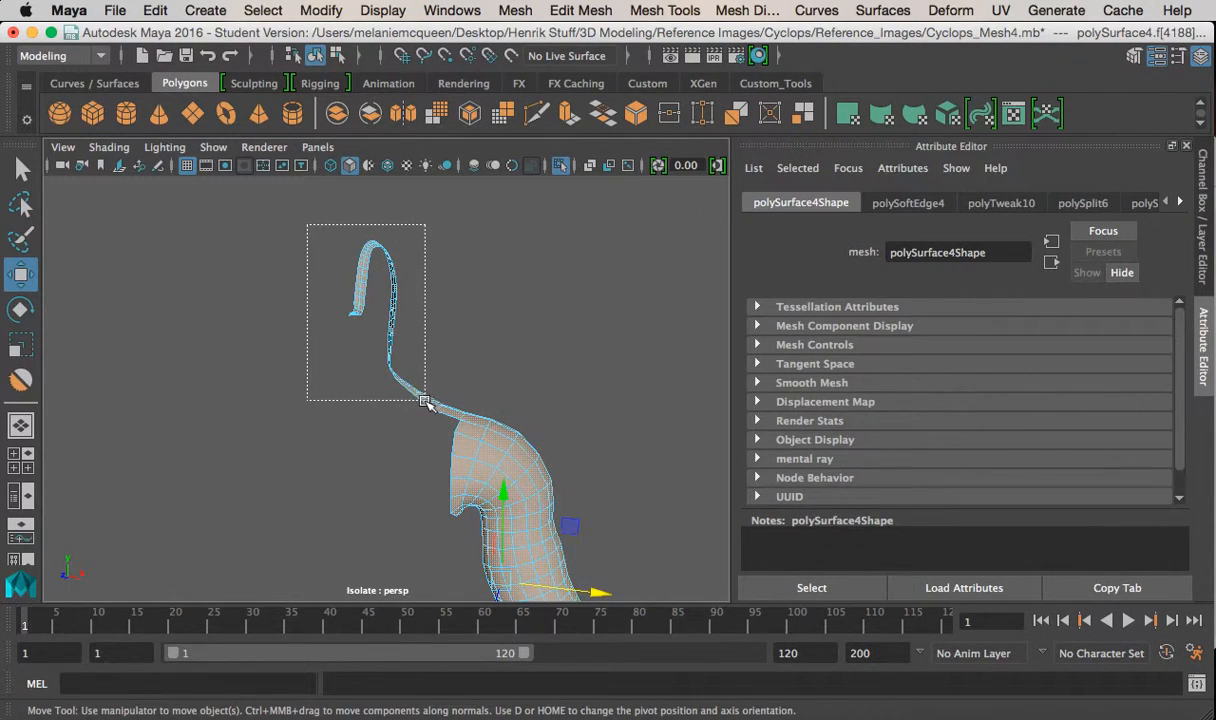
Deselect the faces of the thin strip that runs off the upper end of the tube-shaped mesh section
ctrl+drag(410, 406, 411, 407)
alt+right_drag(324, 359, 523, 506)
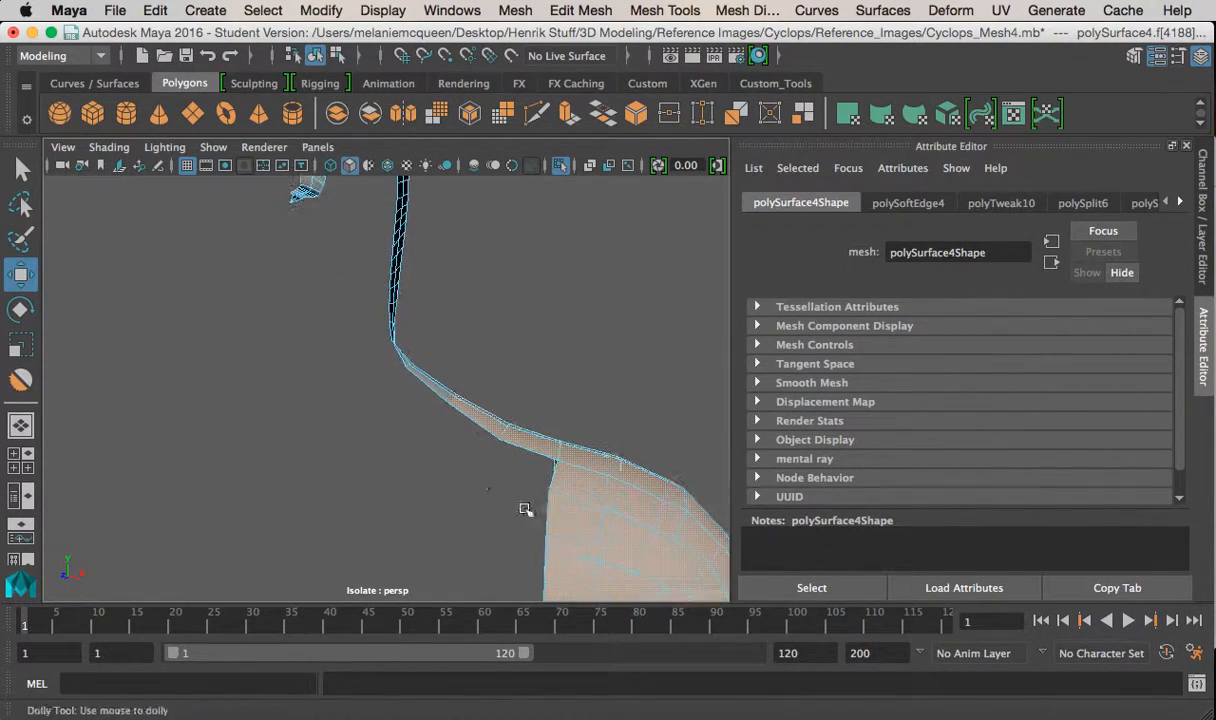
alt+middle_drag(474, 461, 437, 431)
alt+right_drag(437, 436, 508, 511)
ctrl+drag(459, 348, 534, 468)
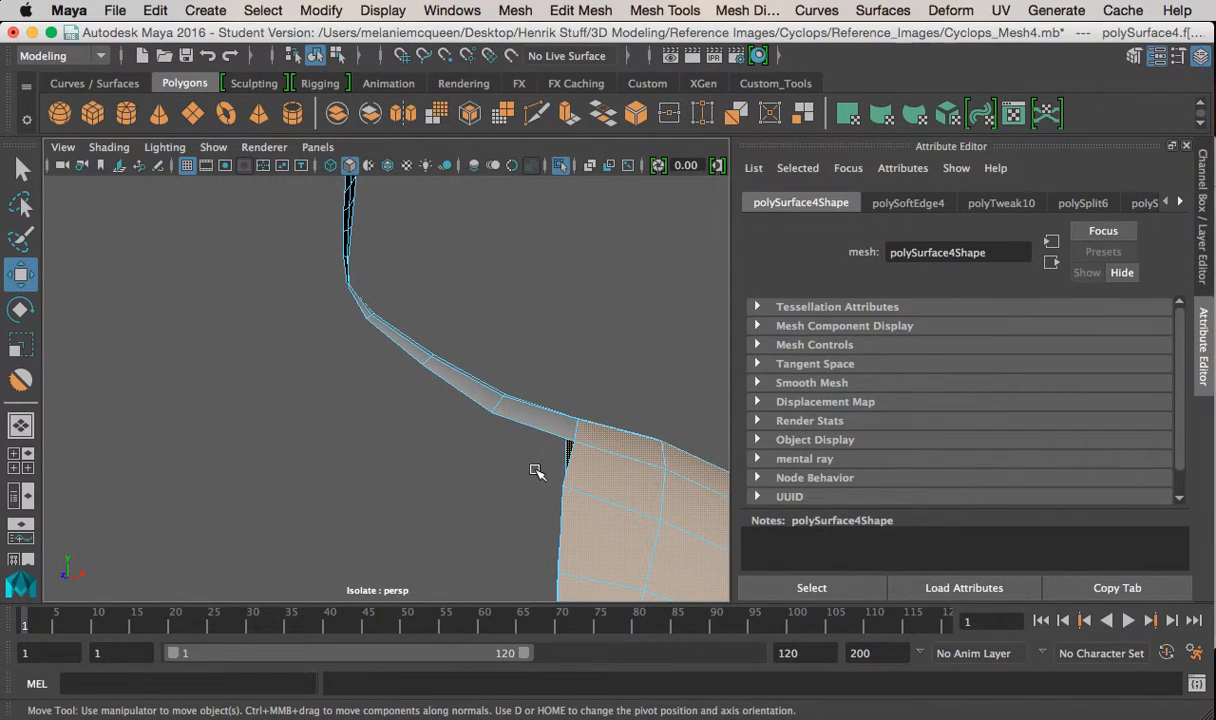
Remove the faces of the narrow strip hanging below the tube's lower rim from the isolated selection
alt+middle_drag(546, 490, 498, 413)
alt+right_drag(545, 470, 475, 410)
alt+middle_drag(484, 422, 441, 273)
alt+drag(453, 448, 363, 496)
alt+middle_drag(432, 505, 374, 491)
alt+right_drag(374, 491, 698, 562)
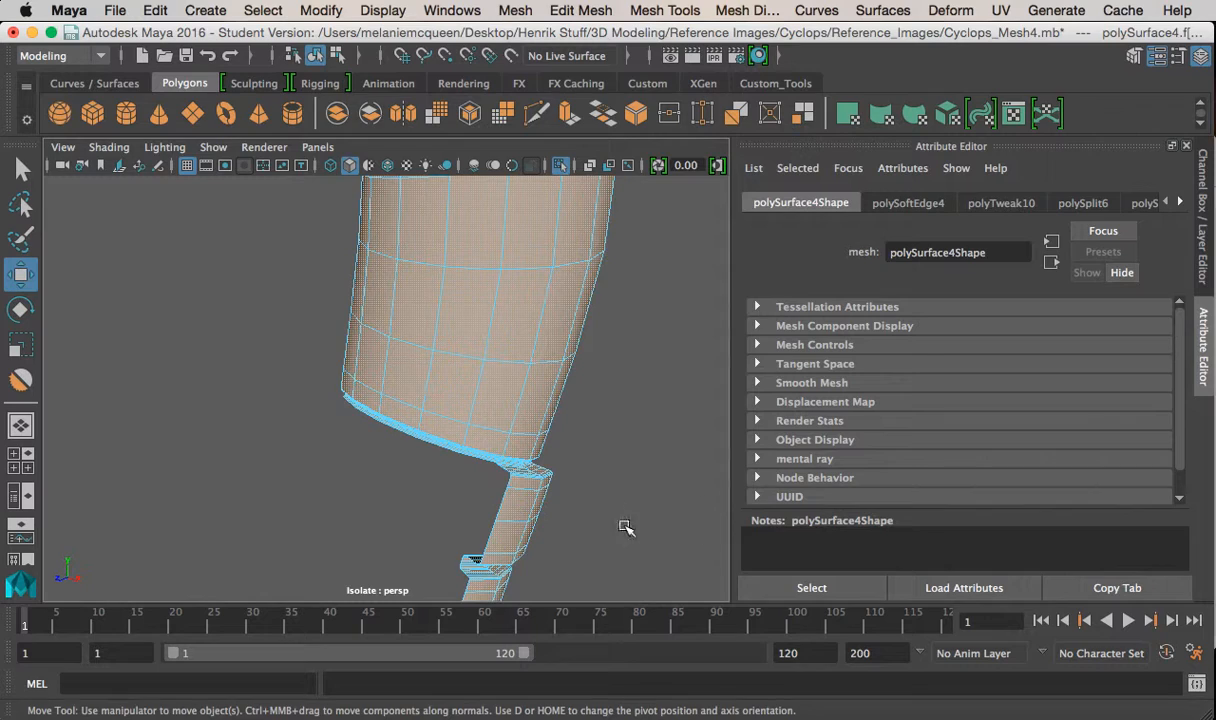
key(Delete)
key(z)
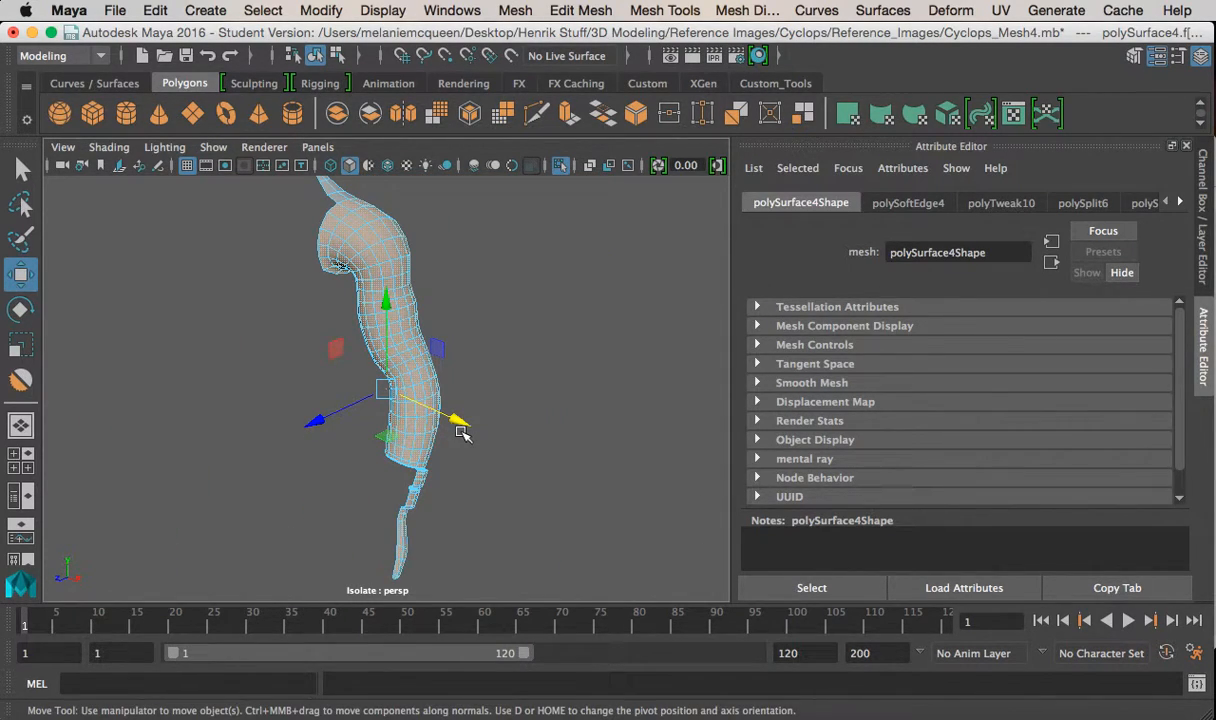
alt+right_drag(388, 360, 554, 480)
alt+middle_drag(554, 480, 436, 369)
alt+right_drag(436, 369, 800, 608)
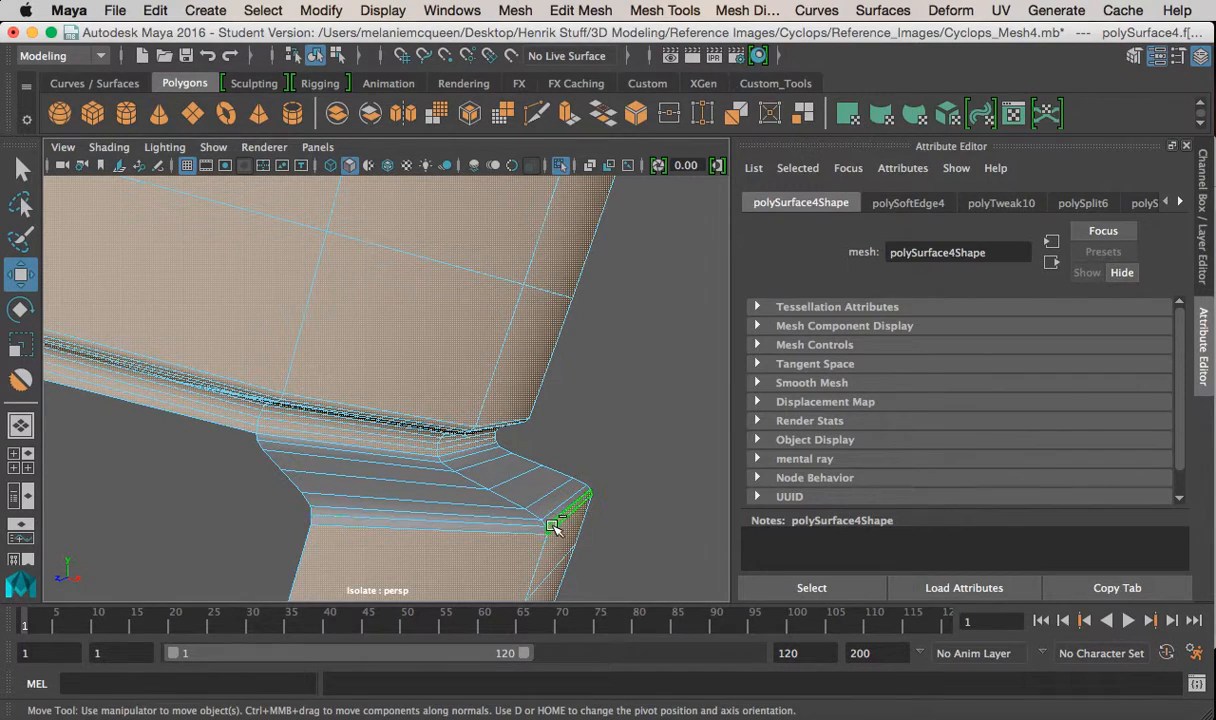
alt+right_drag(572, 544, 450, 426)
alt+drag(450, 426, 477, 416)
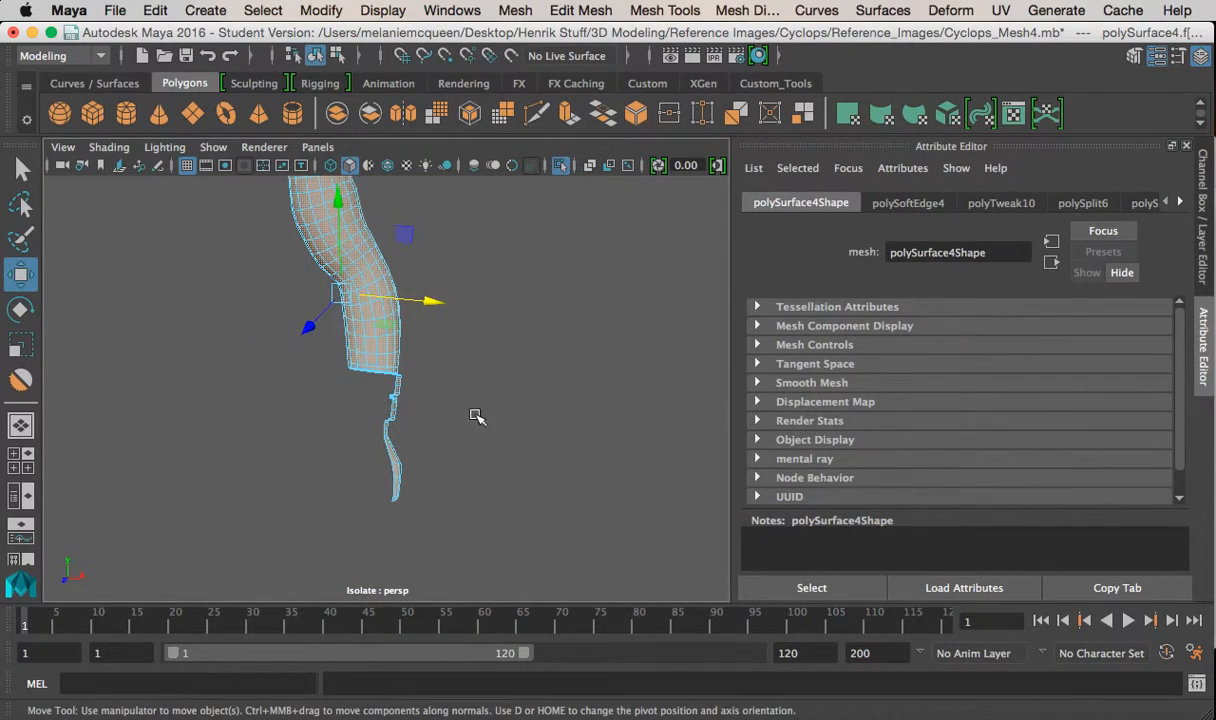
drag(425, 507, 432, 511)
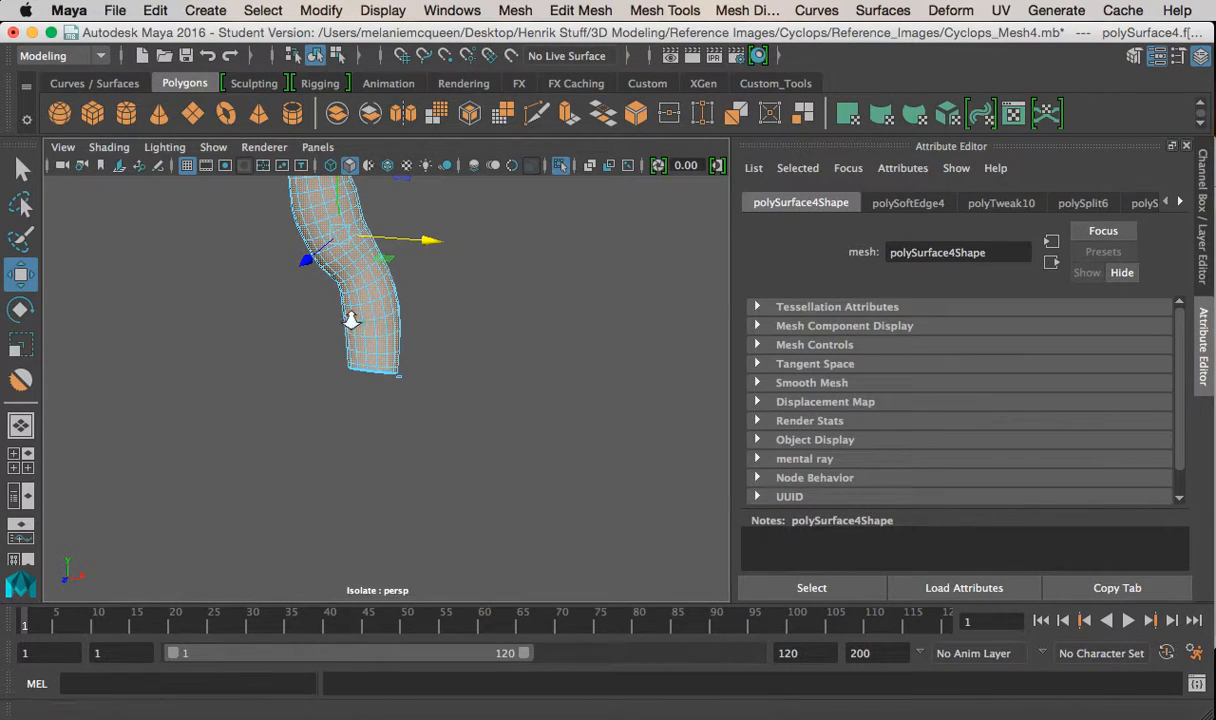
Remove the leftover face below the lower rim so only the tube's faces stay selected and isolated
alt+right_drag(347, 314, 630, 548)
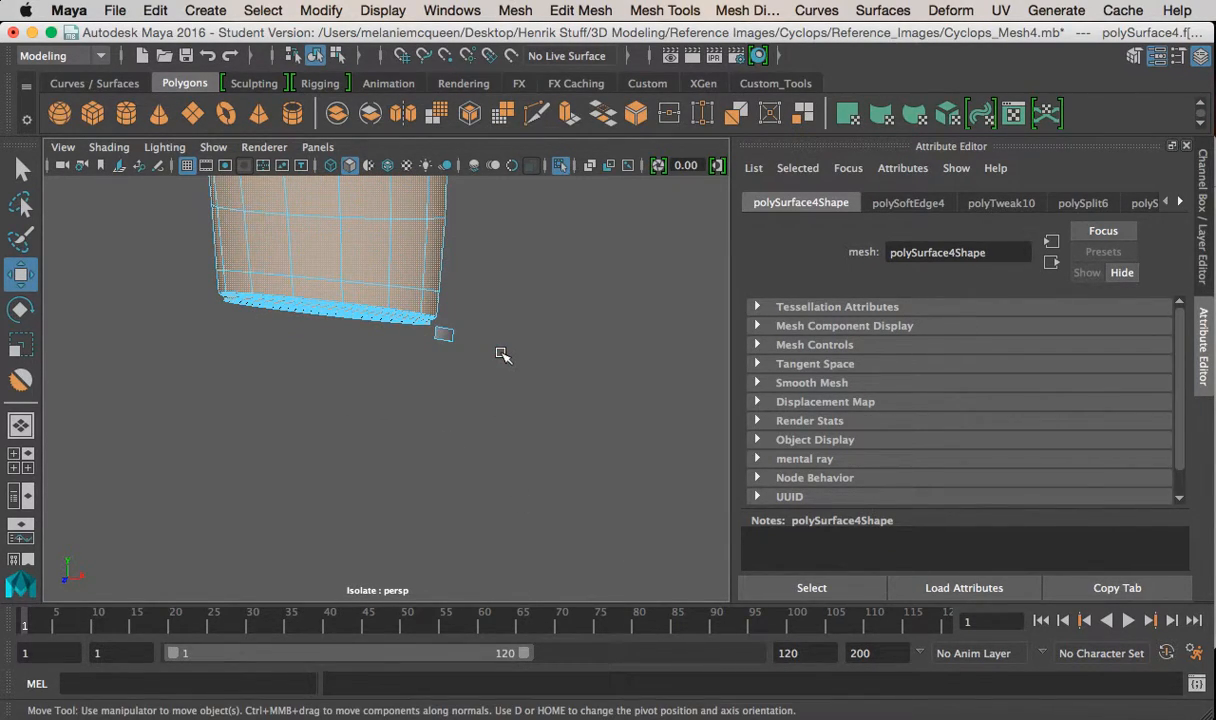
alt+drag(484, 364, 459, 416)
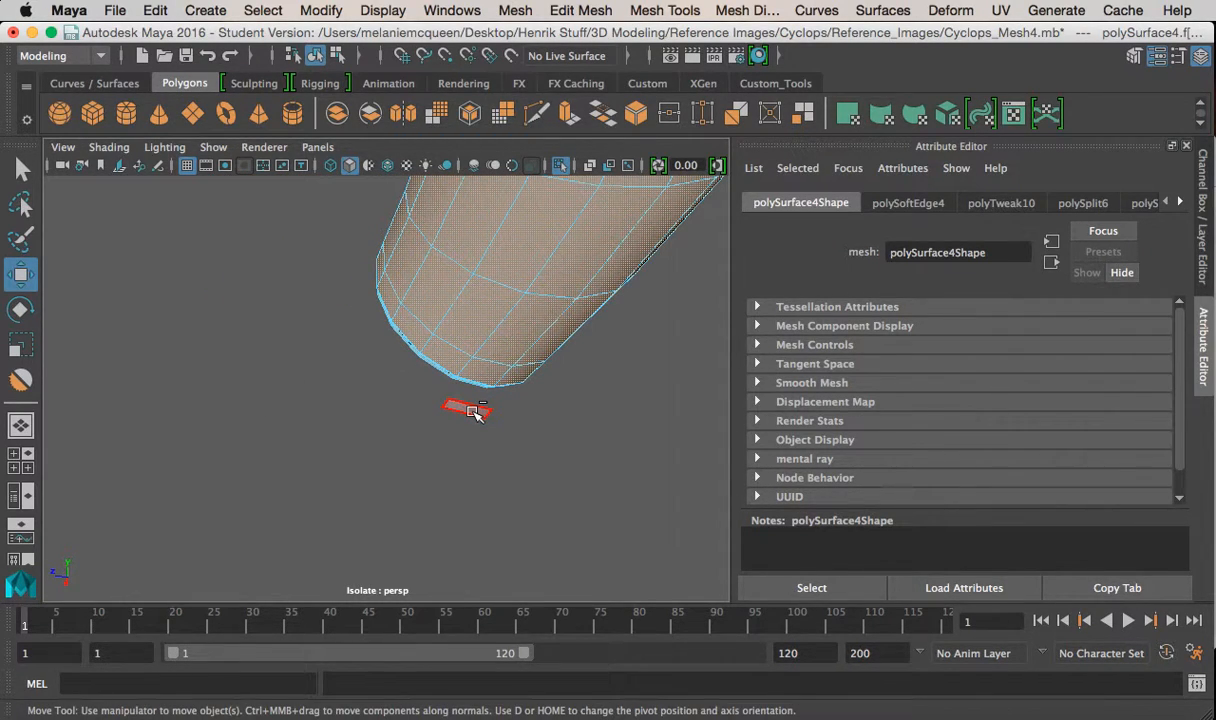
alt+drag(396, 409, 515, 386)
alt+middle_drag(490, 235, 524, 489)
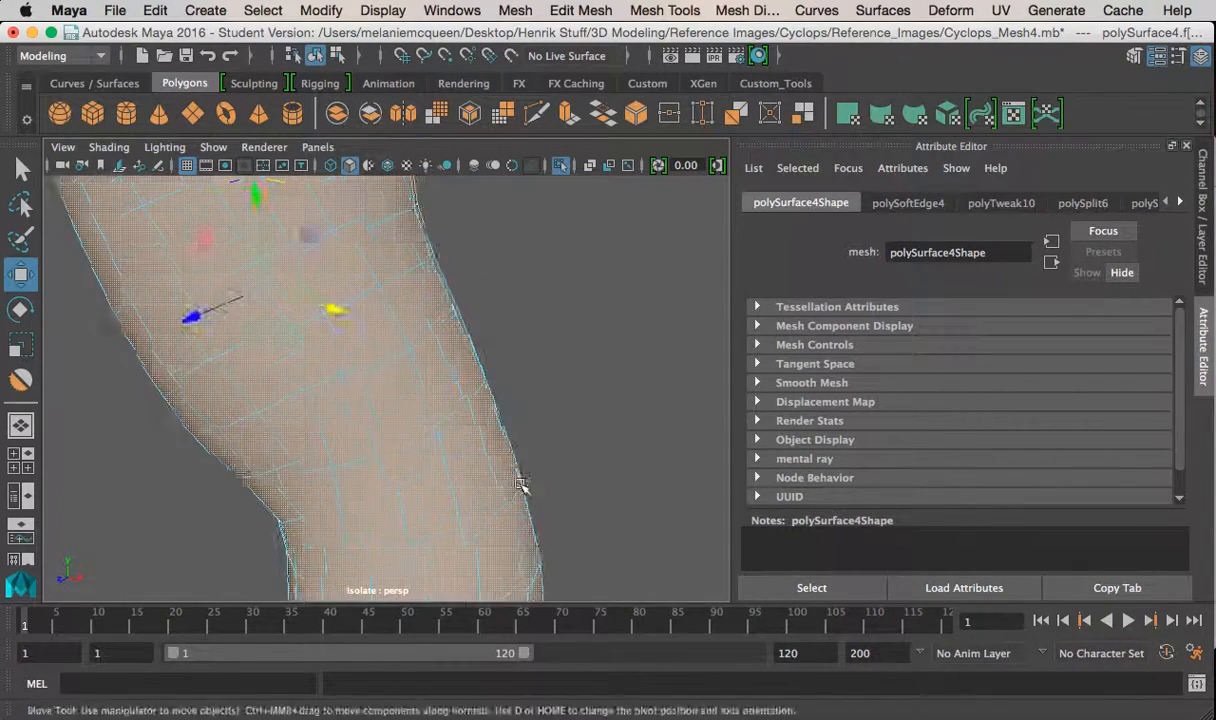
alt+right_drag(524, 489, 370, 375)
alt+drag(388, 414, 350, 377)
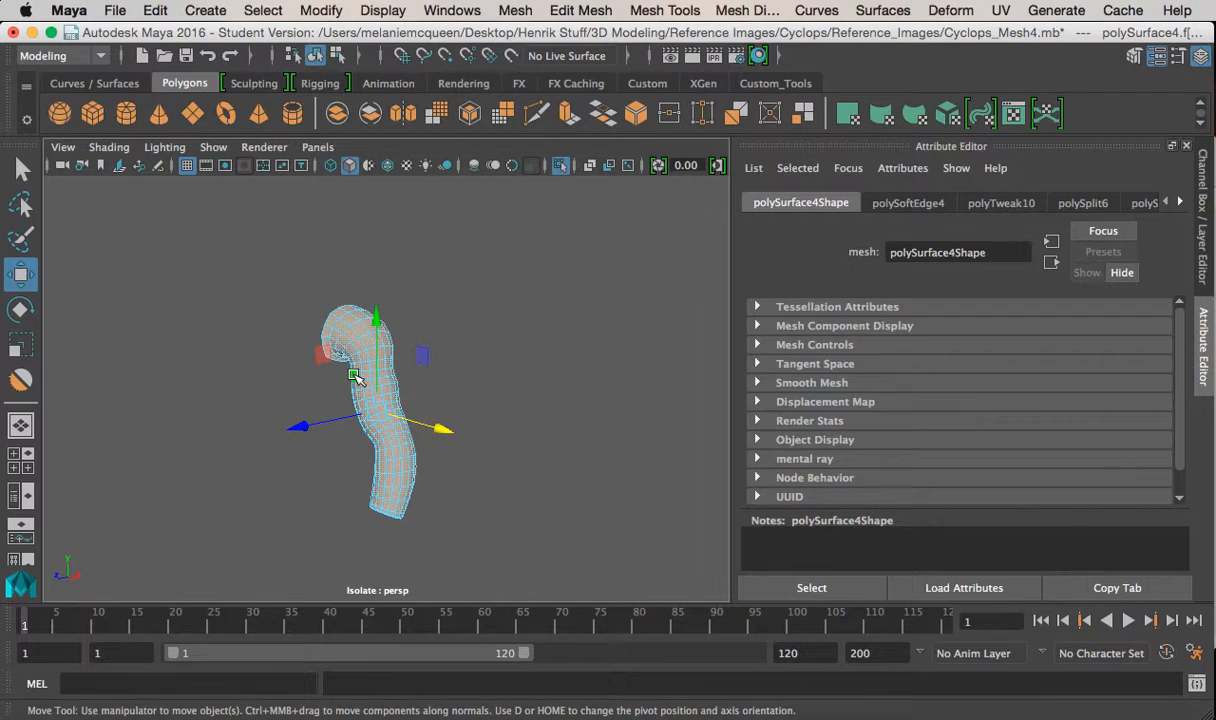
Show the Channel Box and switch to the Persp/UV Editor saved layout
alt+drag(391, 352, 505, 372)
click(1206, 200)
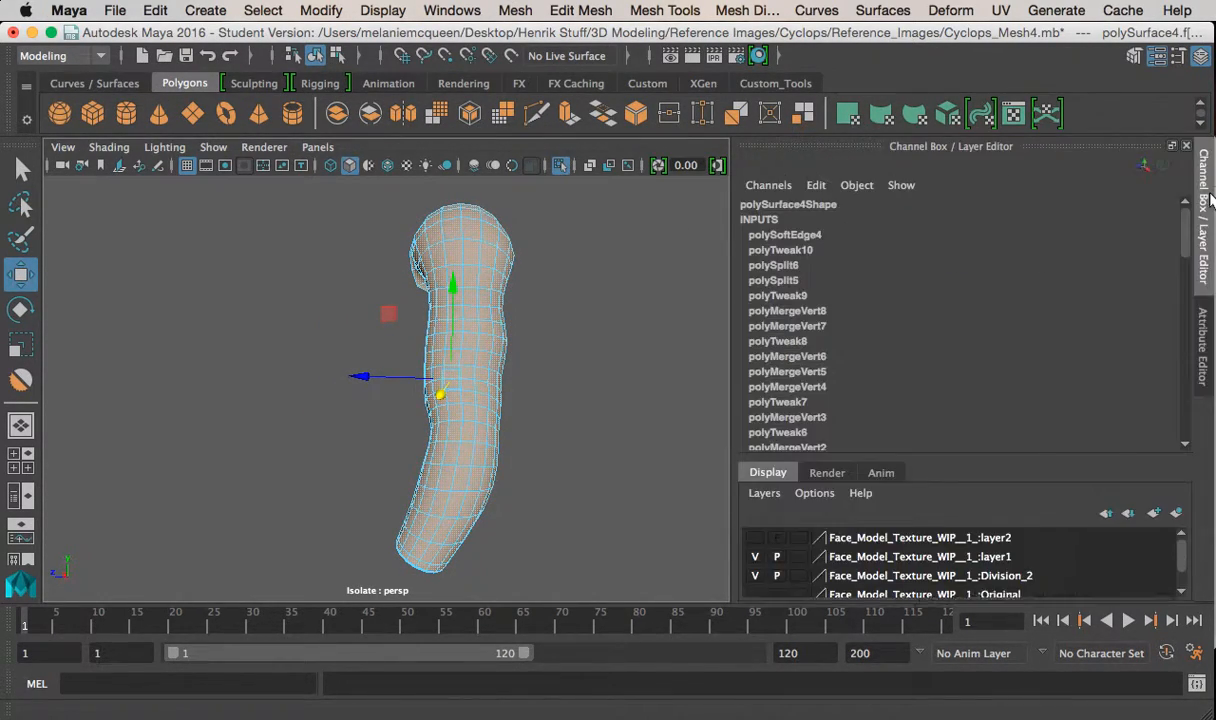
click(318, 147)
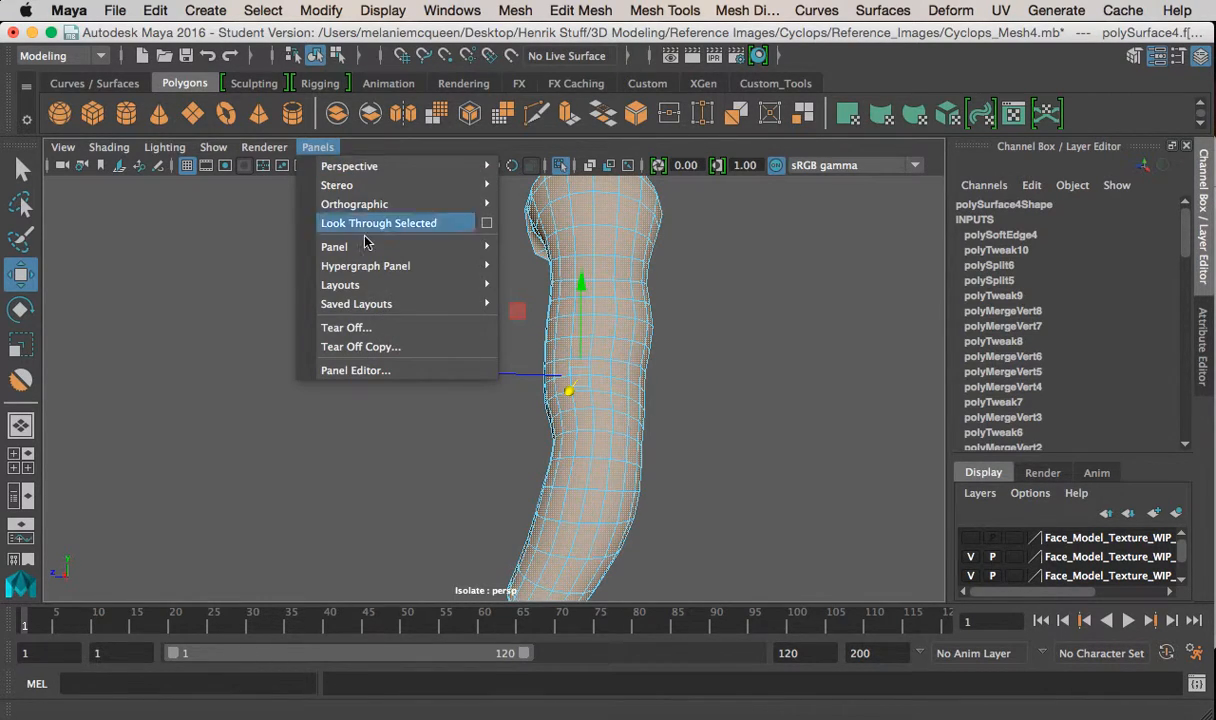
mouse_move(417, 272)
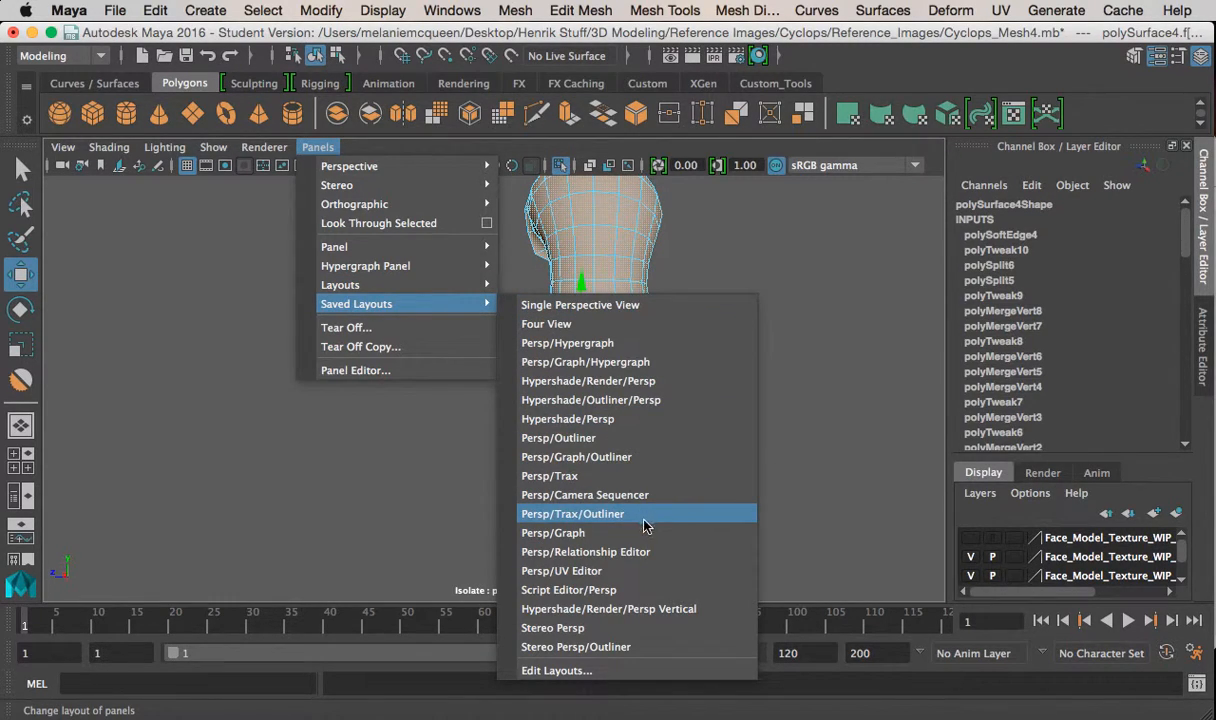
click(628, 570)
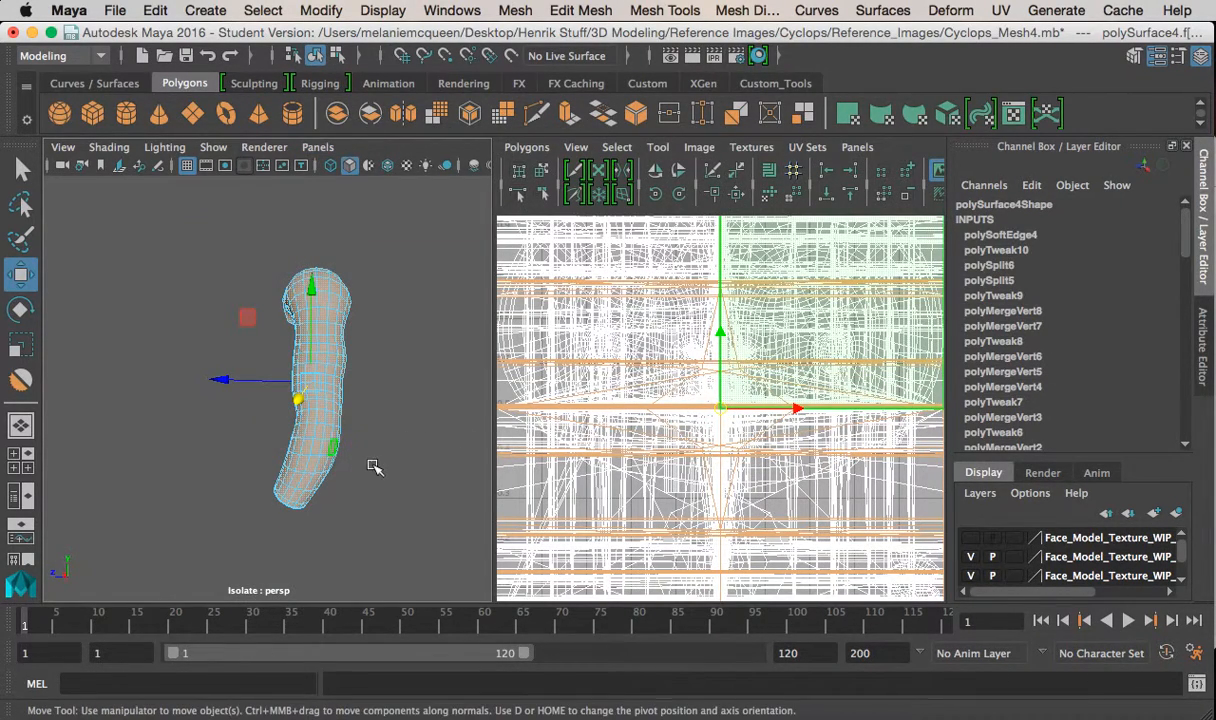
Apply a planar UV projection to the selected tube faces
alt+right_drag(768, 456, 597, 302)
alt+drag(339, 385, 342, 392)
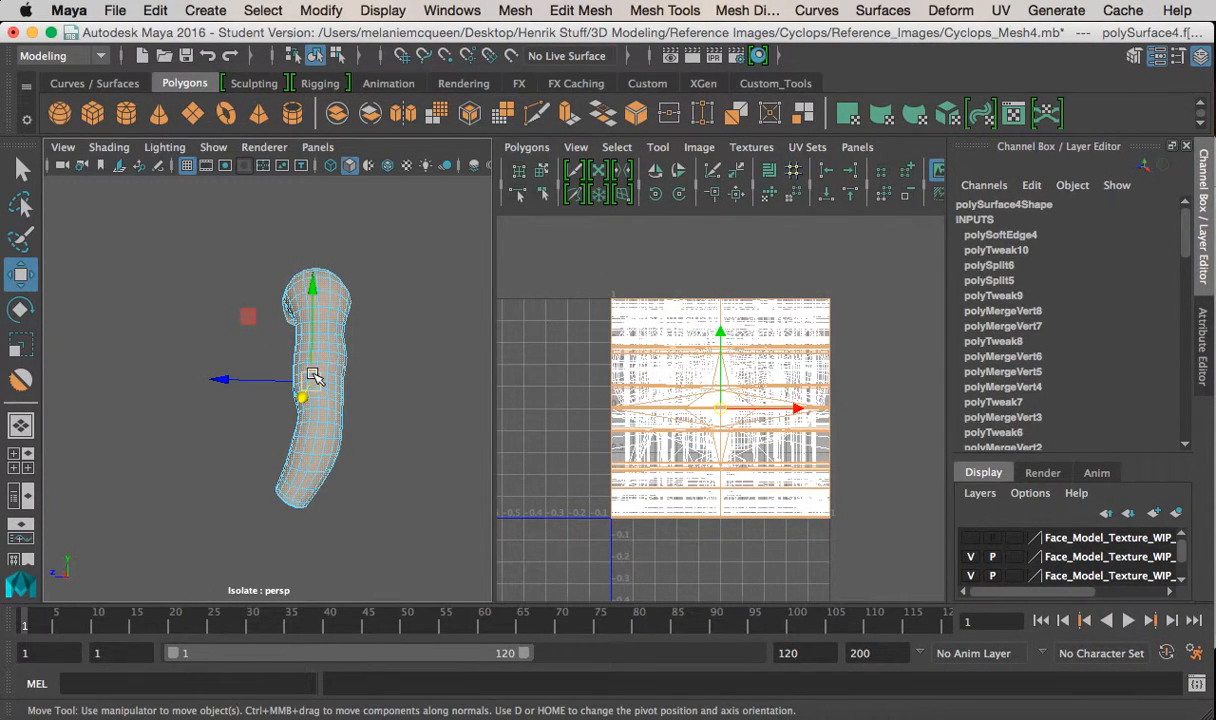
key(space)
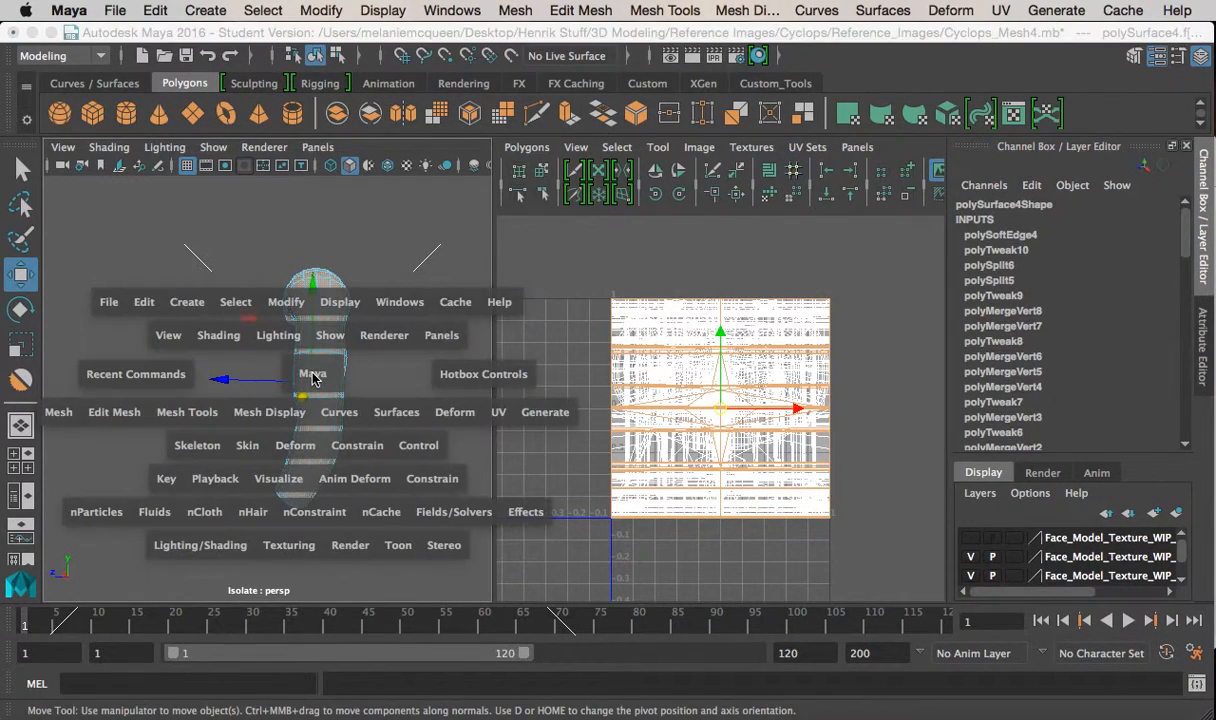
click(495, 411)
click(566, 178)
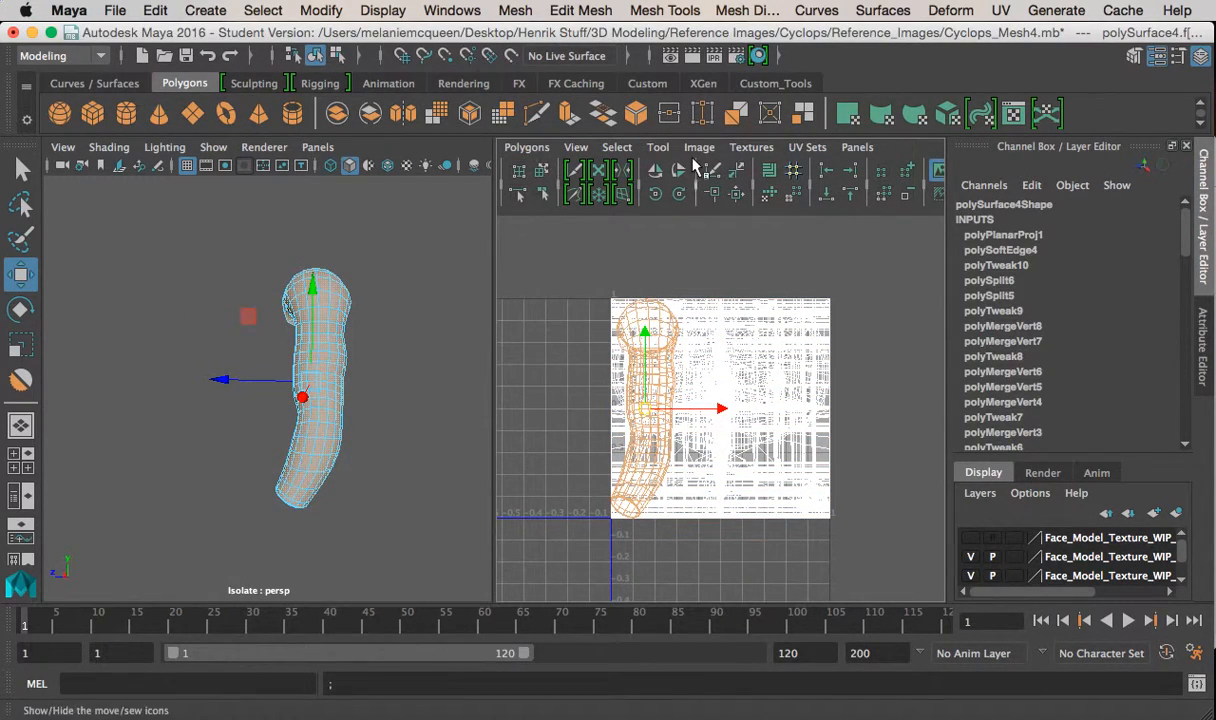
Enlarge the UV Editor to the full workspace and turn on shaded UV display
key(space)
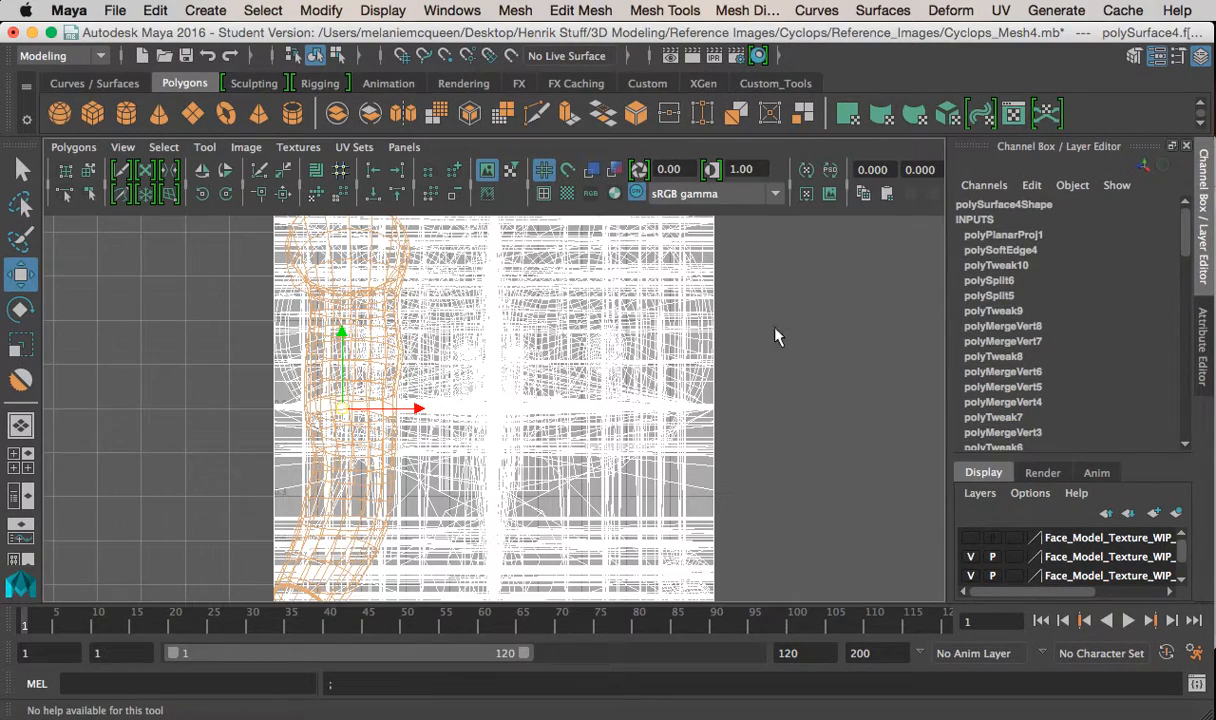
alt+right_drag(502, 413, 408, 267)
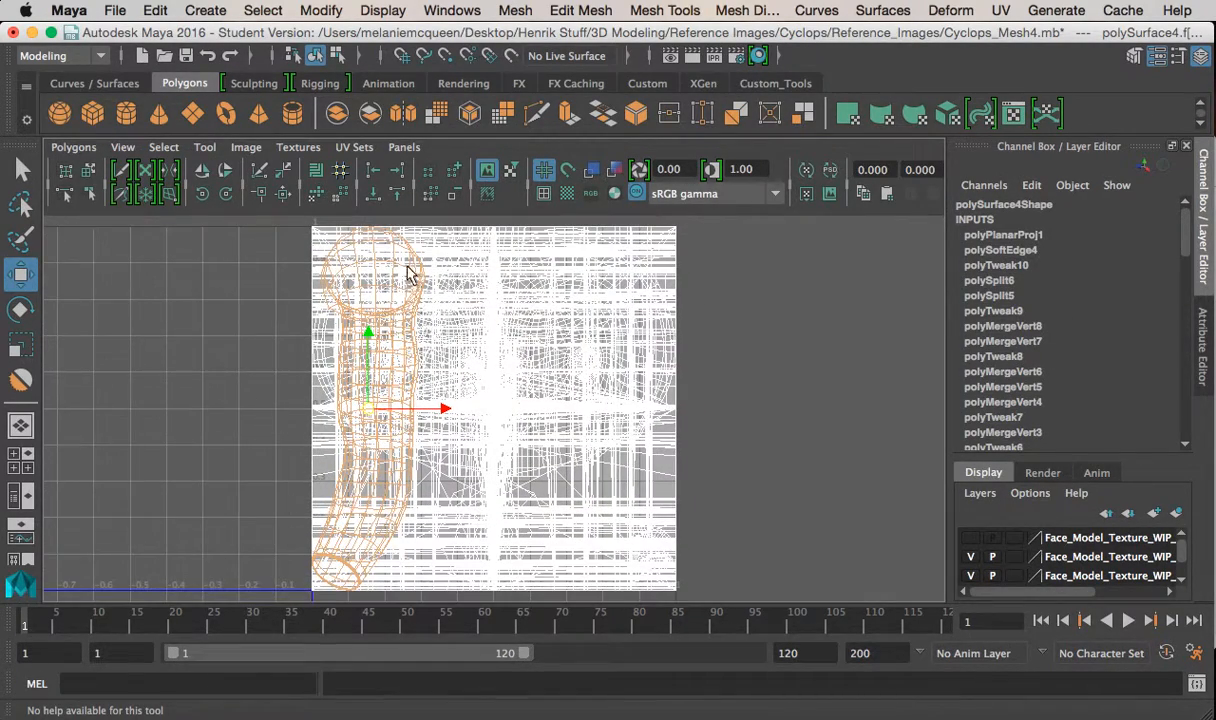
click(591, 172)
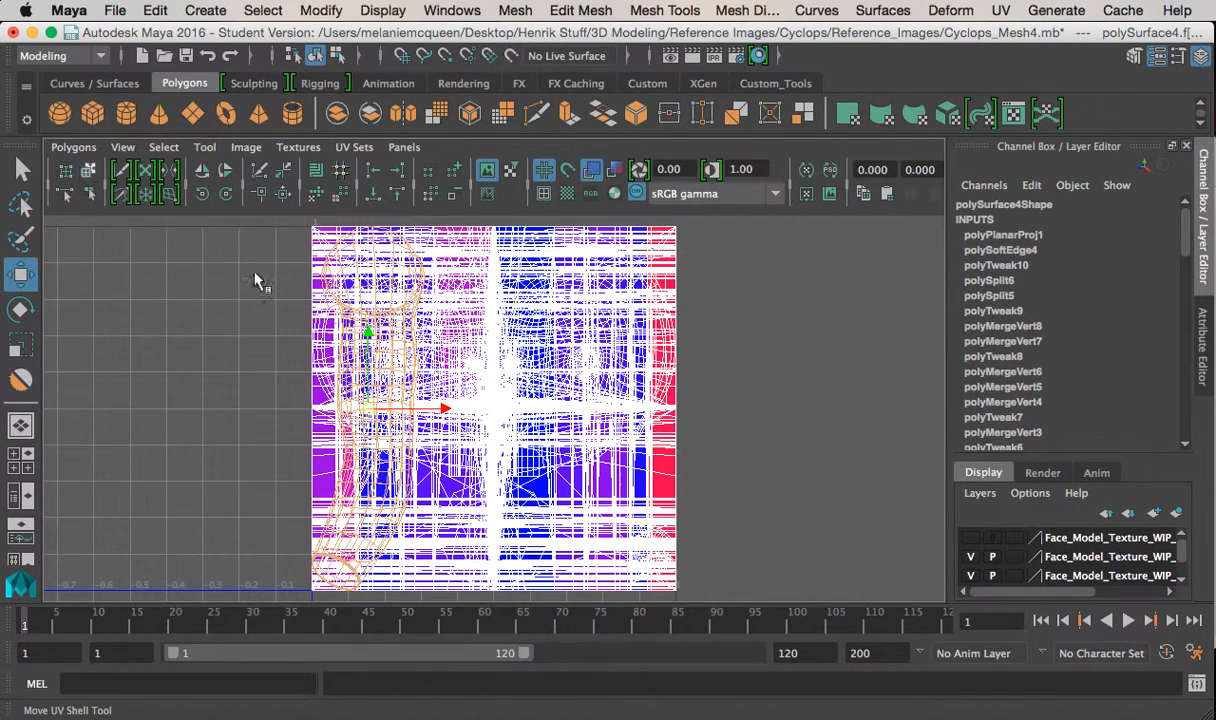
Use the Move UV Shell tool to place the face's UV shell outside the 0–1 square on its right side
click(358, 357)
click(367, 362)
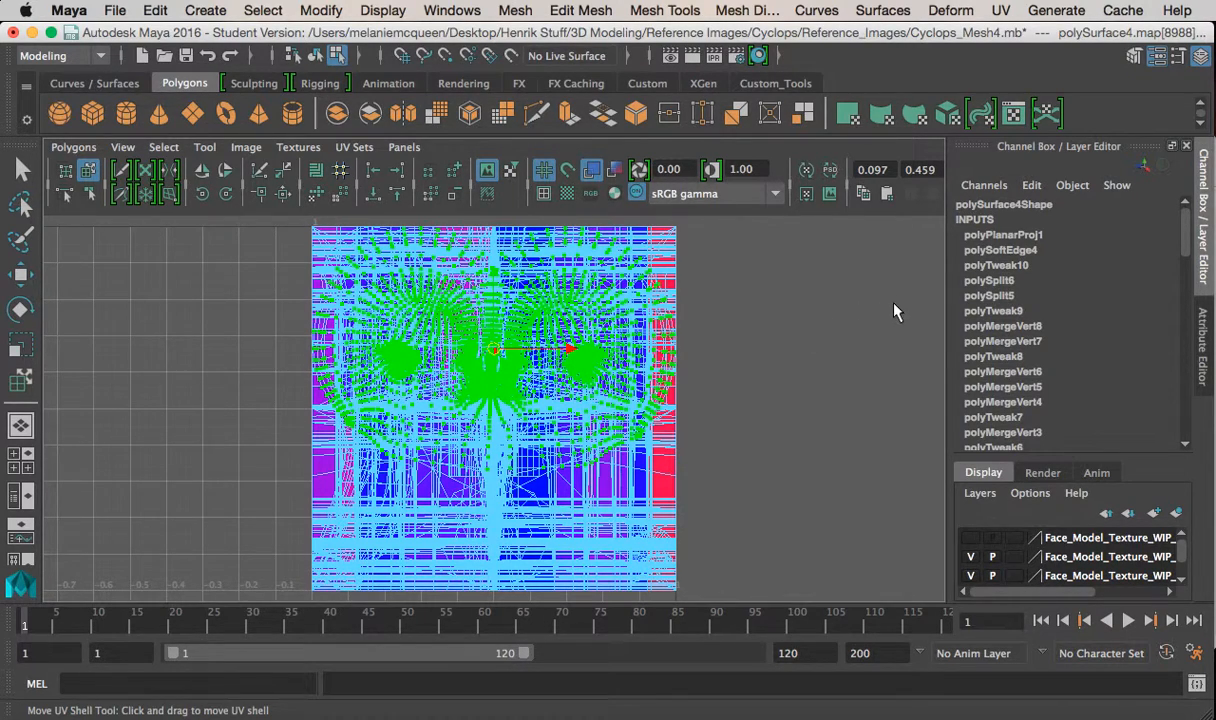
drag(494, 350, 902, 308)
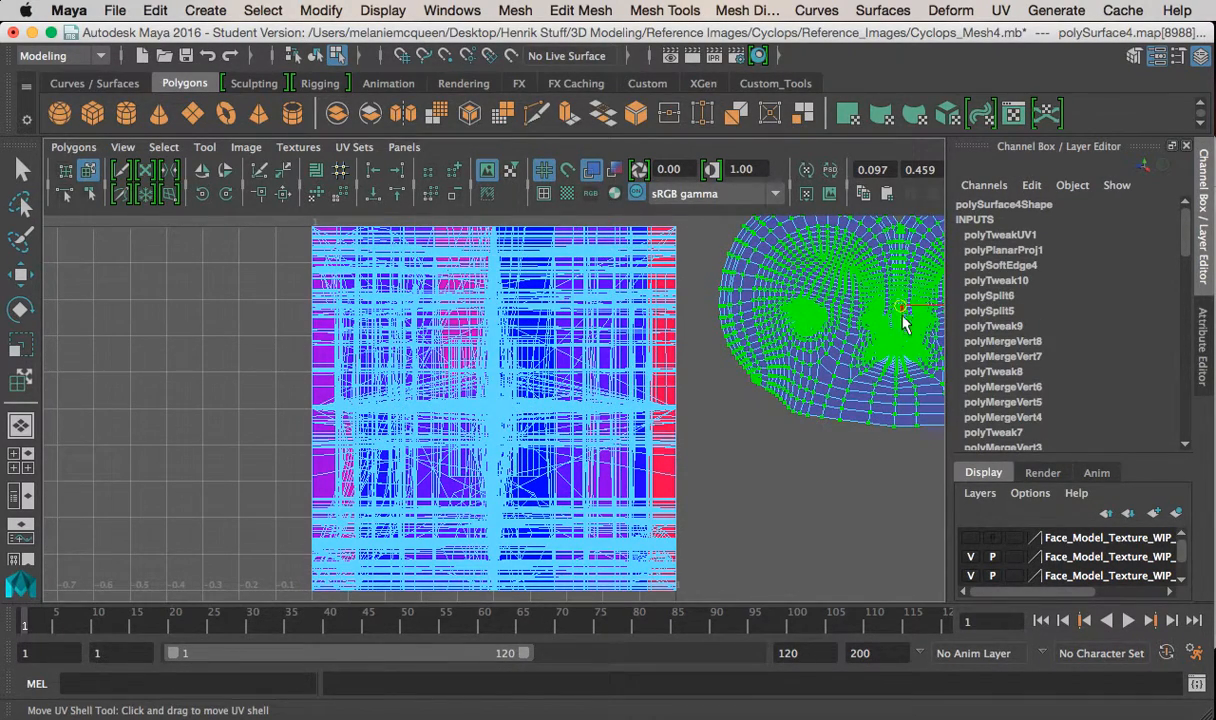
Select the large stack of overlapping UV shells and move it out of the 0–1 square, below the face shell
click(405, 381)
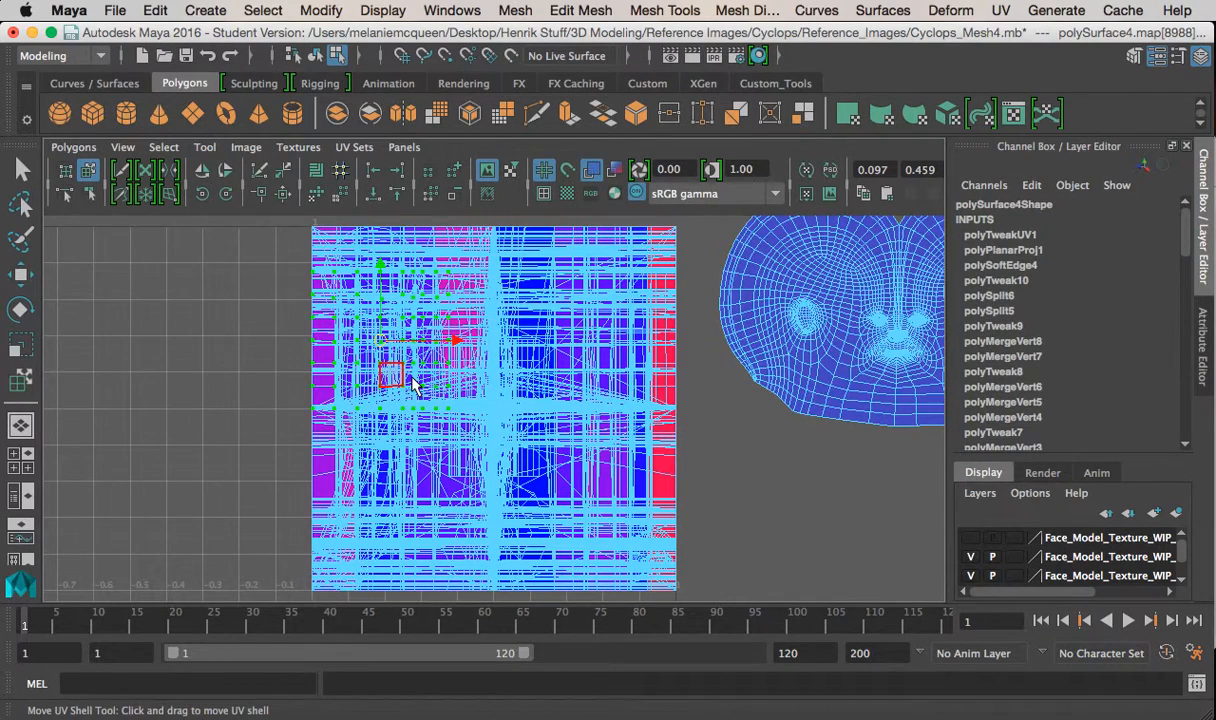
scroll(490, 415, down, 3)
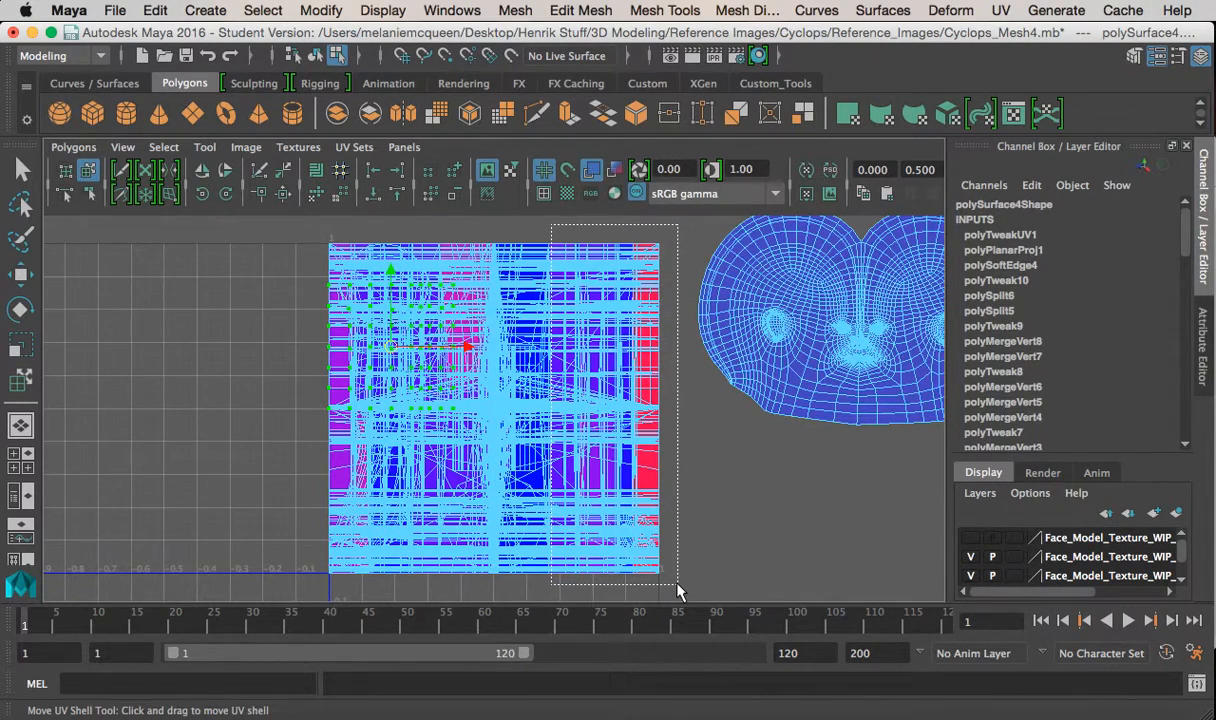
click(418, 353)
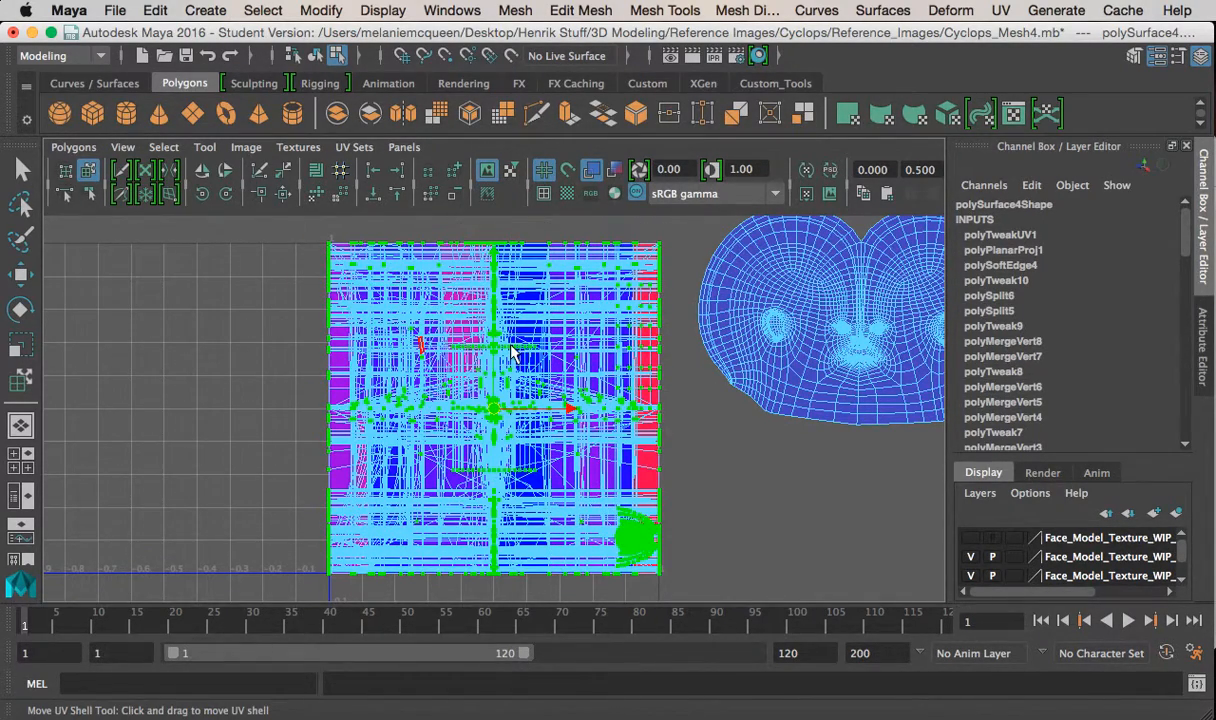
drag(490, 428, 846, 615)
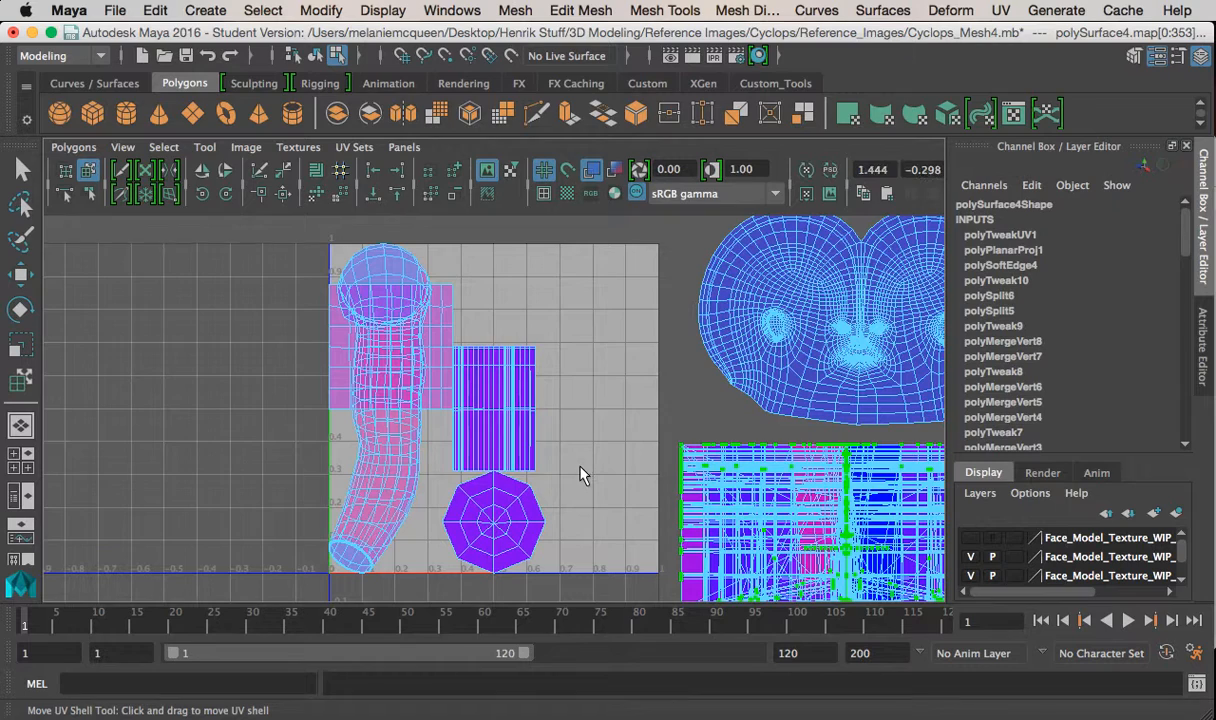
Move the tube's UV shell left of the 0–1 square and the remaining small shells right of the other shells
click(405, 492)
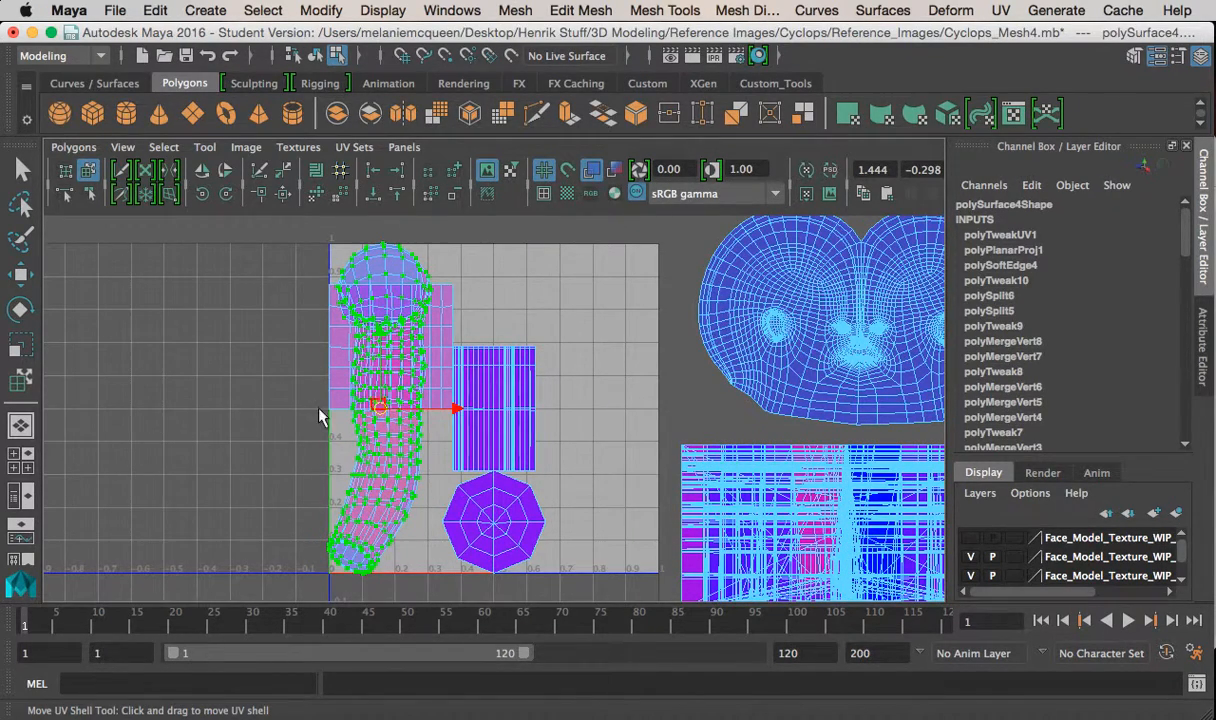
drag(326, 413, 163, 407)
drag(495, 517, 497, 487)
alt+right_drag(590, 475, 430, 290)
drag(578, 451, 915, 474)
alt+right_drag(897, 531, 780, 460)
alt+middle_drag(635, 505, 620, 468)
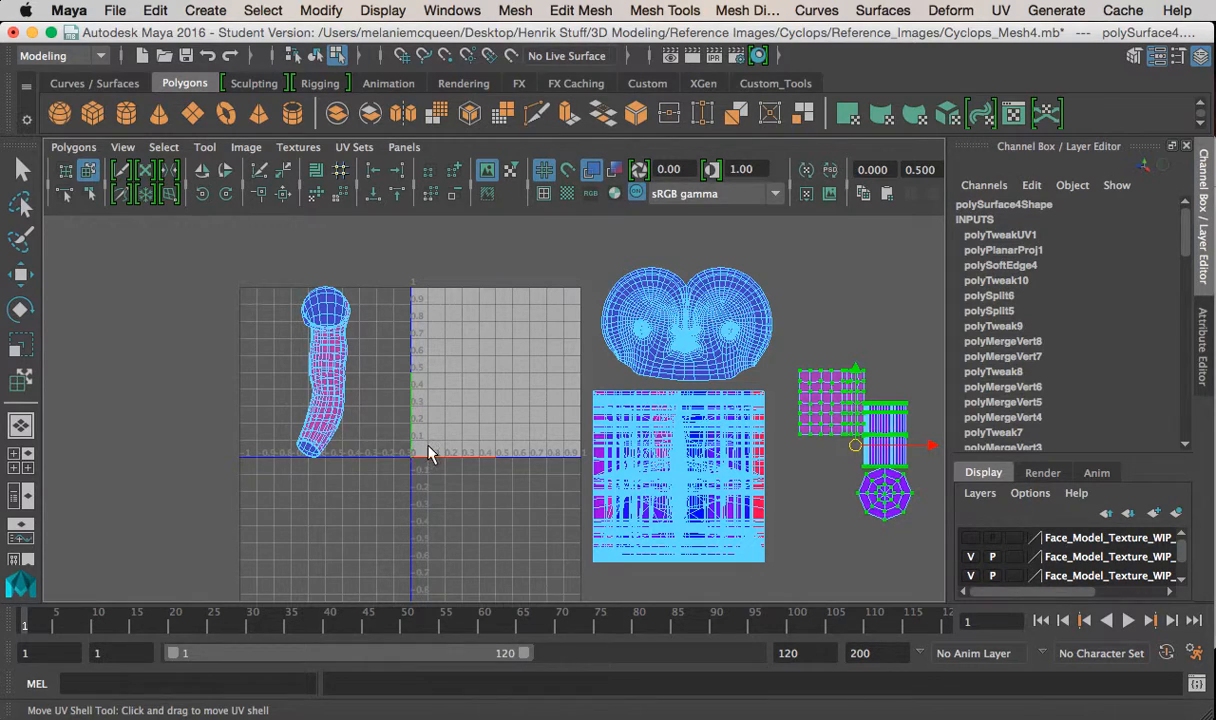
Return to the split layout, switch to edge selection, and select a lengthwise edge line below the tube's upper opening
key(space)
alt+drag(416, 361, 453, 404)
right_drag(148, 316, 151, 174)
alt+drag(154, 327, 268, 382)
scroll(268, 390, up, 10)
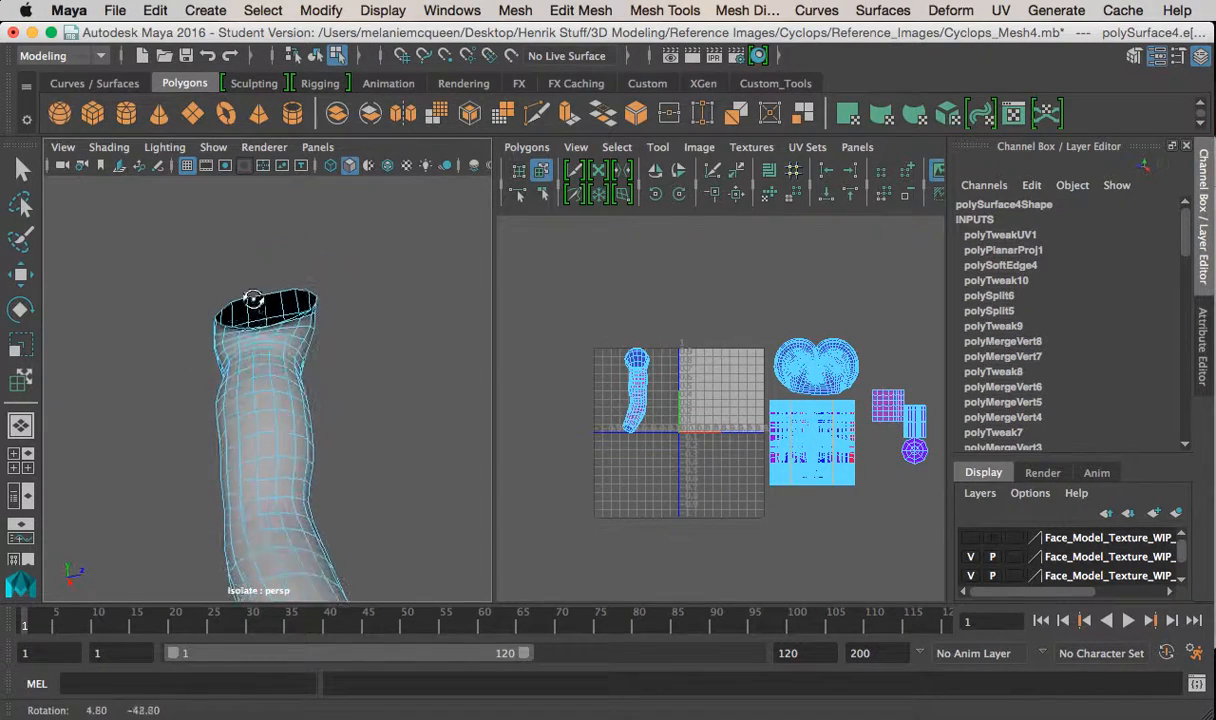
alt+middle_drag(258, 291, 282, 383)
scroll(282, 383, up, 4)
alt+drag(278, 379, 292, 350)
alt+middle_drag(292, 350, 278, 369)
scroll(278, 369, up, 3)
scroll(278, 369, up, 2)
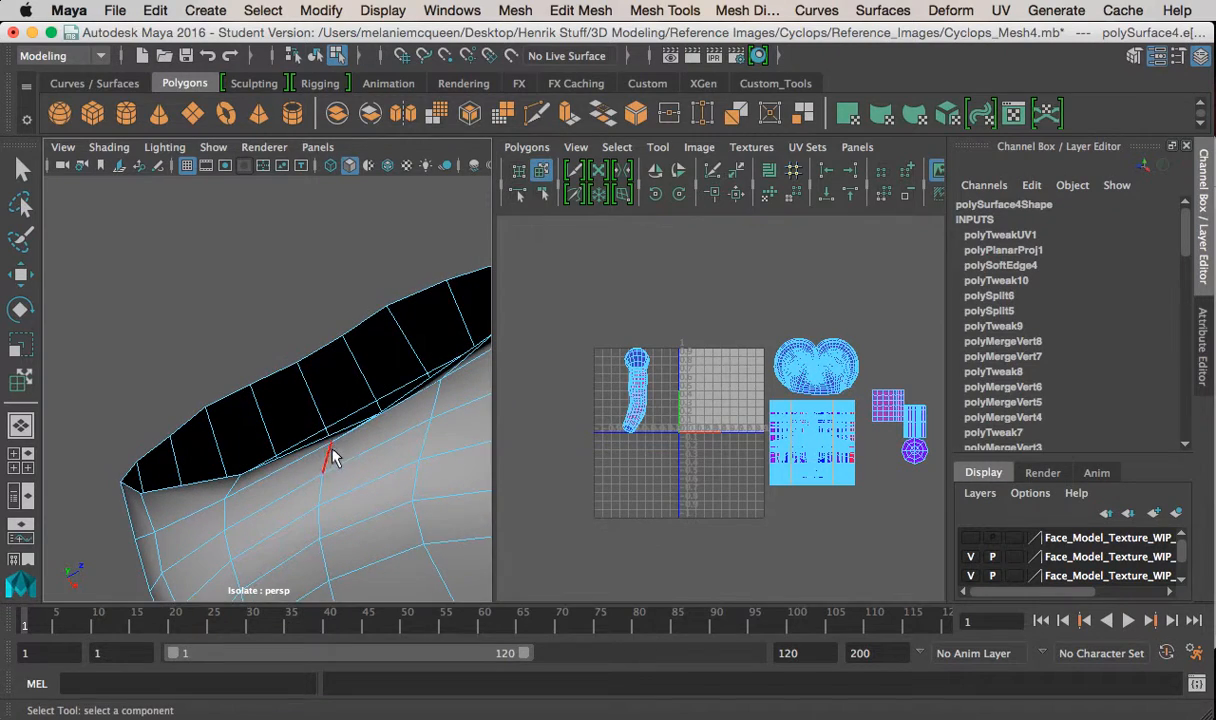
scroll(312, 442, down, 5)
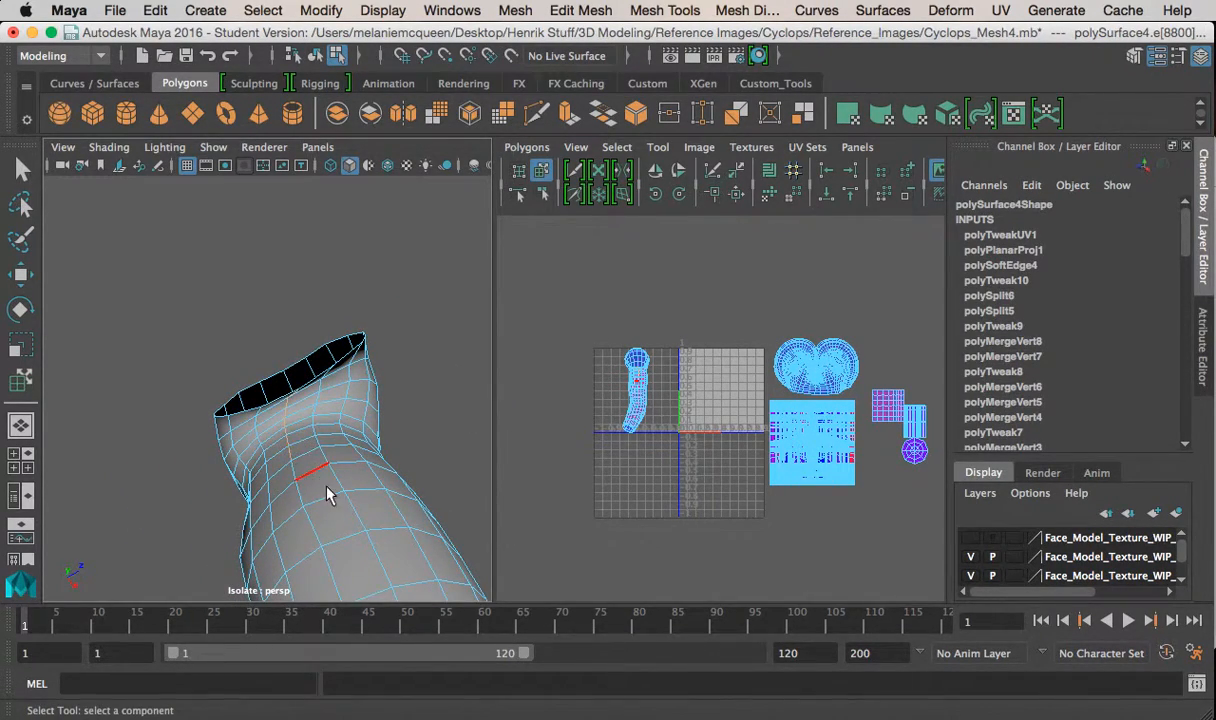
Extend the lengthwise seam selection with the edge line running down to the tube's lower opening
alt+middle_drag(320, 484, 284, 389)
scroll(283, 388, down, 5)
alt+drag(283, 388, 313, 478)
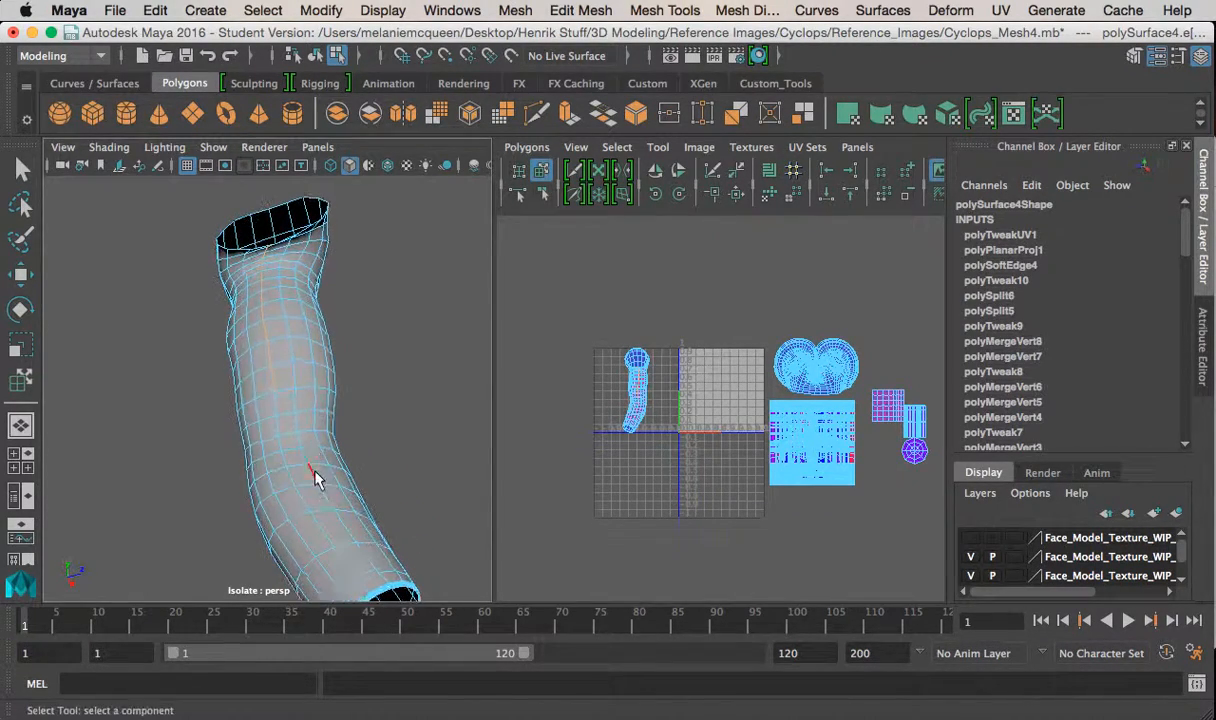
click(291, 474)
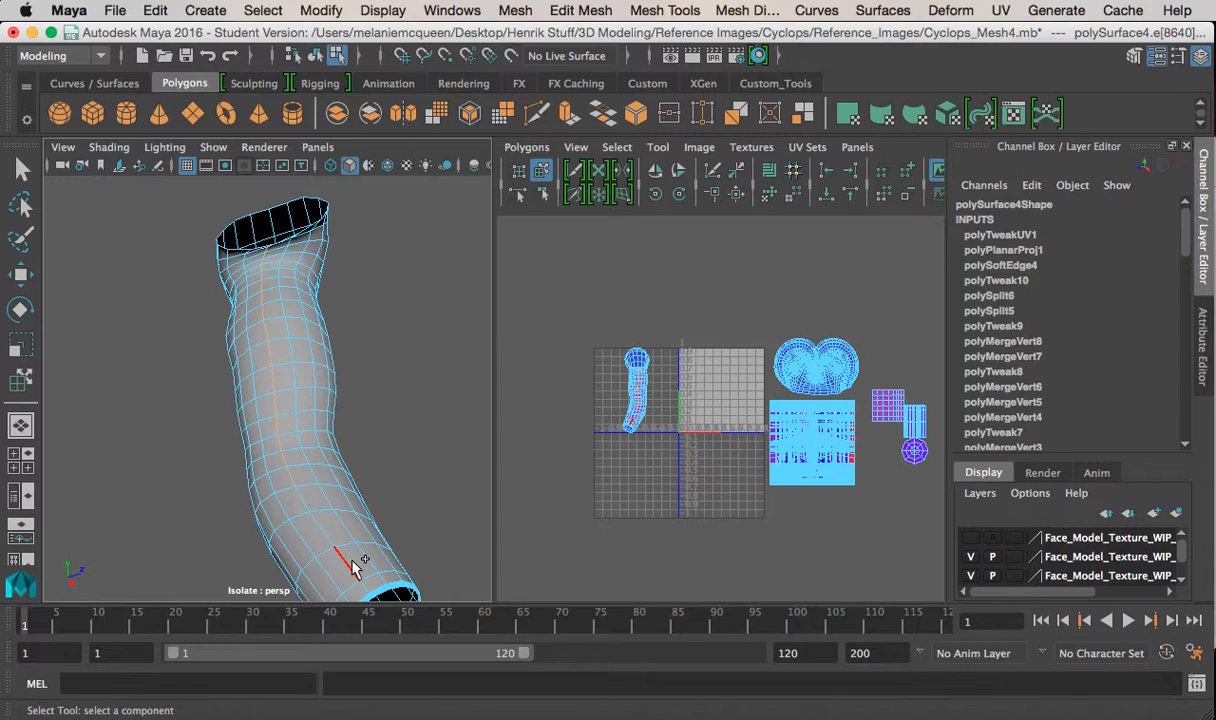
shift+double_click(352, 568)
Examine the lower opening's rim to check how far the selected seam runs
alt+drag(342, 524, 334, 467)
scroll(307, 448, up, 3)
scroll(307, 433, up, 2)
scroll(307, 433, up, 3)
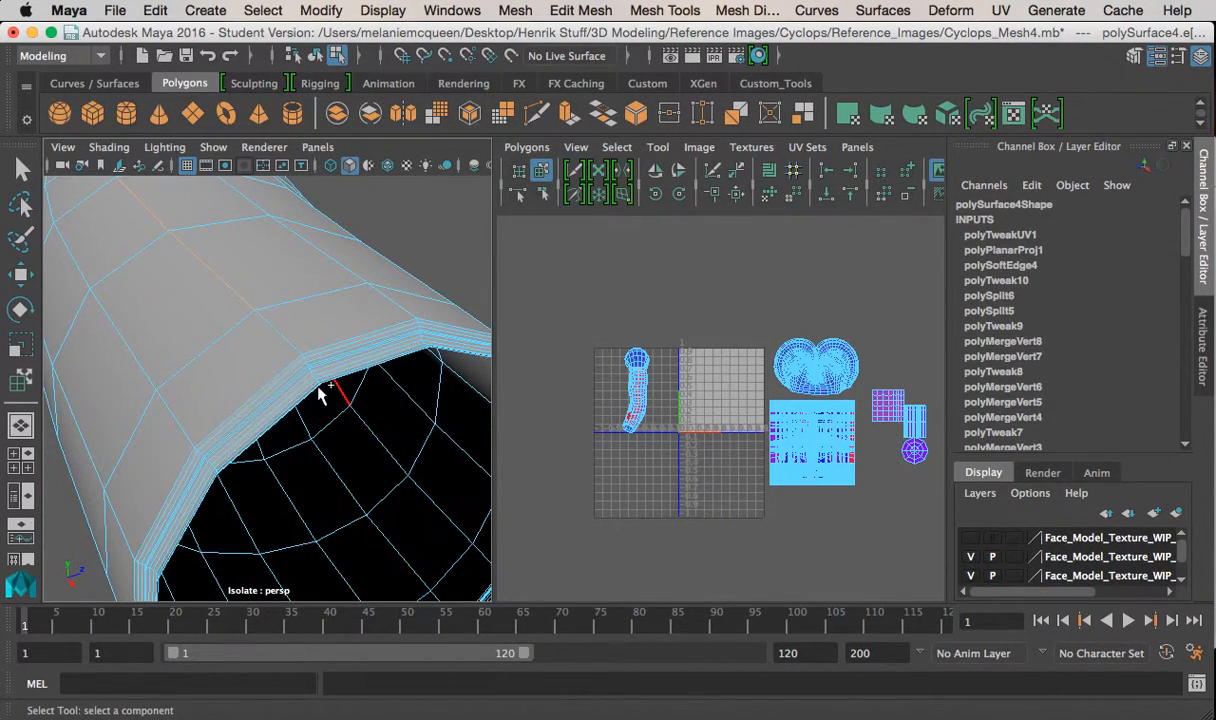
scroll(321, 386, up, 5)
alt+middle_drag(364, 402, 360, 402)
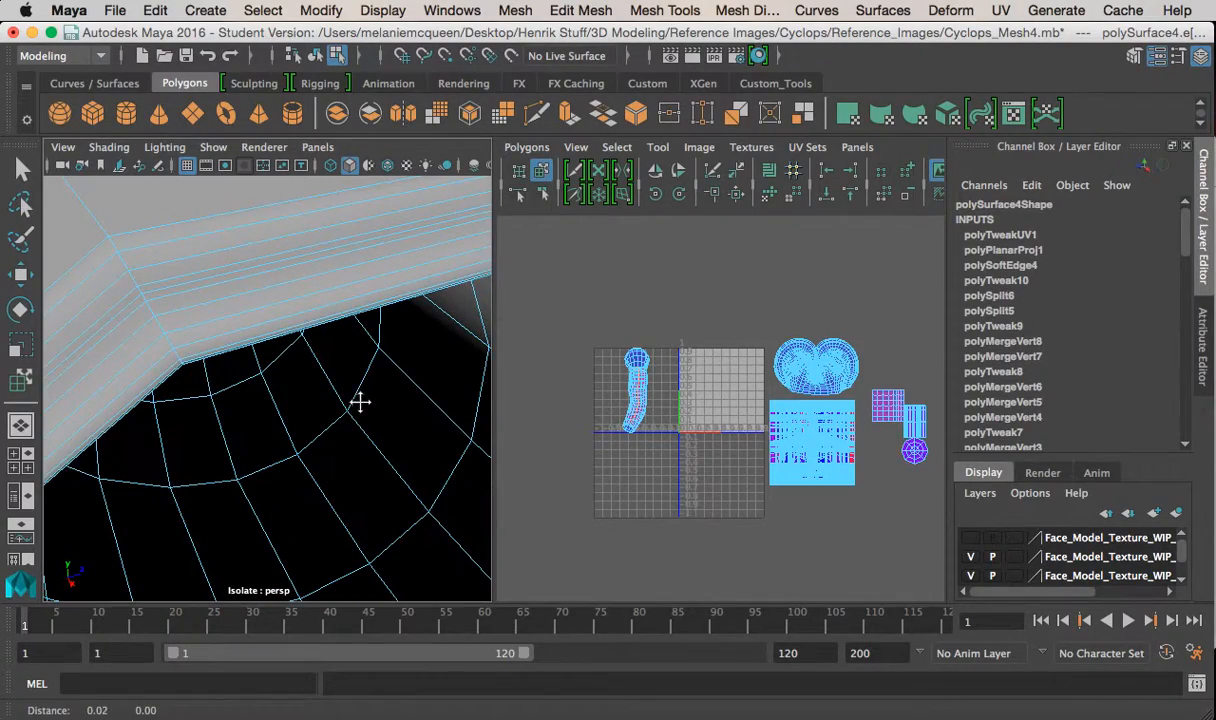
alt+drag(178, 350, 200, 320)
alt+middle_drag(201, 320, 185, 346)
mouse_move(185, 346)
alt+mouse_down()
mouse_move(203, 358)
mouse_move(184, 353)
alt+mouse_up()
alt+middle_drag(184, 353, 187, 353)
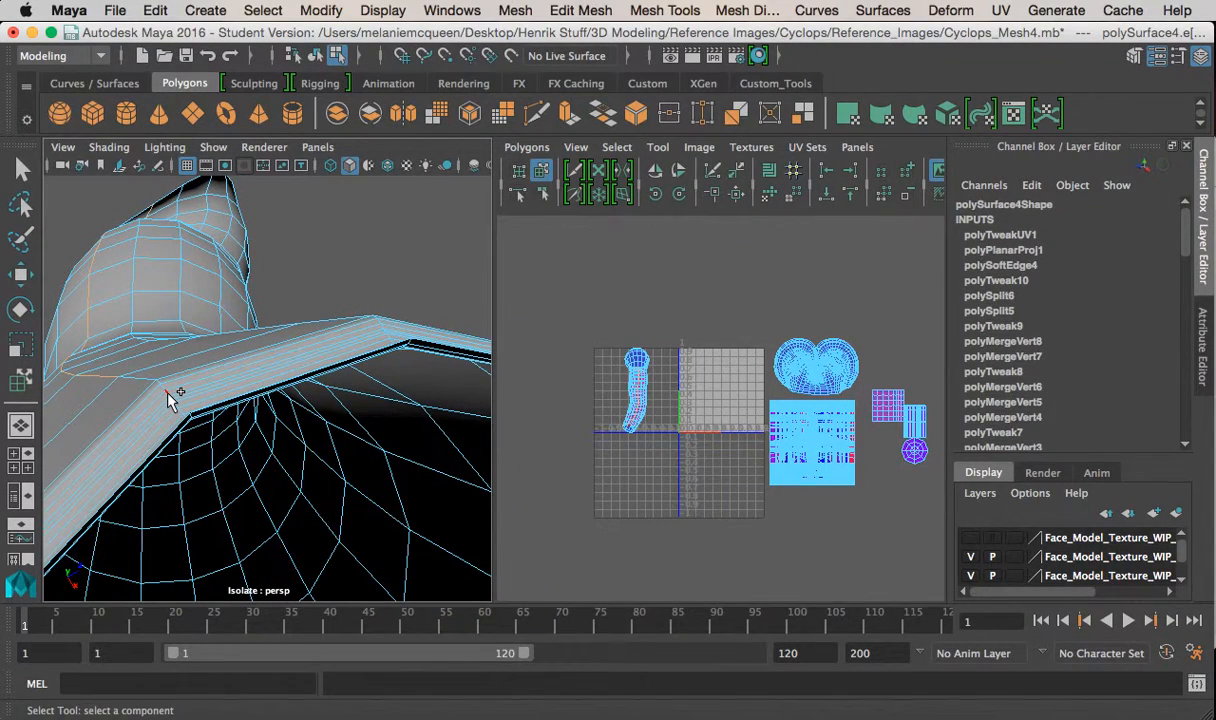
Inspect the seam at the lower rim closely and undo the last edge selection made there
alt+drag(187, 402, 315, 483)
alt+middle_drag(315, 483, 312, 409)
alt+drag(312, 409, 293, 429)
alt+right_drag(293, 429, 294, 443)
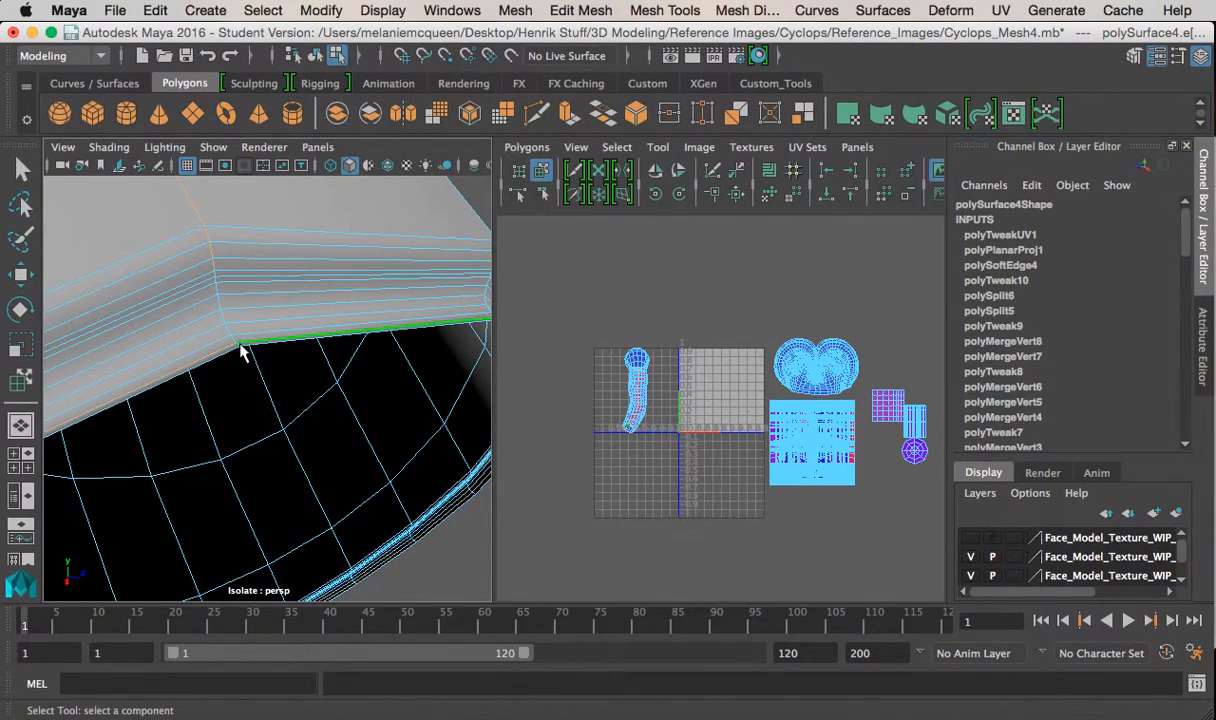
key(z)
key(f)
Cut the UV edges along the tube's selected lengthwise seam
alt+drag(243, 350, 183, 405)
scroll(130, 405, up, 6)
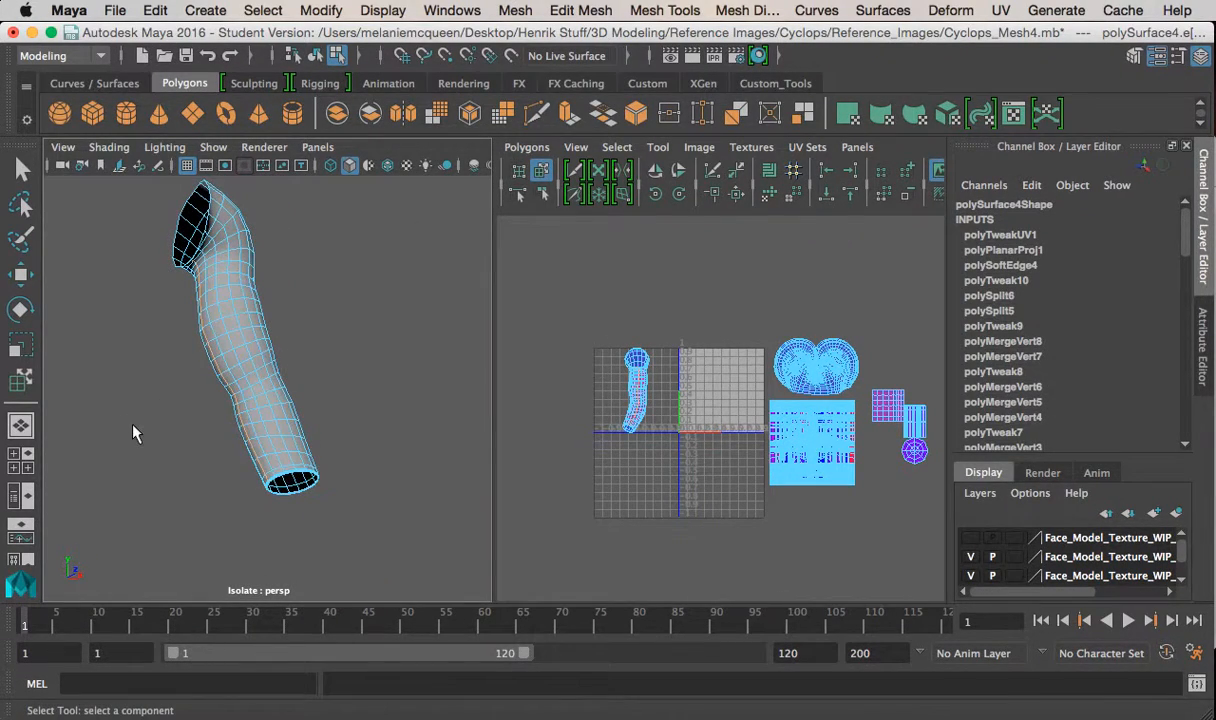
key(space)
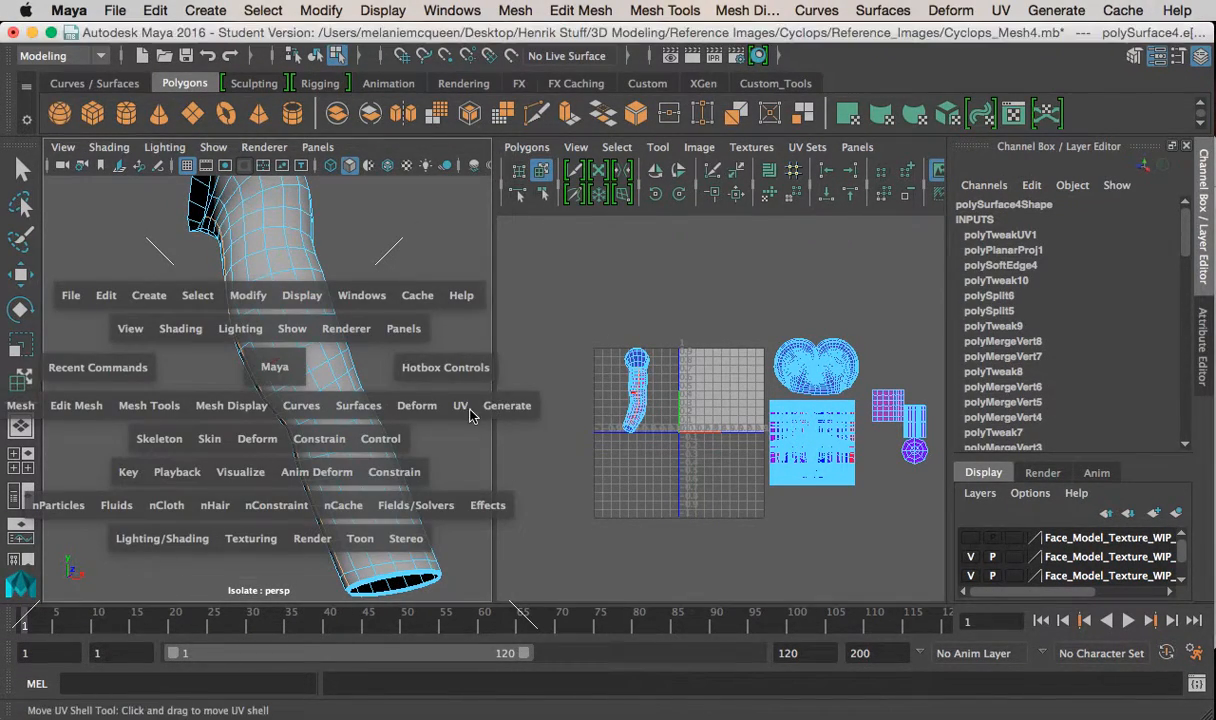
click(460, 405)
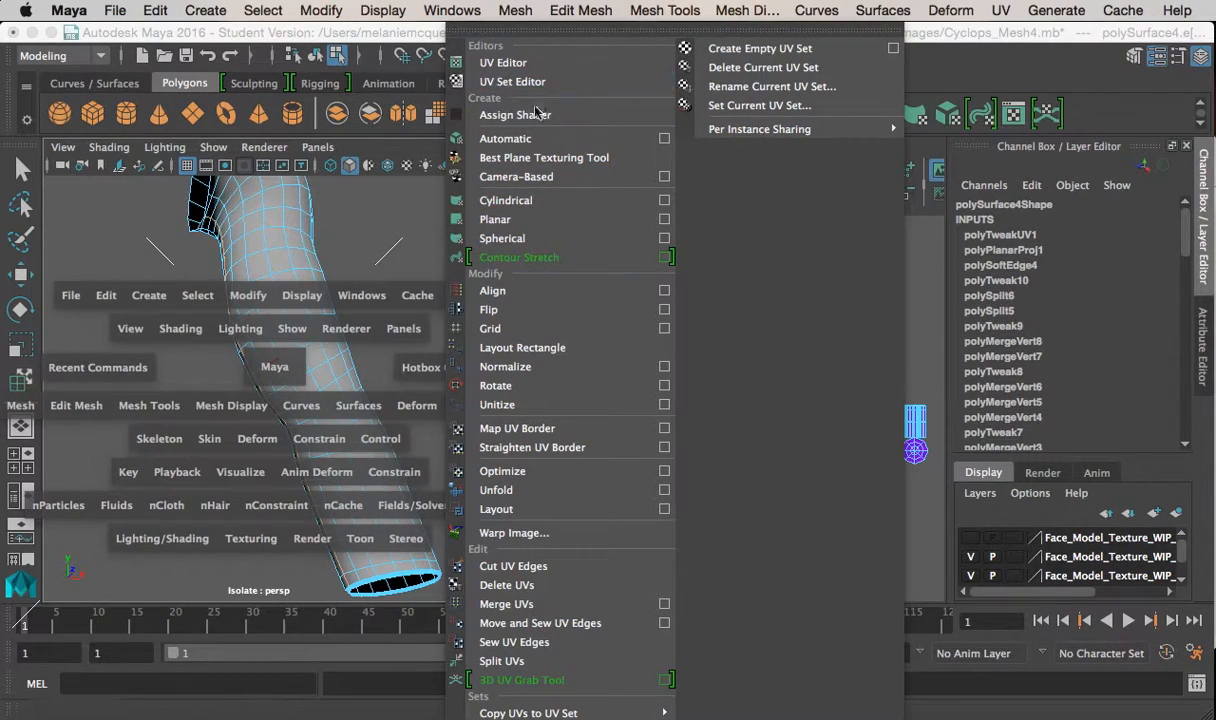
click(551, 566)
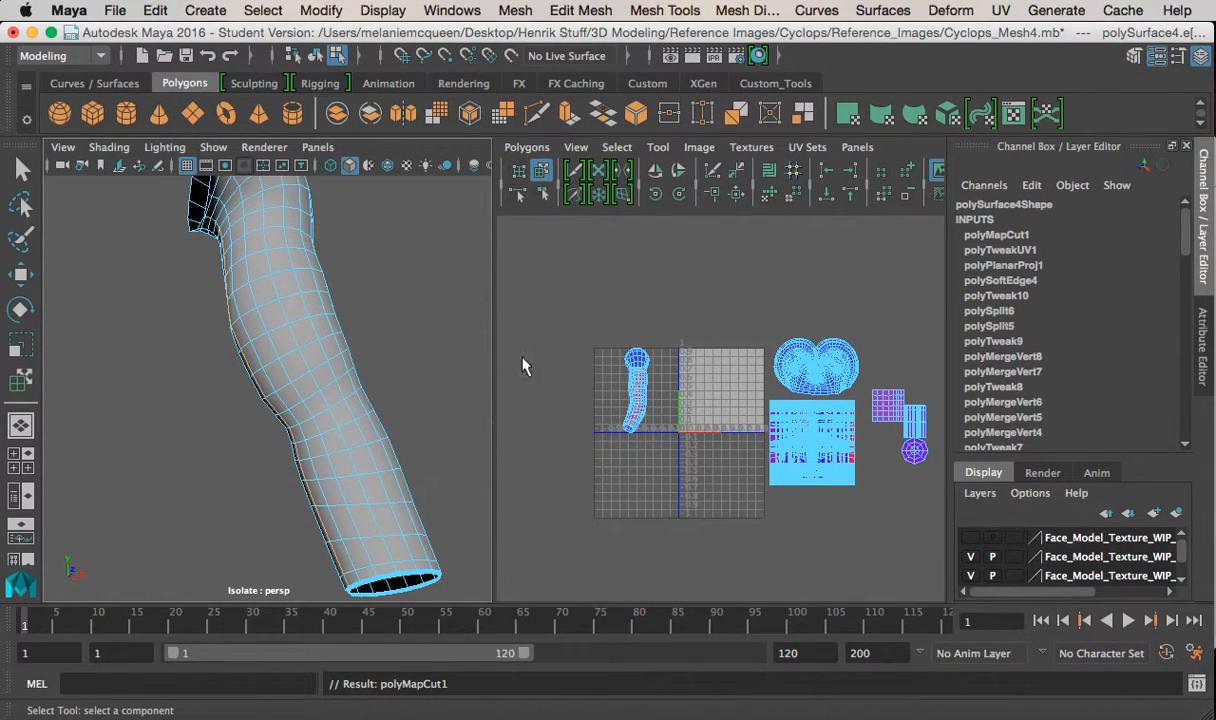
click(526, 147)
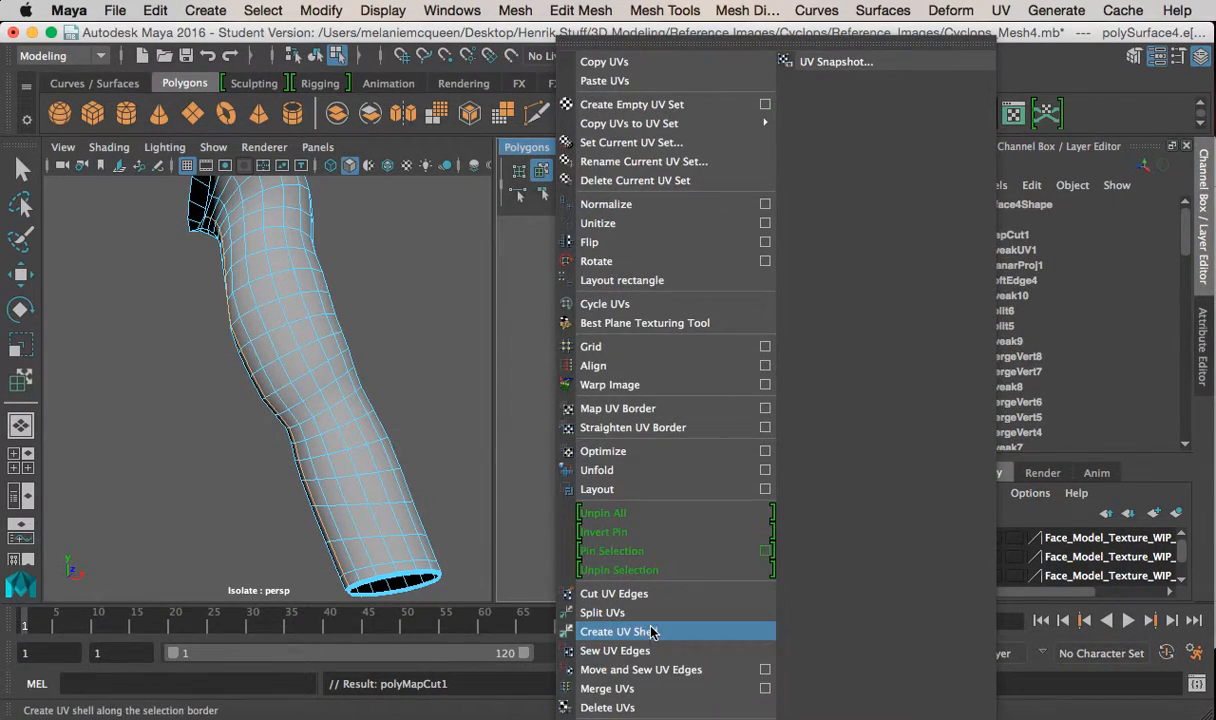
click(632, 593)
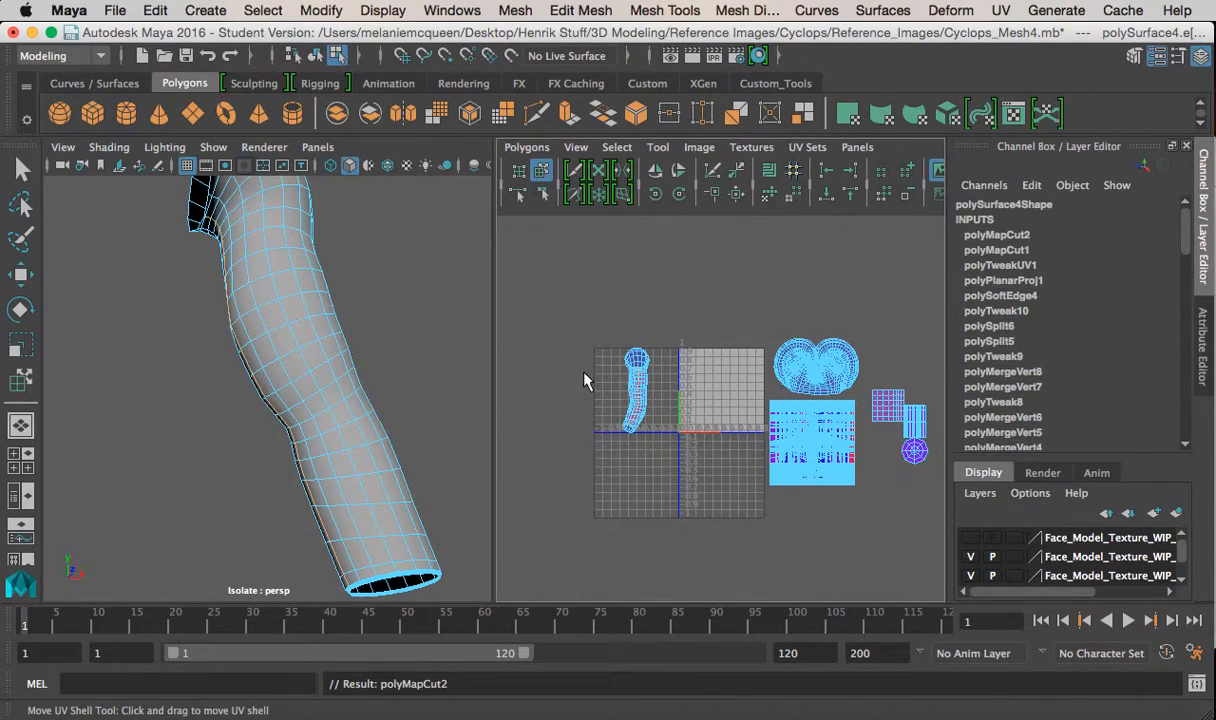
Select the tube's entire UV shell and try to unfold it with the Smooth UV Tool
click(632, 407)
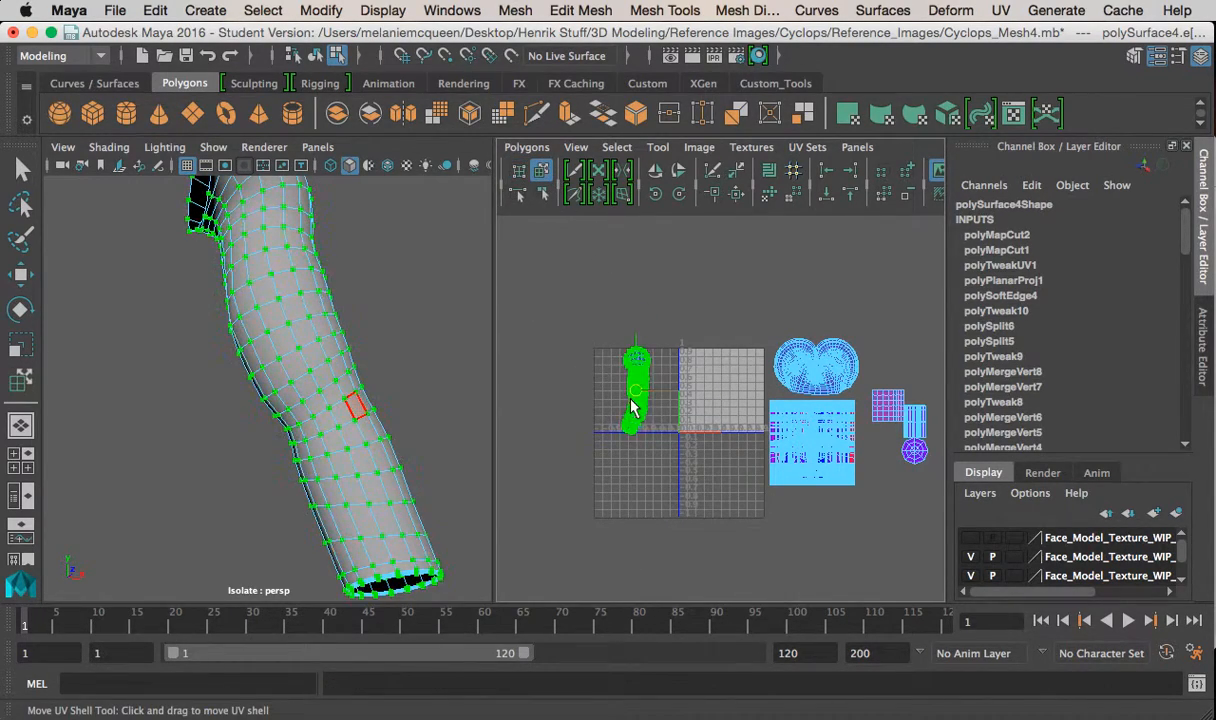
scroll(632, 407, up, 3)
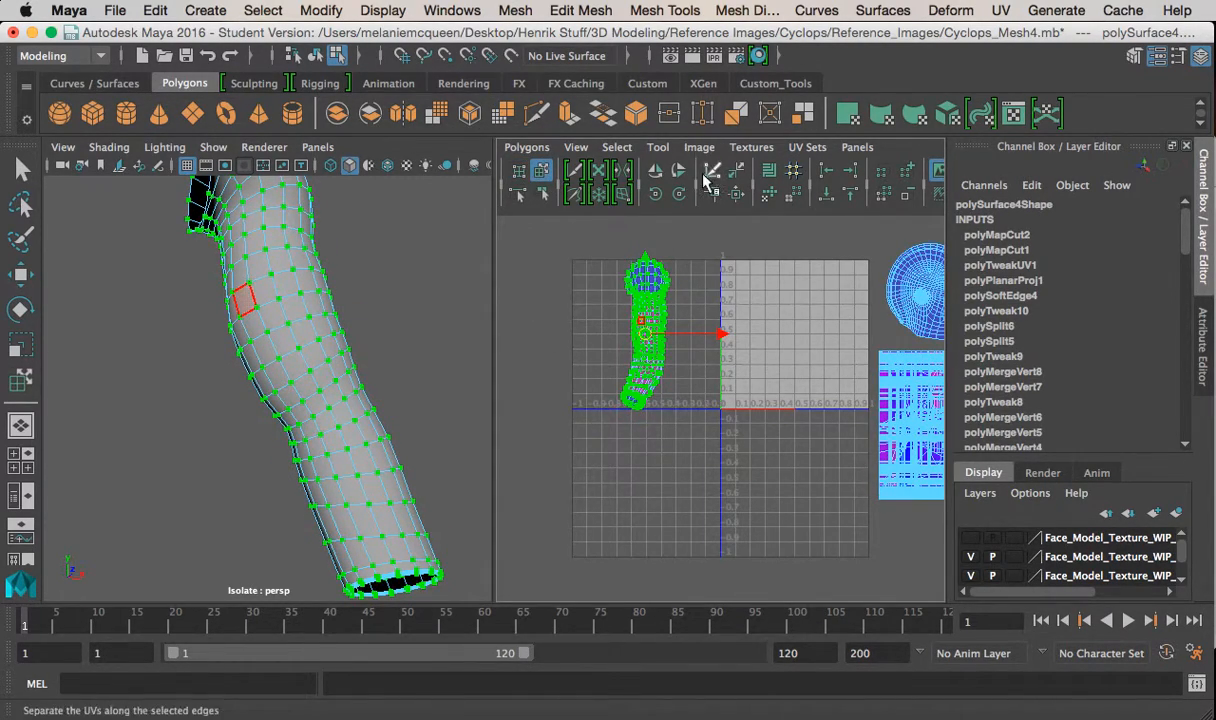
click(660, 148)
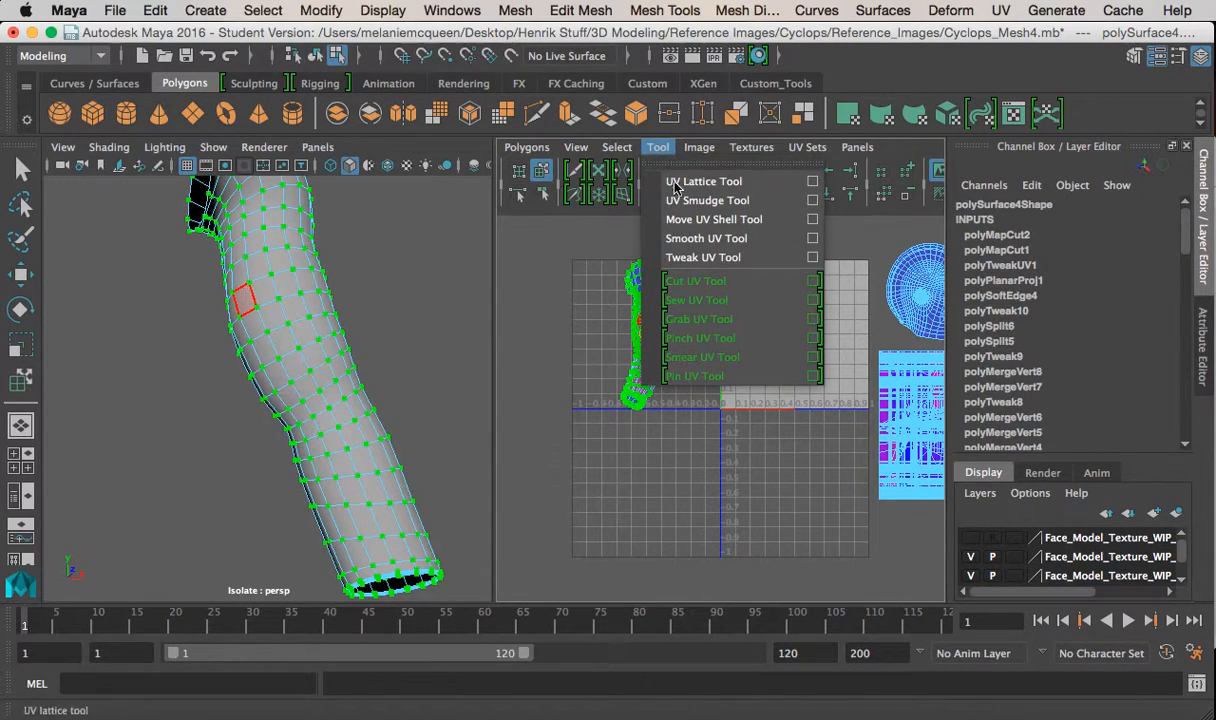
click(703, 240)
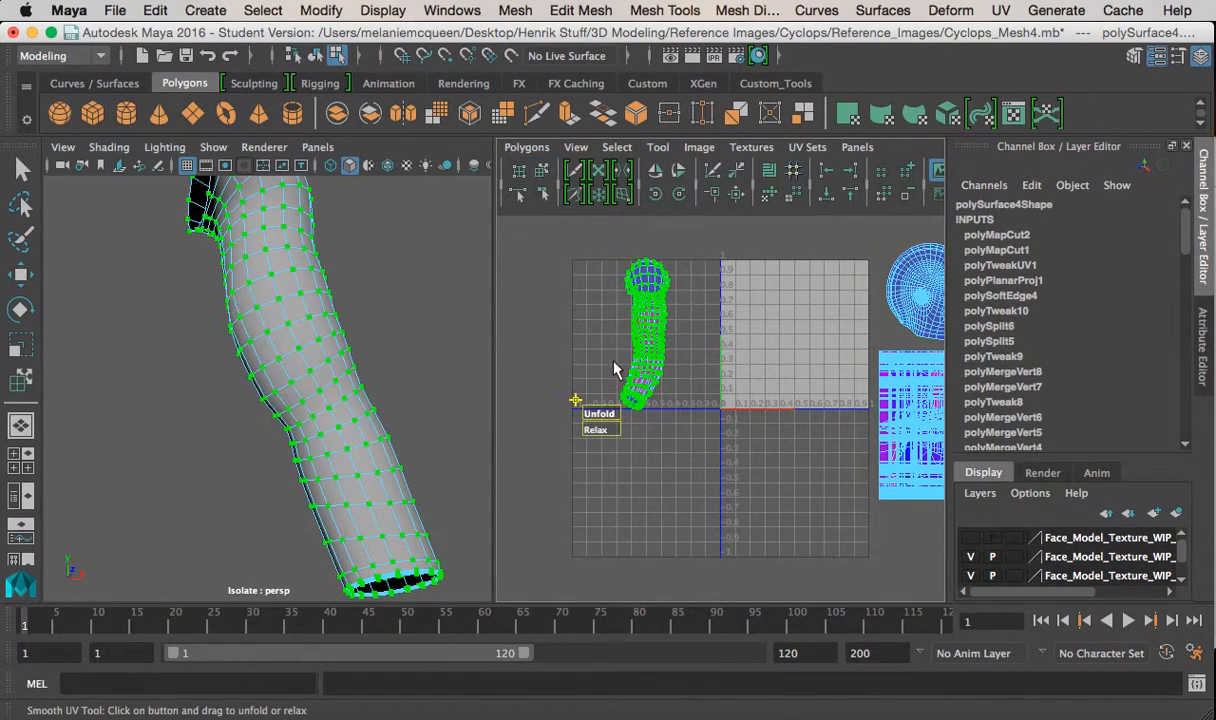
drag(776, 411, 908, 404)
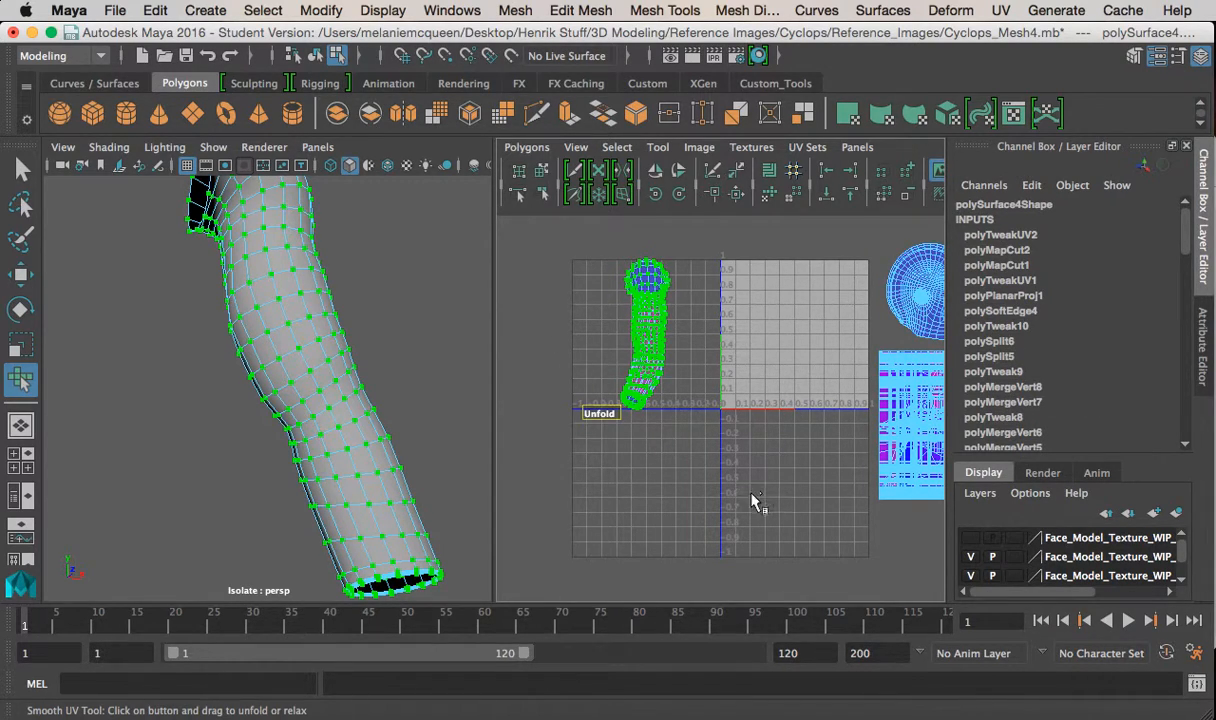
Maximize the UV editor, frame the tube's shell, and try unfolding it again
scroll(745, 495, up, 5)
key(space)
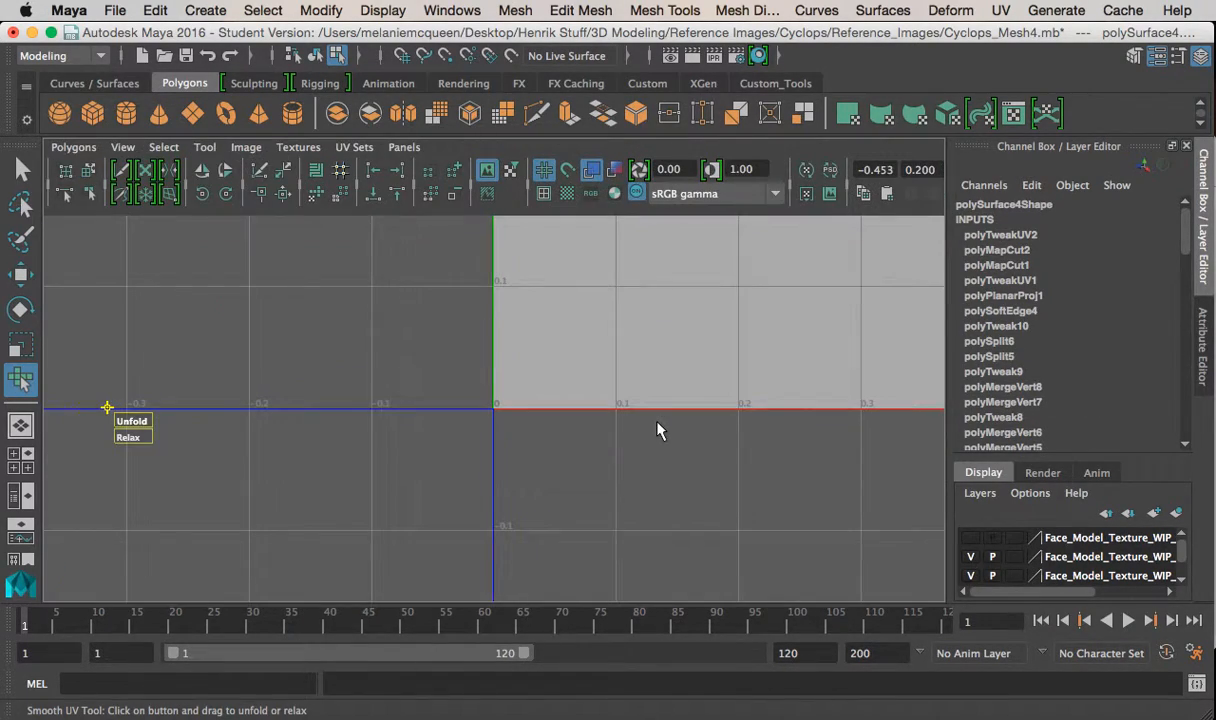
key(f)
drag(540, 563, 1010, 500)
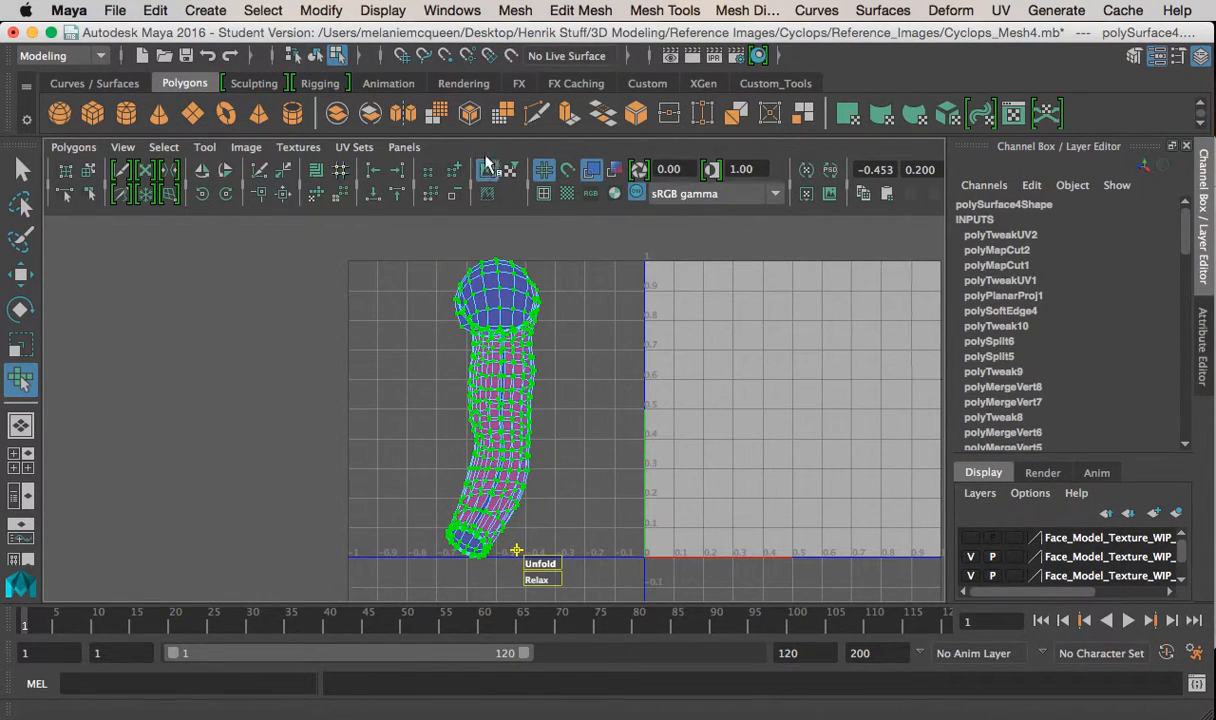
Apply the Smooth UV Tool's UV Space option and unfold the tube's shell into a flat sheet
click(246, 147)
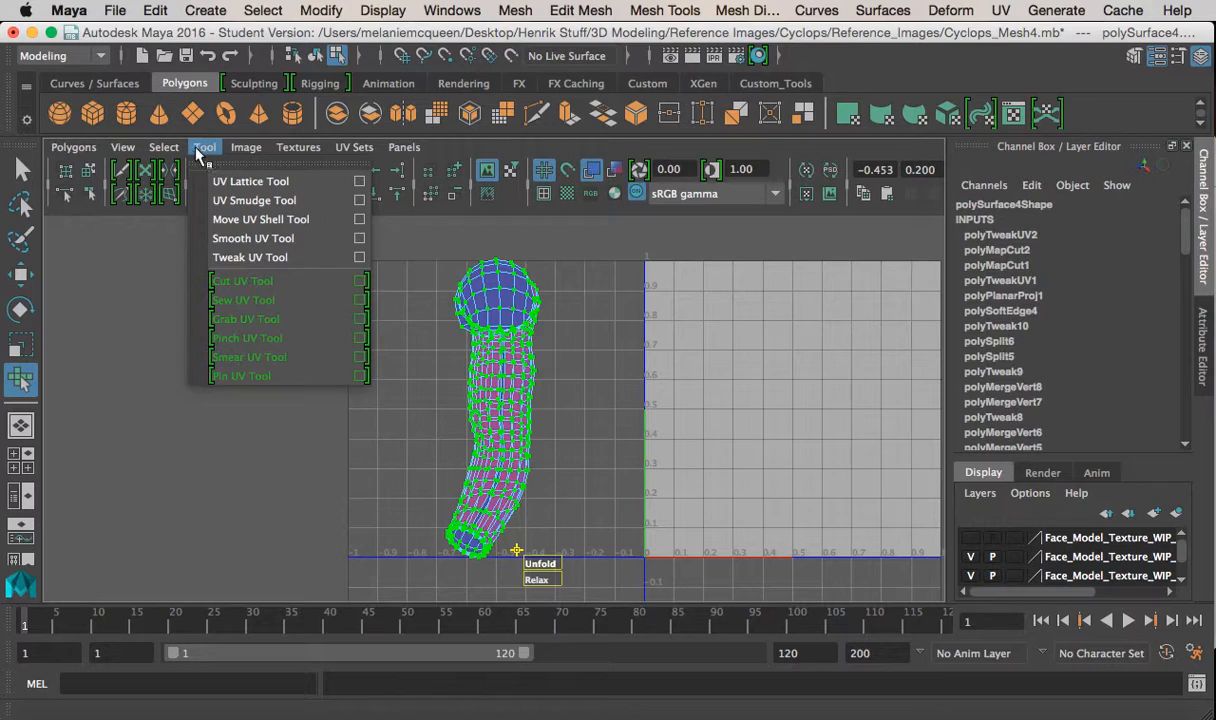
click(352, 239)
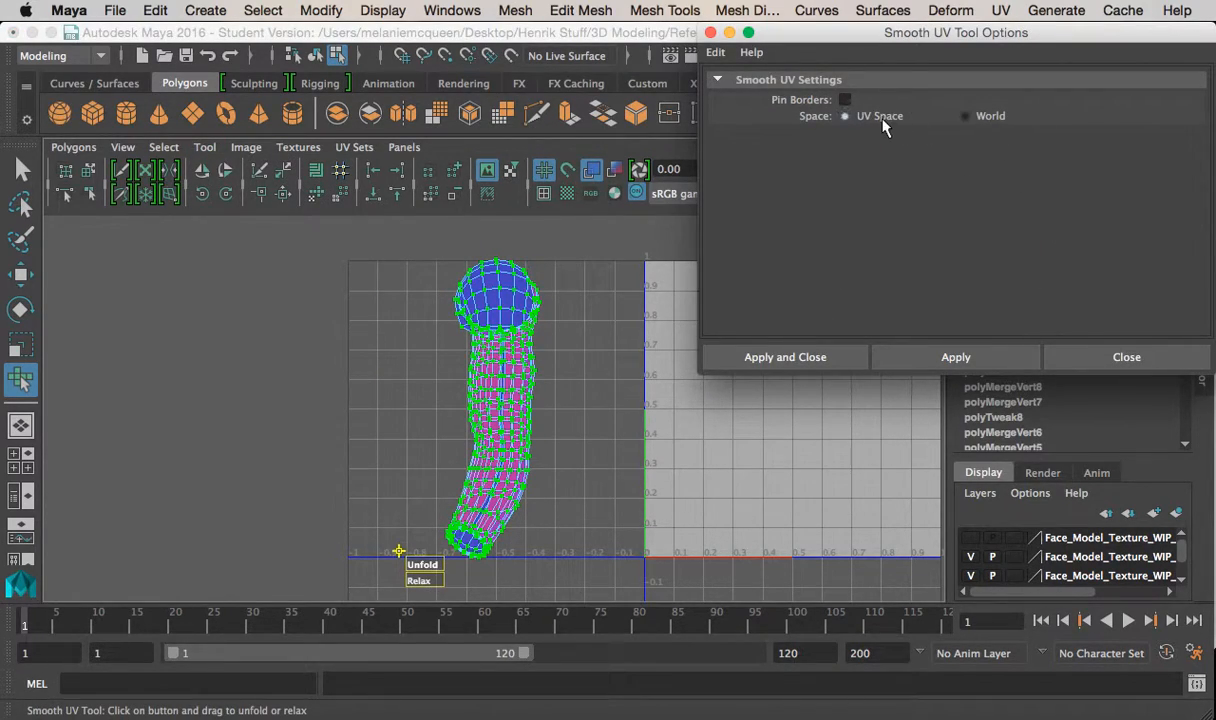
click(986, 361)
mouse_move(418, 560)
mouse_down()
mouse_move(398, 551)
mouse_move(445, 570)
mouse_move(972, 533)
mouse_move(1212, 556)
mouse_up()
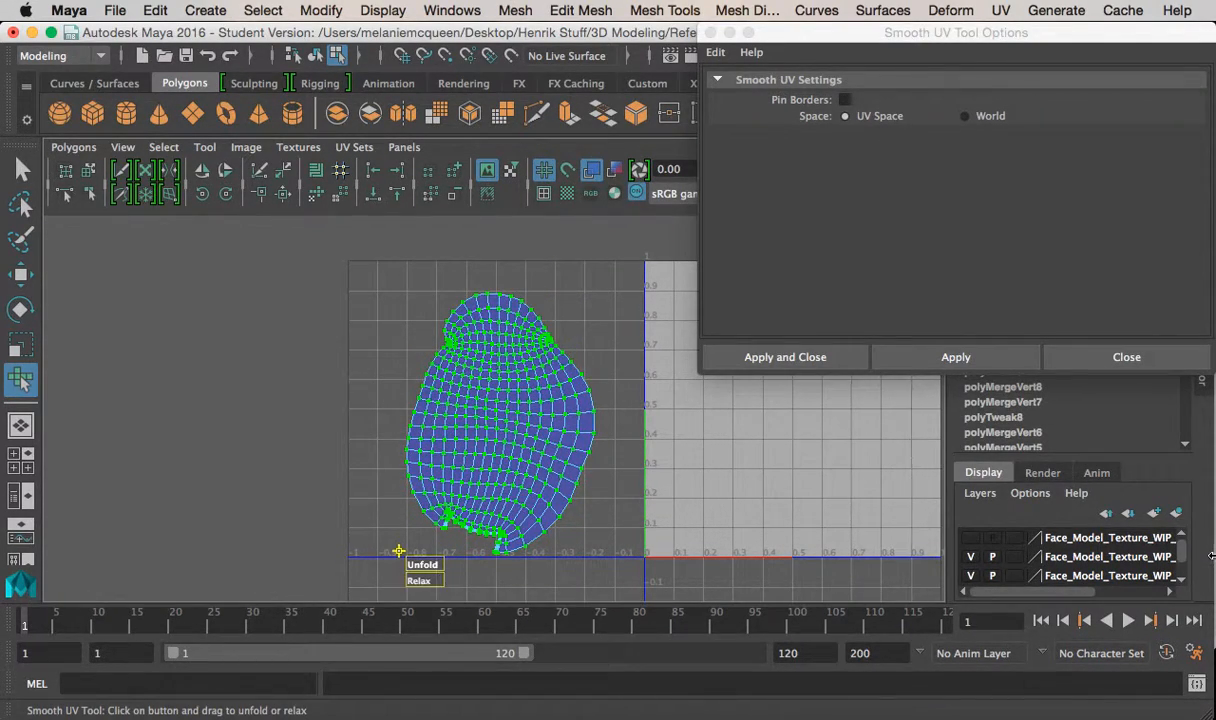
drag(428, 566, 1105, 550)
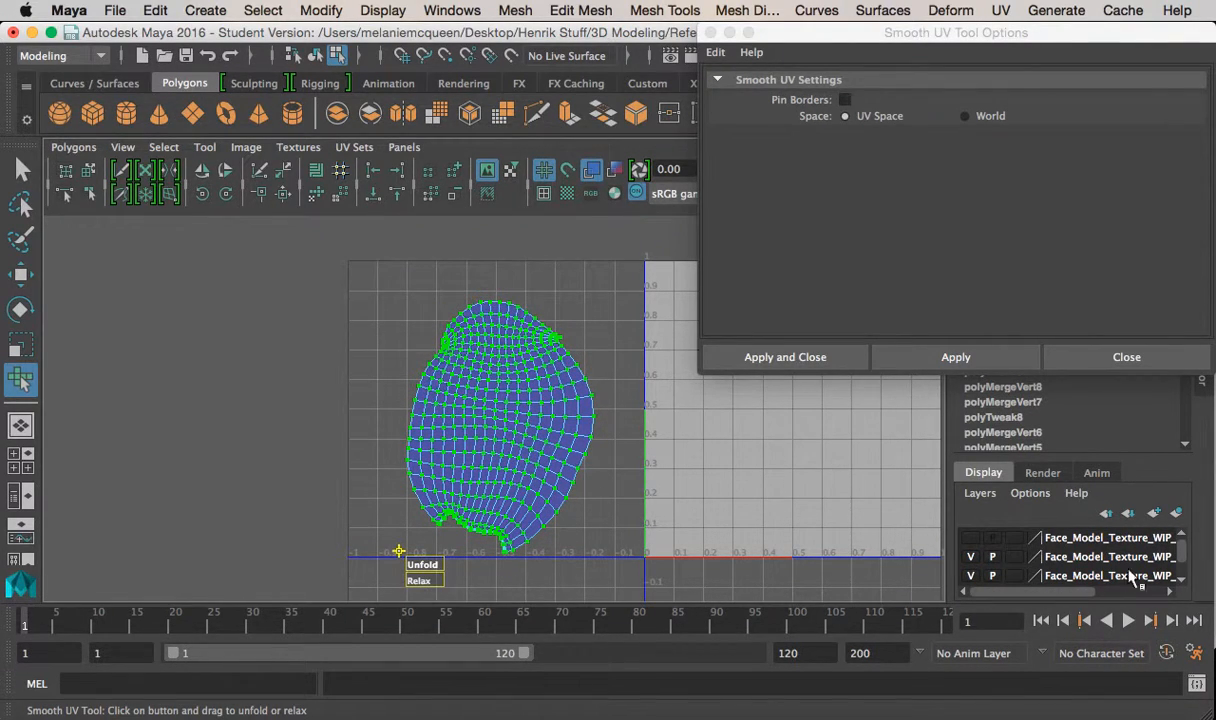
Apply World as the Smooth UV Tool's space and unfold the shell with that setting
click(991, 117)
click(975, 363)
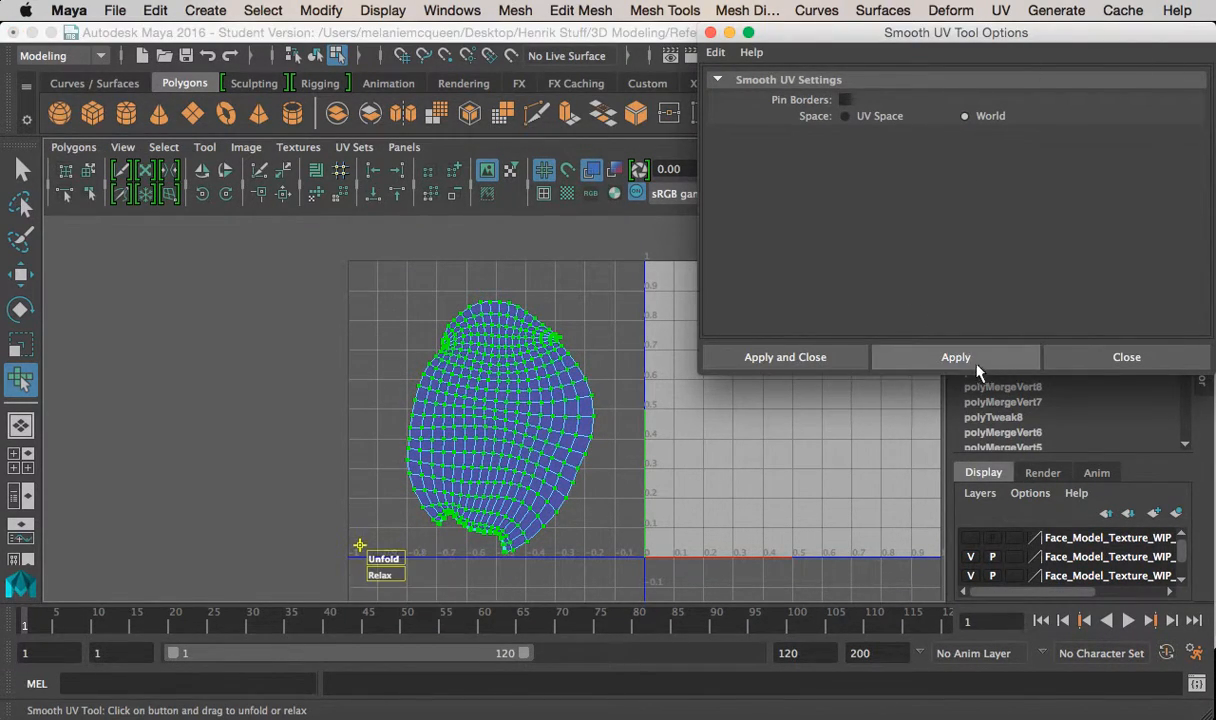
drag(397, 560, 1138, 569)
drag(952, 284, 952, 284)
Set the smoothing space back to UV Space and unfold the shell repeatedly to even out its grid
click(876, 118)
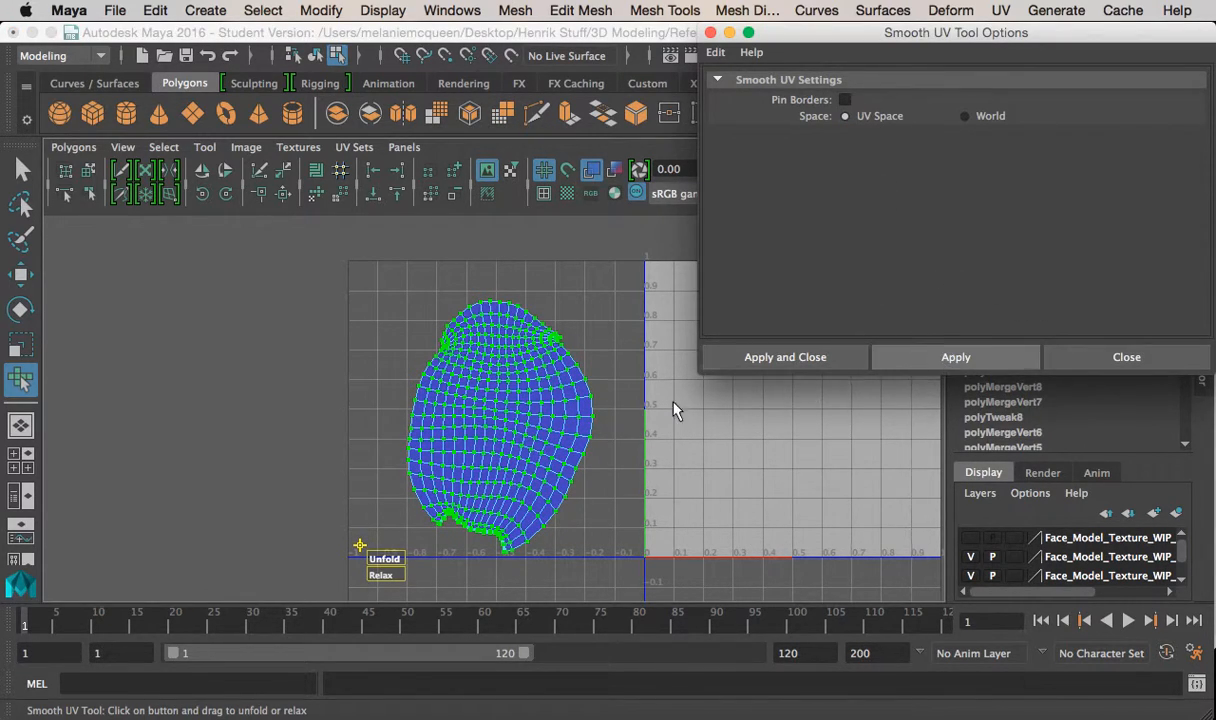
drag(383, 558, 1212, 601)
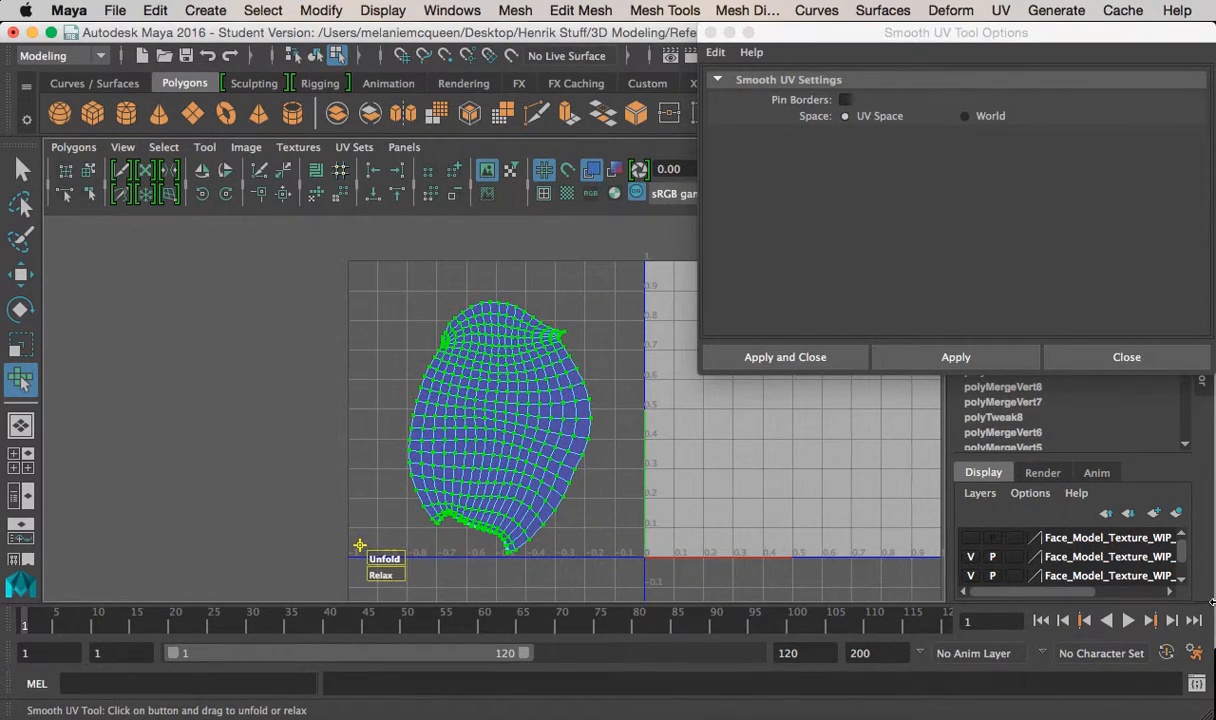
drag(402, 563, 1205, 591)
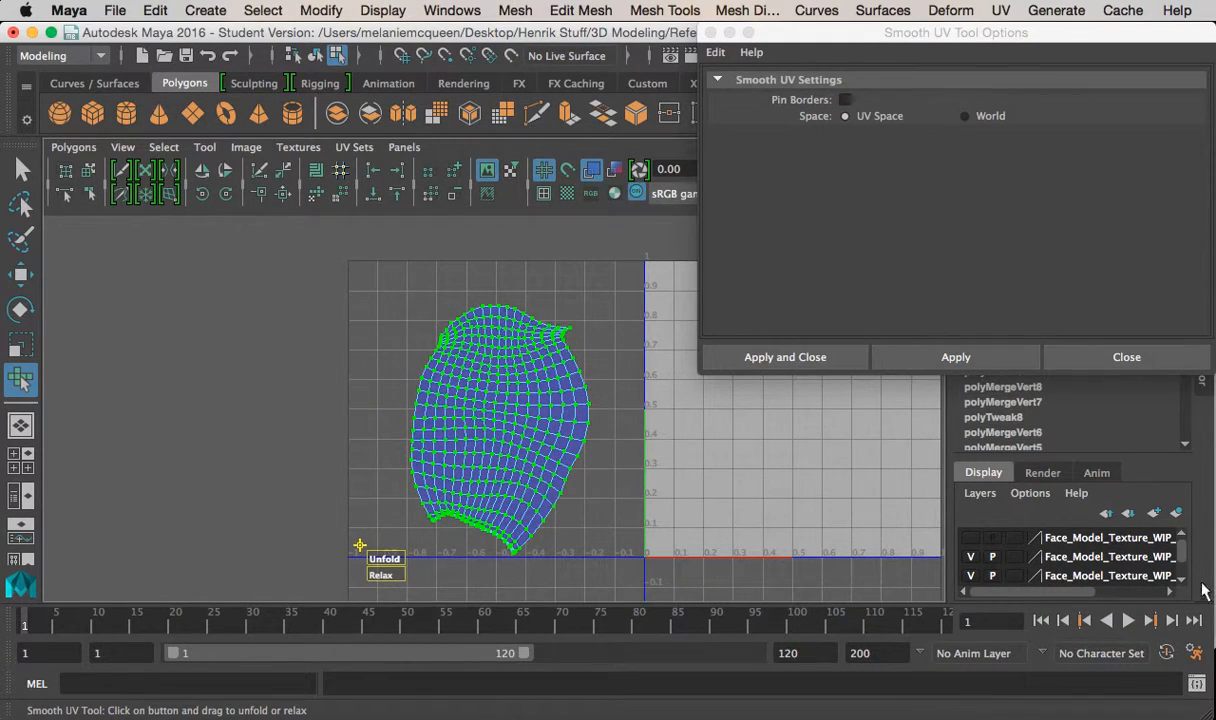
drag(384, 558, 1211, 578)
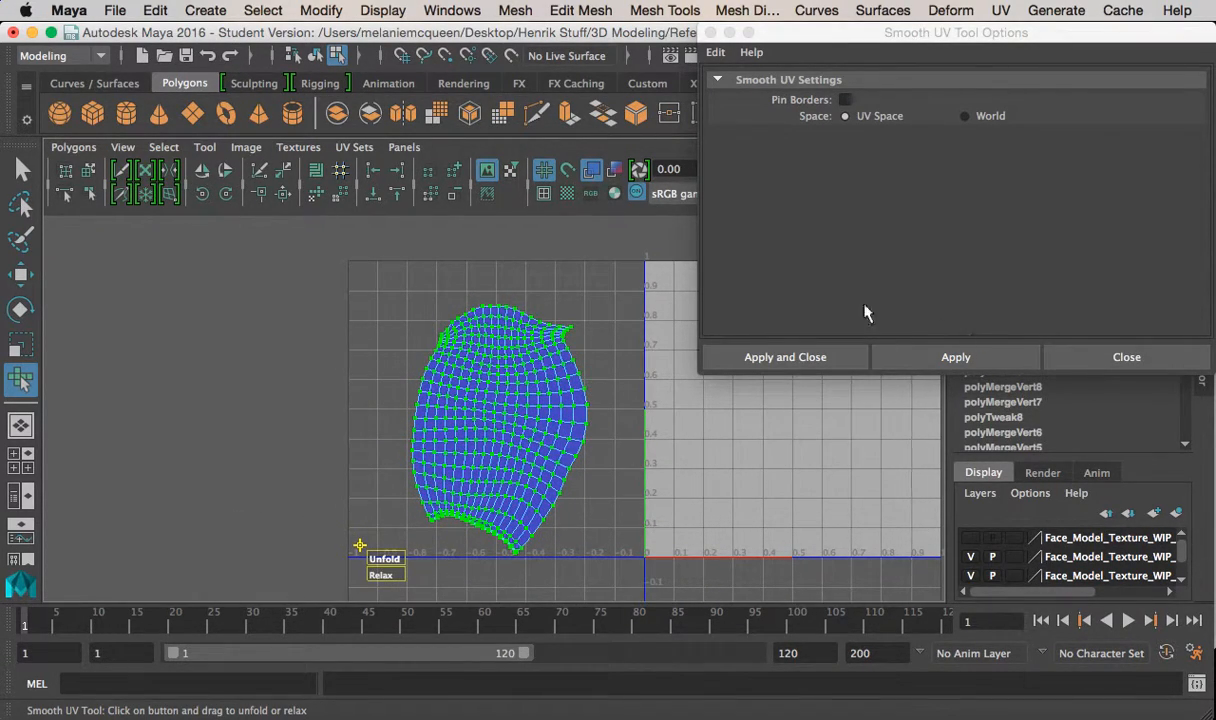
Run the Unfold command on the tube's UV shell and frame the resulting shell
click(72, 148)
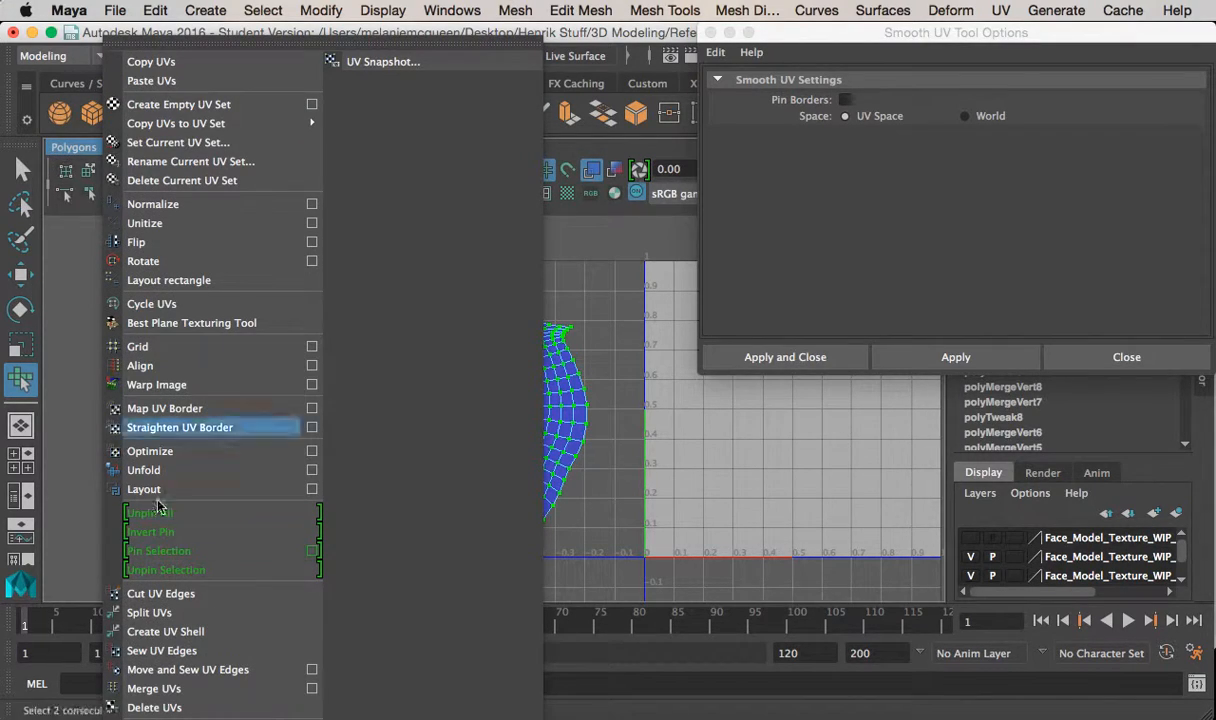
click(207, 471)
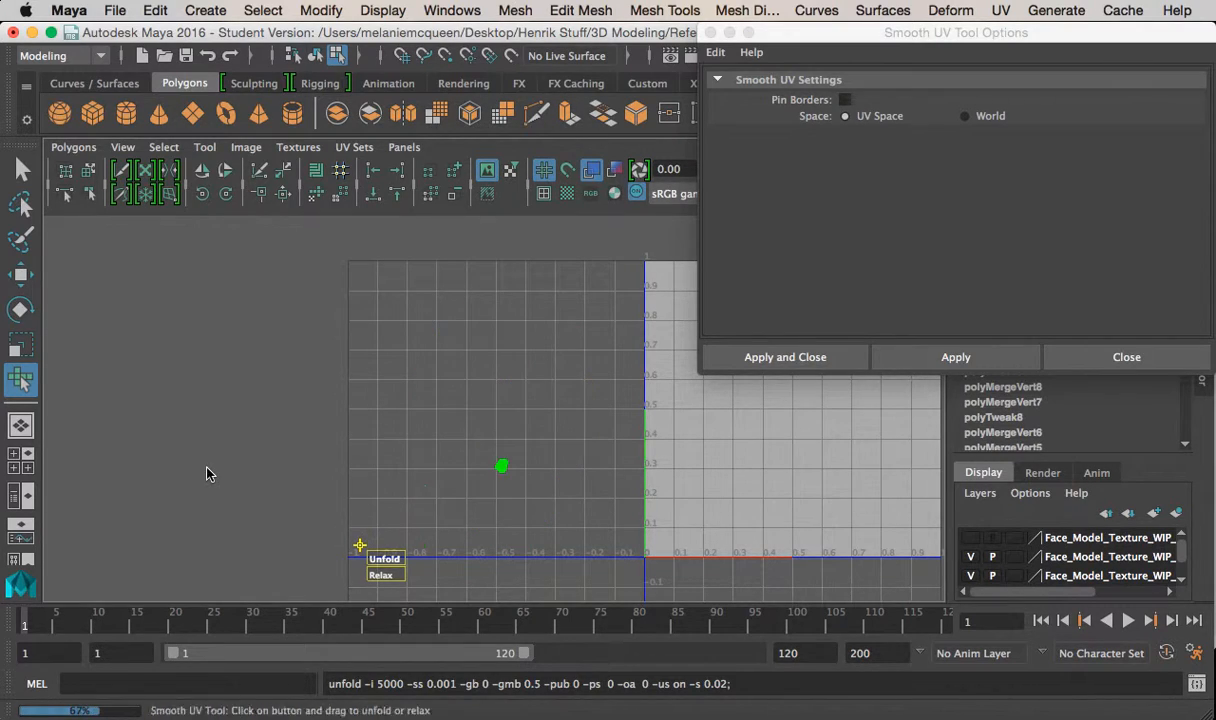
key(f)
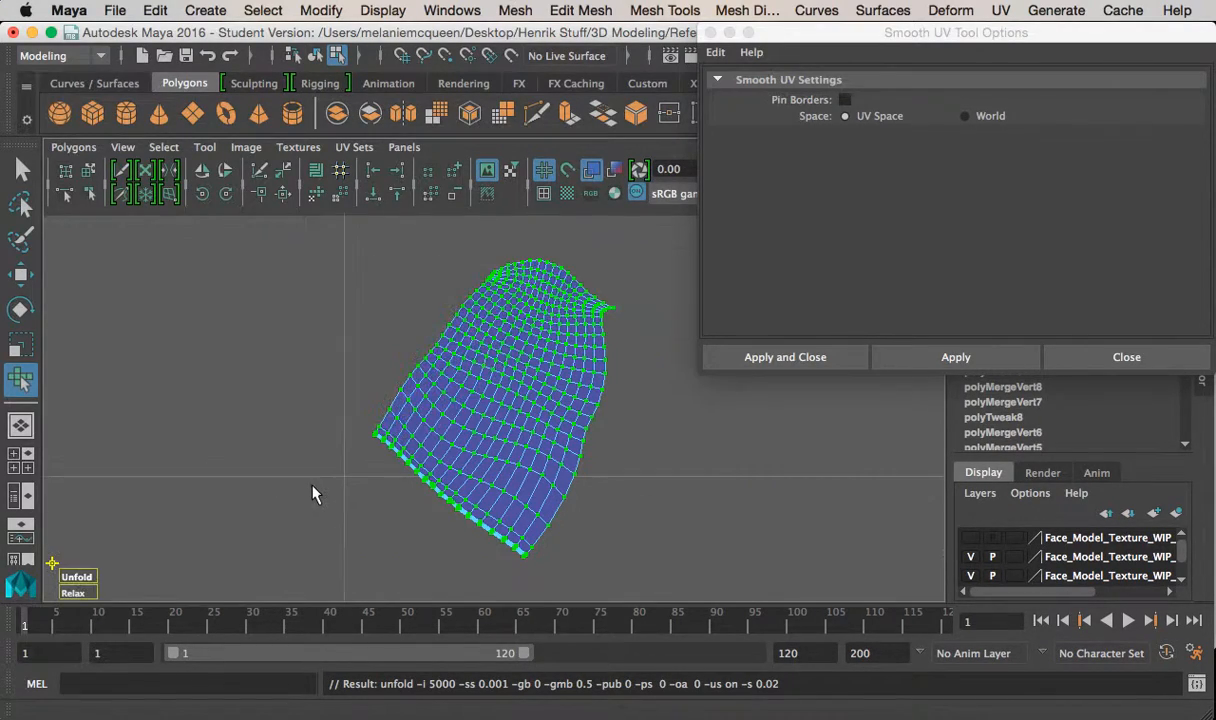
Apply World as the Smooth UV Tool's space and close its options
click(928, 356)
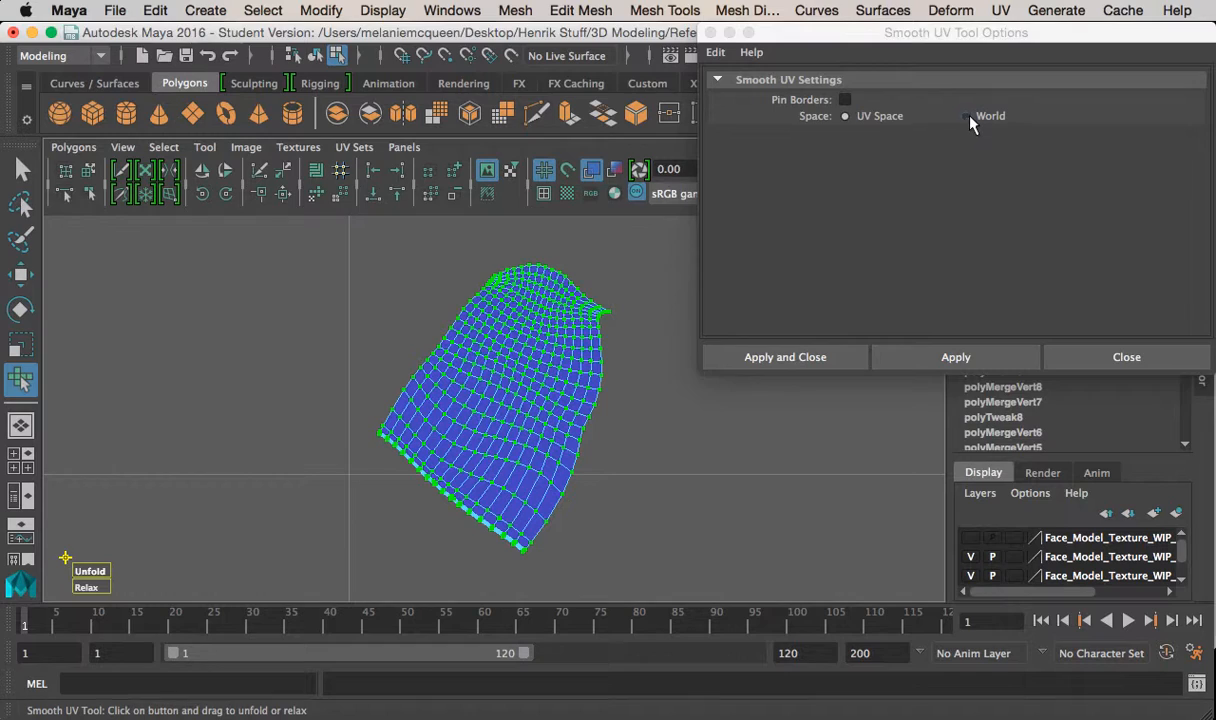
click(968, 117)
click(896, 358)
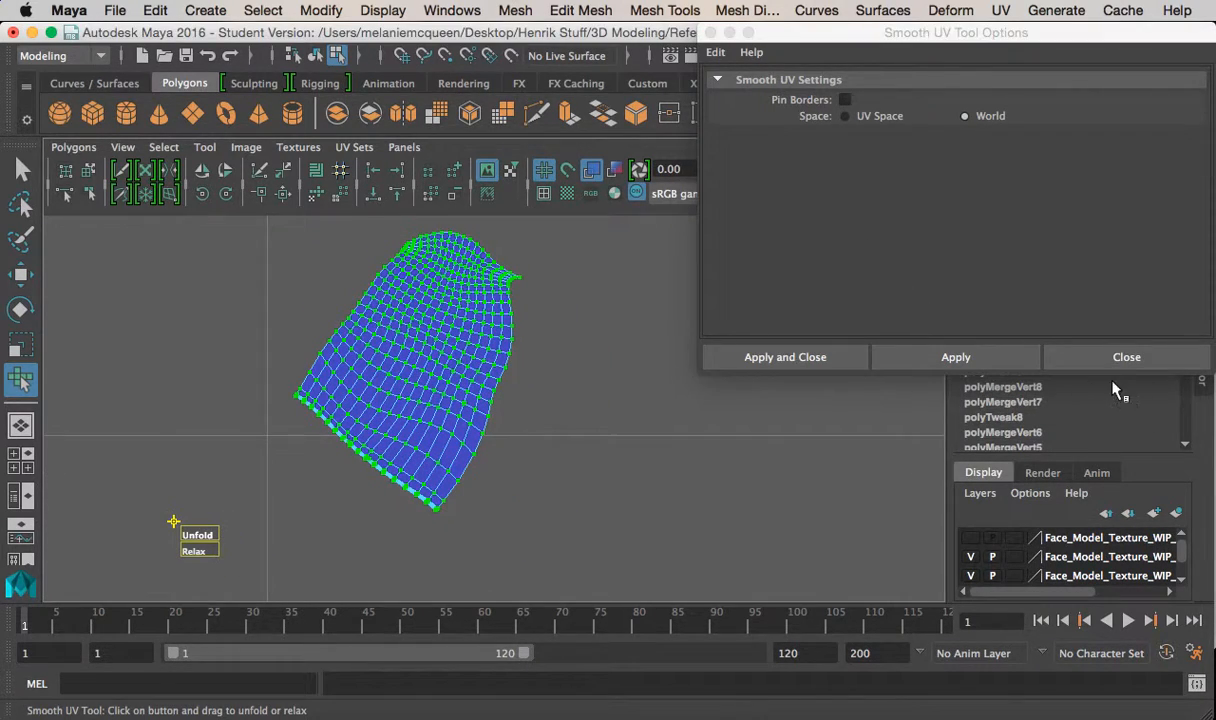
click(1124, 357)
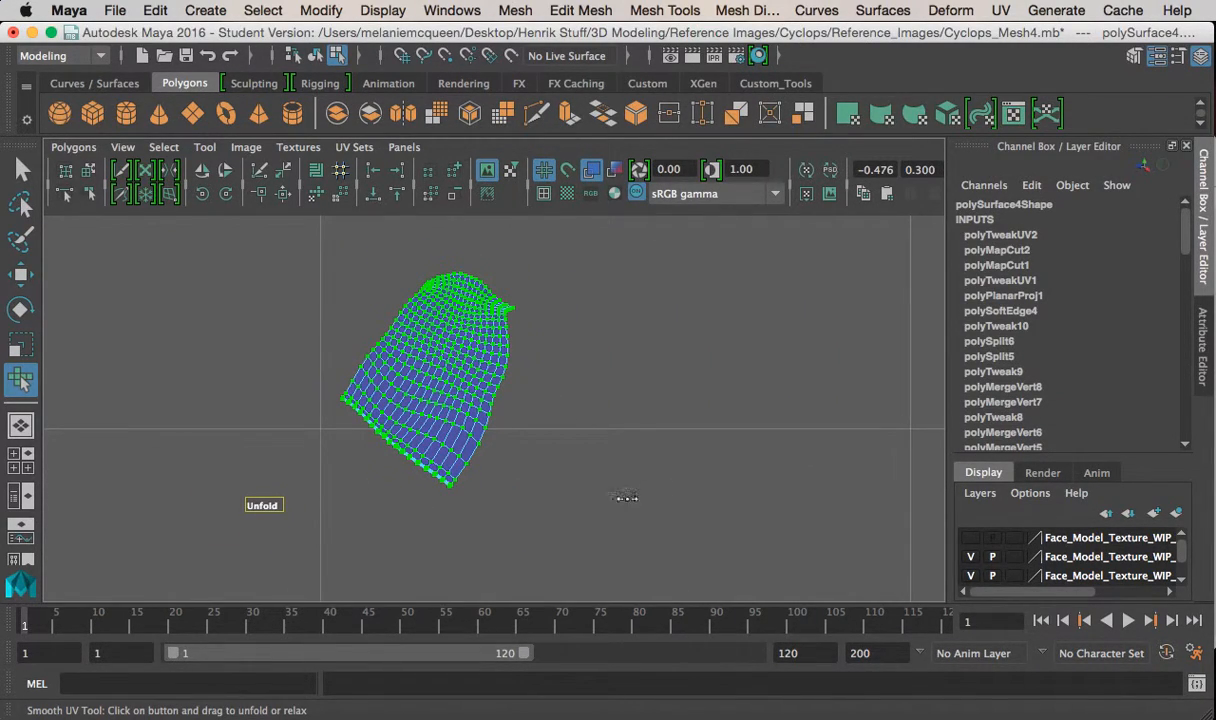
alt+middle_drag(486, 540, 388, 478)
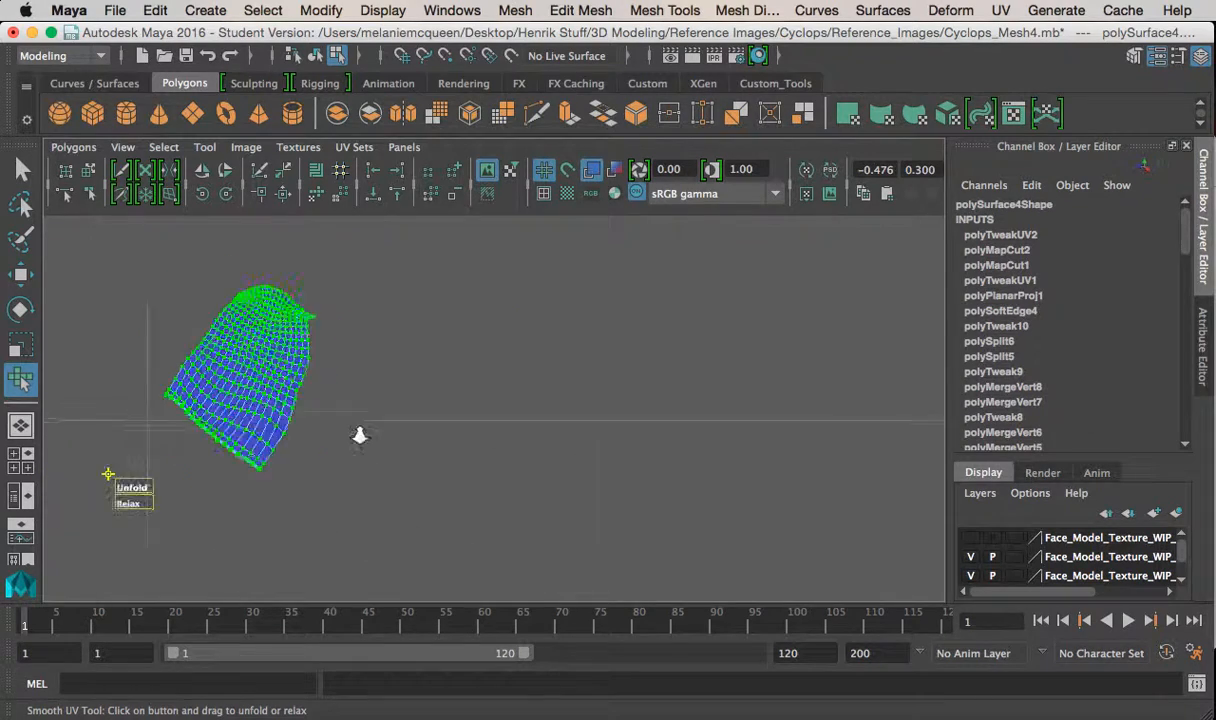
Try unfolding the tube's UV shell with Pin UVs turned off in the Unfold UVs options
alt+right_drag(388, 478, 331, 446)
click(70, 148)
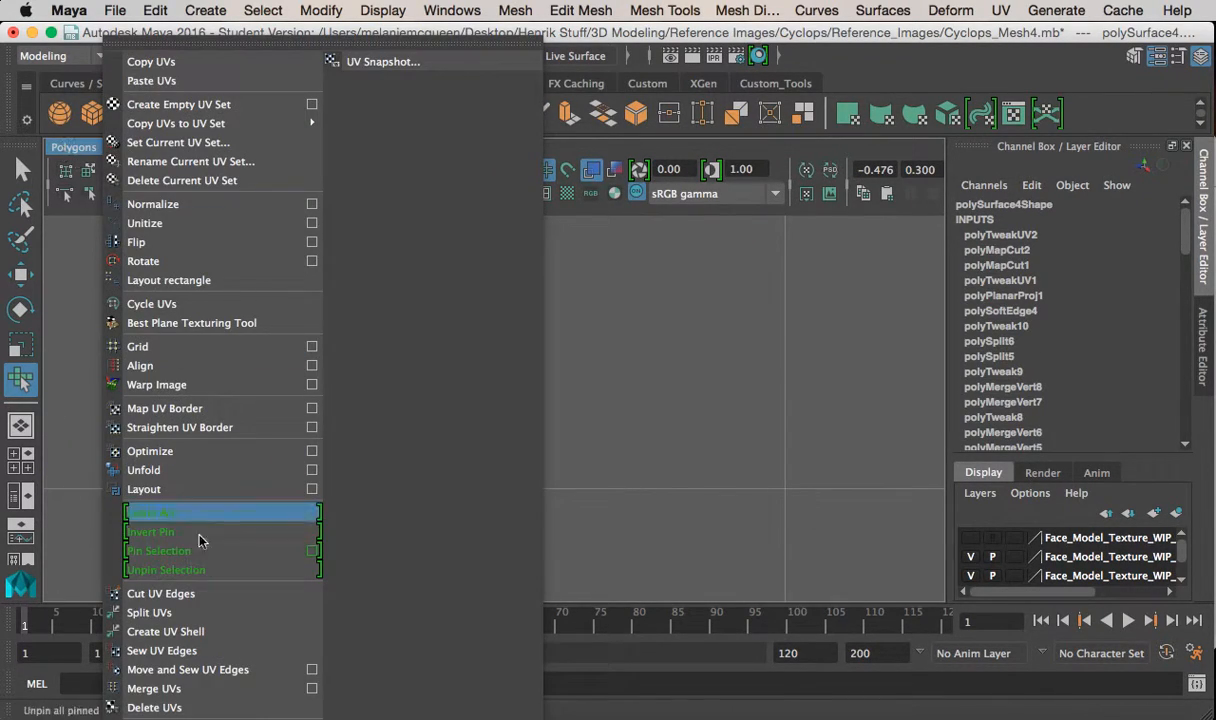
click(312, 471)
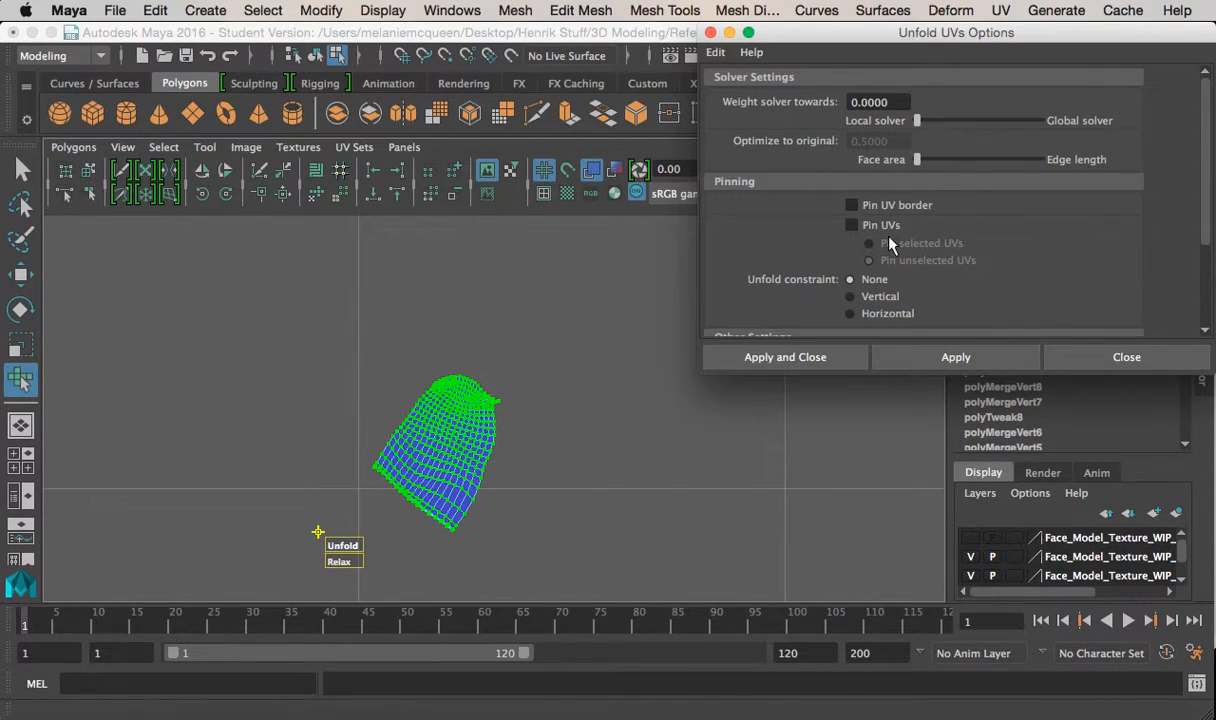
click(945, 359)
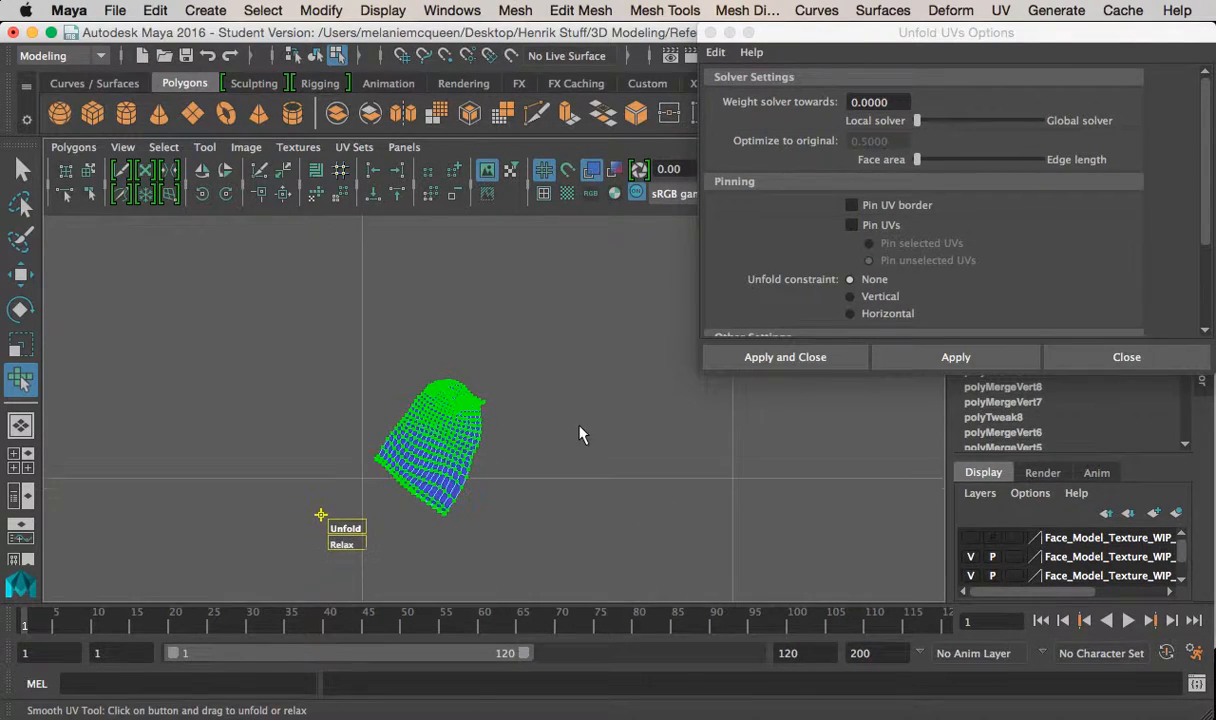
click(1050, 358)
Undo the latest unfold and smoothing operations on the tube's UV shell, frame it, and continue undoing
alt+middle_drag(534, 439, 600, 355)
alt+right_drag(600, 355, 372, 116)
key(super+z)
key(super+z)
key(super+z)
key(super+z)
key(super+z)
key(f)
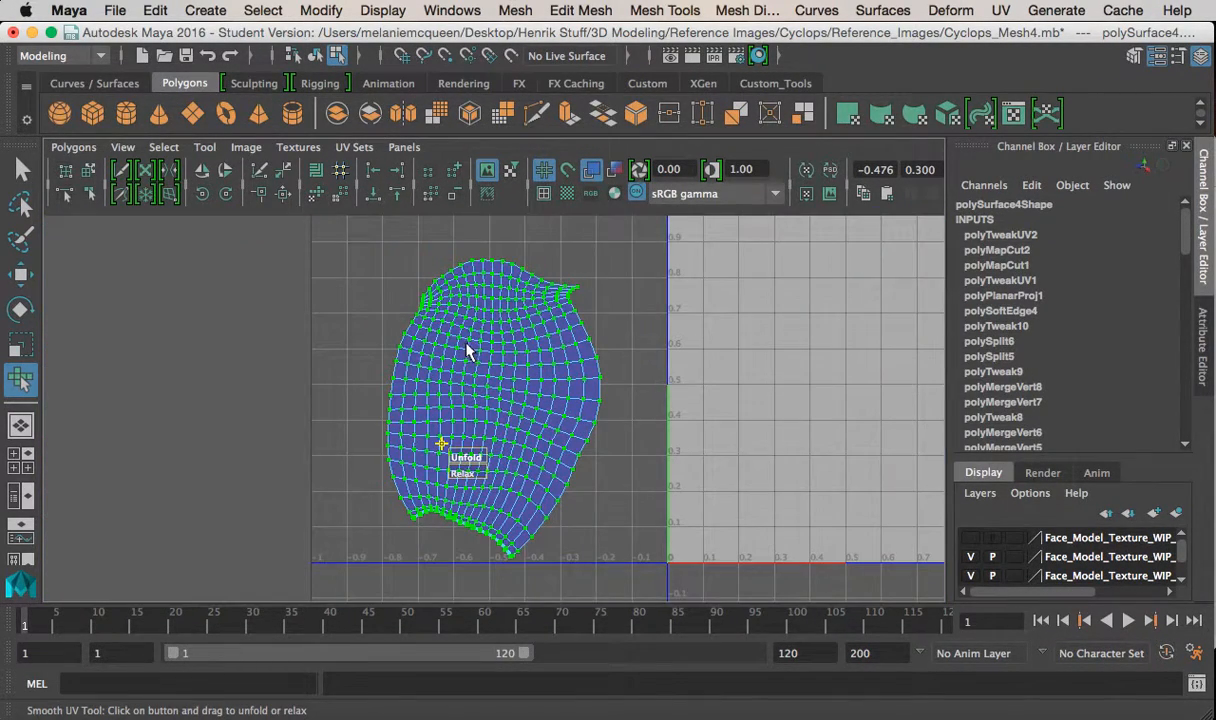
key(super+z)
key(super+z)
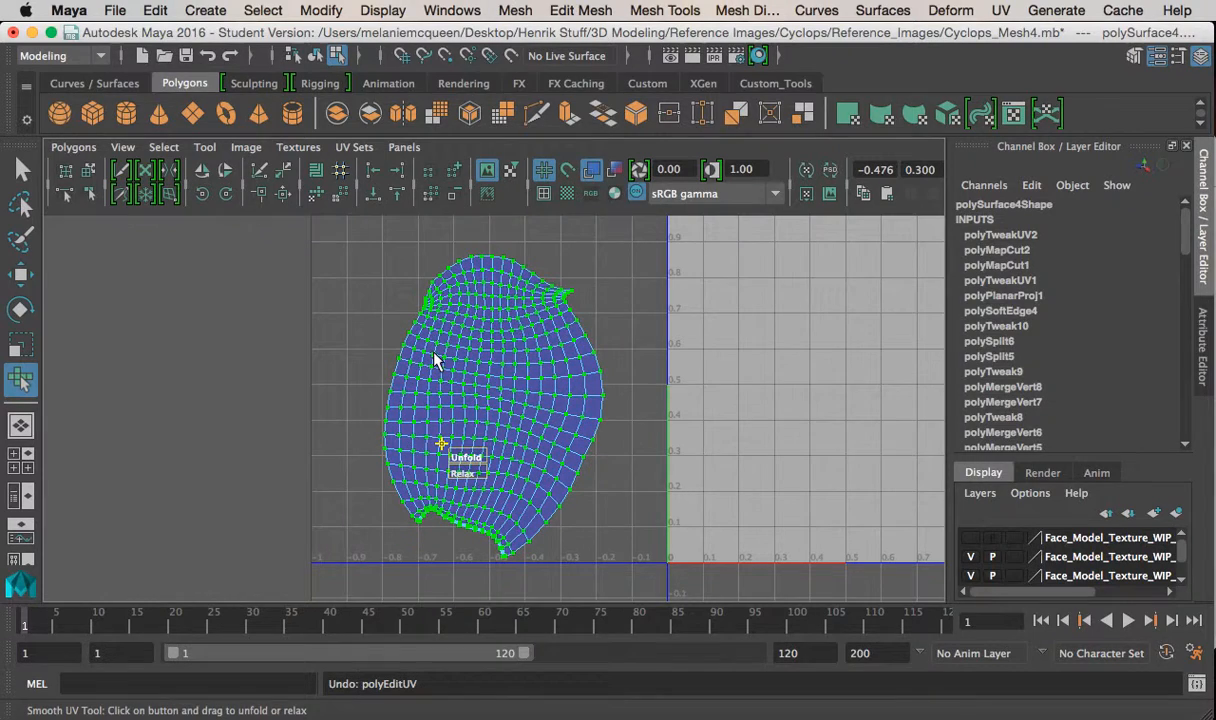
key(super+z)
Set the Smooth UV Tool's space to UV Space in its options
drag(347, 566, 500, 569)
click(246, 147)
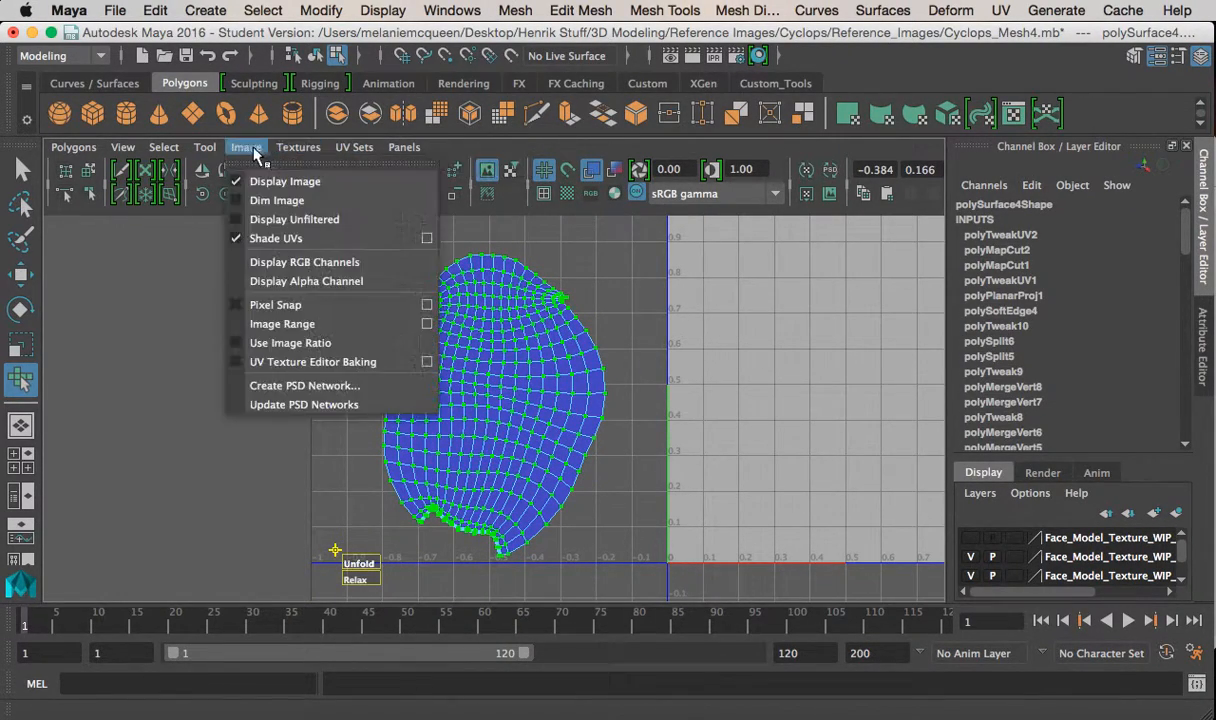
click(245, 239)
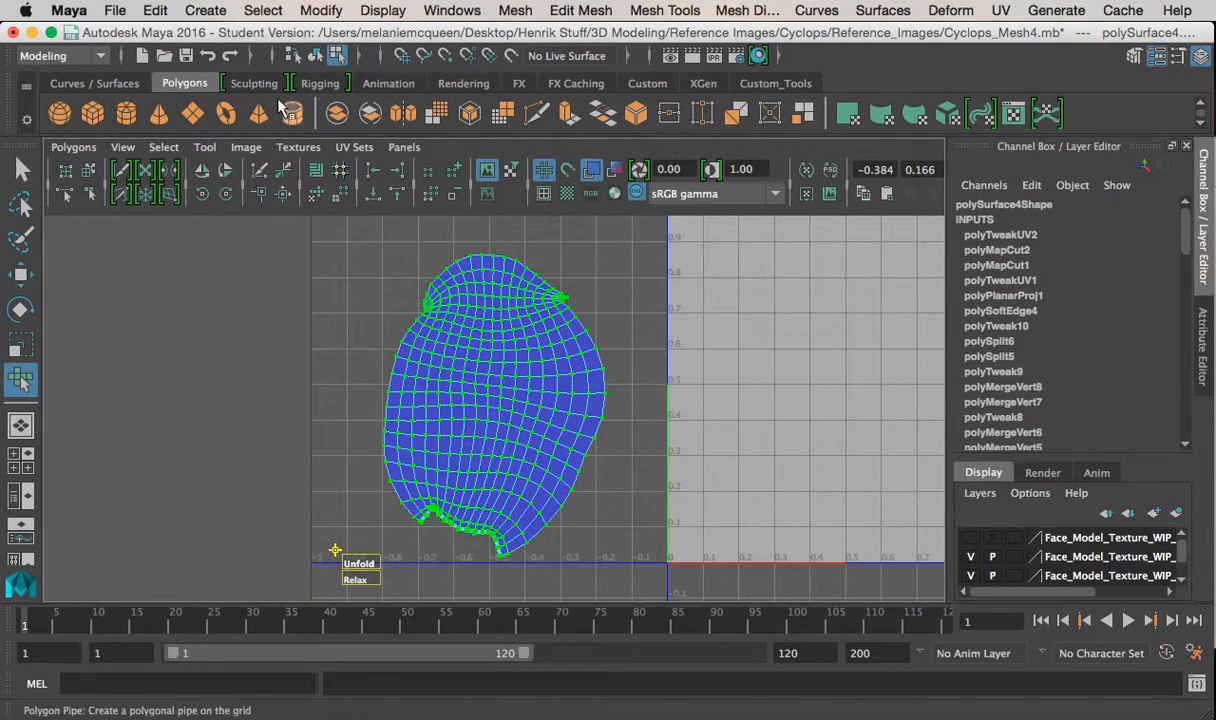
click(205, 147)
click(357, 239)
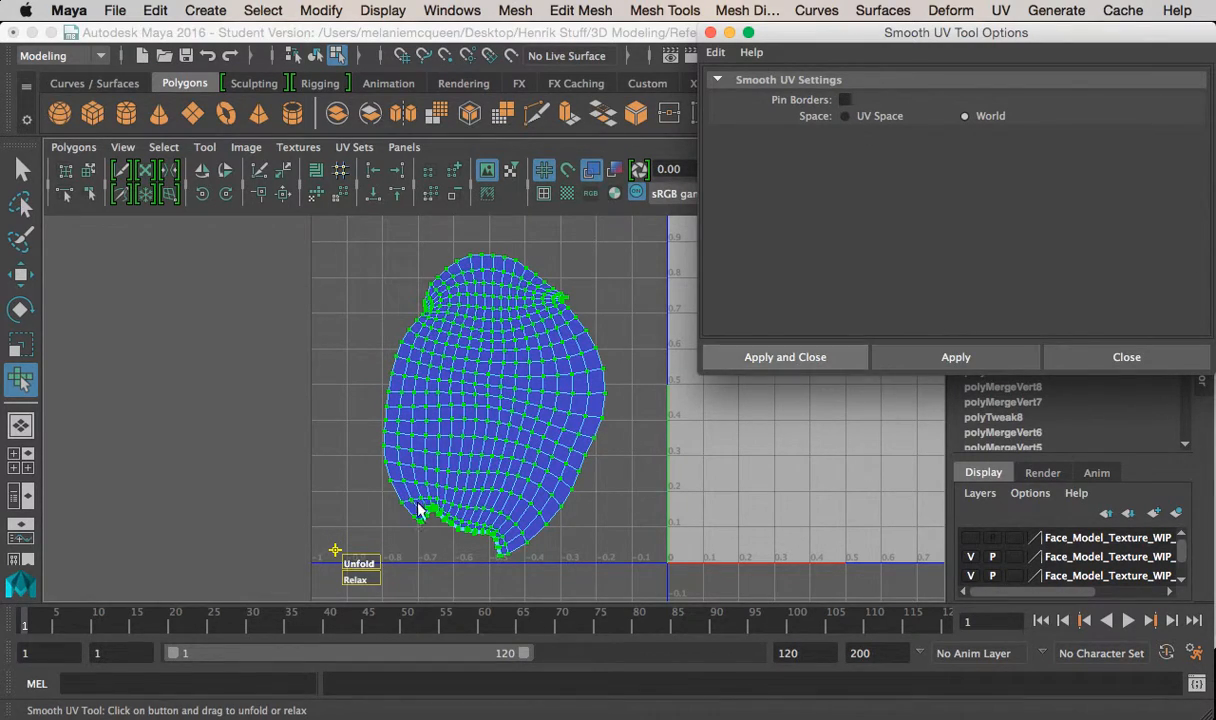
click(358, 563)
click(846, 116)
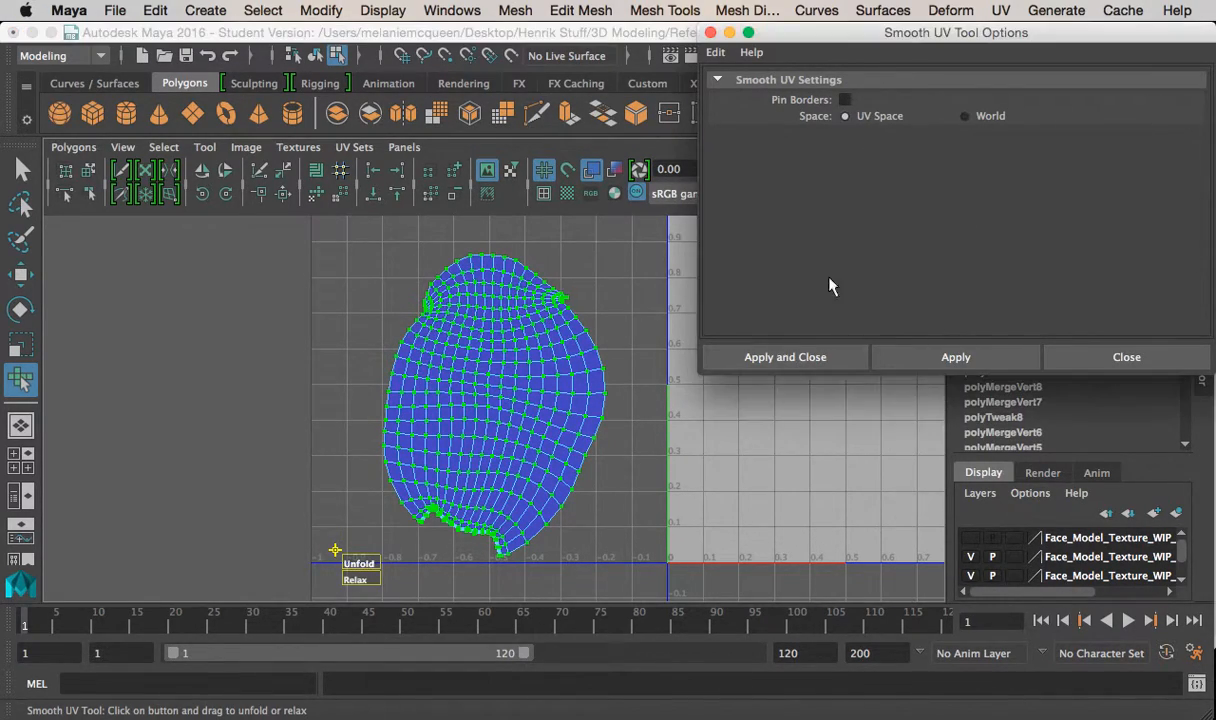
Unfold the tube's UV shell repeatedly with the Smooth UV Tool to even out its grid and lower border
drag(364, 563, 1210, 530)
drag(357, 566, 1212, 550)
drag(358, 563, 1212, 559)
drag(371, 565, 60, 575)
drag(358, 566, 1212, 554)
drag(375, 563, 850, 415)
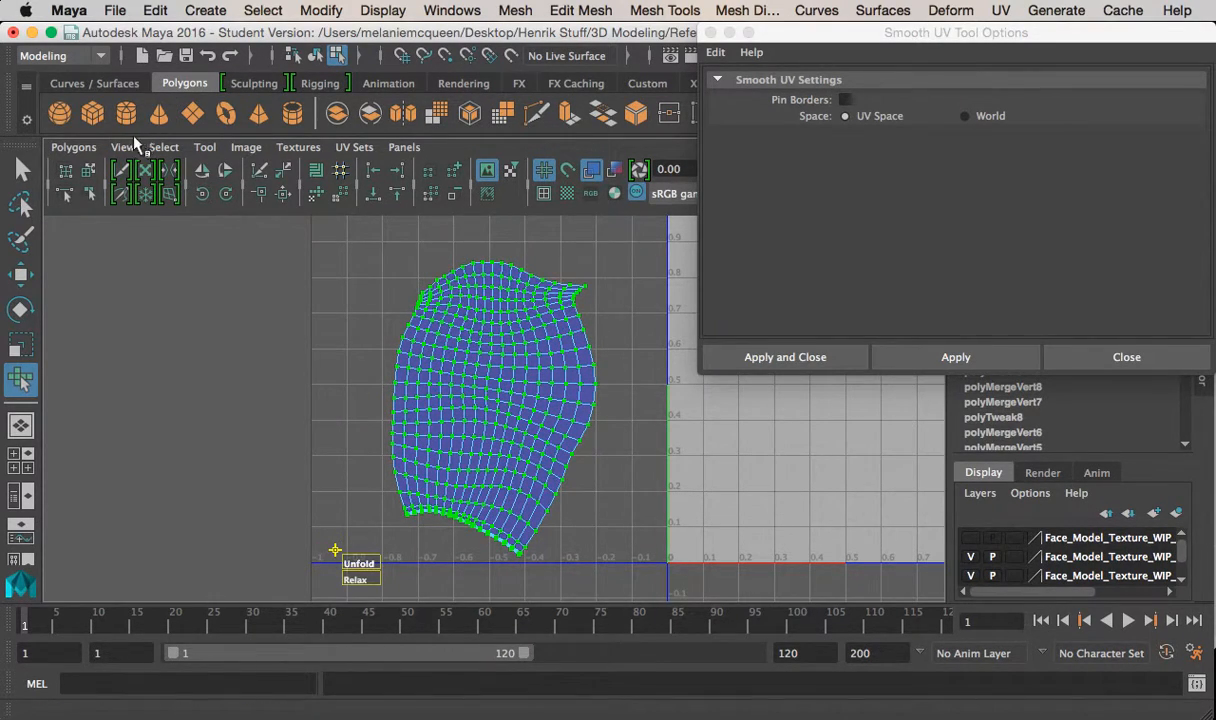
Run Unfold on the shell with Pin UVs off and Rescale on, frame the small shell, and close the options
click(68, 148)
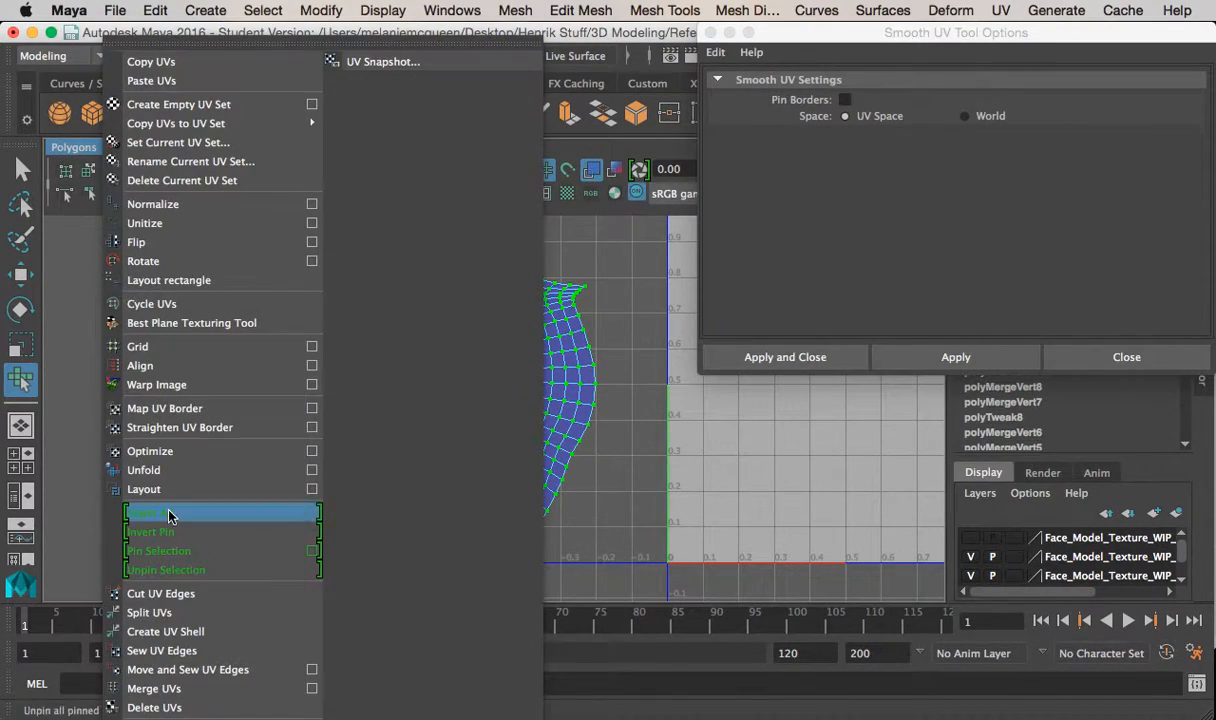
click(303, 469)
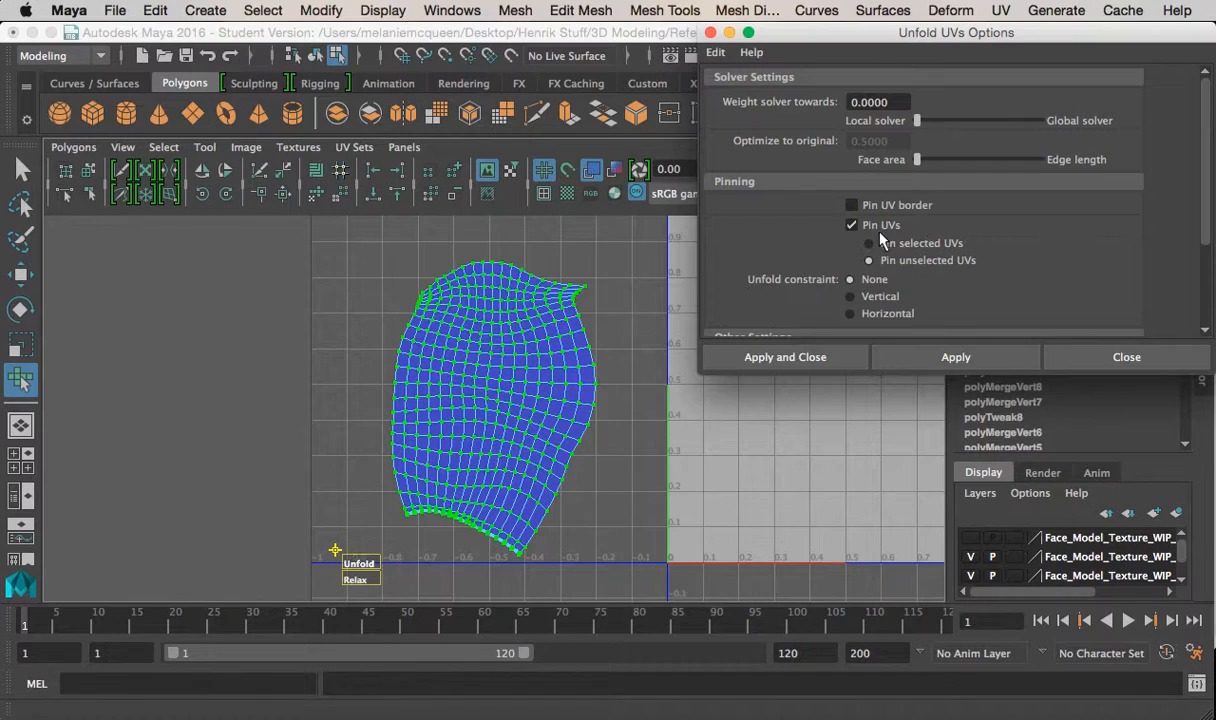
drag(1207, 198, 1210, 278)
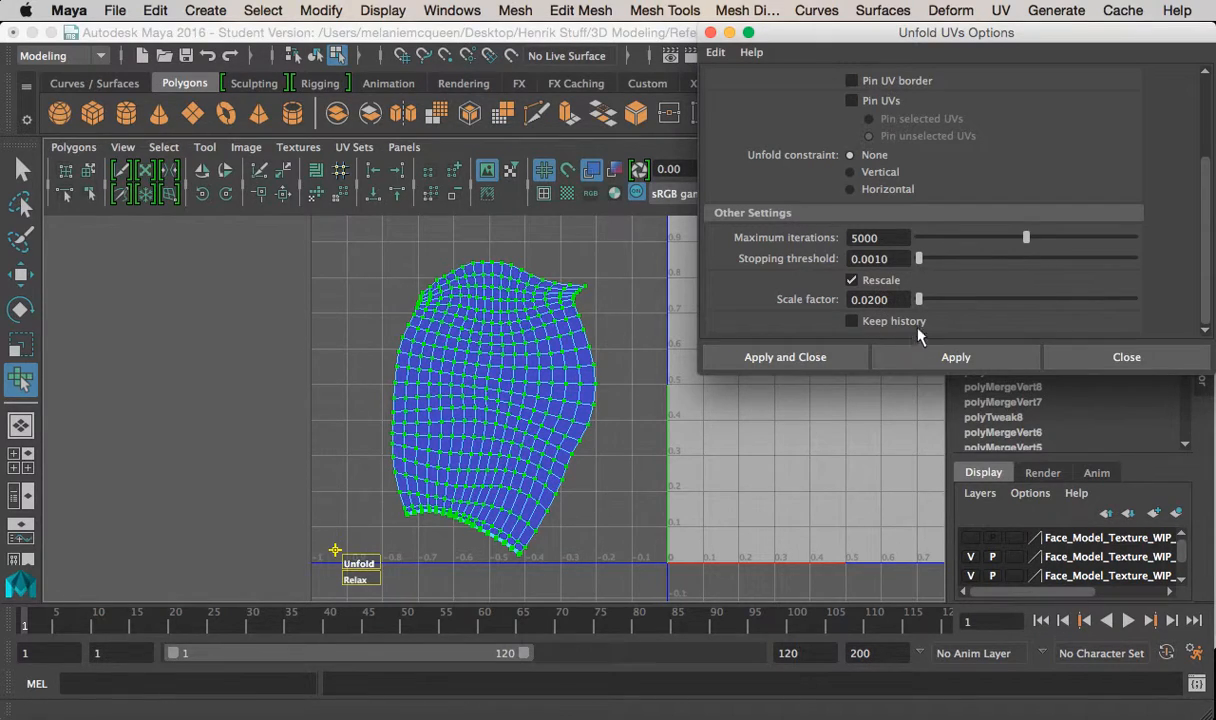
click(882, 355)
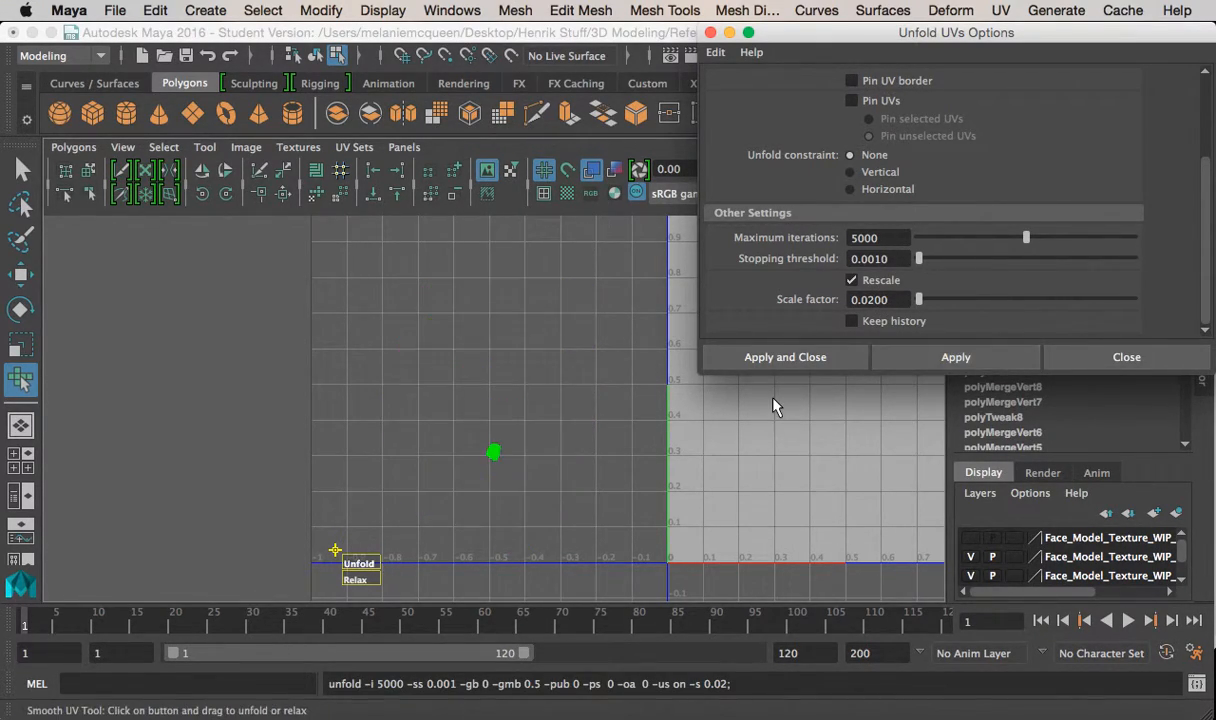
key(r)
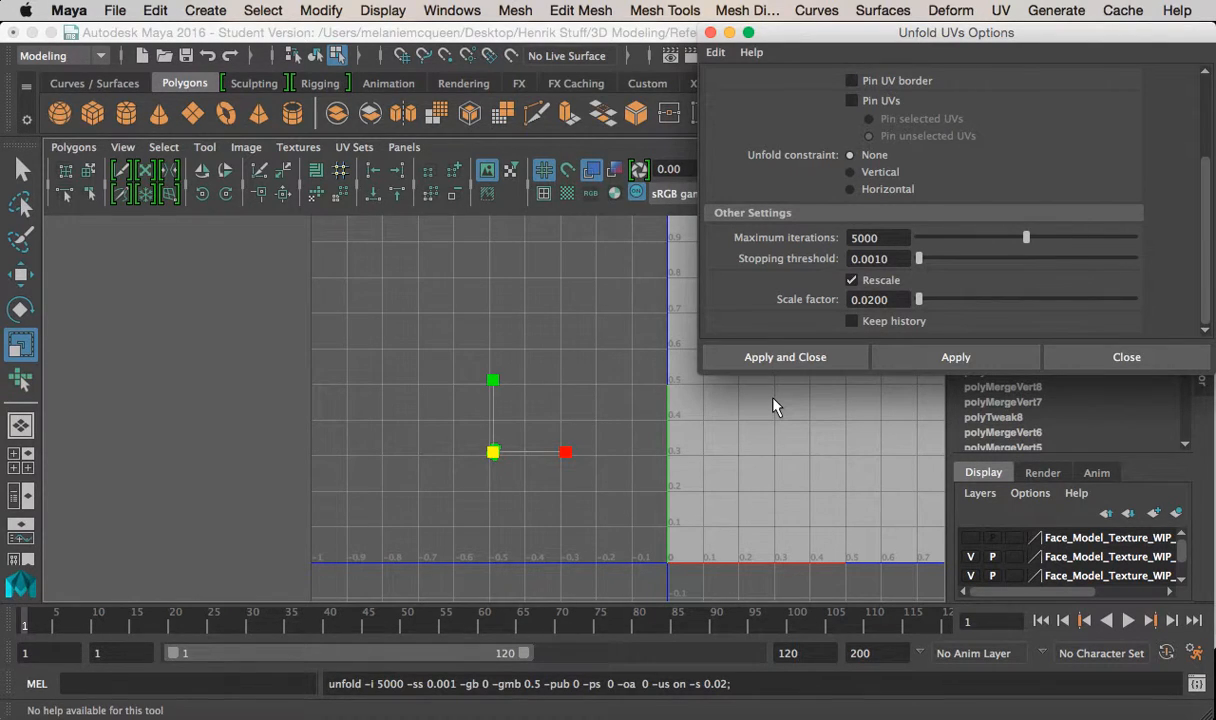
key(f)
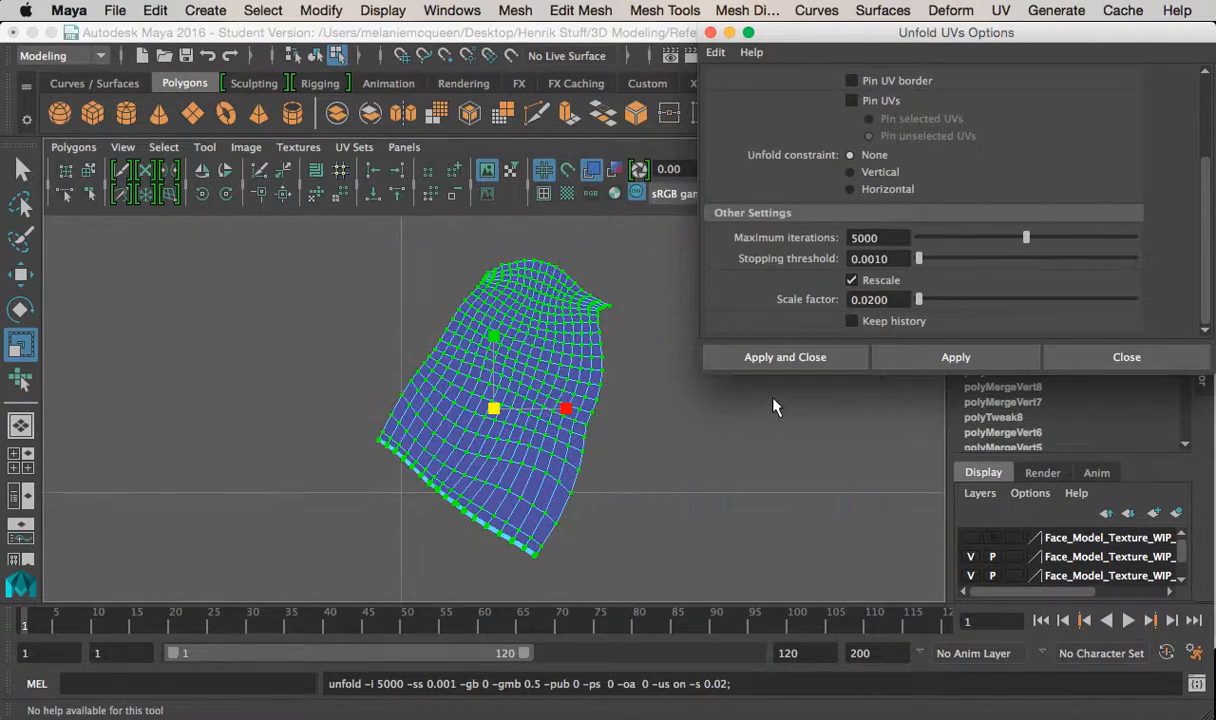
click(1168, 360)
Scale the unfolded shell up to about 0.6 UV units tall and place it in the tile left of the 0–1 space
scroll(593, 483, down, 5)
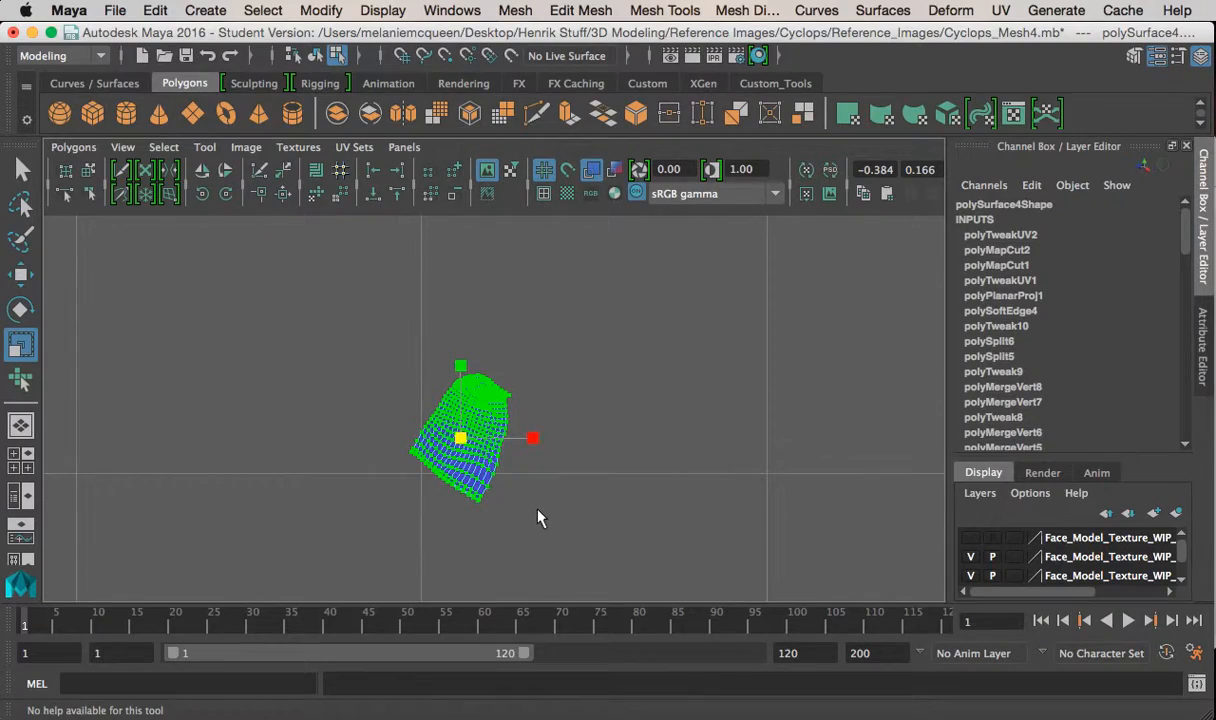
key(f)
alt+right_drag(536, 348, 300, 255)
alt+right_drag(460, 345, 339, 327)
alt+middle_drag(592, 416, 402, 399)
alt+right_drag(402, 399, 325, 392)
drag(379, 401, 313, 399)
key(w)
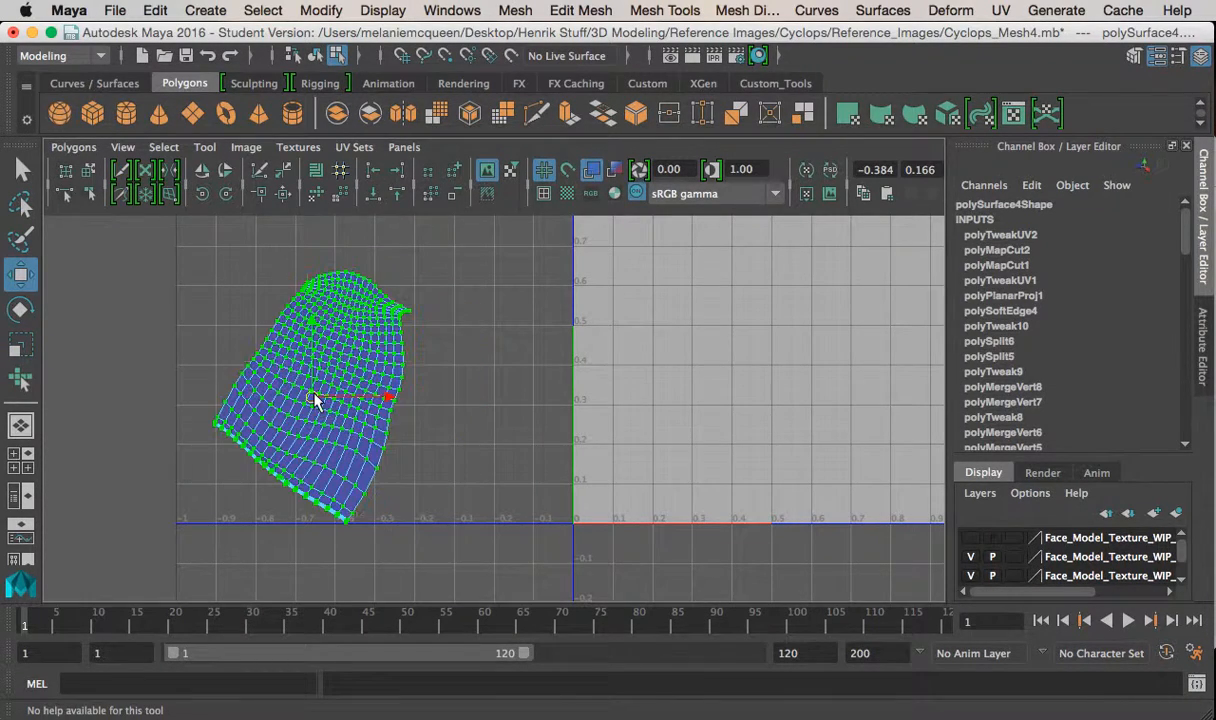
Return to object mode in the perspective view, select the tube mesh and assign it a new Lambert material
key(space)
right_drag(300, 328, 325, 300)
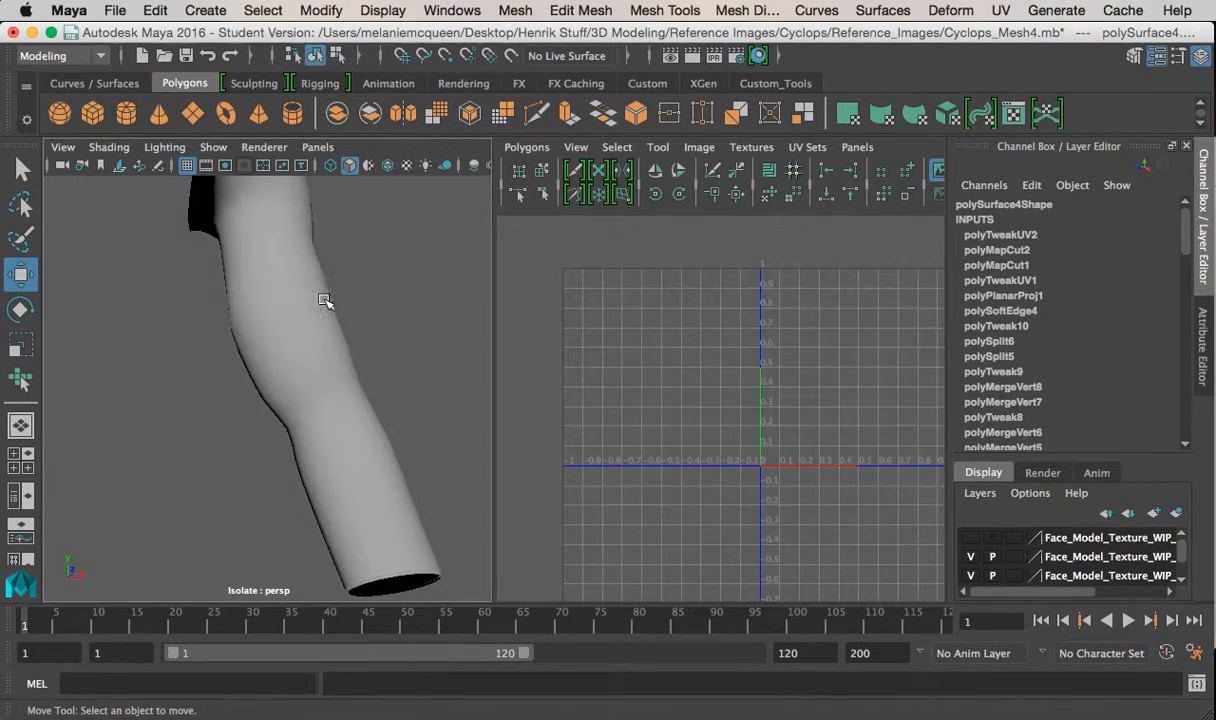
click(325, 300)
click(437, 307)
key(space)
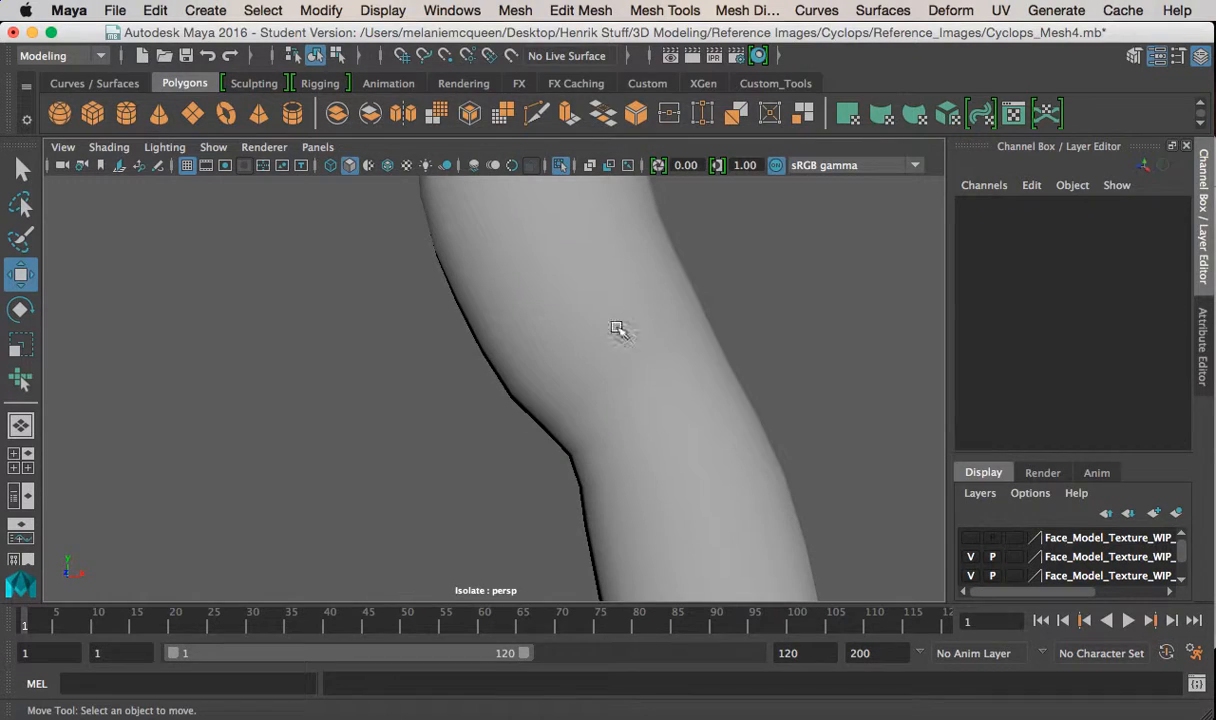
alt+drag(700, 362, 554, 277)
click(554, 277)
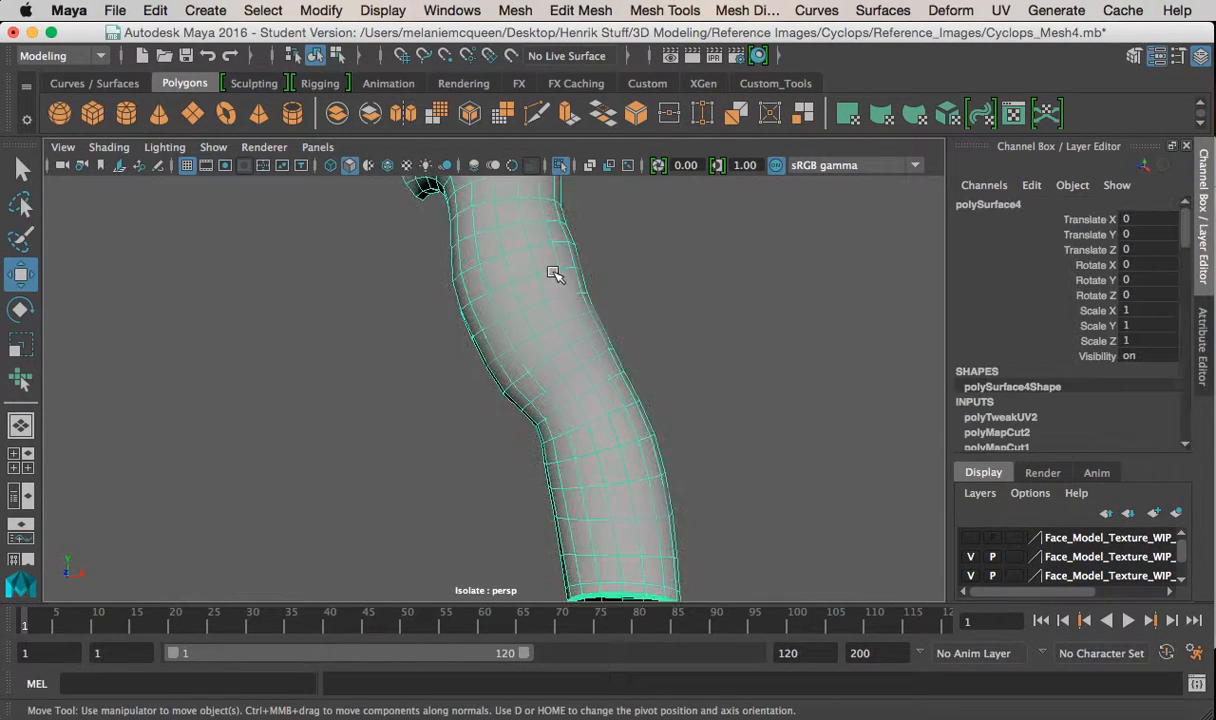
right_drag(532, 217, 607, 648)
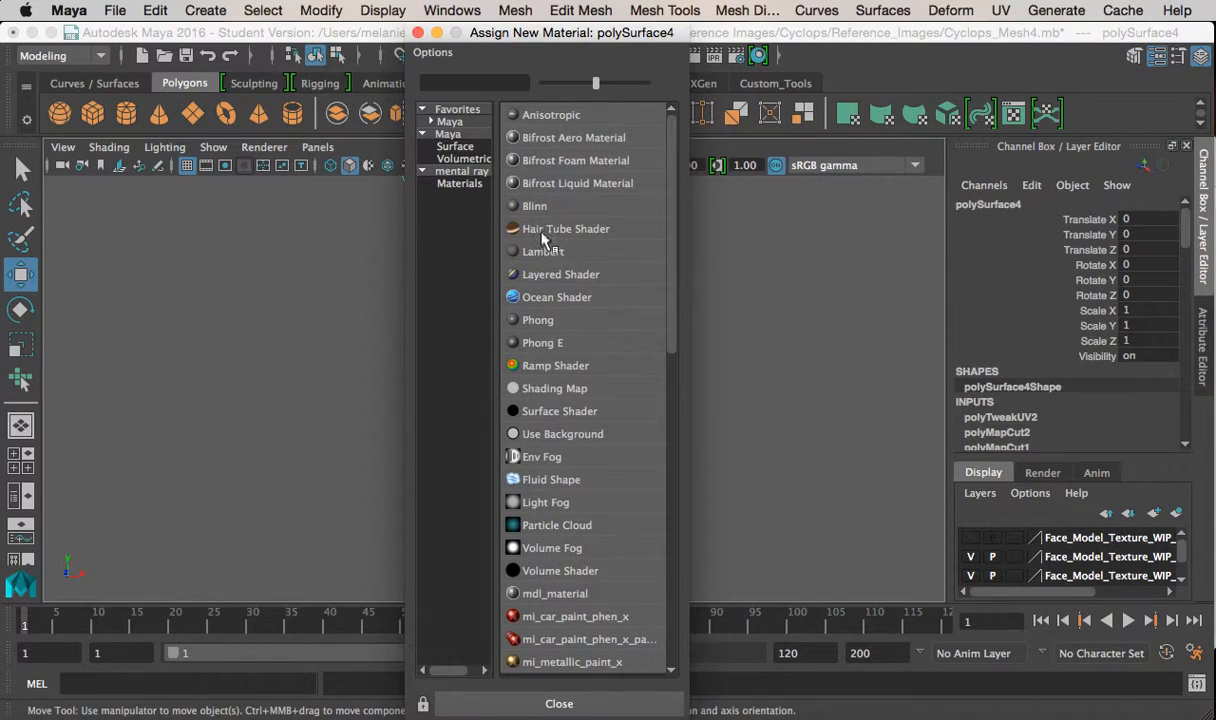
click(545, 254)
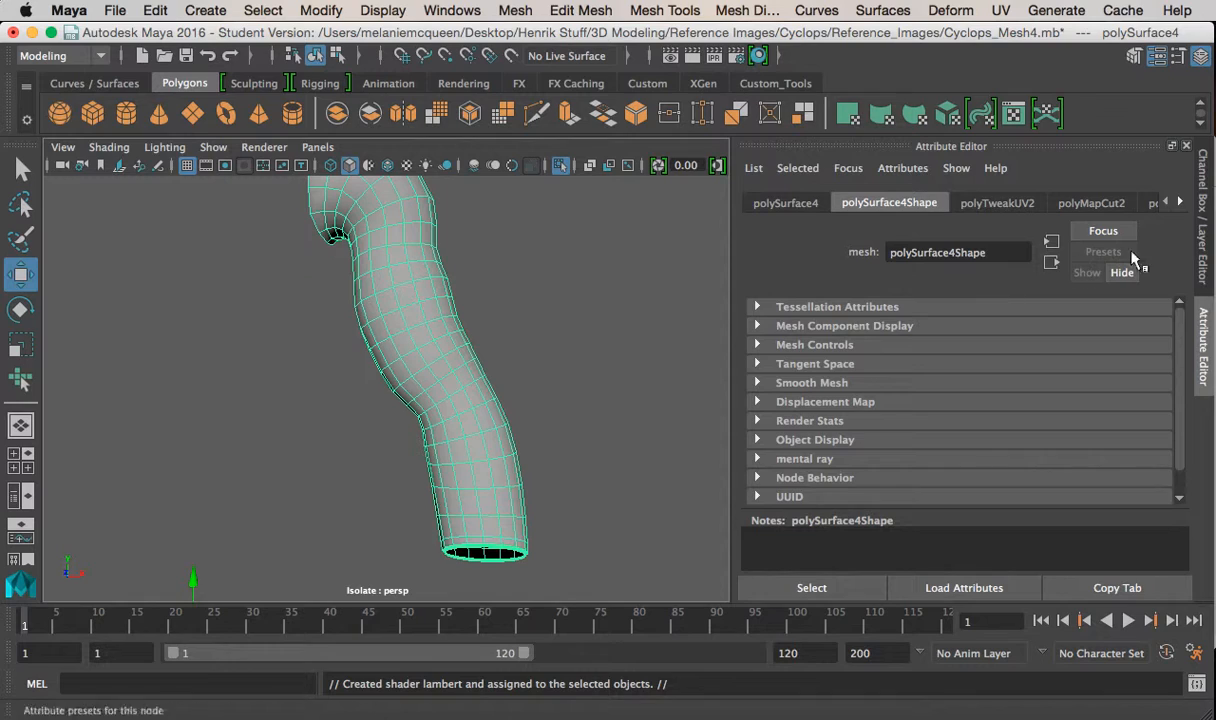
Delete all construction history in the scene
right_click(1178, 204)
click(1180, 197)
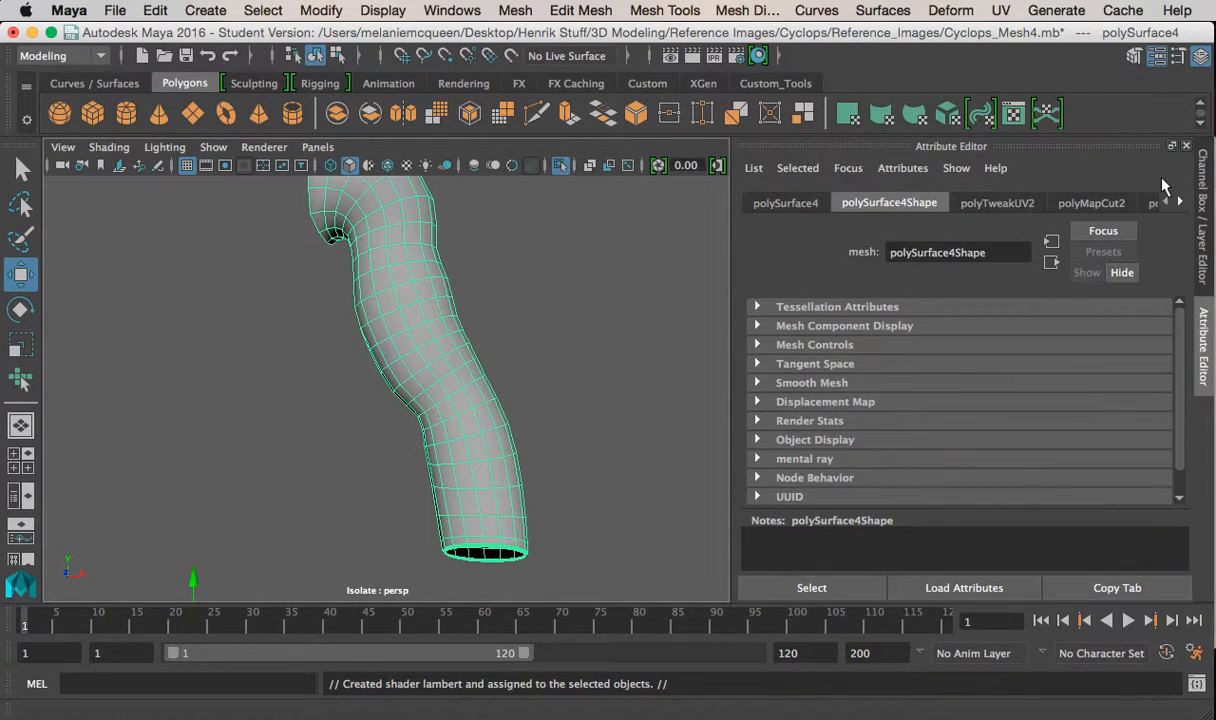
click(155, 10)
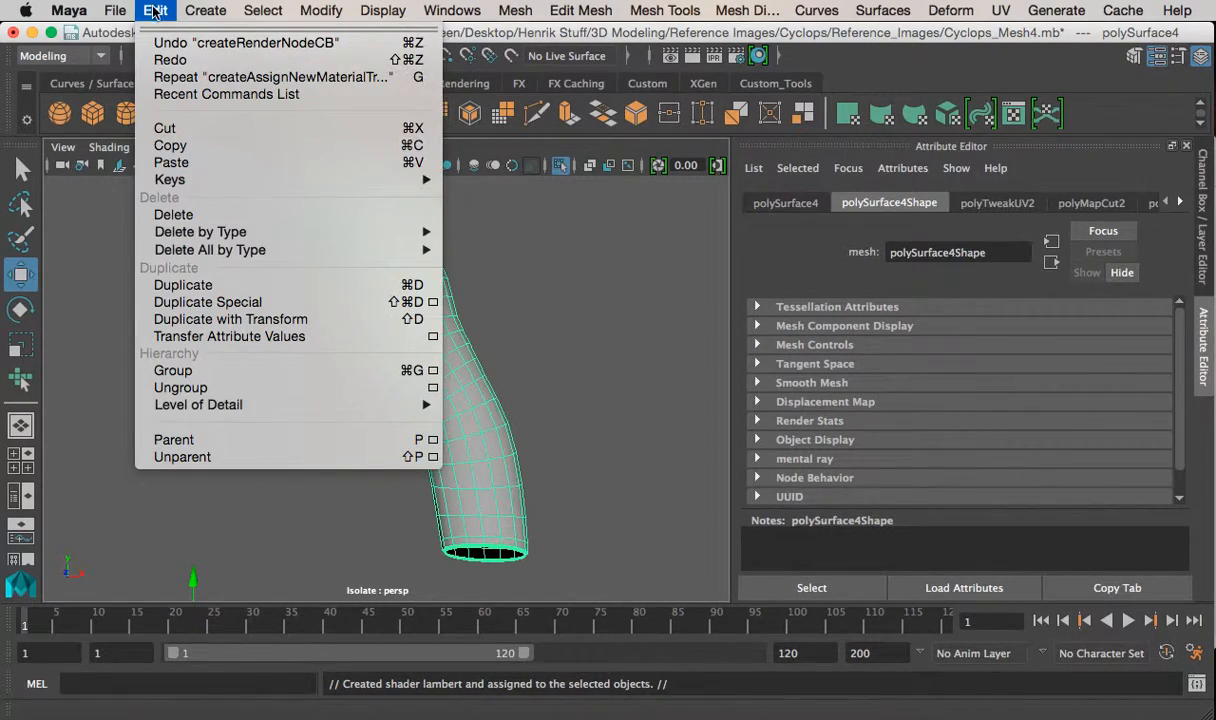
mouse_move(300, 250)
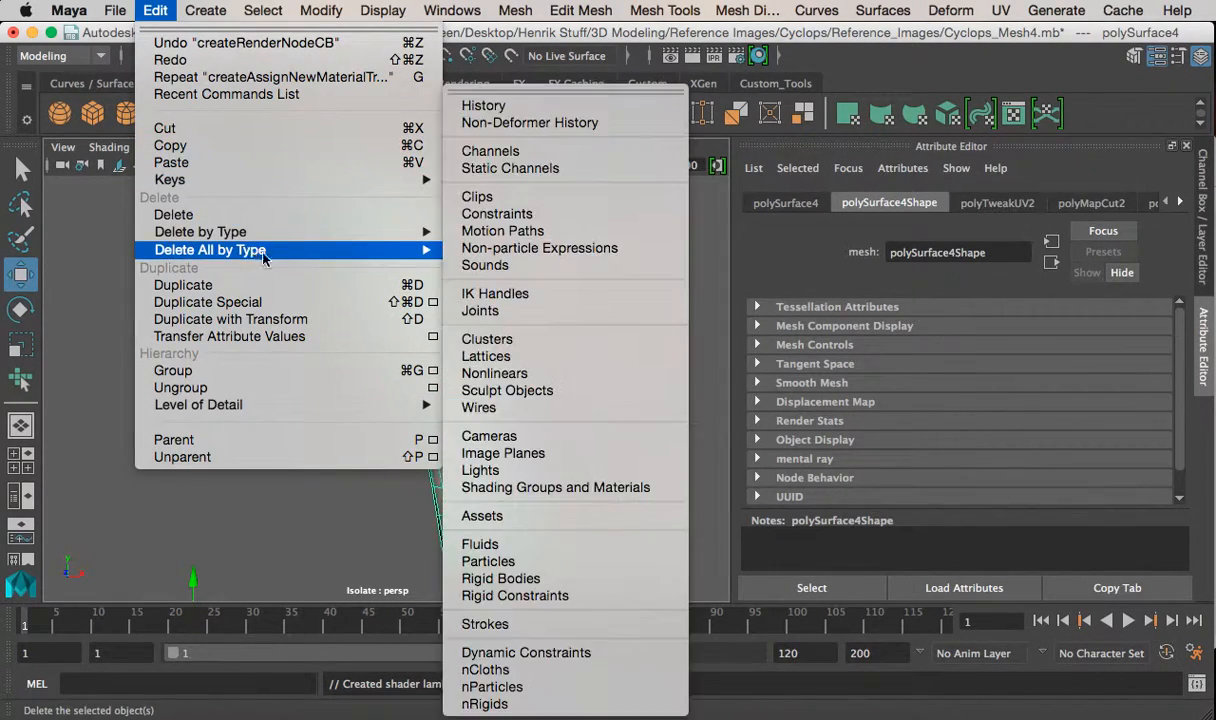
click(505, 106)
Connect a Checker texture to the new Lambert's Color and show the tube with textured shading
click(975, 206)
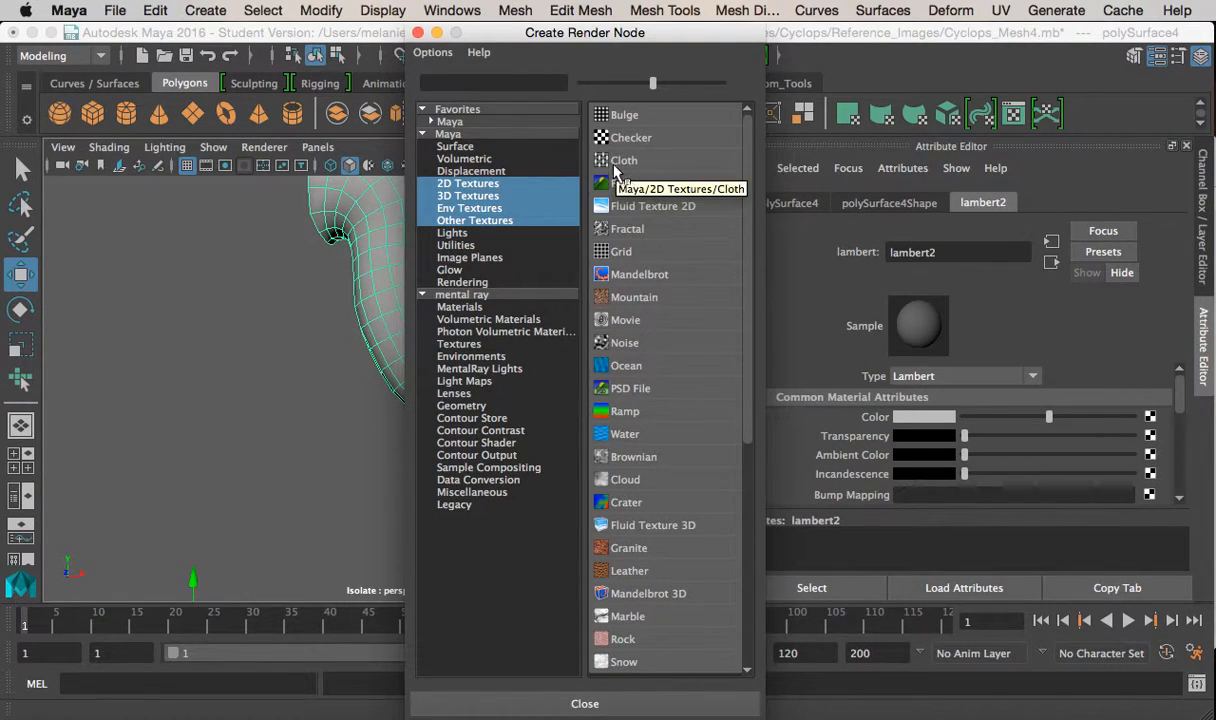
click(628, 138)
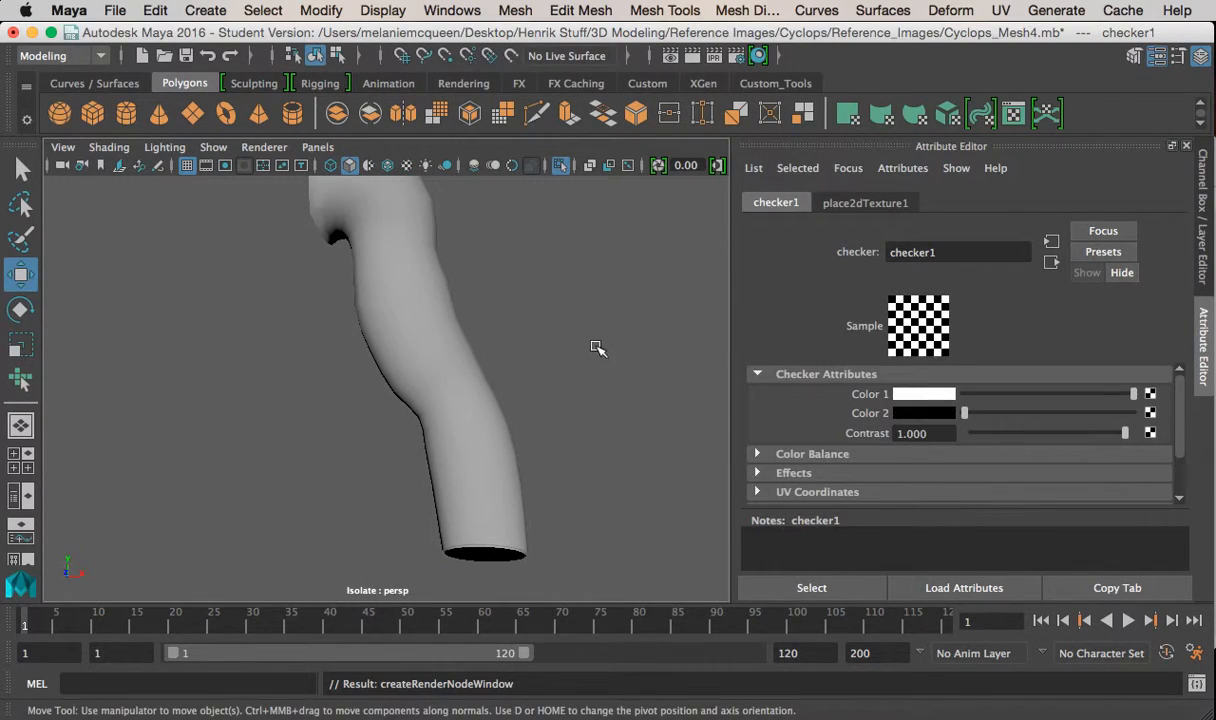
key(6)
alt+drag(597, 342, 469, 365)
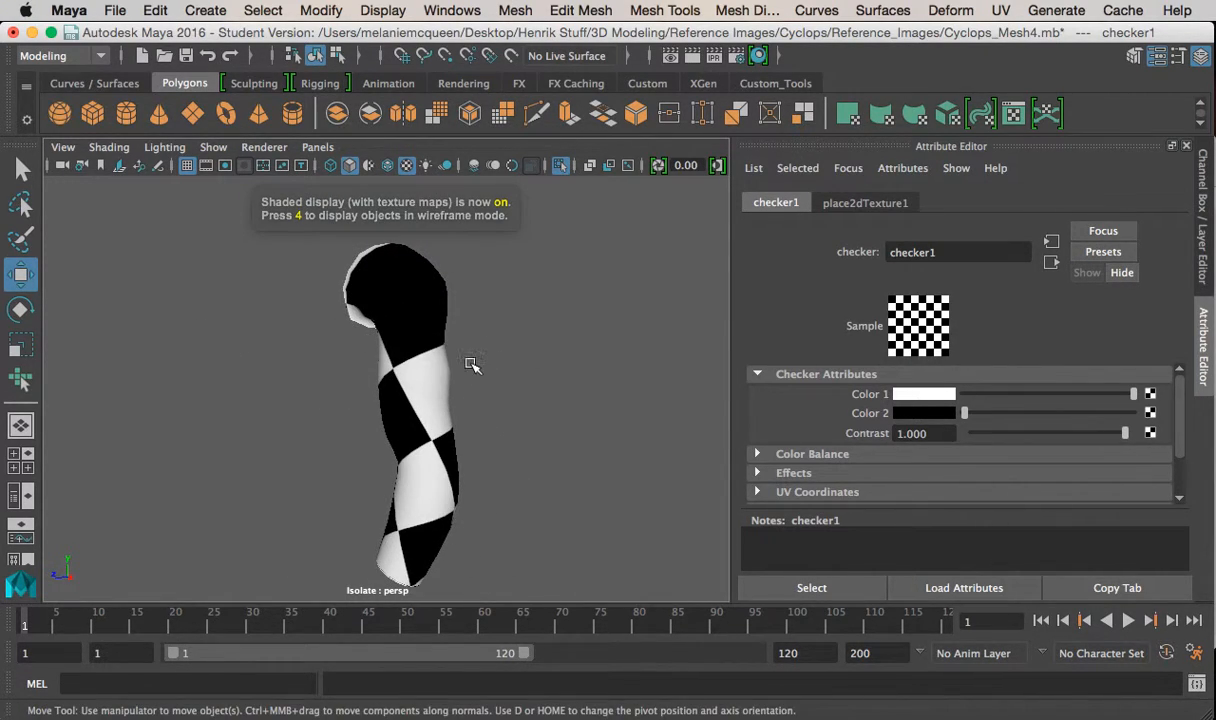
click(466, 368)
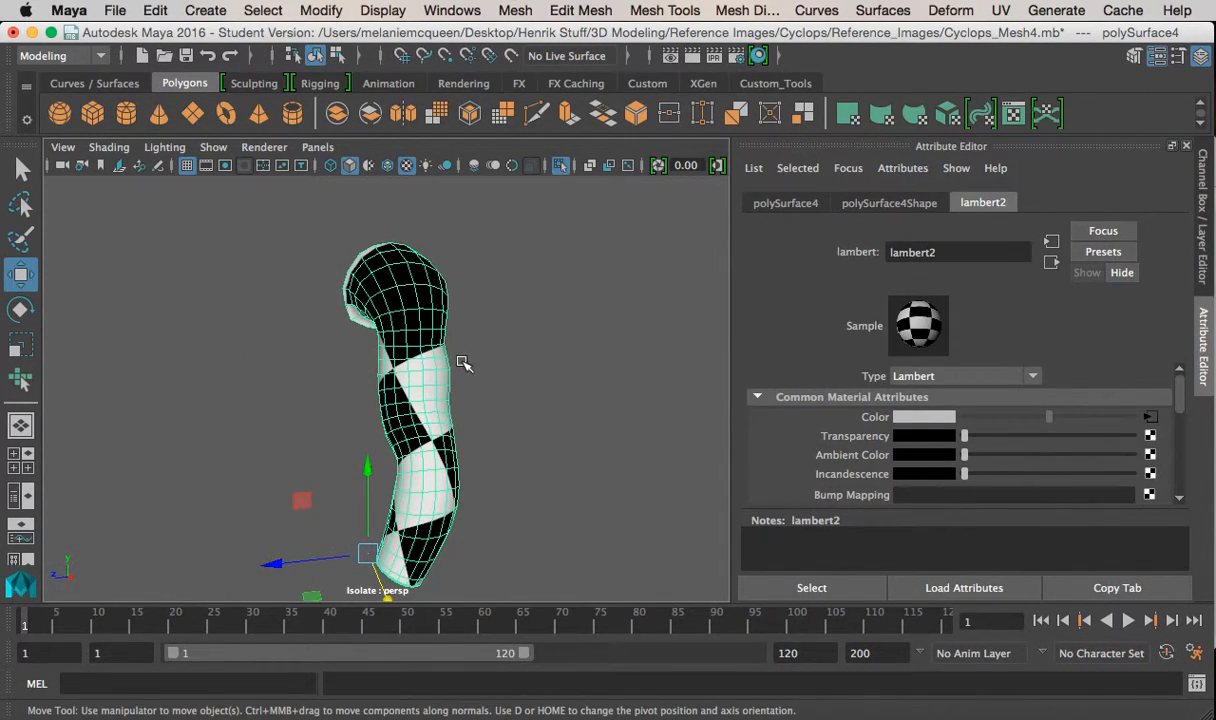
Select the tube's whole UV shell and scale it up until it extends past its tile, making the checker squares smaller
key(space)
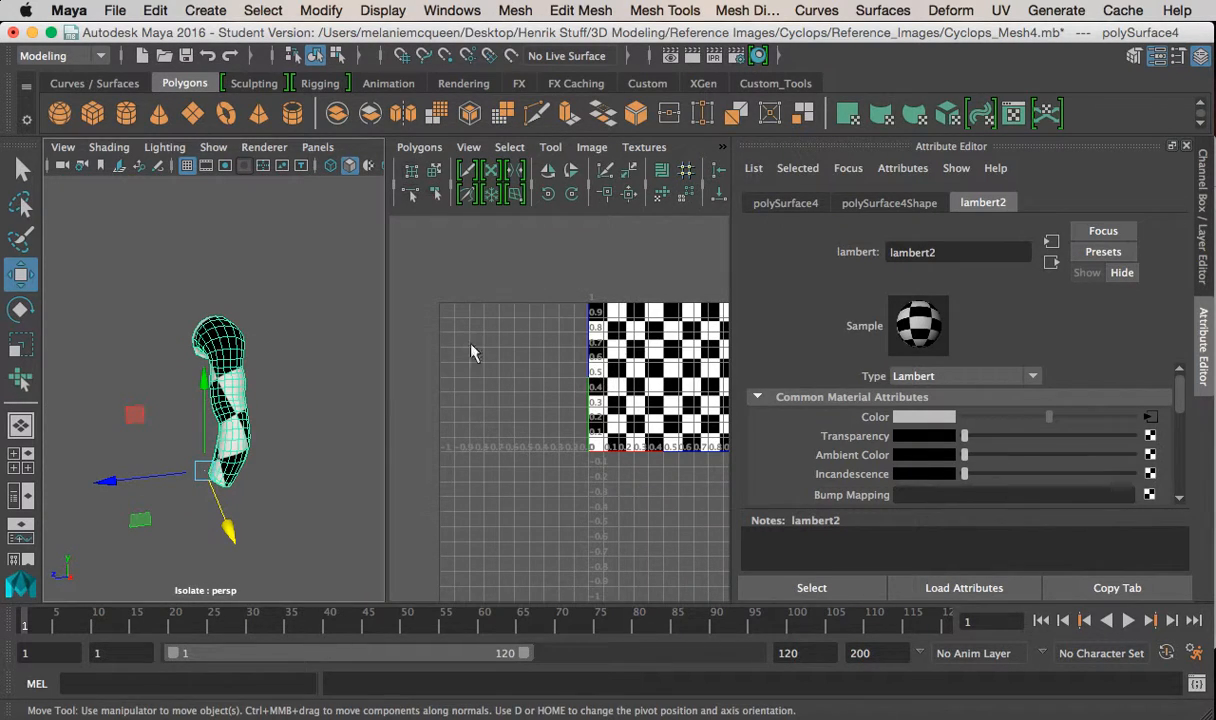
click(434, 170)
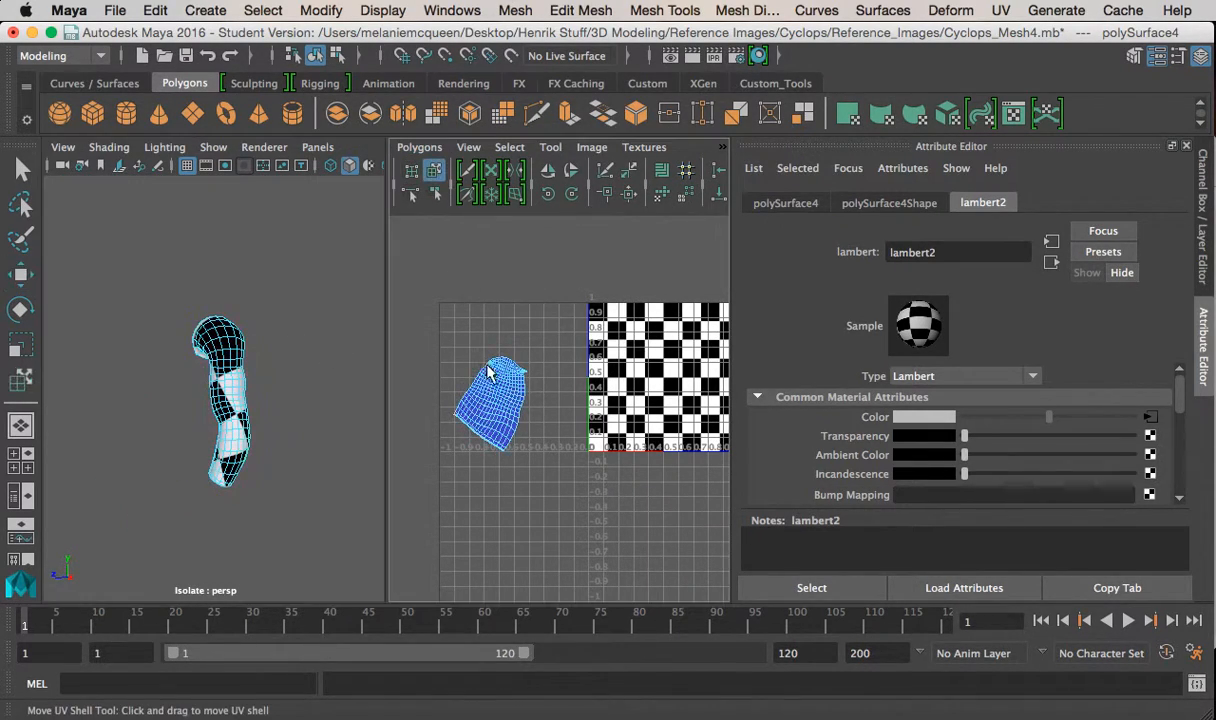
click(488, 401)
drag(492, 410, 703, 501)
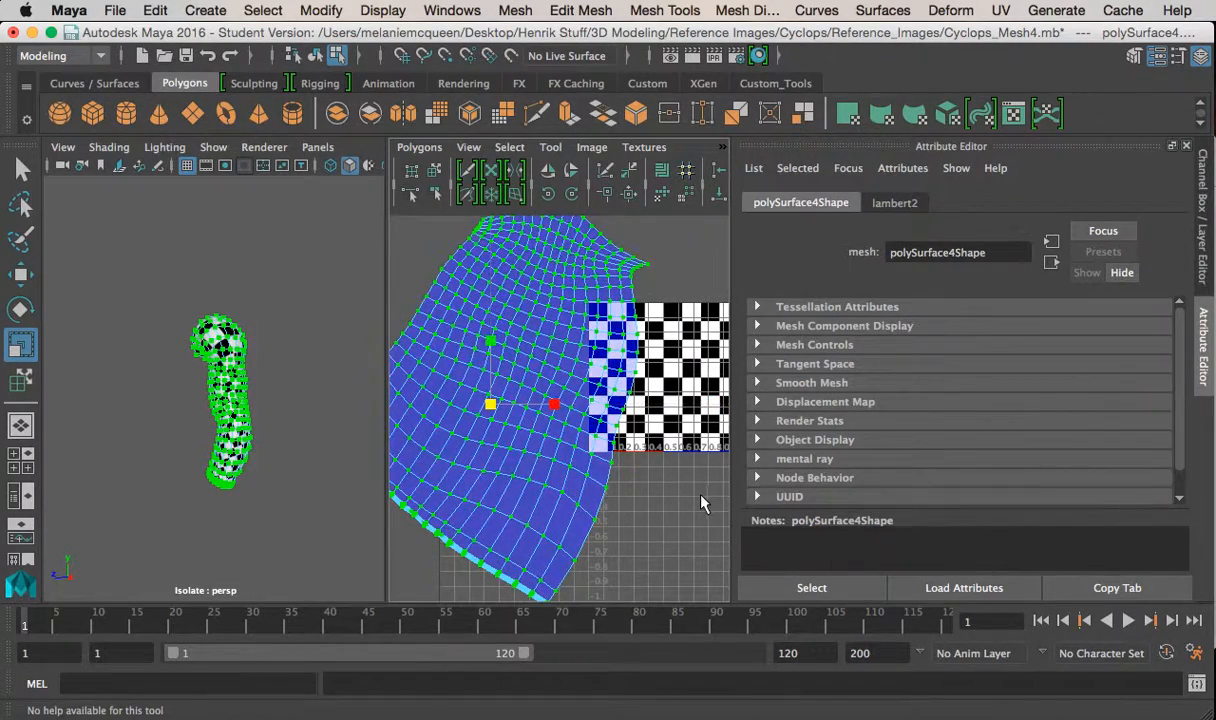
Return the tube to object mode and examine its checker pattern from several sides for stretching and uneven squares
click(336, 357)
alt+drag(288, 364, 260, 360)
right_drag(232, 346, 322, 190)
click(266, 353)
alt+middle_drag(266, 353, 294, 302)
click(263, 335)
click(313, 332)
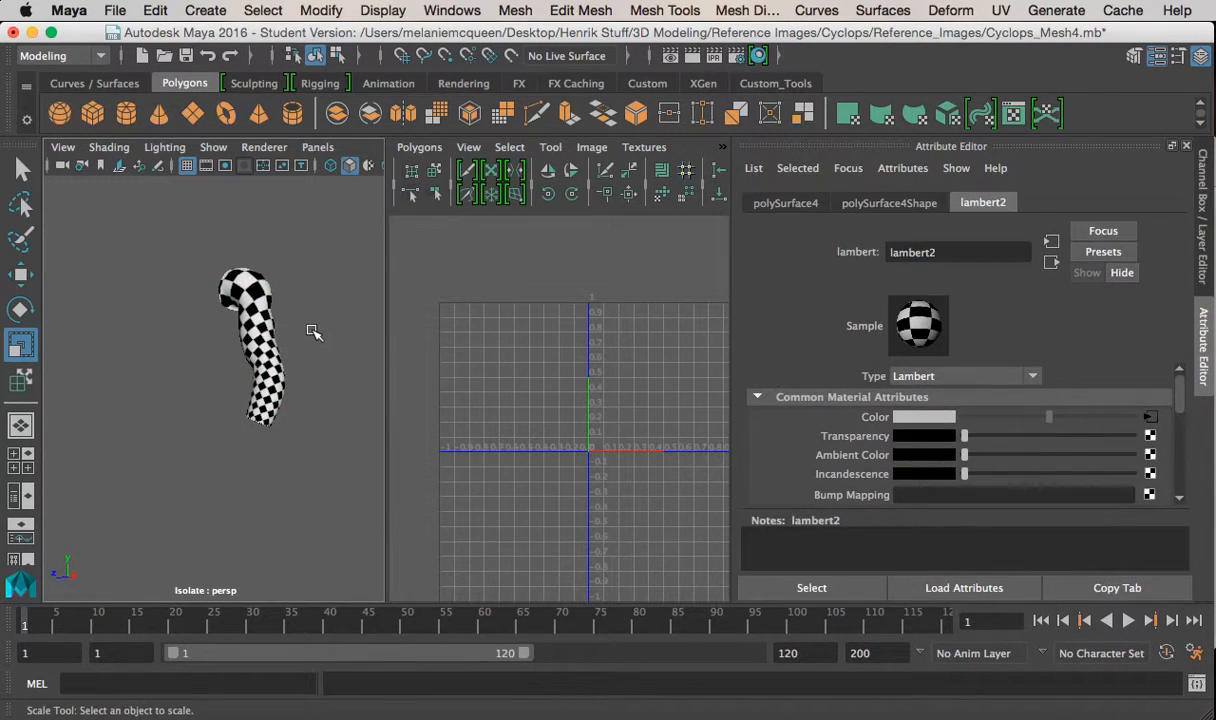
alt+drag(304, 337, 198, 400)
click(253, 357)
click(288, 340)
scroll(198, 400, up, 3)
alt+middle_drag(198, 400, 263, 318)
scroll(263, 318, down, 2)
click(263, 318)
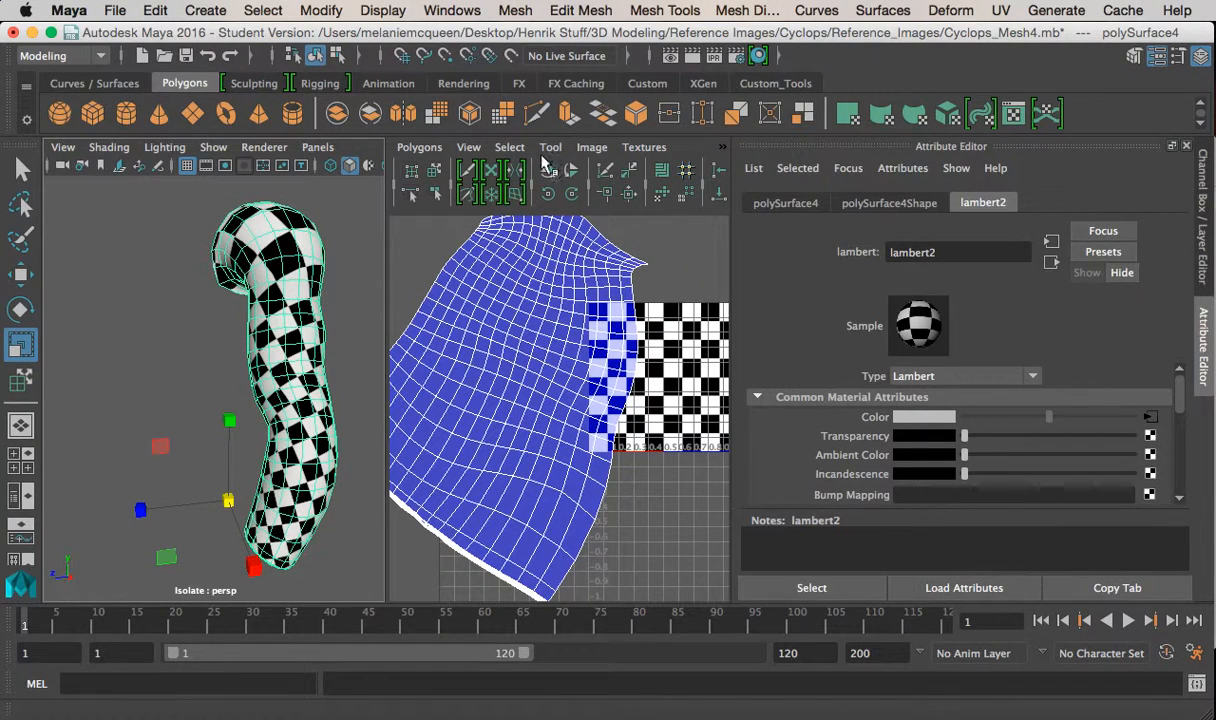
Select the tube's whole UV shell and relax its distortion with repeated Unfold passes of the Smooth UV Tool
click(434, 170)
click(545, 149)
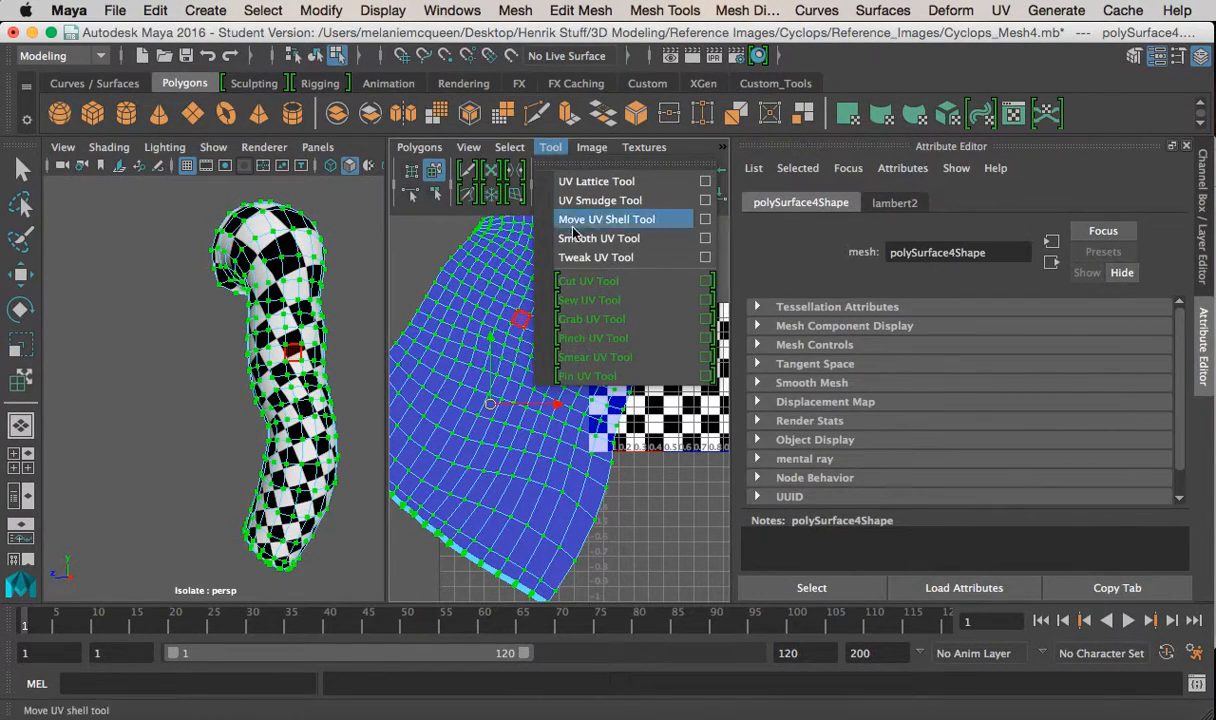
click(580, 225)
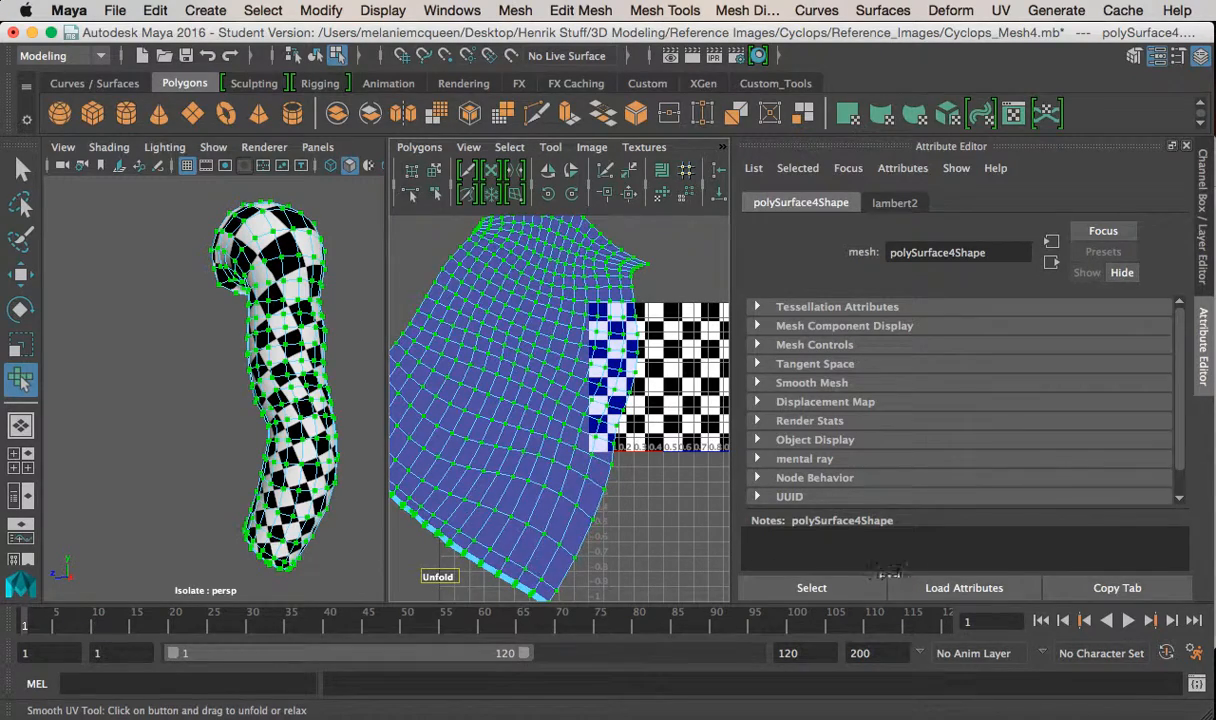
drag(455, 600, 1196, 590)
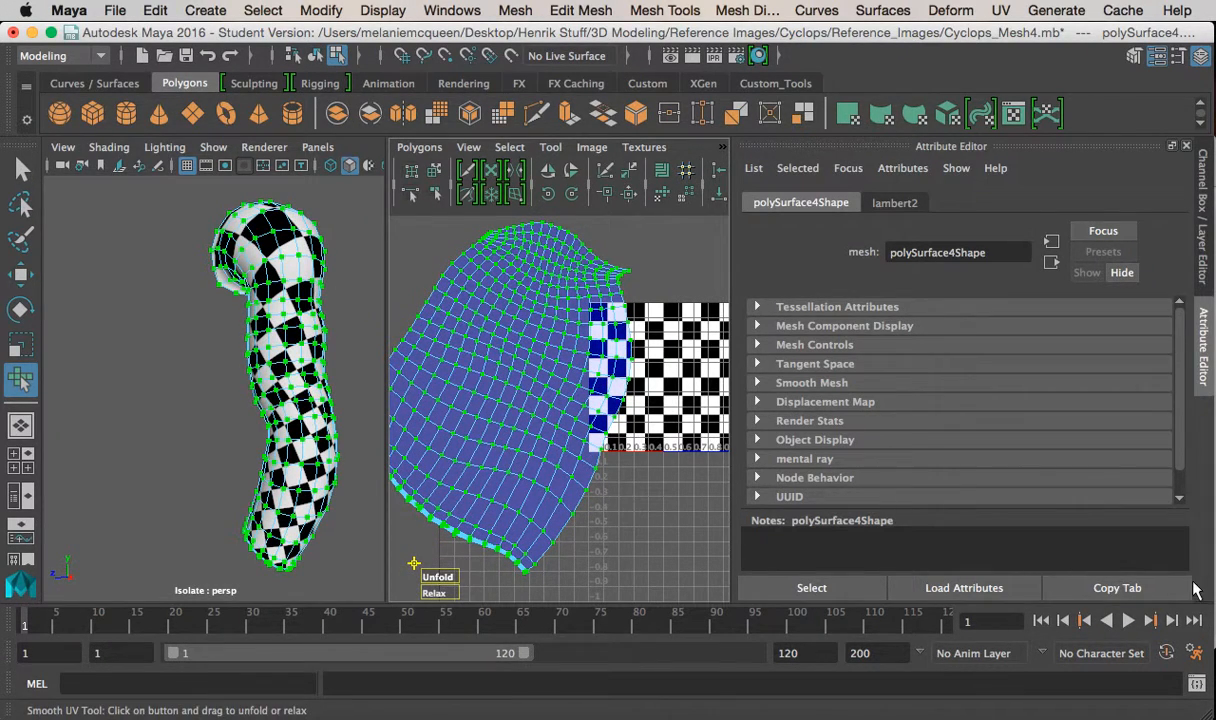
mouse_move(437, 577)
mouse_down()
mouse_move(800, 585)
mouse_move(1141, 546)
mouse_move(420, 568)
mouse_up()
scroll(434, 540, down, 4)
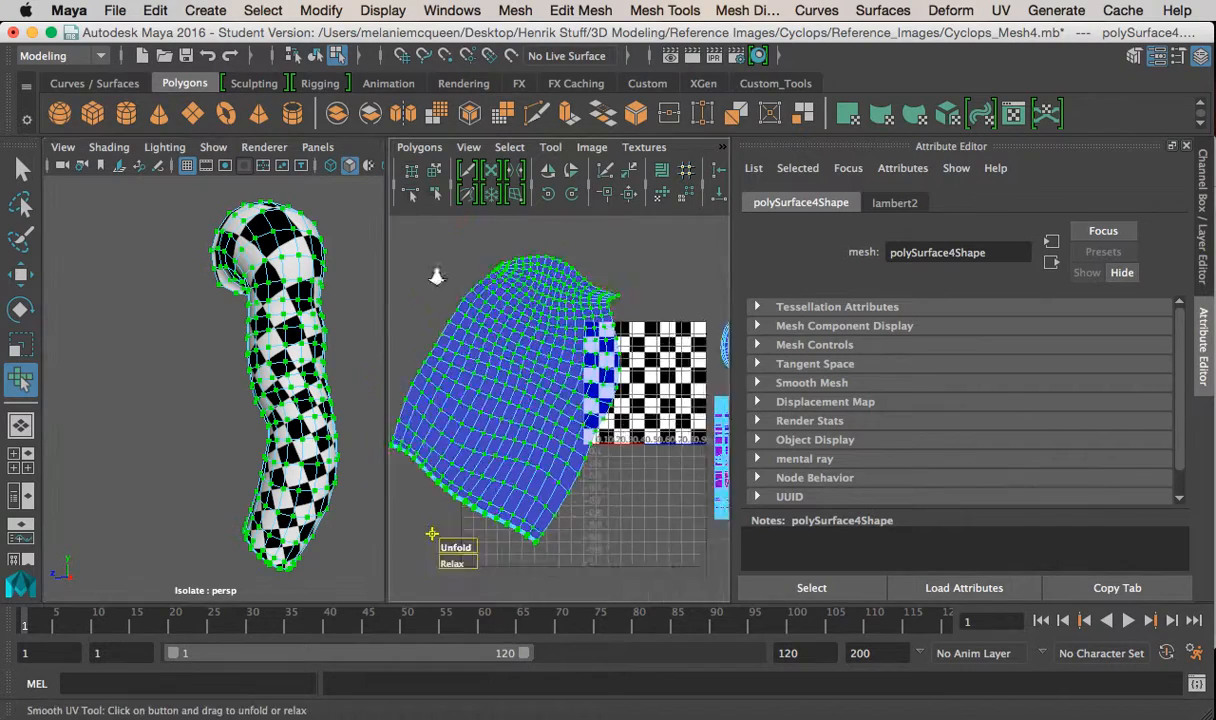
drag(502, 494, 1211, 485)
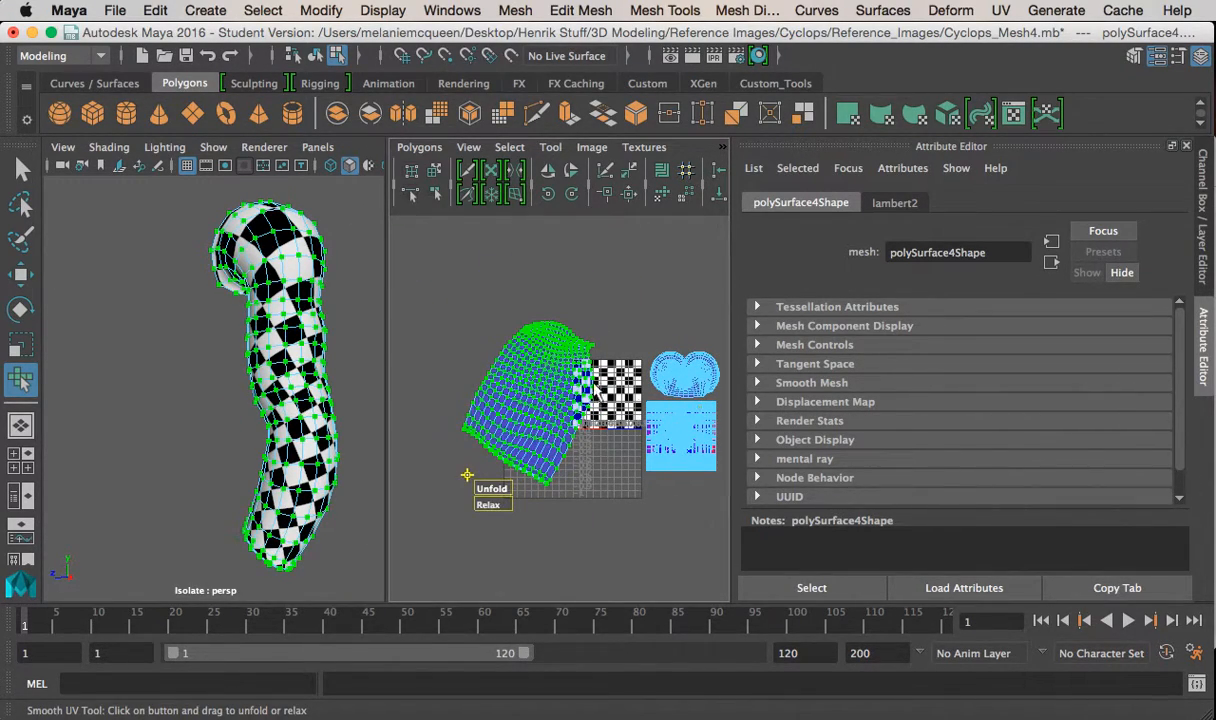
key(space)
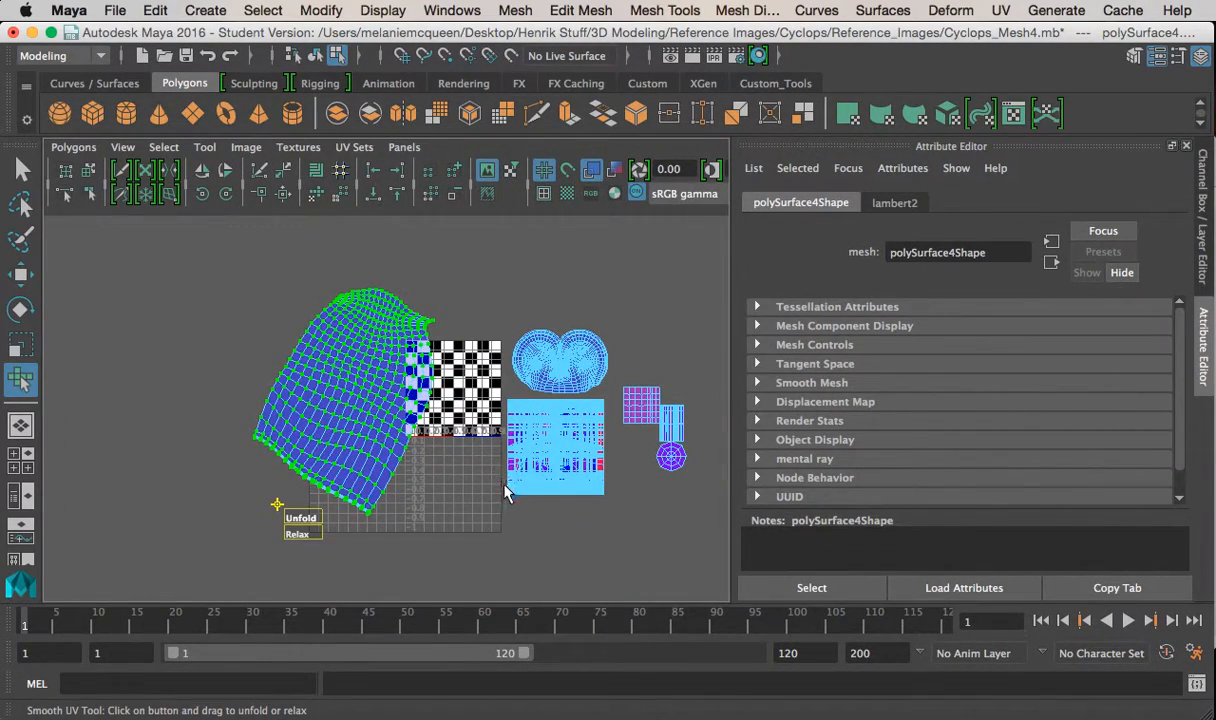
scroll(505, 492, down, 2)
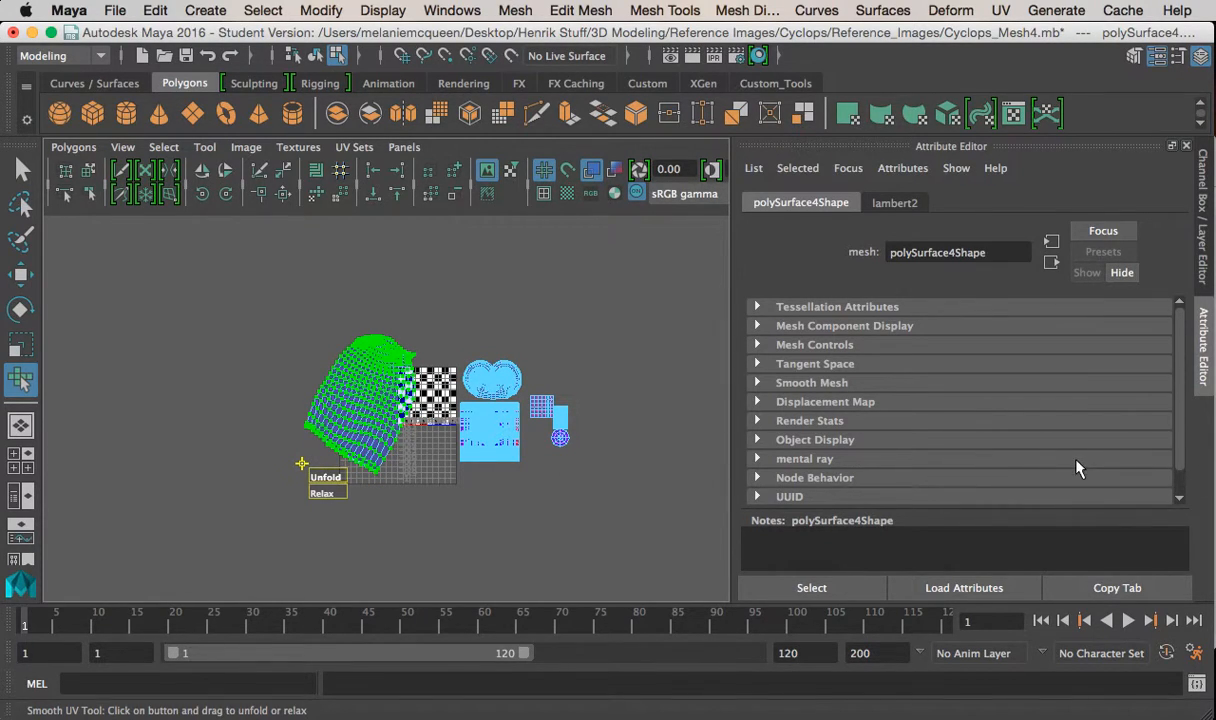
alt+middle_drag(495, 488, 372, 509)
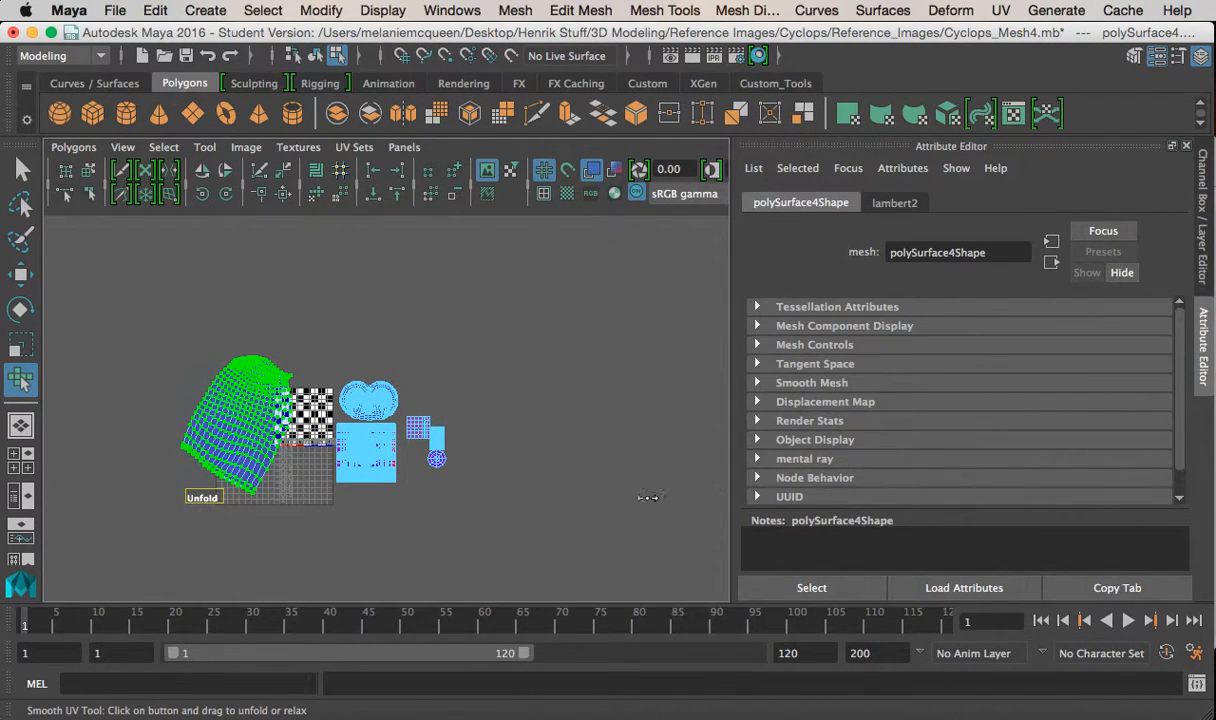
key(space)
Return the tube to object mode and examine its checker squares around the upper bend and along its length
key(space)
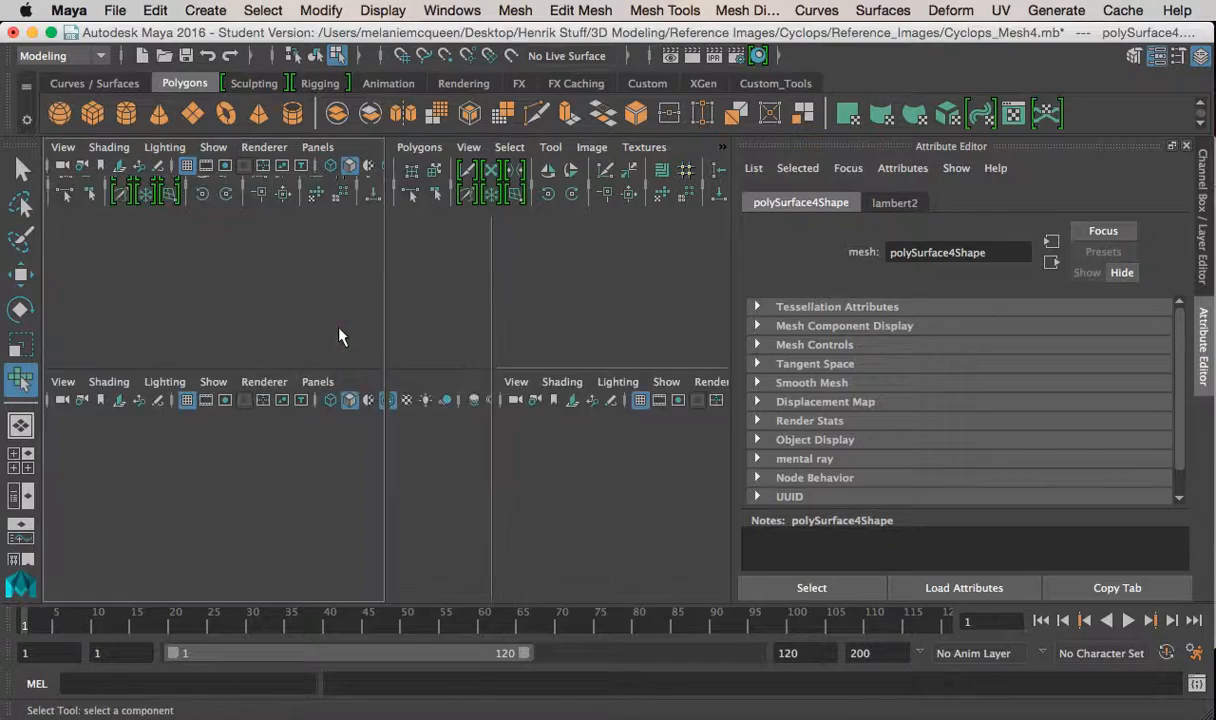
alt+drag(283, 345, 294, 347)
right_drag(572, 238, 687, 190)
click(613, 307)
mouse_move(613, 307)
alt+mouse_down()
mouse_move(524, 282)
mouse_move(405, 310)
mouse_move(556, 359)
mouse_move(421, 378)
mouse_move(158, 332)
alt+mouse_up()
click(405, 310)
click(421, 378)
mouse_move(361, 362)
alt+mouse_down()
mouse_move(157, 348)
mouse_move(262, 380)
alt+mouse_up()
alt+middle_drag(404, 392, 452, 455)
mouse_move(410, 396)
alt+mouse_down()
mouse_move(384, 391)
mouse_move(499, 377)
mouse_move(483, 361)
mouse_move(518, 331)
mouse_move(265, 369)
mouse_move(495, 439)
alt+mouse_up()
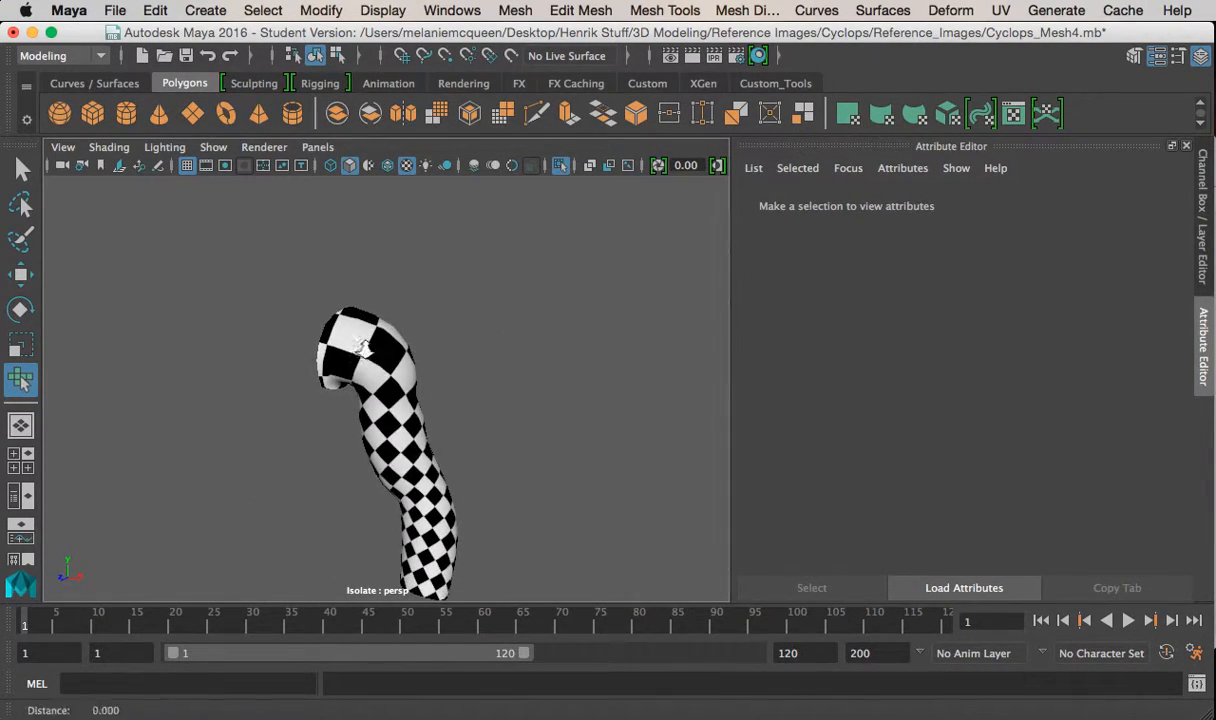
scroll(450, 410, up, 5)
alt+drag(407, 388, 222, 424)
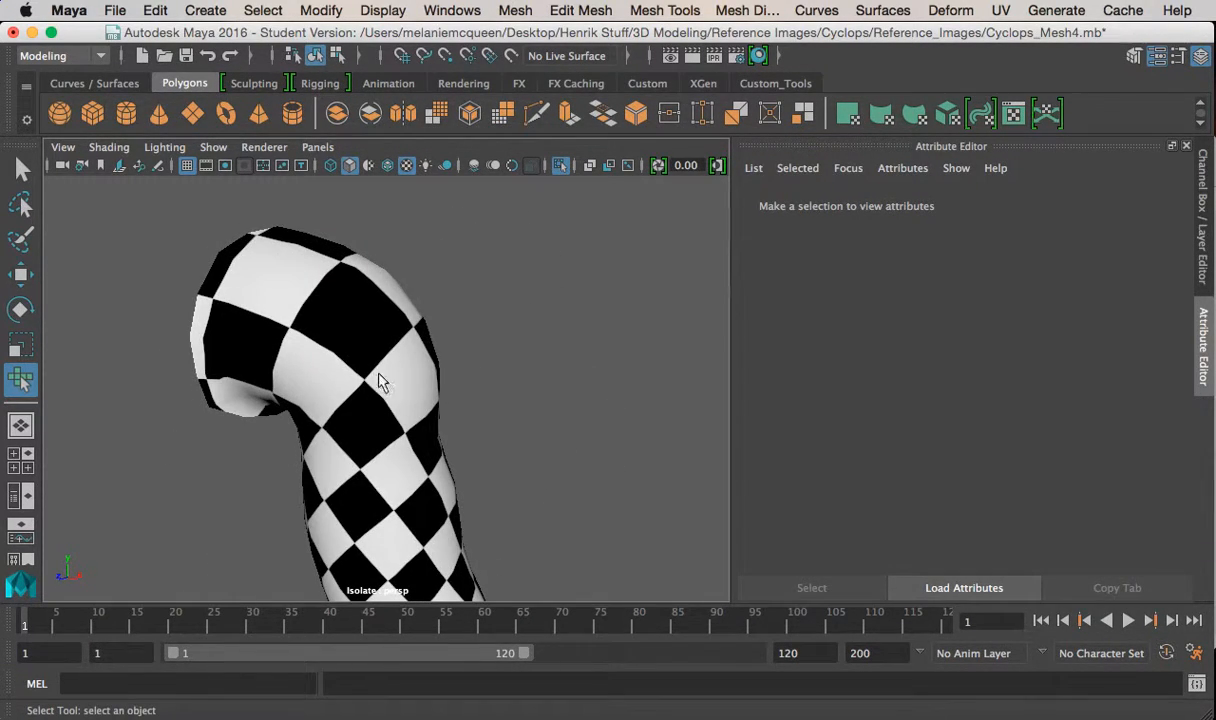
alt+drag(449, 366, 627, 462)
click(457, 442)
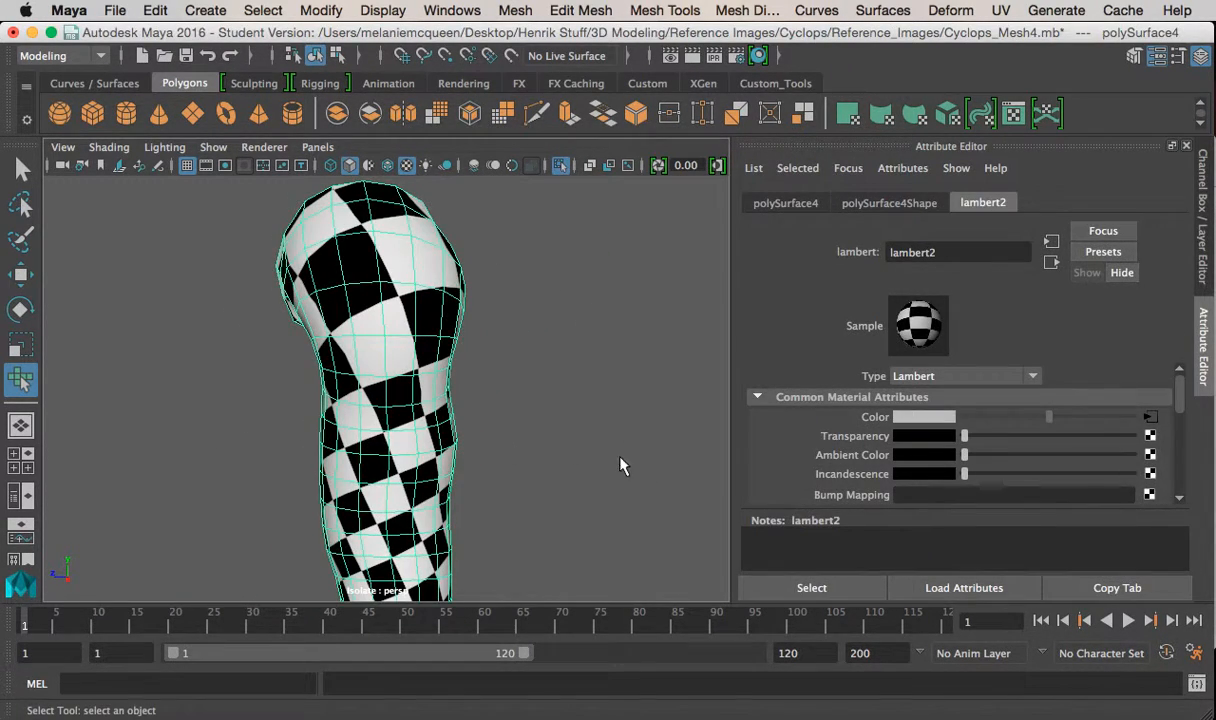
Turn off isolation to show the whole character and compare the arm's checker squares with those on the body
click(573, 464)
key(ctrl+1)
alt+drag(364, 343, 494, 281)
alt+middle_drag(494, 281, 525, 283)
alt+right_drag(525, 283, 365, 235)
alt+drag(365, 233, 378, 276)
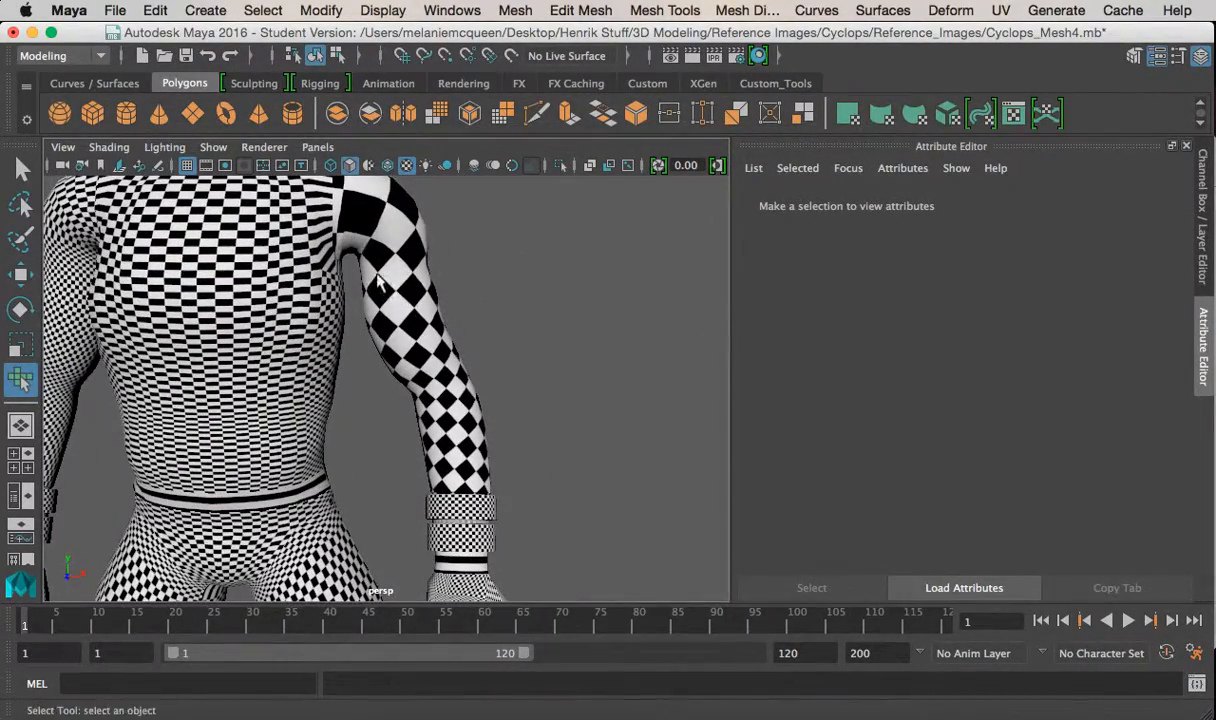
alt+middle_drag(460, 401, 477, 304)
alt+middle_drag(416, 367, 490, 424)
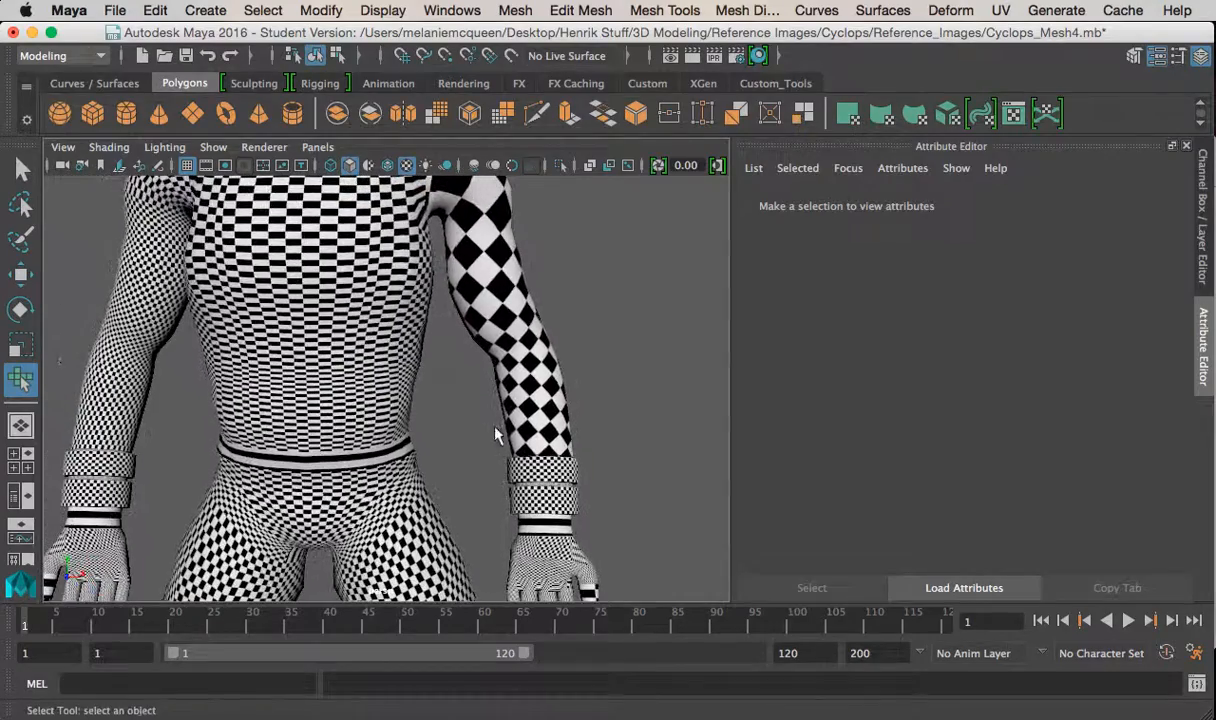
Select the whole character mesh and show its UV layout beside the perspective view
click(350, 292)
alt+middle_drag(328, 204, 362, 285)
key(space)
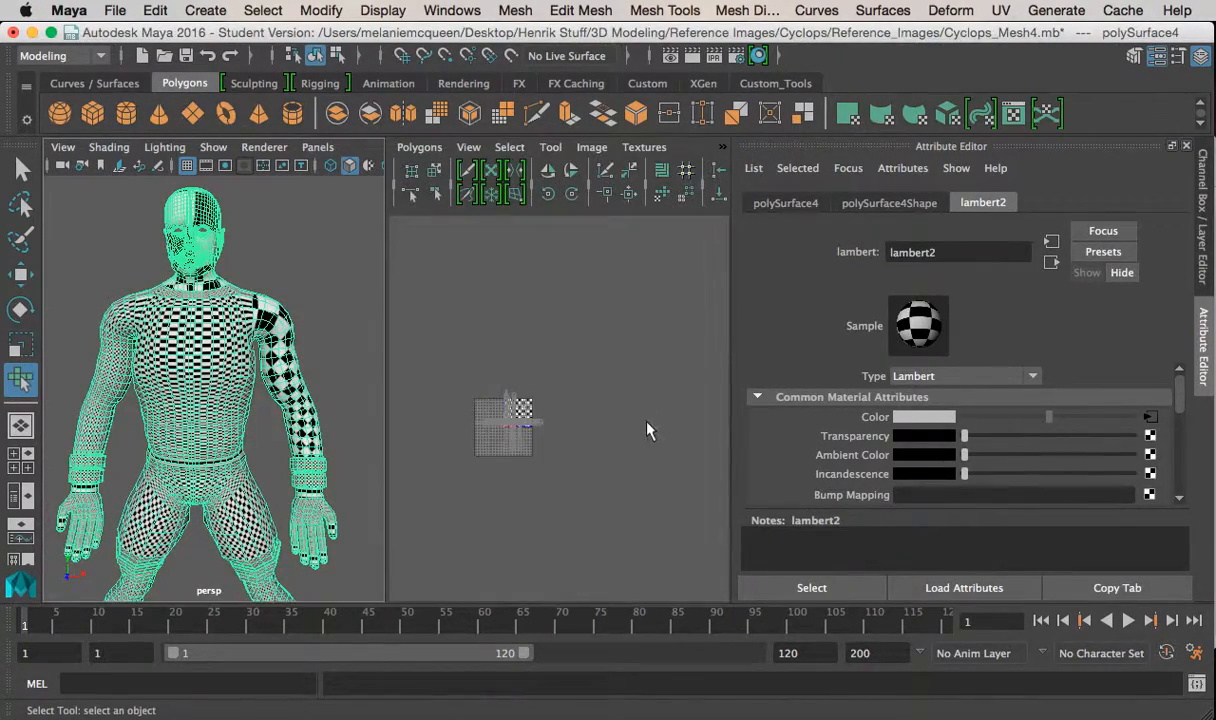
key(space)
key(space)
click(216, 398)
alt+middle_drag(500, 392, 492, 341)
scroll(494, 344, up, 5)
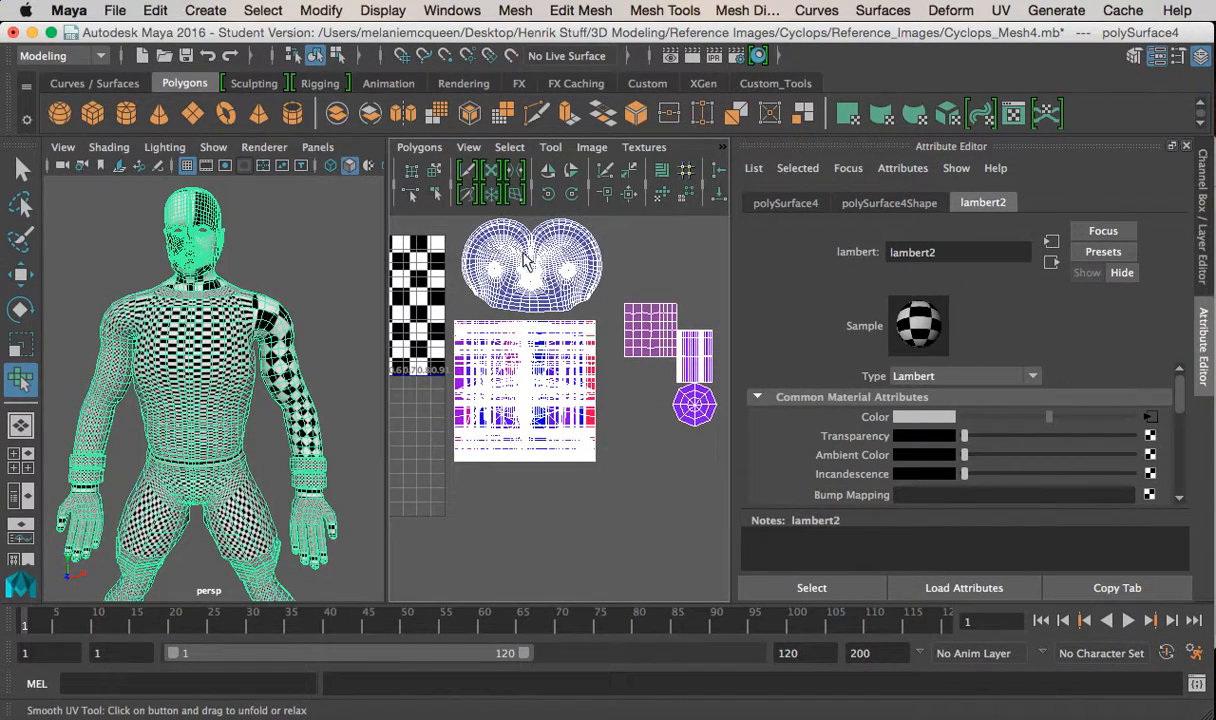
Select the overlapping square of body UV shells plus the three small shells beside it, and convert the selection to faces
click(434, 170)
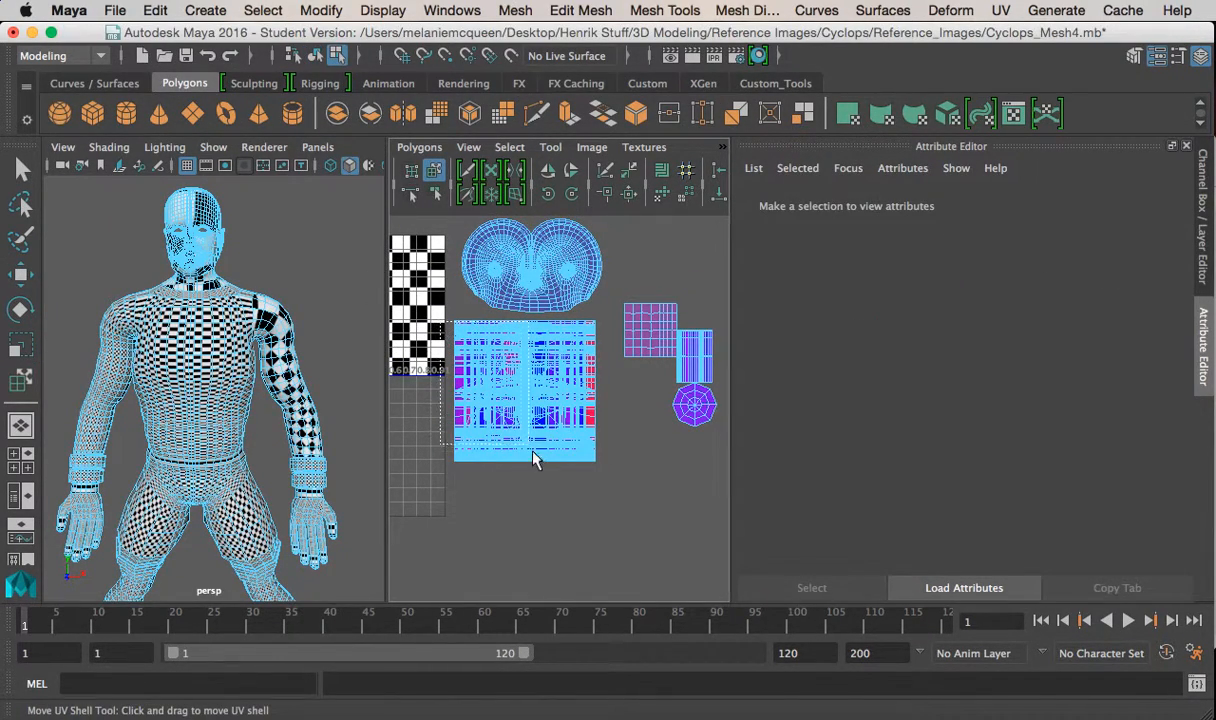
drag(594, 530, 593, 527)
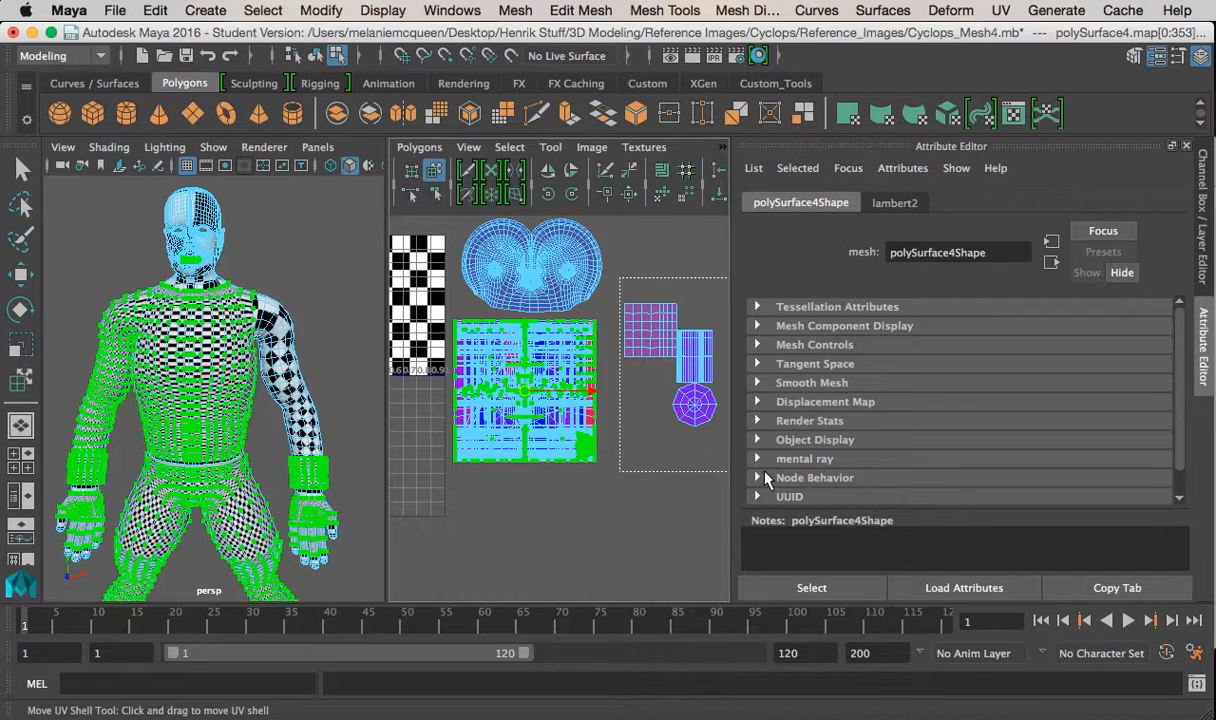
shift+drag(766, 479, 766, 478)
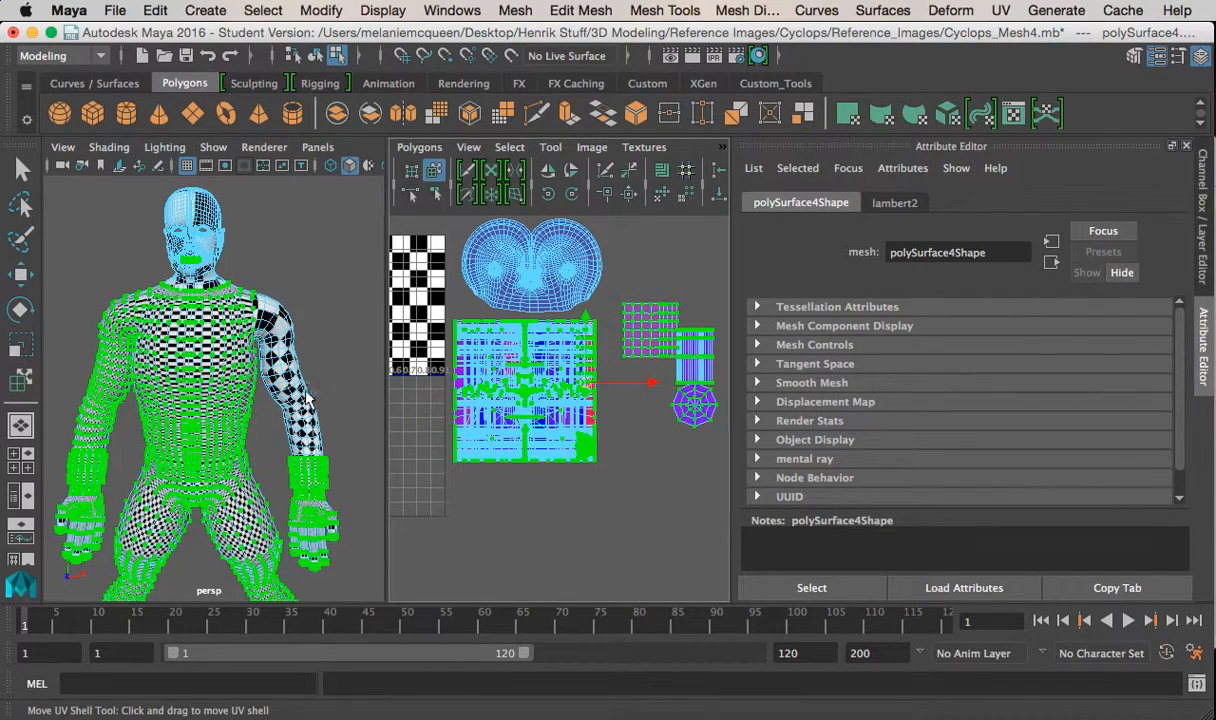
right_drag(510, 375, 668, 509)
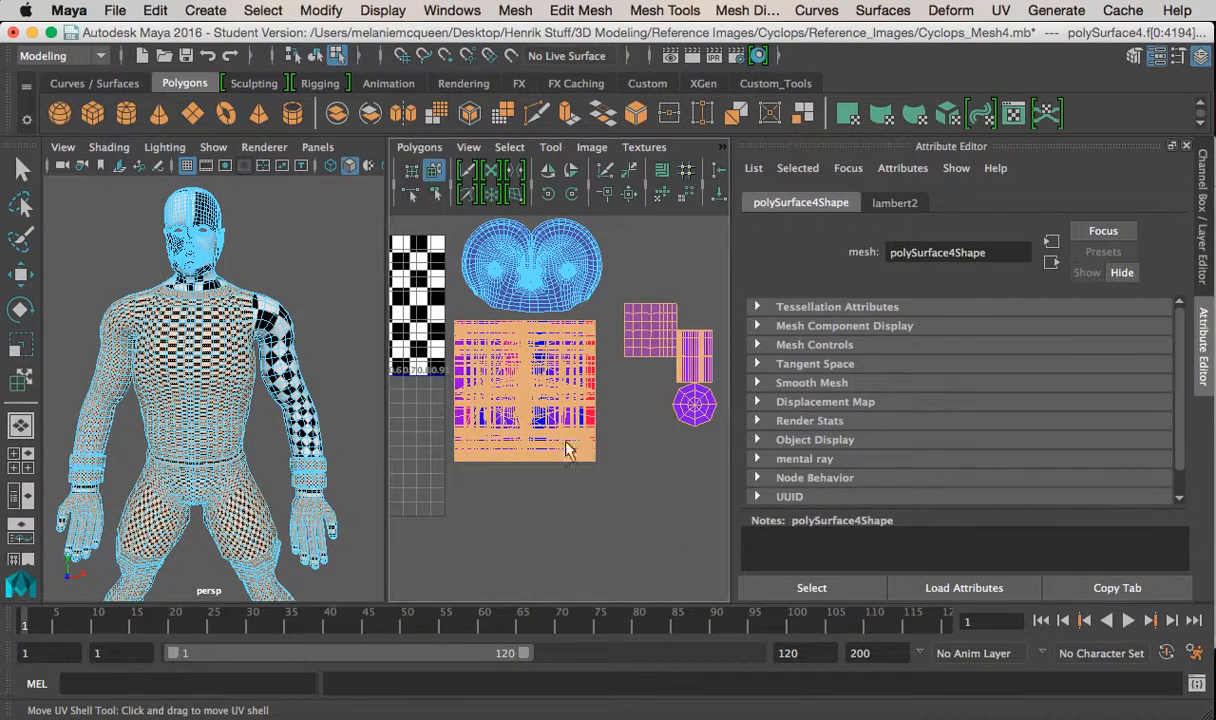
Apply an Automatic UV projection to the selected body faces
key(space)
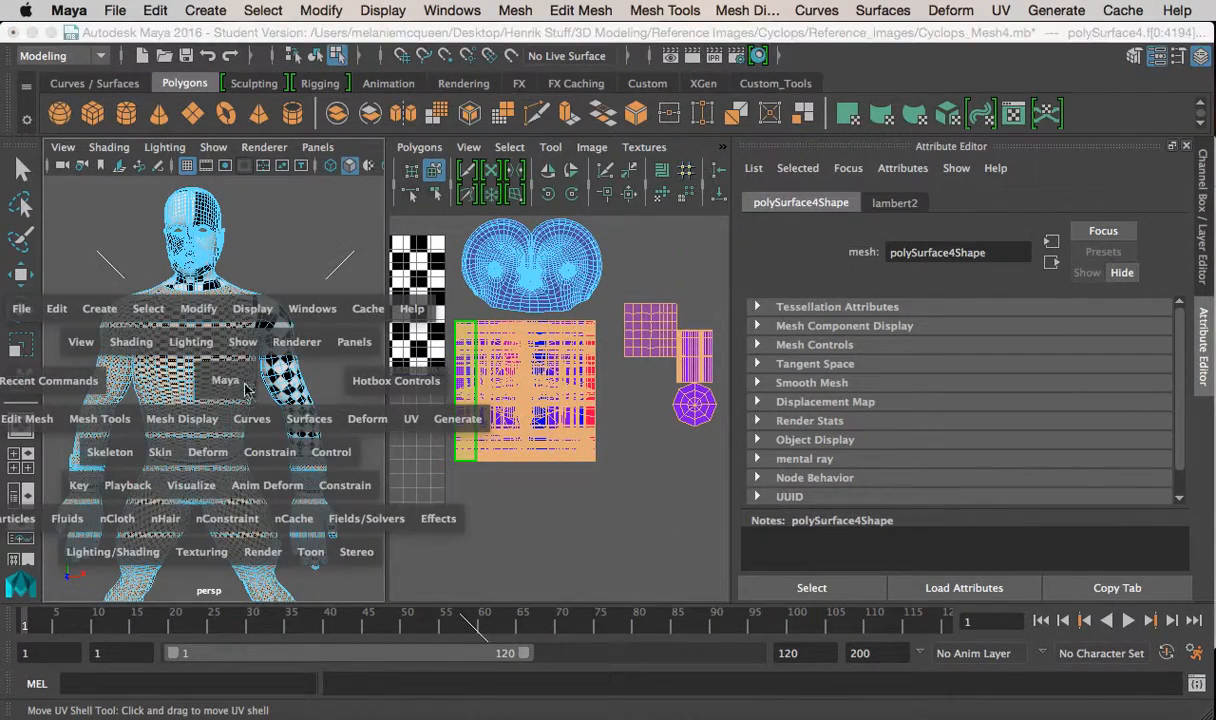
click(408, 418)
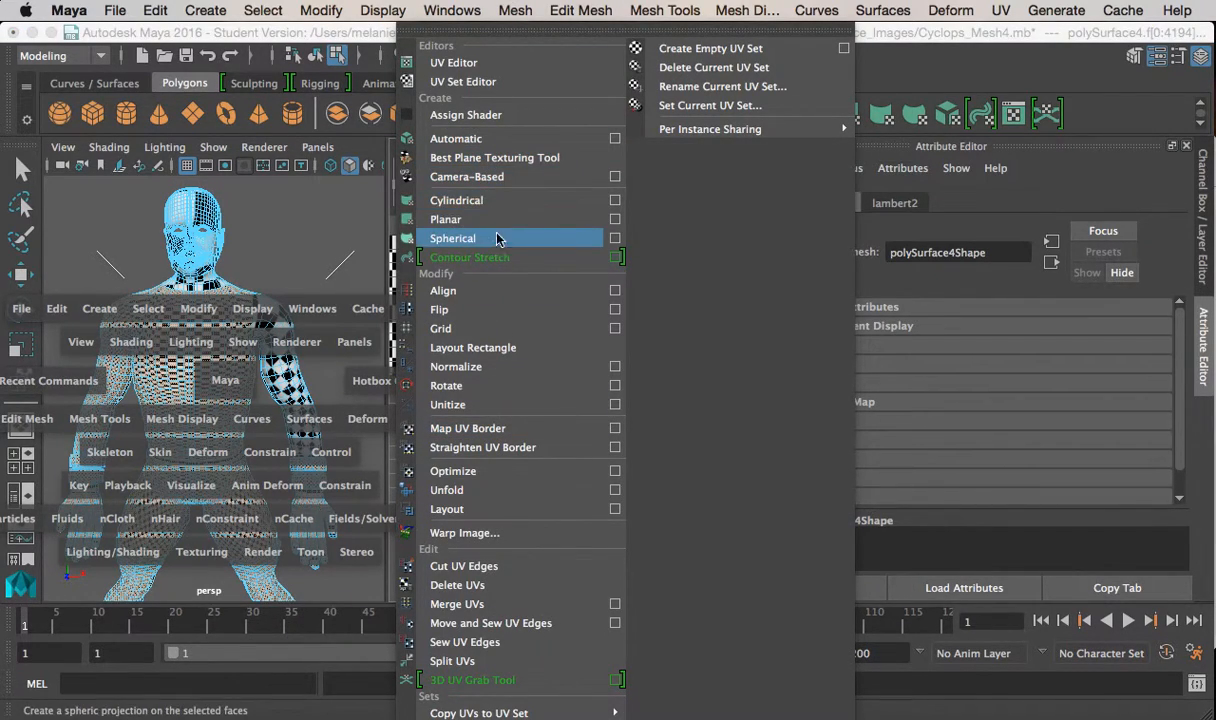
click(456, 138)
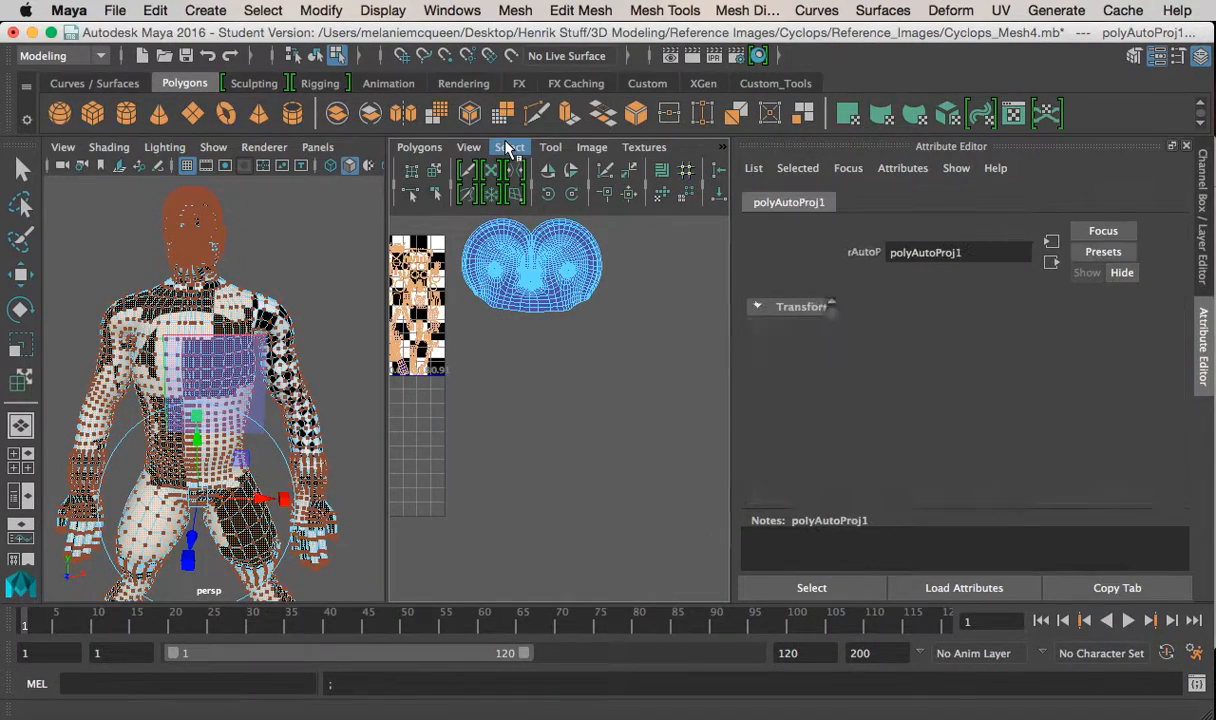
alt+middle_drag(270, 373, 285, 368)
alt+middle_drag(461, 337, 563, 361)
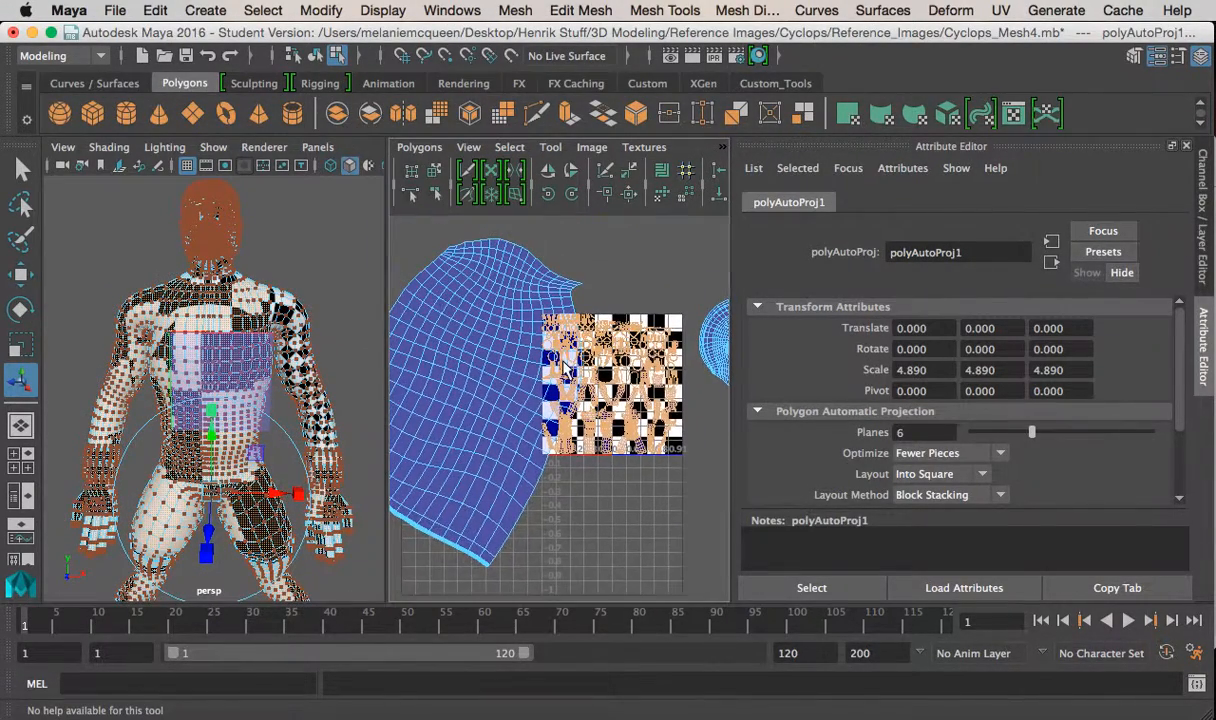
Select the arm's UV shell and move it up and away from the checker tile
click(433, 170)
click(497, 369)
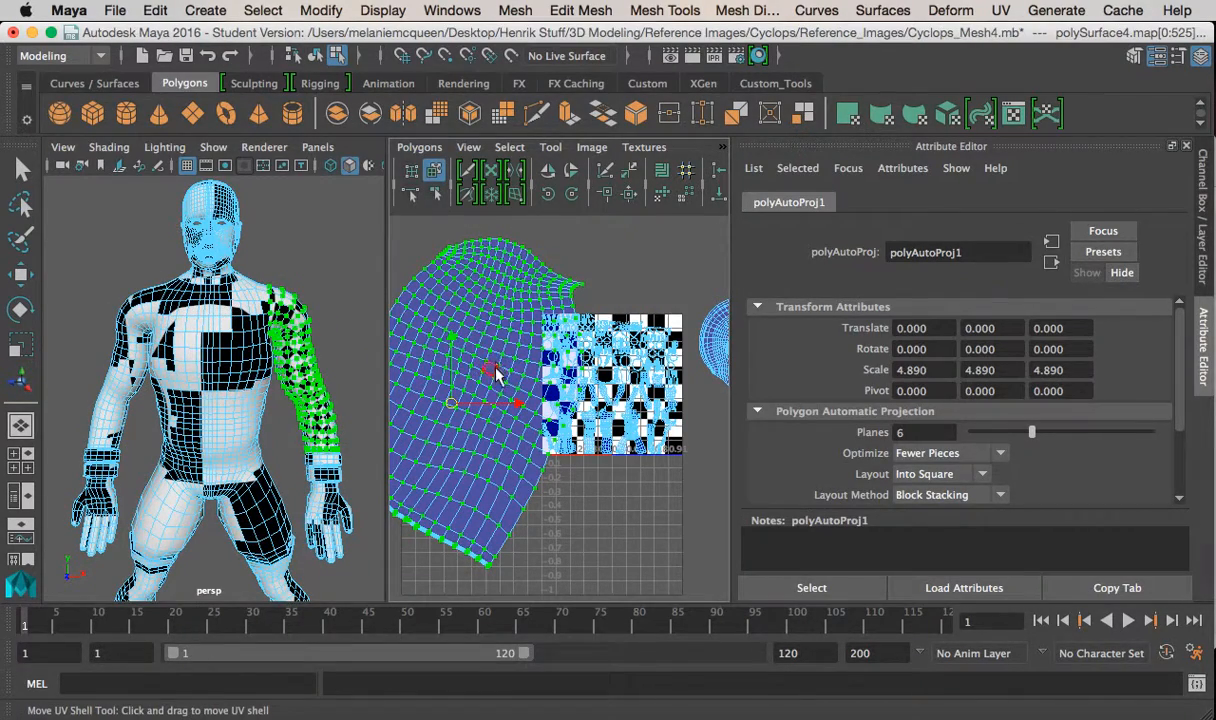
mouse_move(489, 364)
mouse_down()
mouse_move(365, 268)
mouse_move(519, 358)
mouse_move(494, 358)
mouse_up()
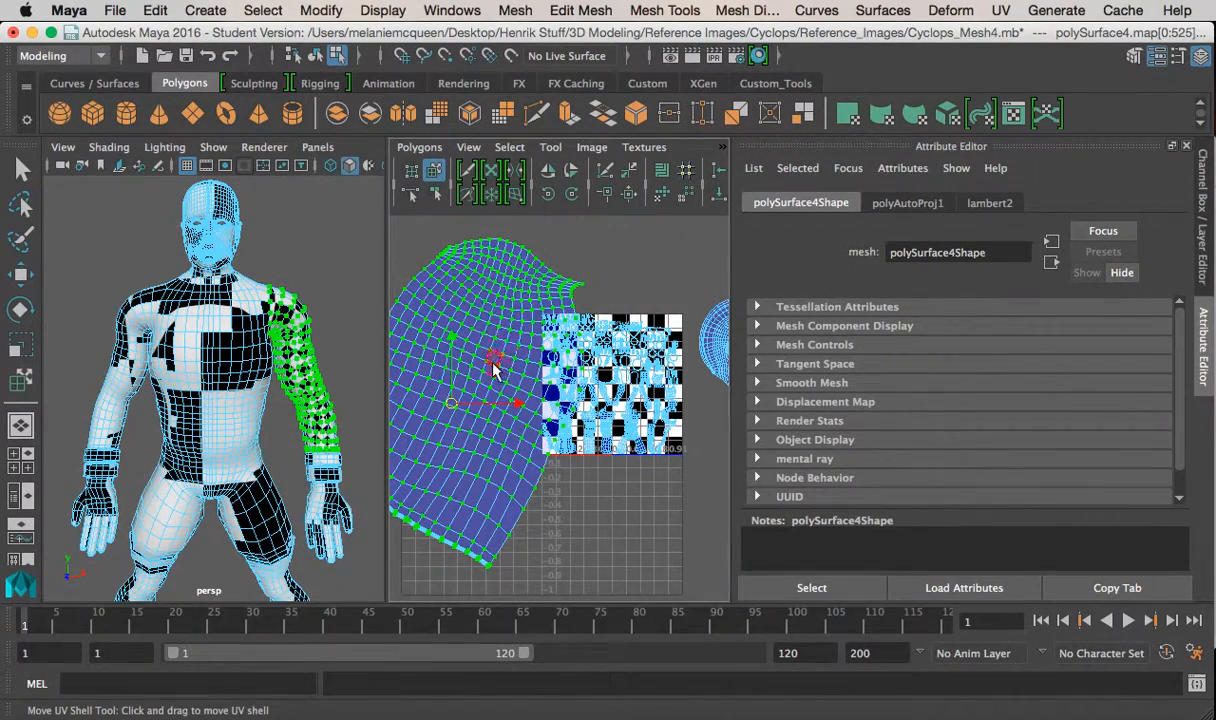
alt+right_drag(472, 342, 449, 240)
drag(530, 420, 436, 326)
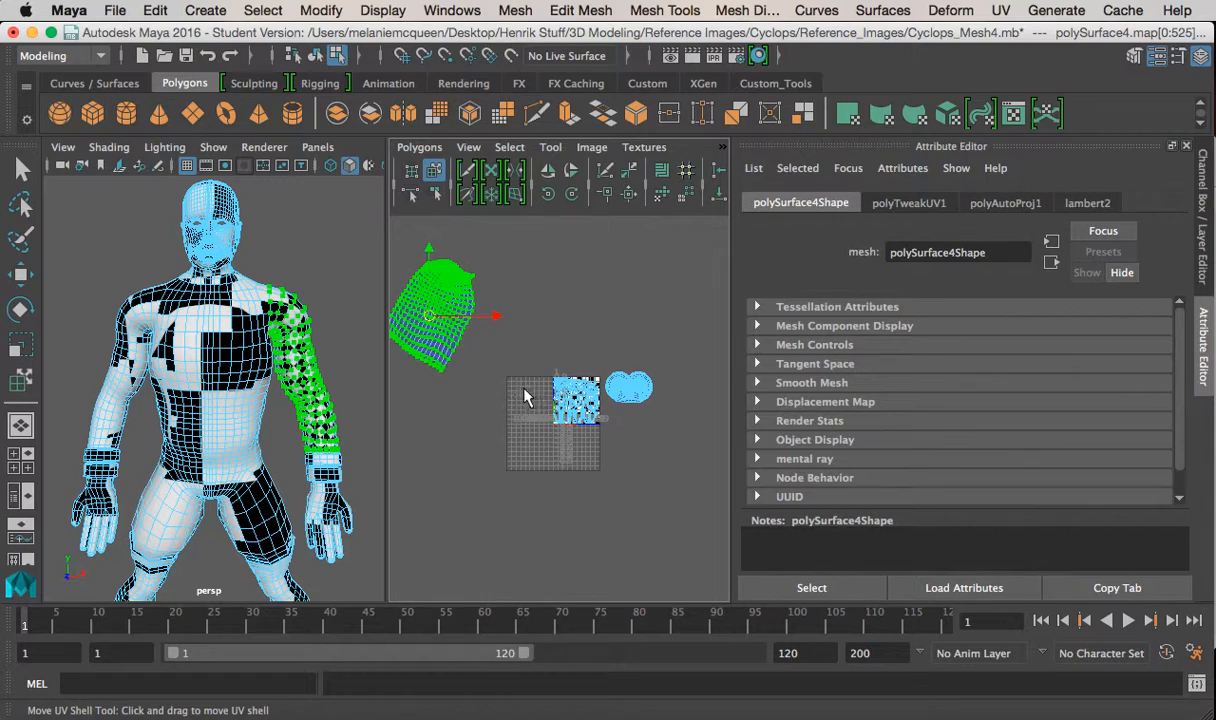
Select the automatically projected body shells and move them below the checker tile
drag(601, 478, 600, 478)
drag(568, 387, 568, 462)
click(611, 433)
Select the head's UV shell and scale it up until it extends past the checker tile, making the head's squares smaller
alt+right_drag(611, 433, 553, 367)
alt+middle_drag(553, 367, 540, 260)
drag(788, 378, 789, 380)
alt+middle_drag(633, 372, 524, 416)
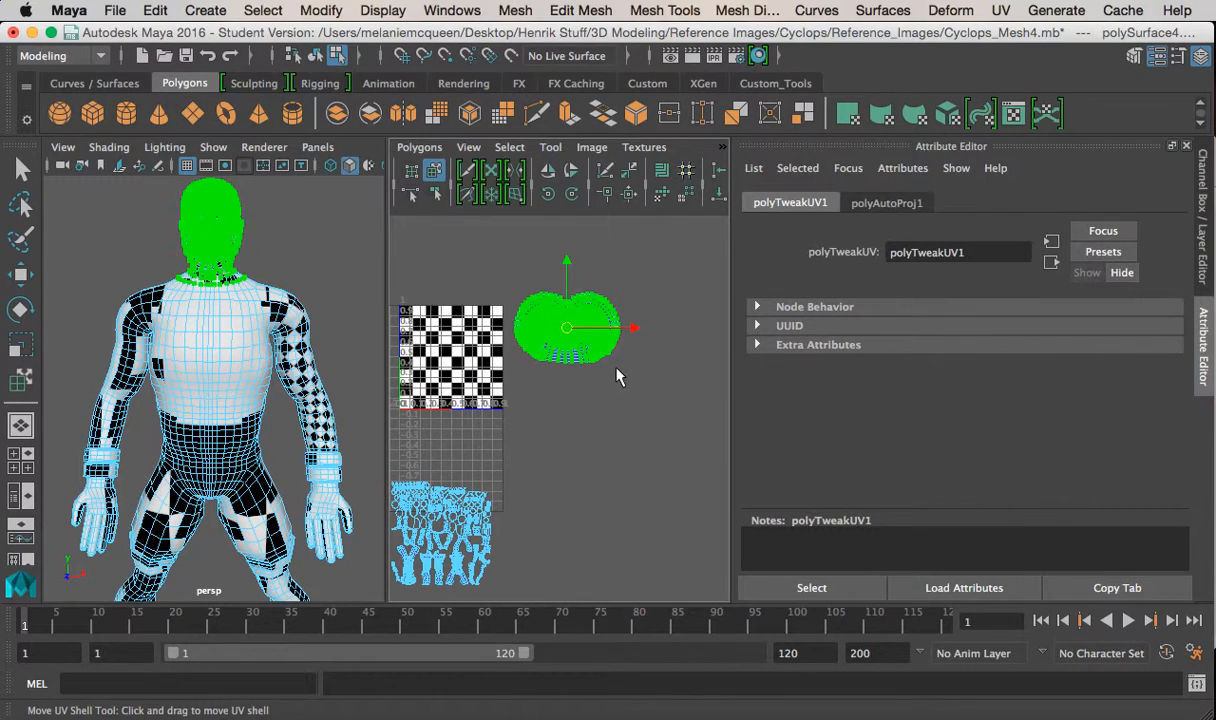
key(r)
drag(567, 328, 829, 490)
drag(566, 335, 621, 182)
Return the mesh to object mode and examine the checker pattern on the head, face and neck for distortion
click(243, 276)
right_drag(209, 254, 258, 187)
click(260, 190)
alt+drag(250, 220, 175, 280)
alt+middle_drag(175, 280, 210, 347)
alt+right_drag(210, 347, 301, 366)
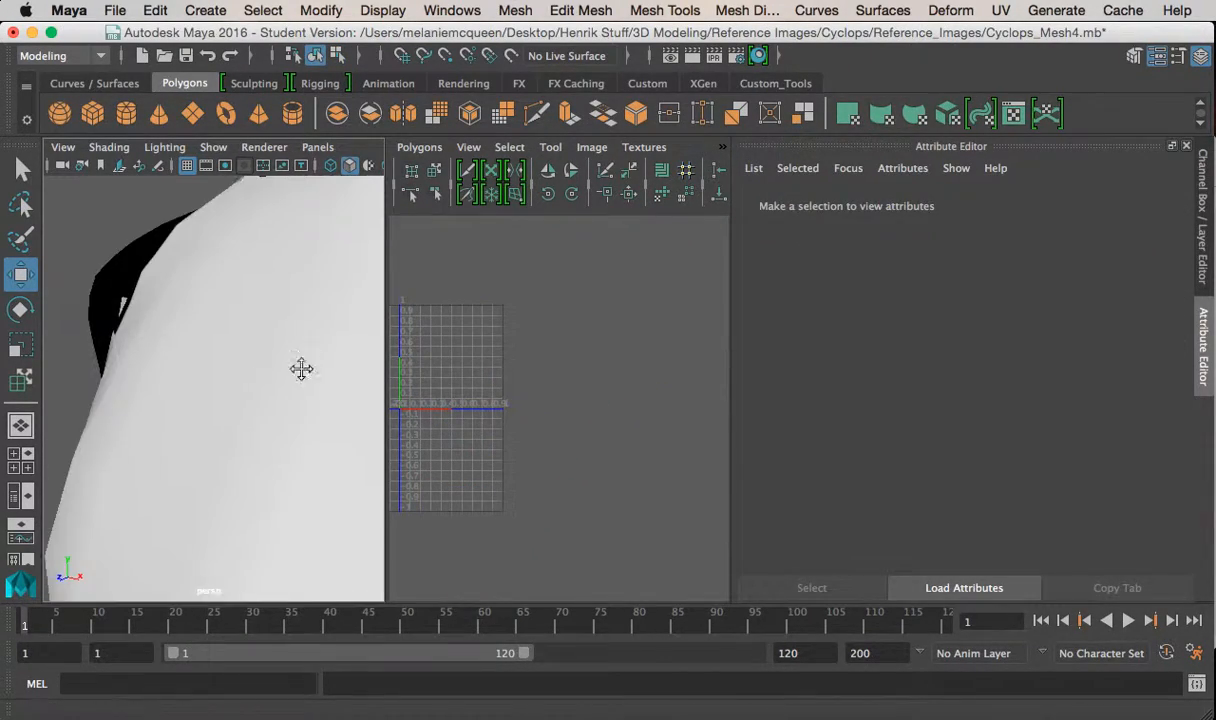
alt+middle_drag(301, 366, 263, 448)
alt+right_drag(263, 448, 235, 430)
mouse_move(248, 335)
alt+mouse_down()
mouse_move(246, 384)
mouse_move(234, 350)
alt+mouse_up()
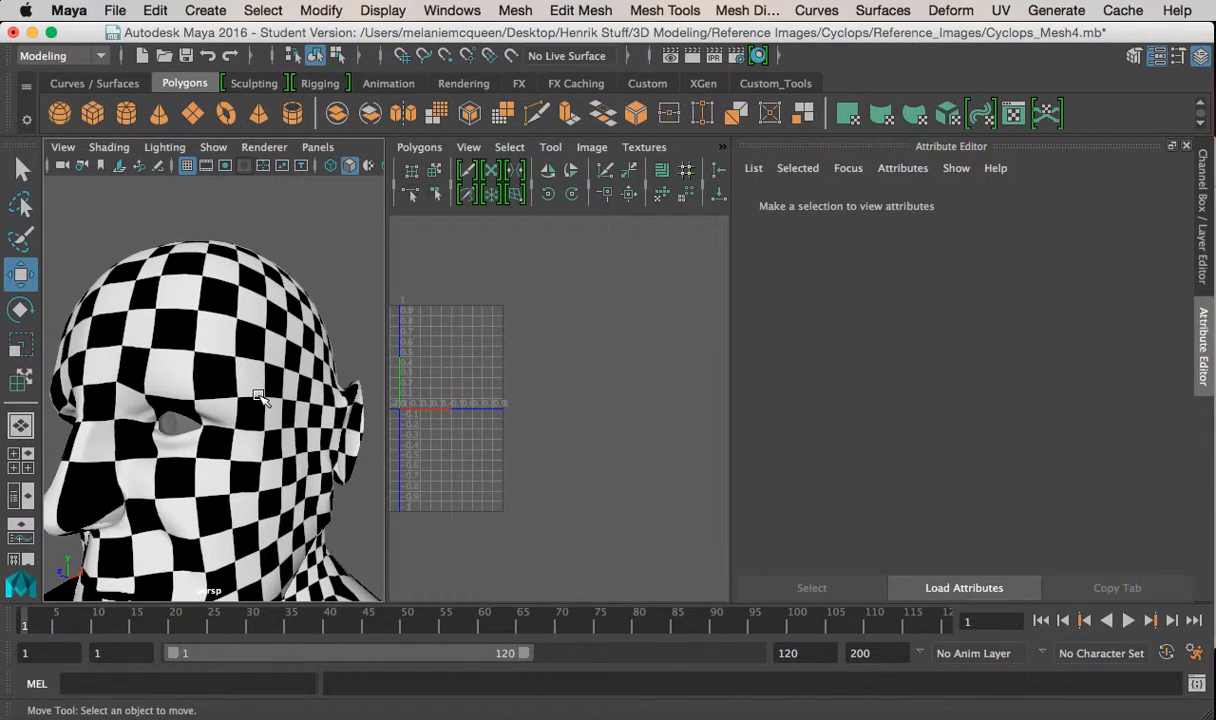
click(252, 382)
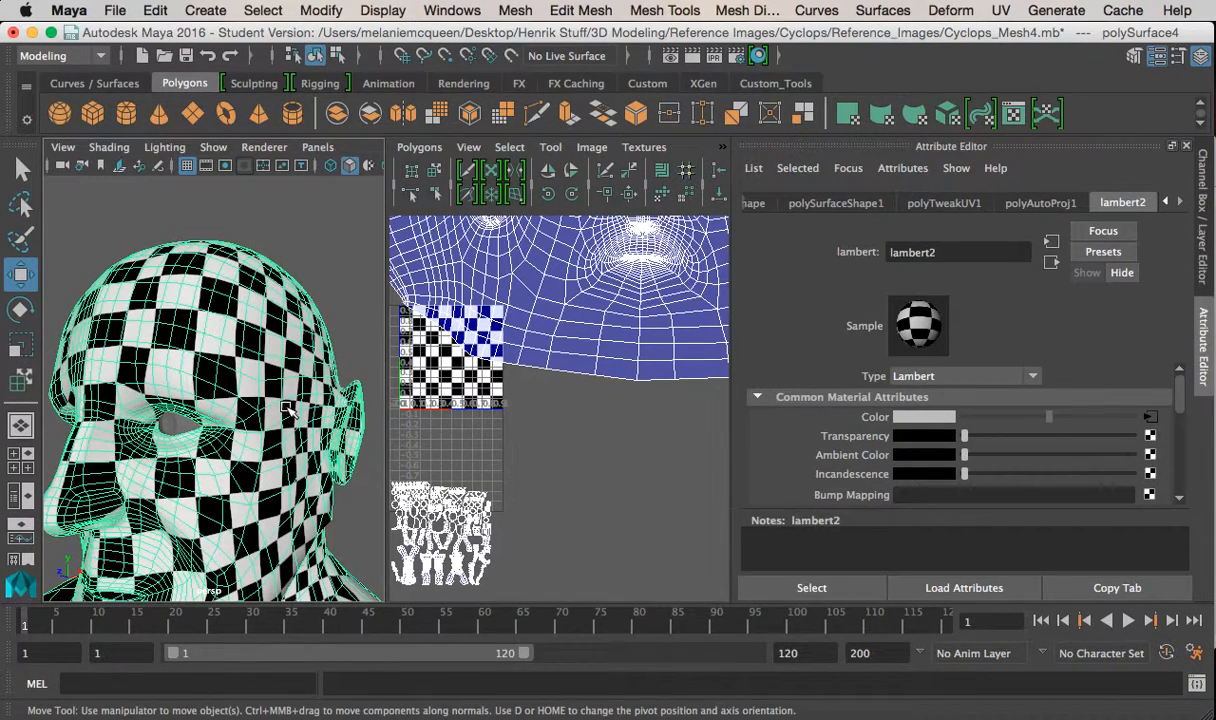
alt+drag(305, 404, 287, 418)
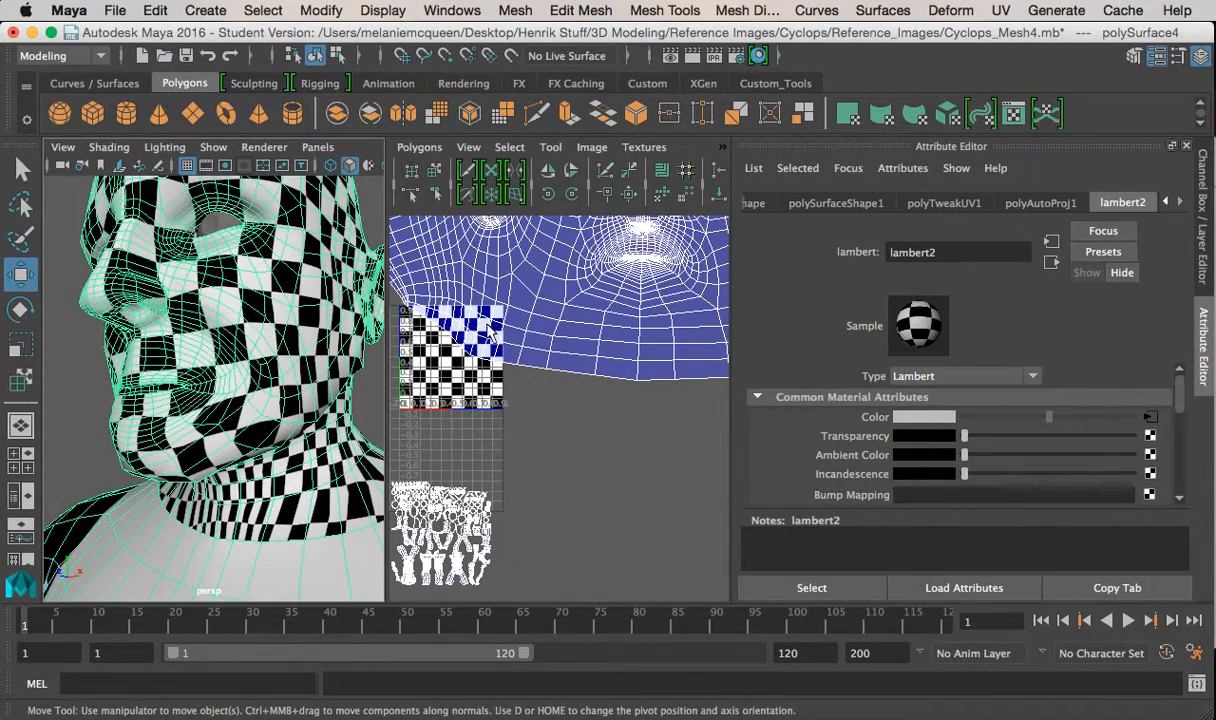
Select only the head's UV shell and convert that selection to faces
right_click(577, 326)
right_drag(590, 389, 669, 458)
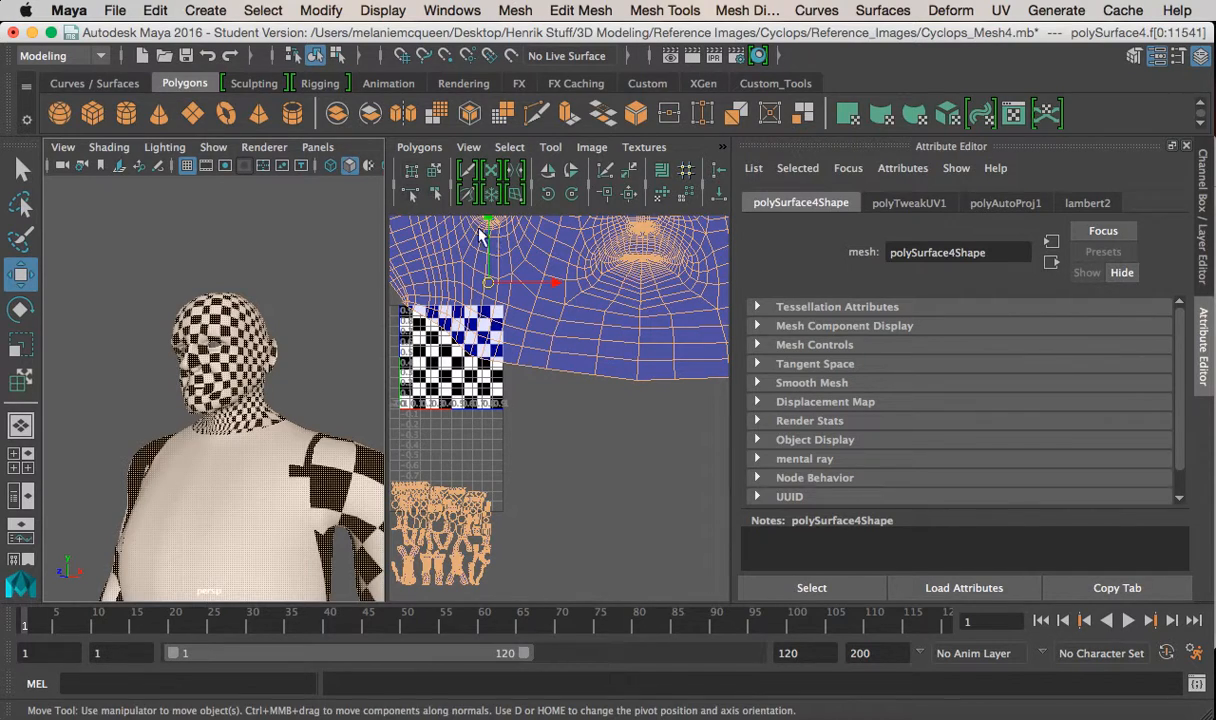
right_click(558, 326)
right_drag(558, 324, 484, 278)
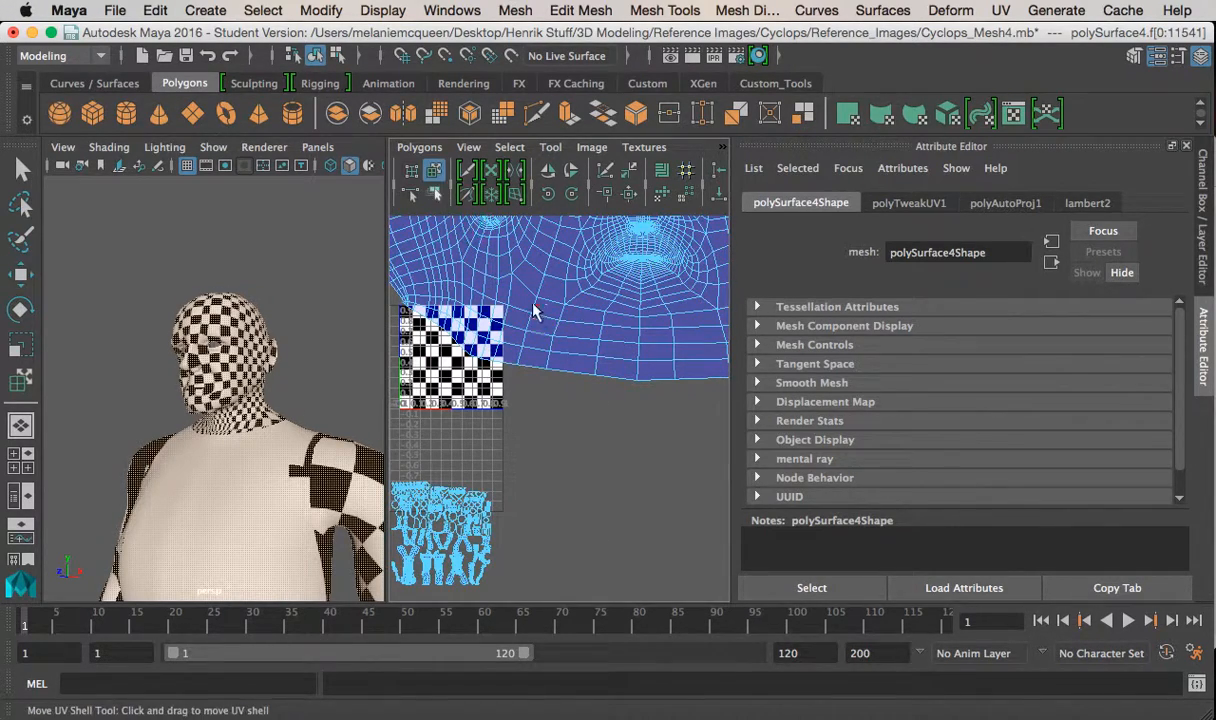
click(572, 342)
right_drag(575, 333, 655, 465)
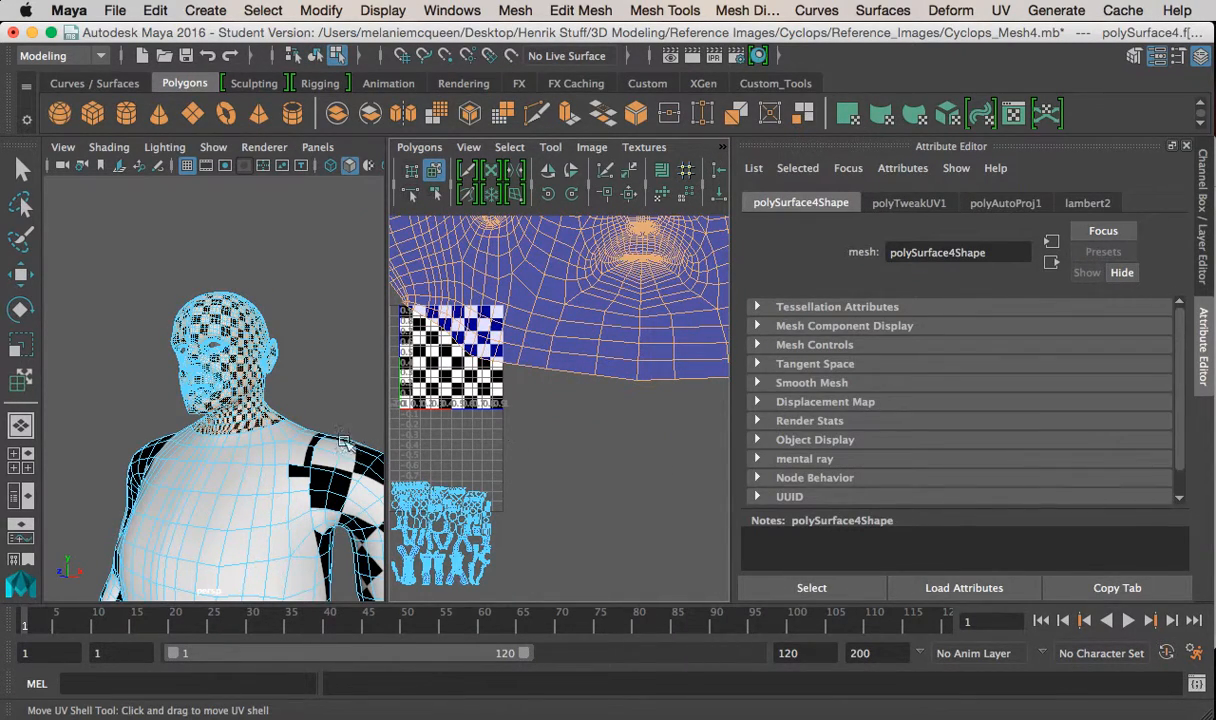
Apply a Cylindrical UV projection to the selected head faces
alt+drag(248, 398, 289, 392)
alt+middle_drag(281, 390, 233, 384)
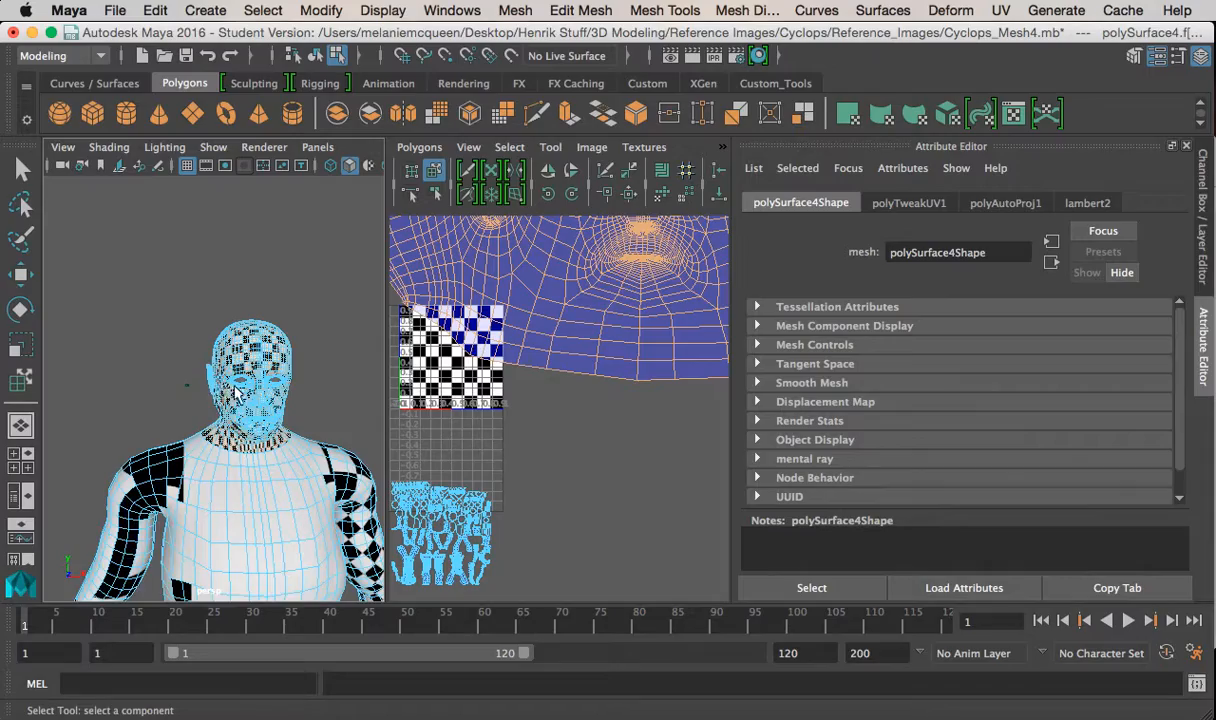
alt+right_drag(202, 380, 270, 443)
alt+drag(270, 450, 233, 400)
key(space)
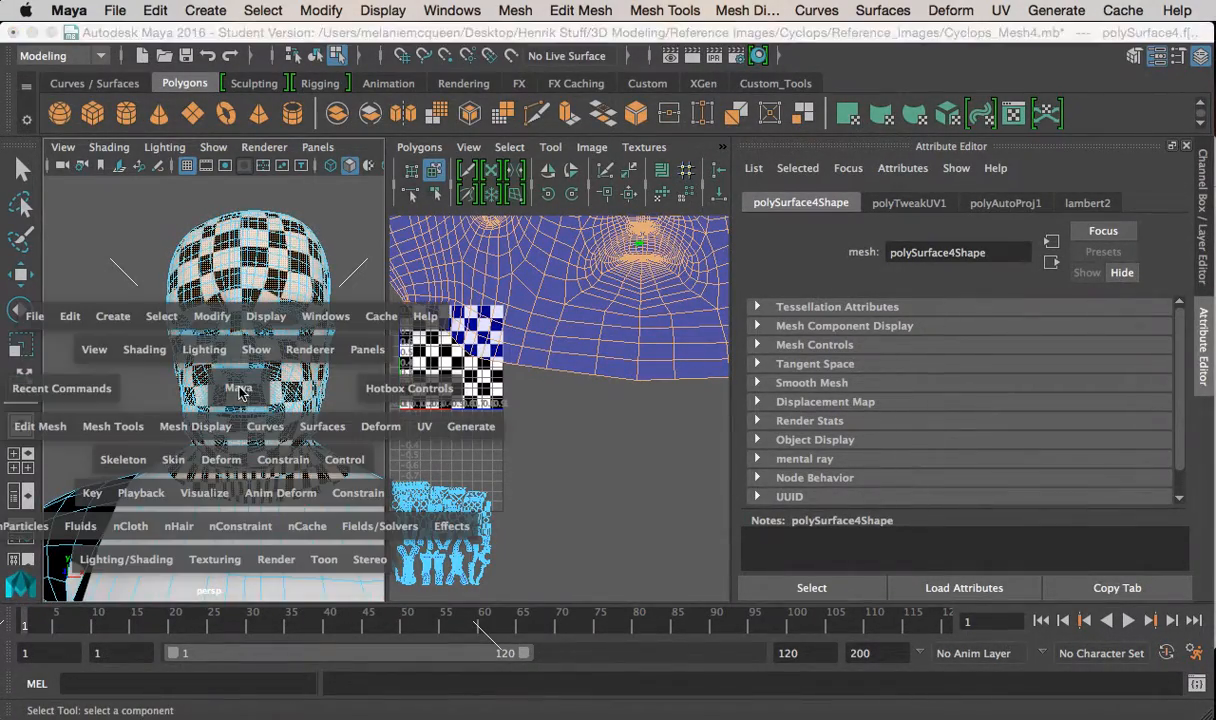
click(424, 427)
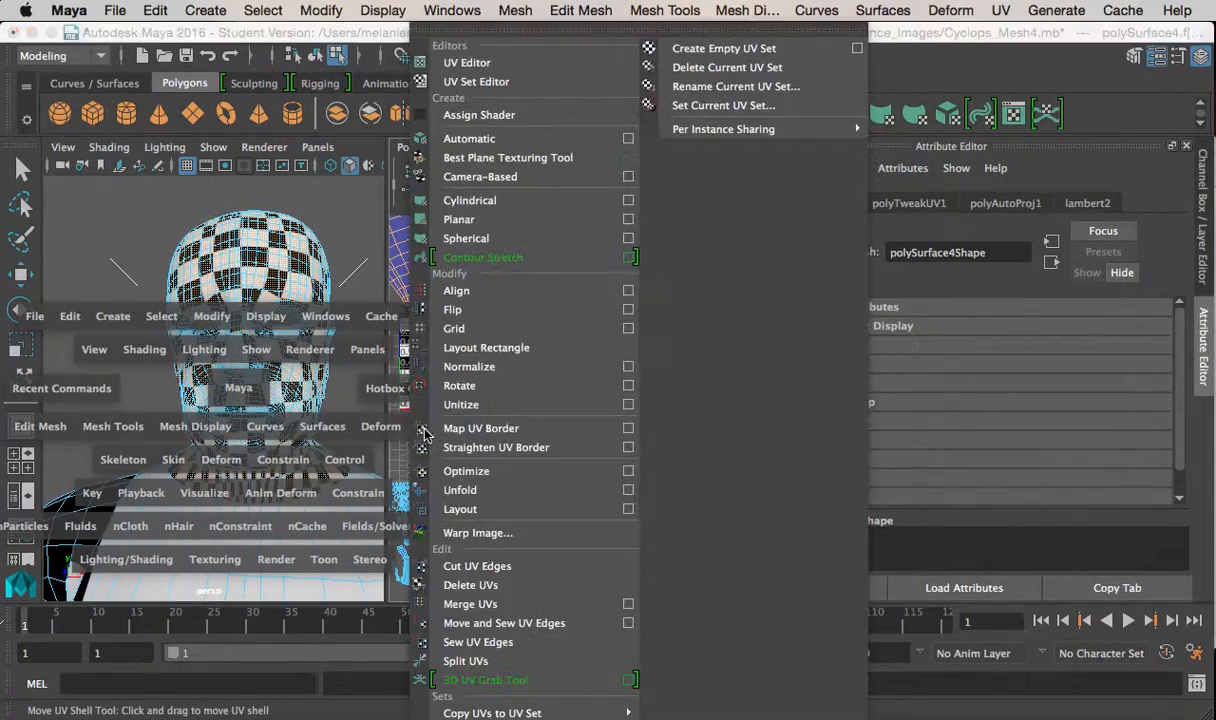
click(513, 222)
alt+drag(296, 250, 328, 290)
scroll(502, 278, down, 4)
alt+middle_drag(502, 278, 479, 345)
alt+drag(167, 402, 212, 312)
key(space)
click(425, 370)
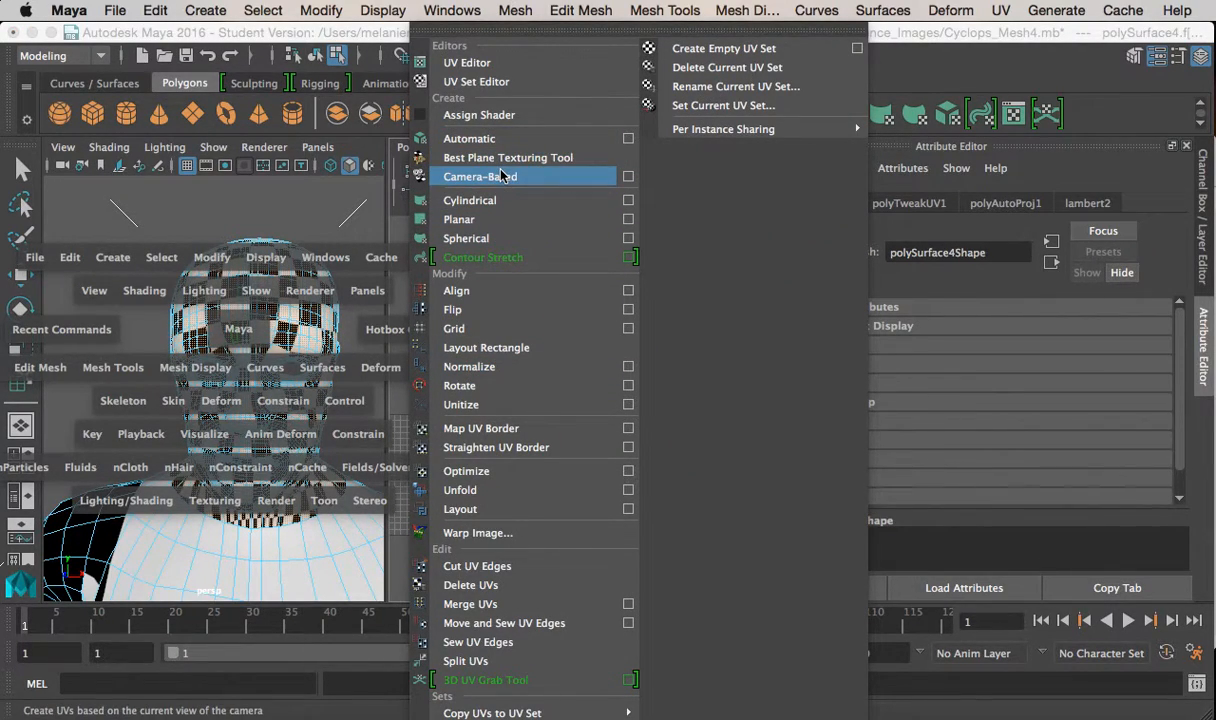
click(505, 200)
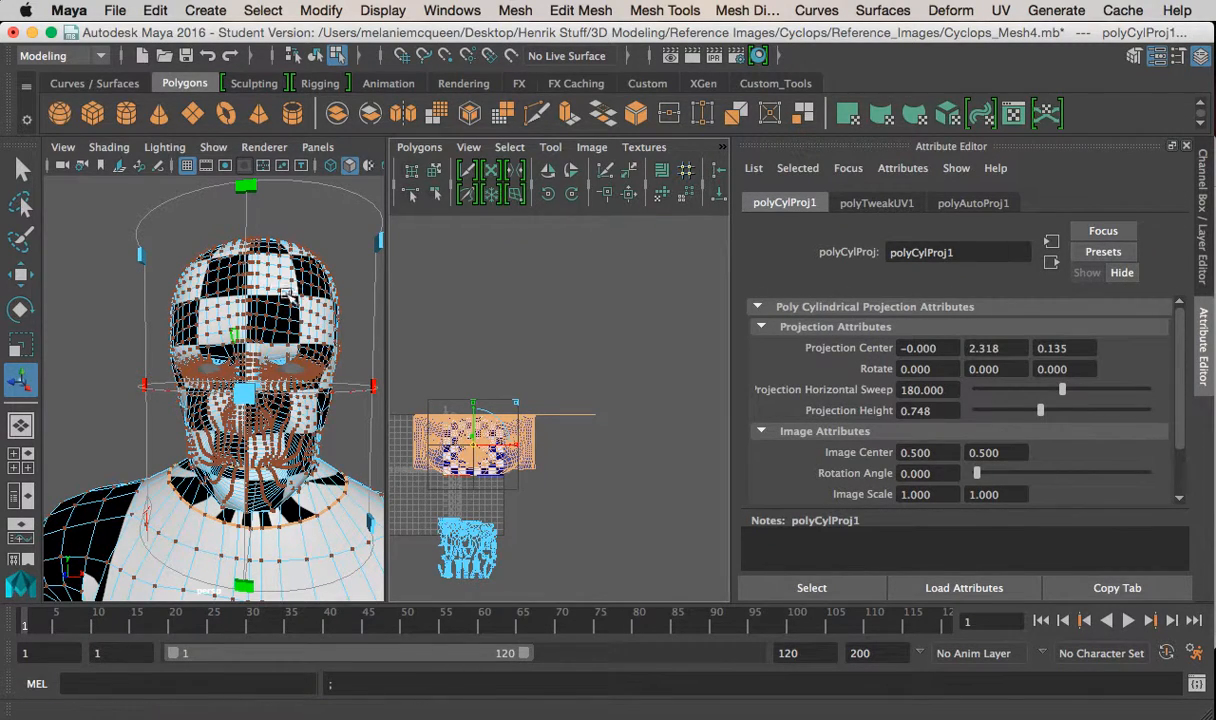
Select the head's newly projected UV shell and move it clear of the checker tile and the body shells
click(434, 171)
drag(504, 453, 585, 368)
key(a)
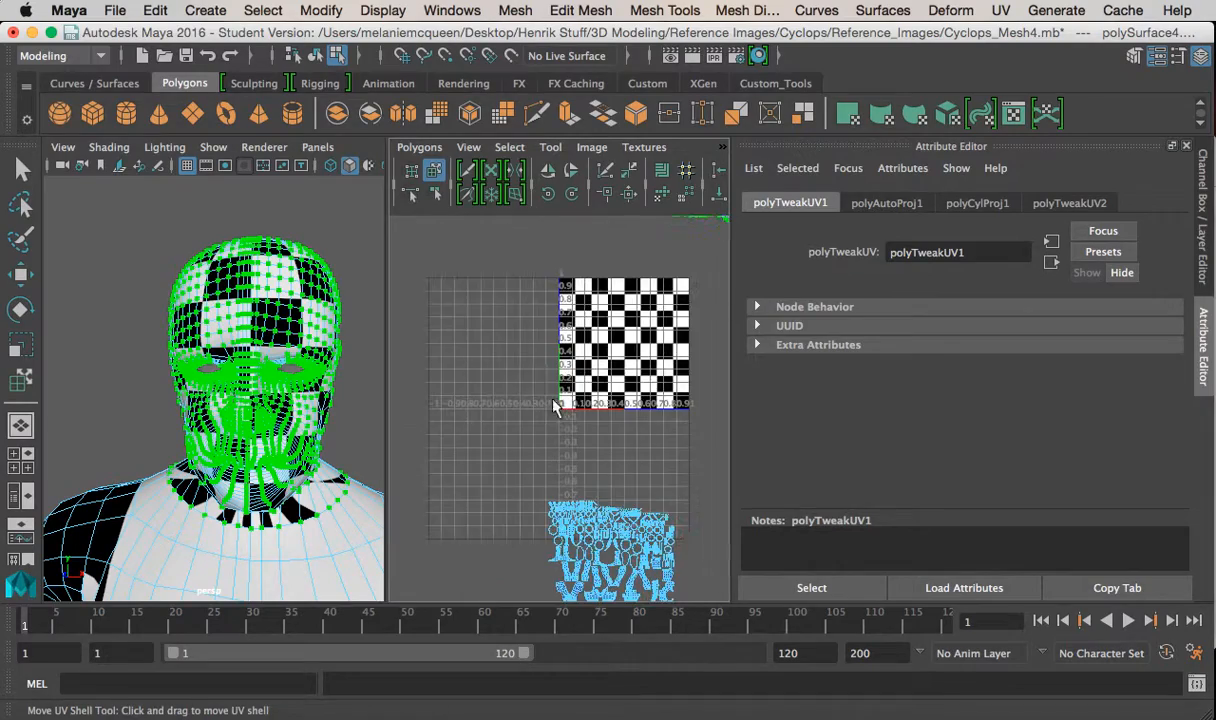
alt+middle_drag(650, 275, 432, 412)
alt+right_drag(462, 400, 521, 385)
alt+middle_drag(521, 385, 459, 455)
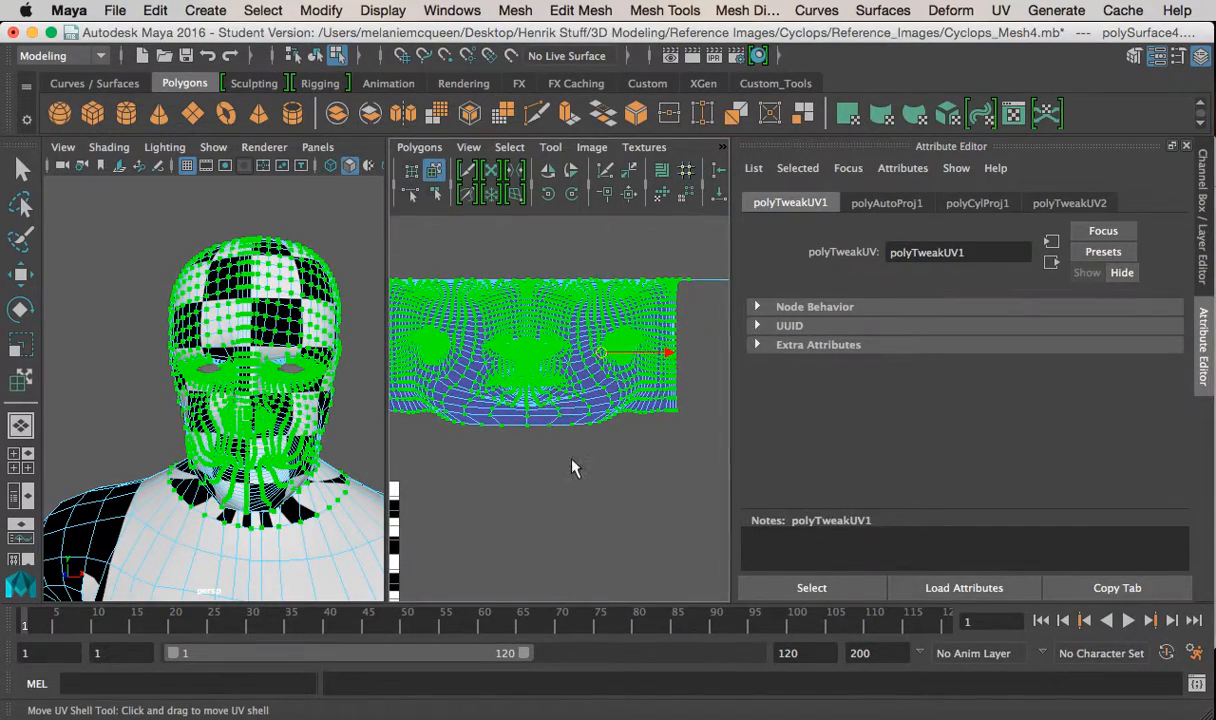
Deselect the head's shell and inspect its mouth and chin area for overlapping UVs
click(571, 458)
alt+right_drag(536, 376, 547, 388)
click(553, 342)
click(600, 477)
alt+right_drag(600, 477, 646, 493)
alt+middle_drag(531, 347, 573, 410)
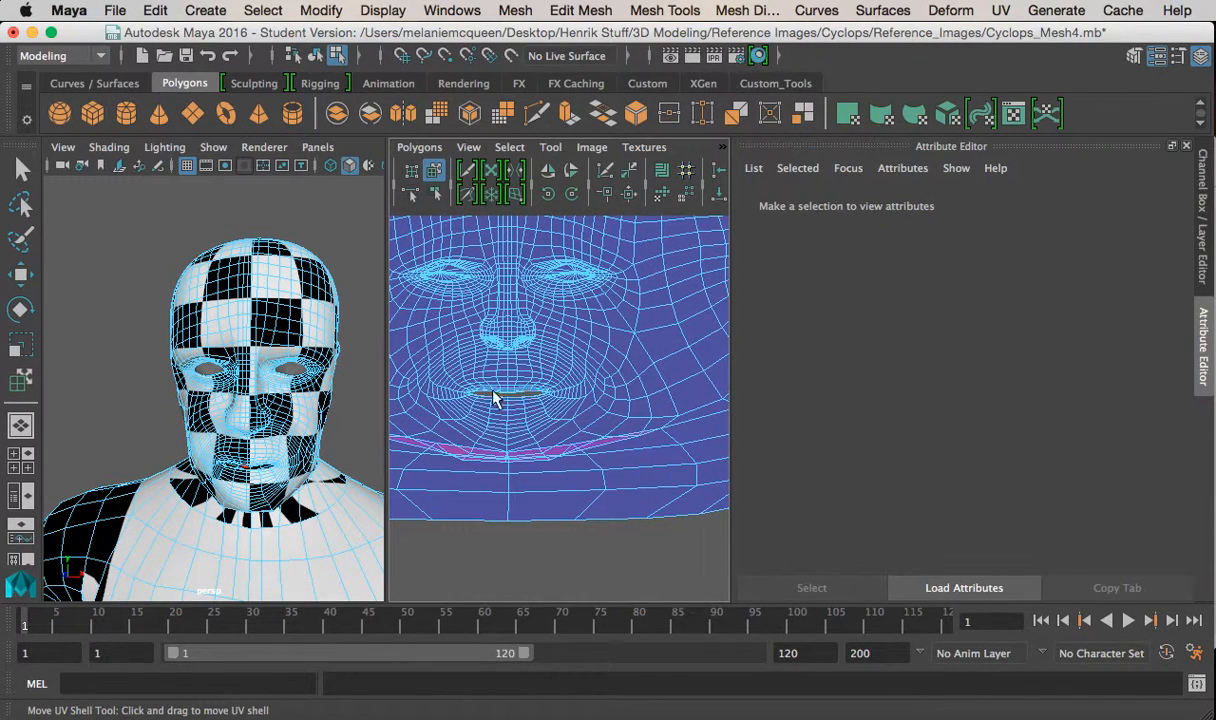
alt+right_drag(553, 477, 497, 380)
Select the head's UV shell and unfold it repeatedly with the Smooth UV Tool
click(543, 345)
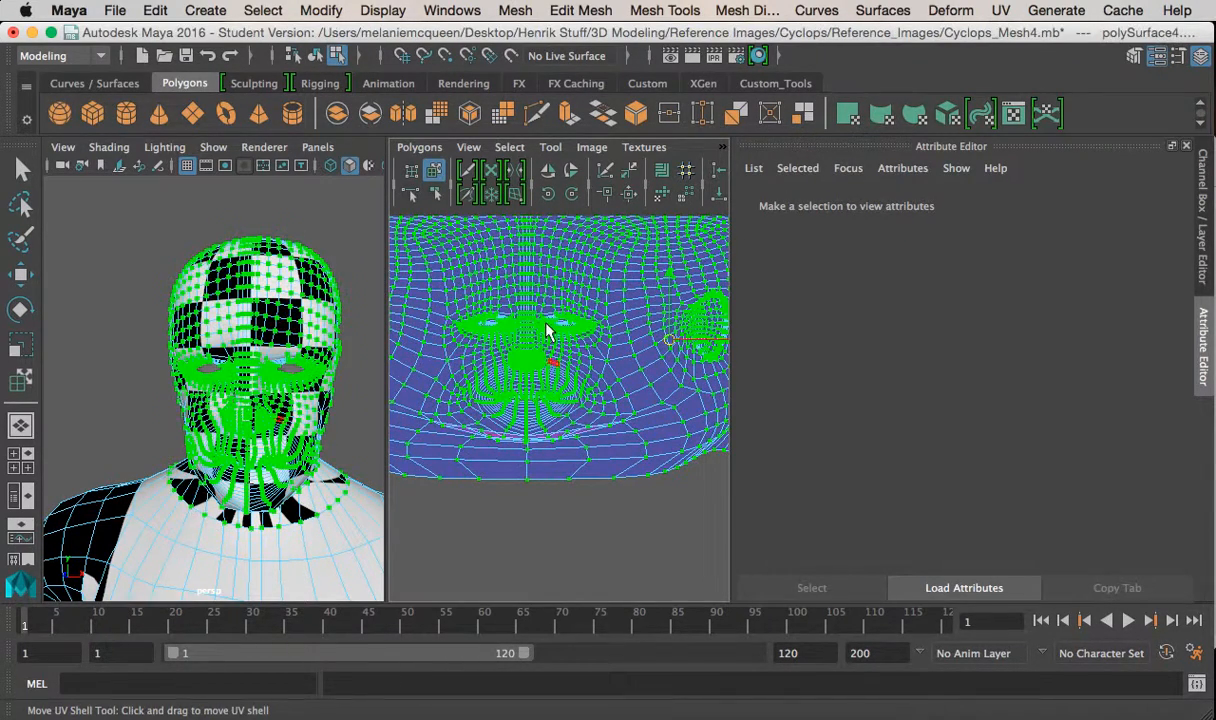
click(551, 147)
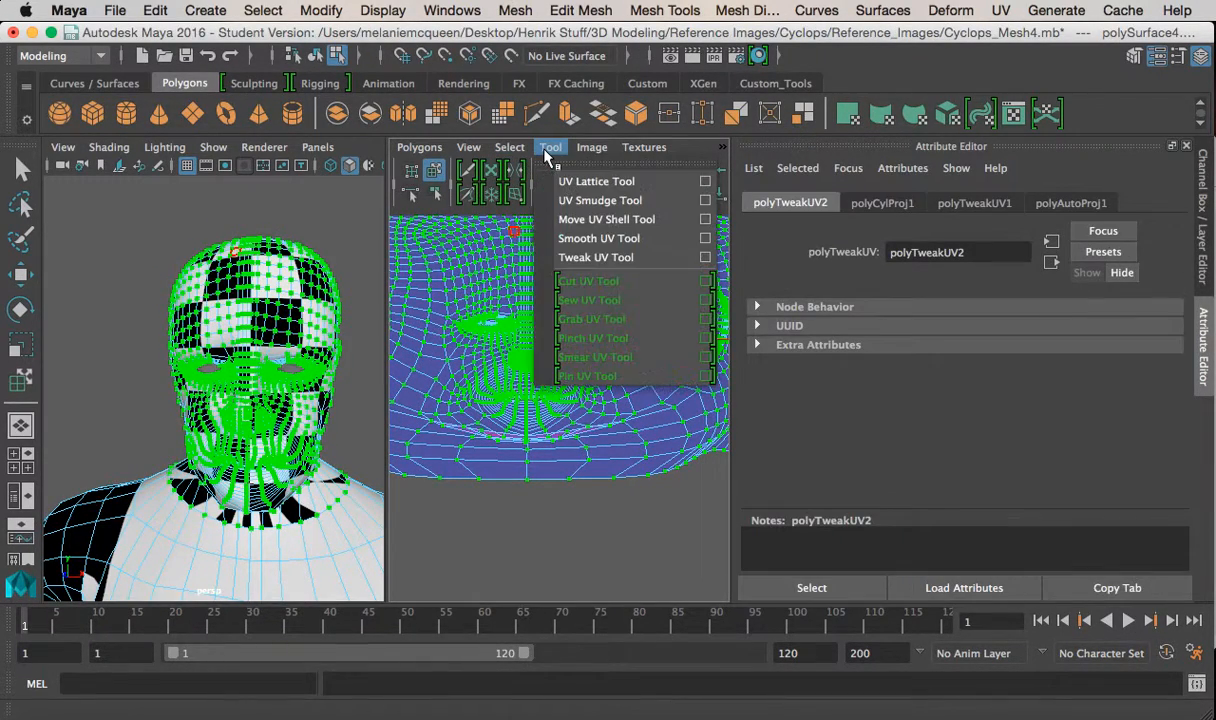
click(580, 240)
drag(494, 484, 413, 473)
alt+right_drag(508, 383, 578, 448)
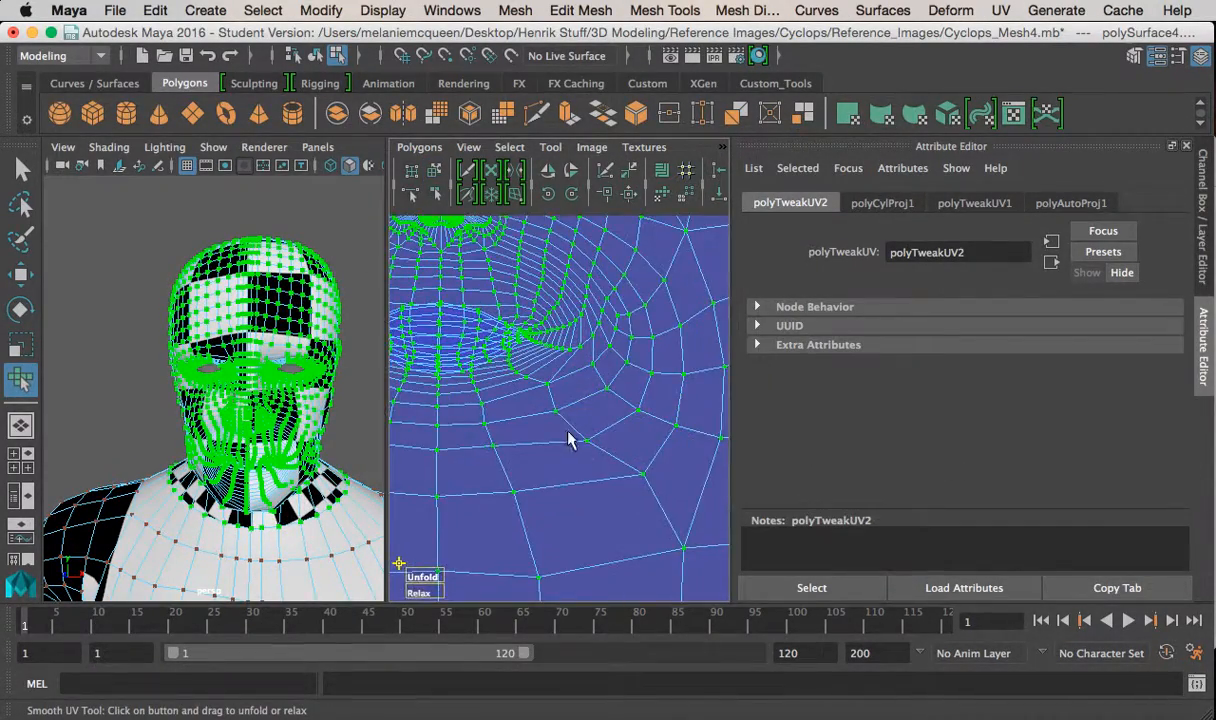
alt+middle_drag(451, 531, 588, 520)
drag(561, 566, 1212, 552)
drag(558, 573, 1212, 626)
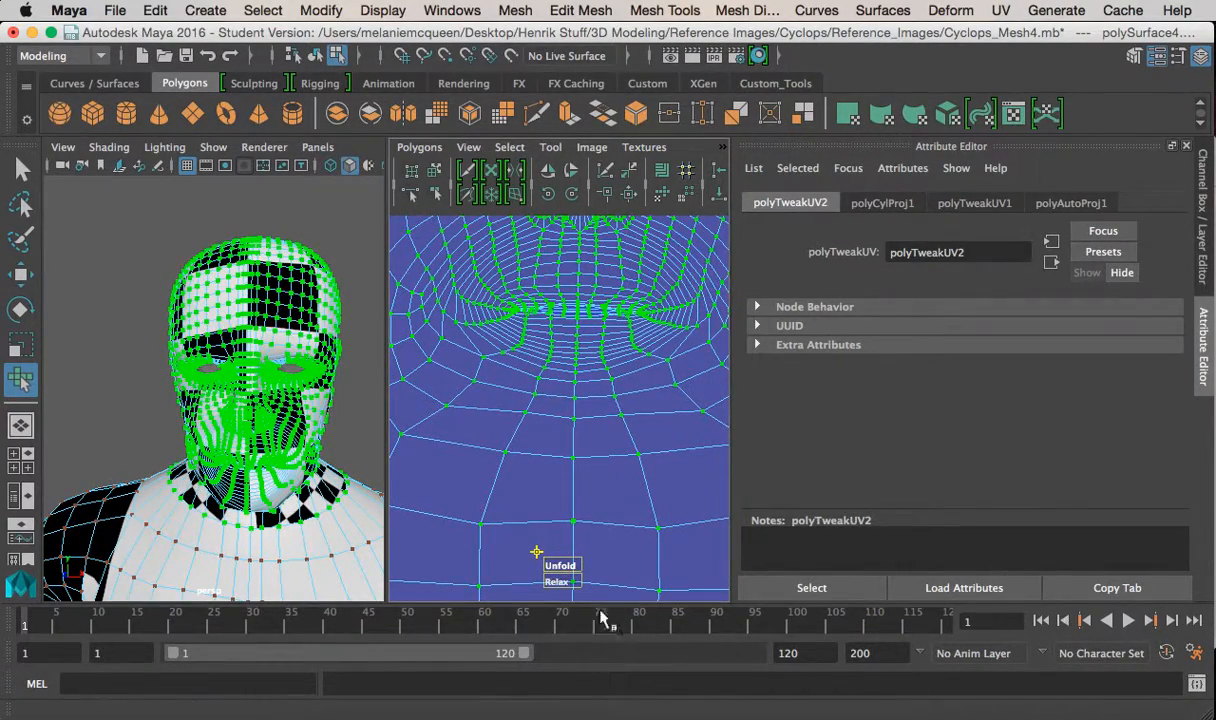
drag(560, 586, 1212, 572)
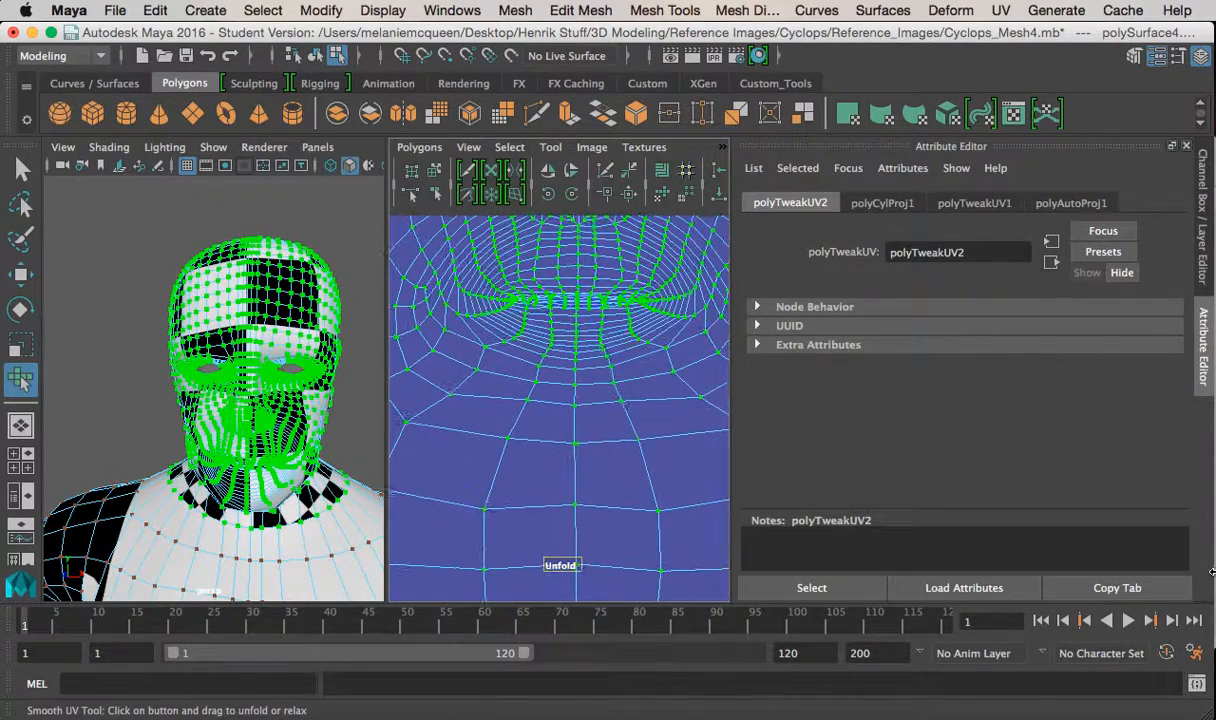
Unfold the head's shell further until the overlapping lip edges separate, and check the mouth and nose UVs
drag(561, 569, 1020, 523)
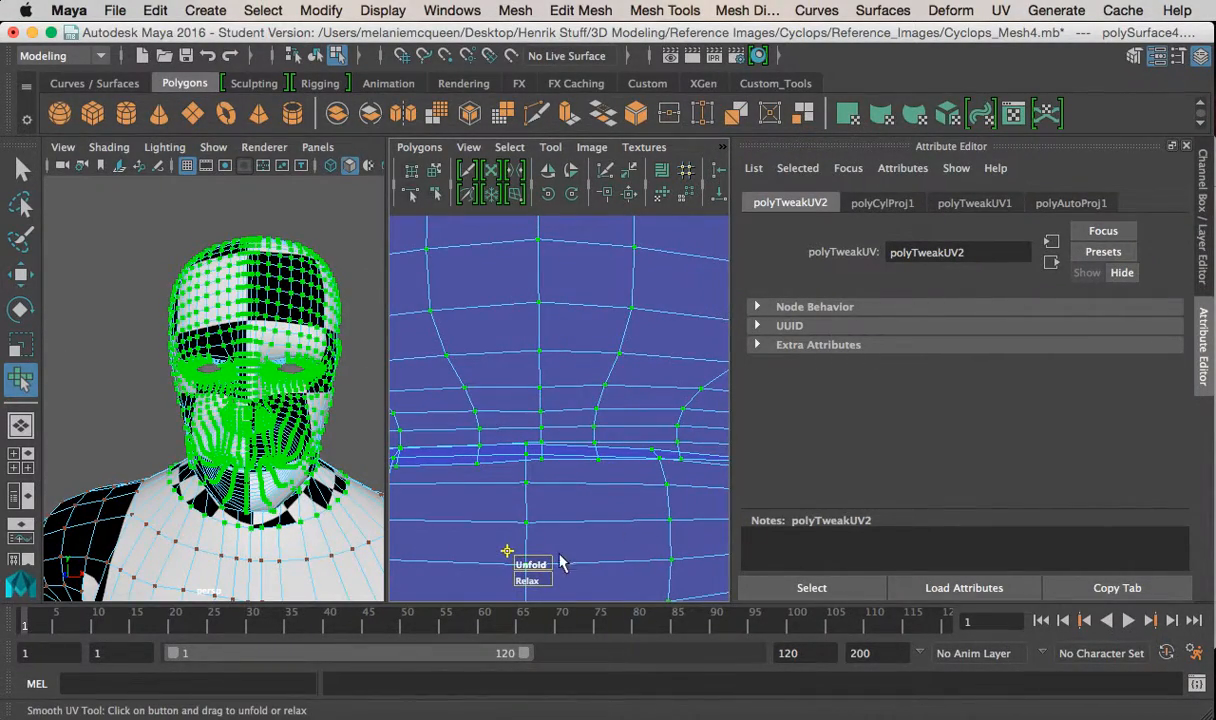
drag(777, 565, 931, 565)
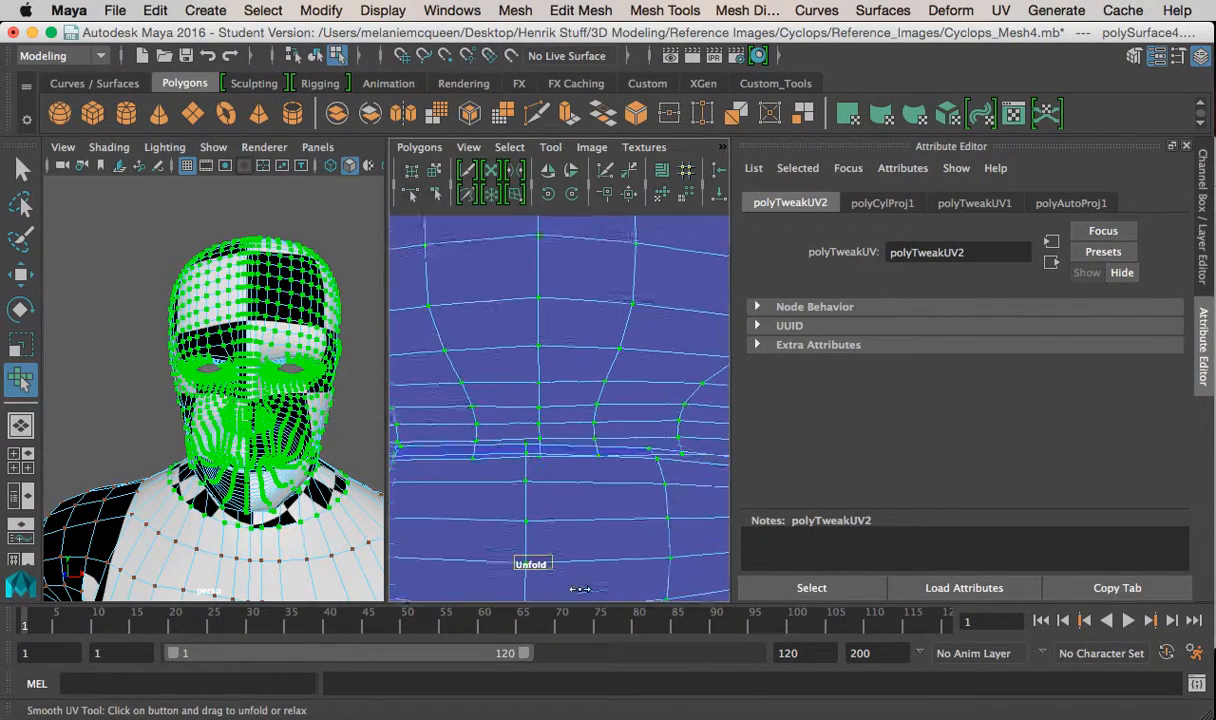
mouse_move(563, 566)
mouse_down()
mouse_move(1145, 559)
mouse_move(545, 569)
mouse_up()
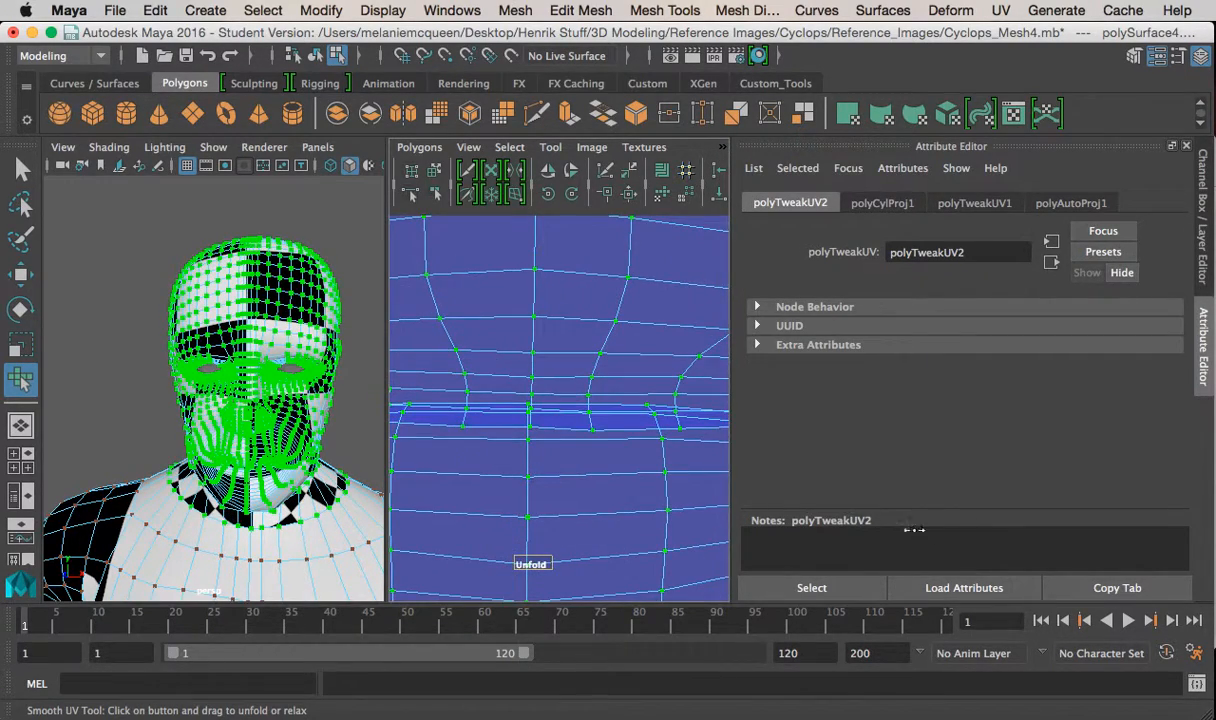
click(510, 478)
drag(533, 491, 1210, 498)
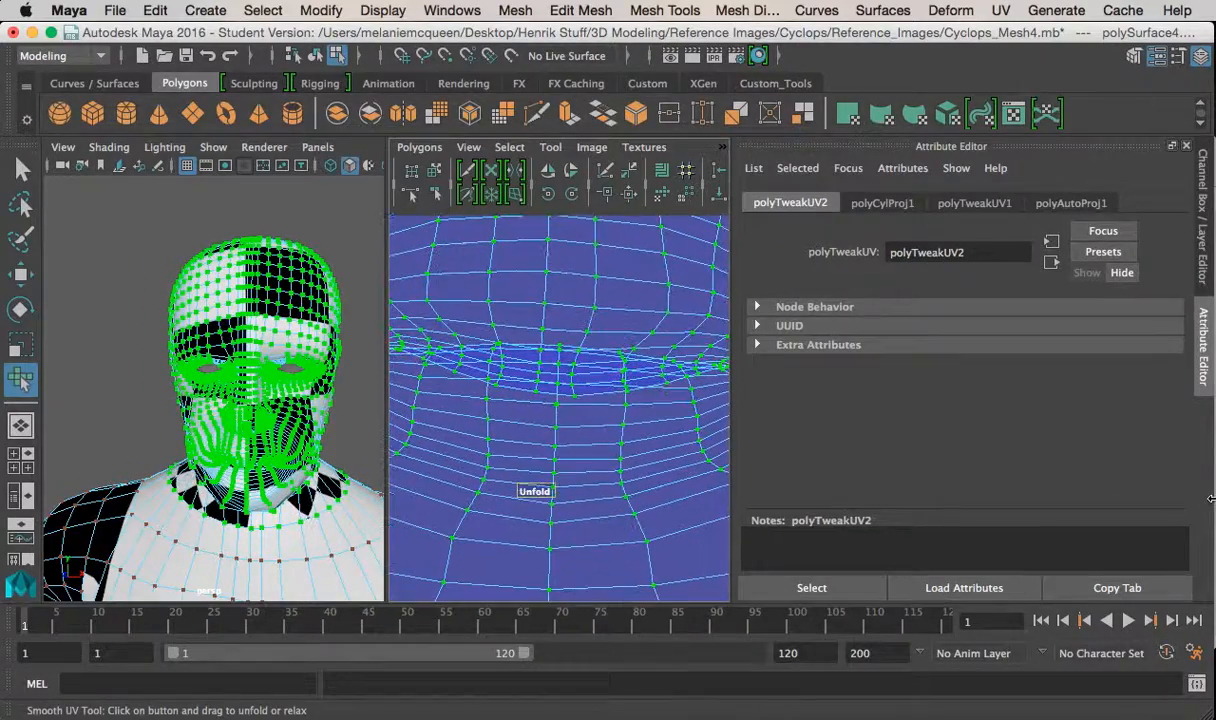
click(510, 453)
drag(535, 464, 1212, 450)
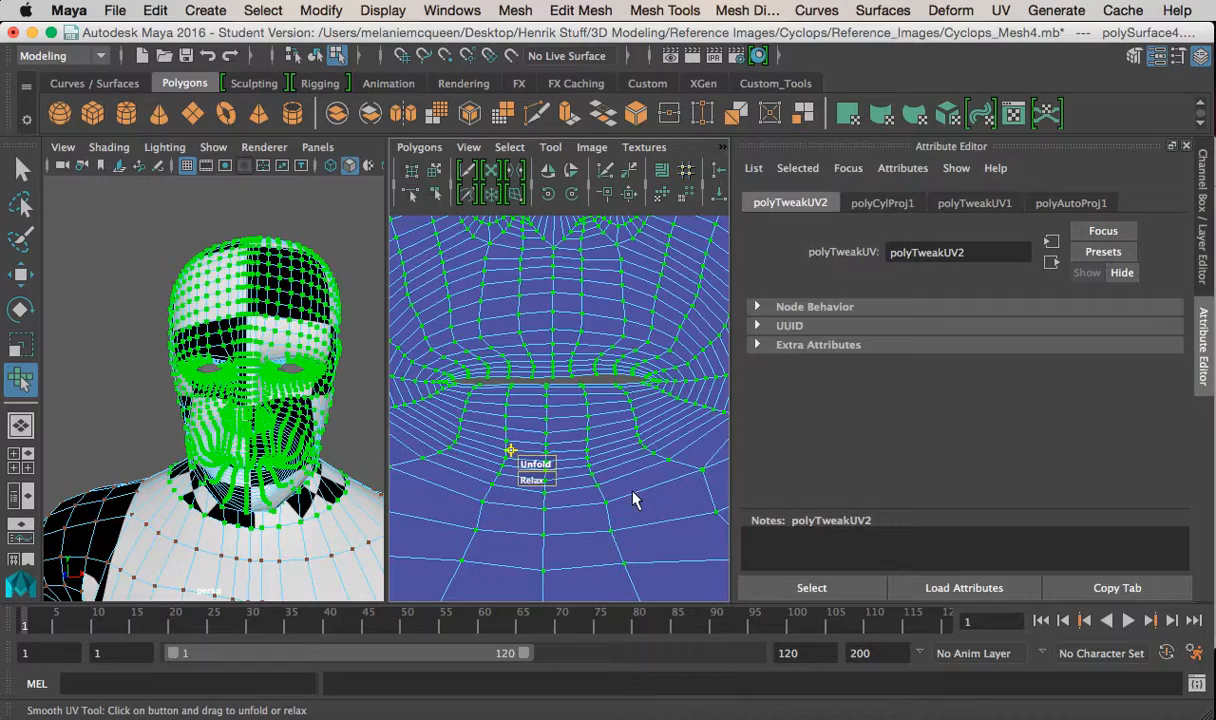
drag(590, 460, 490, 461)
scroll(592, 489, up, 5)
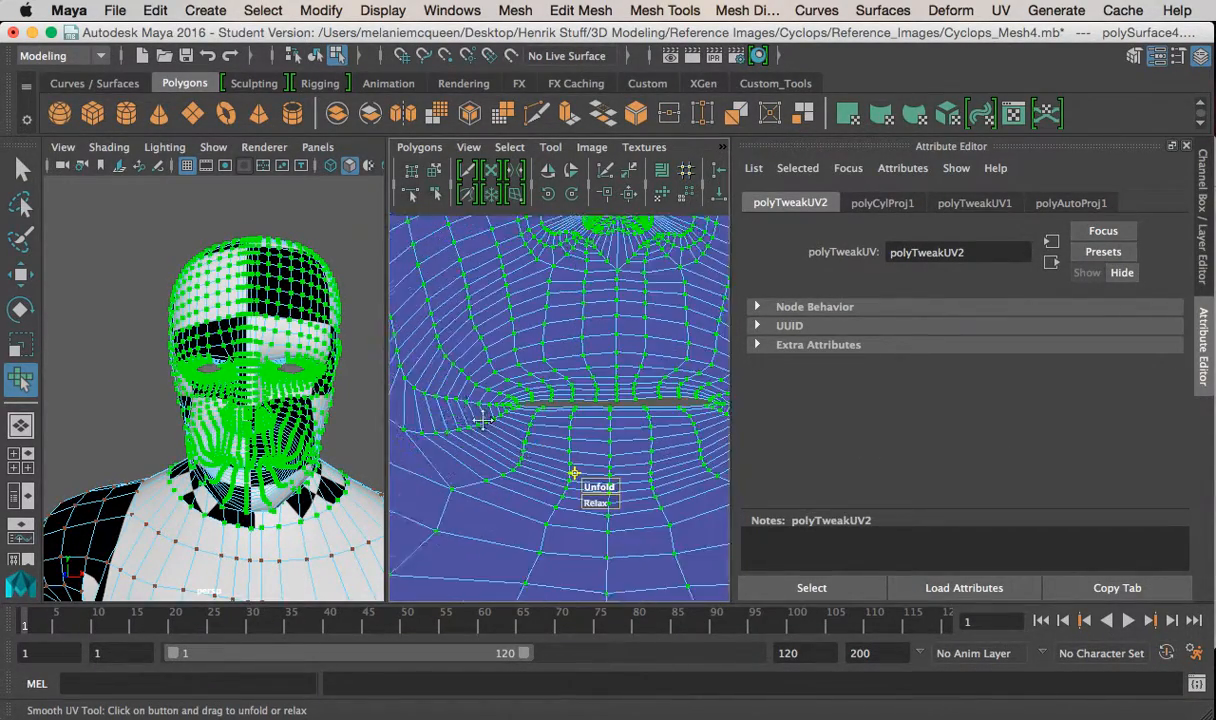
scroll(440, 440, down, 6)
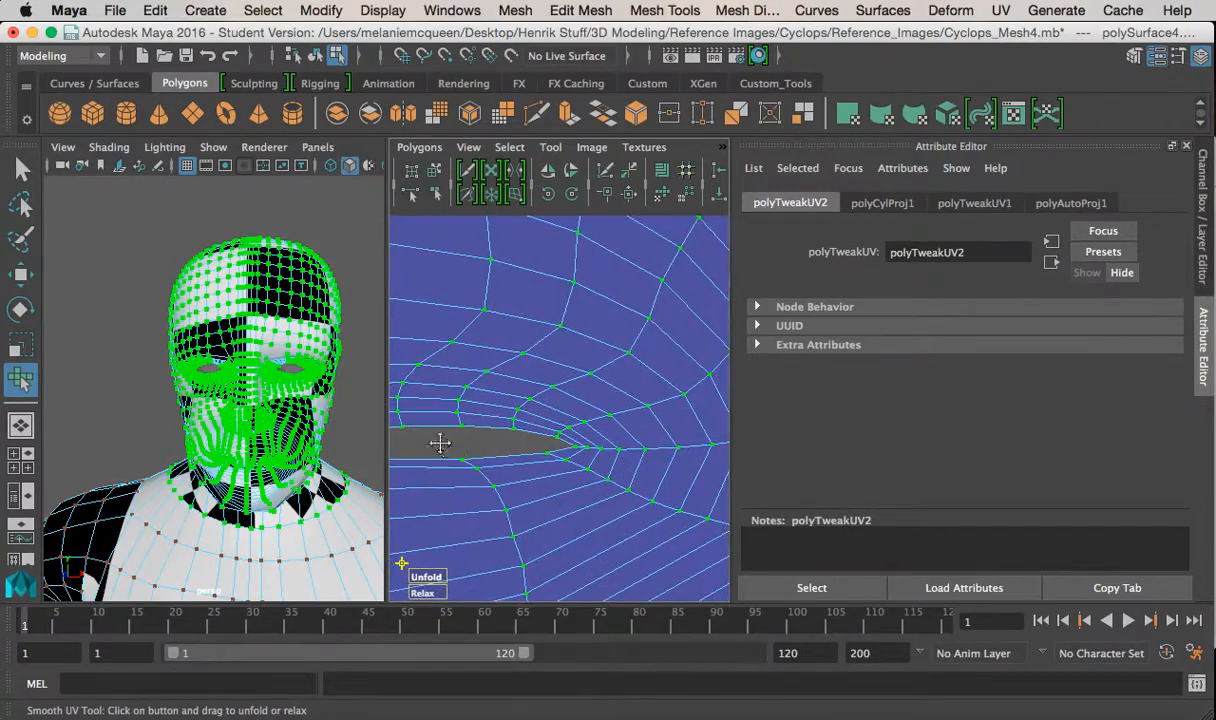
alt+middle_drag(525, 421, 472, 408)
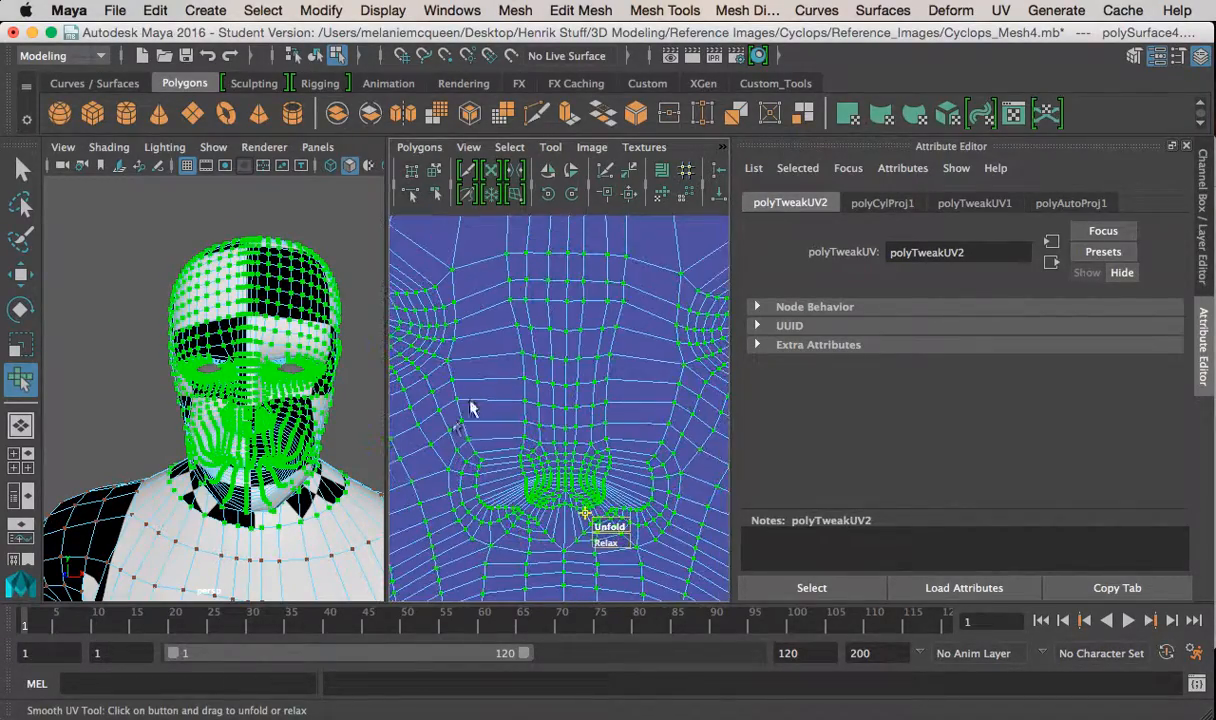
scroll(546, 425, down, 8)
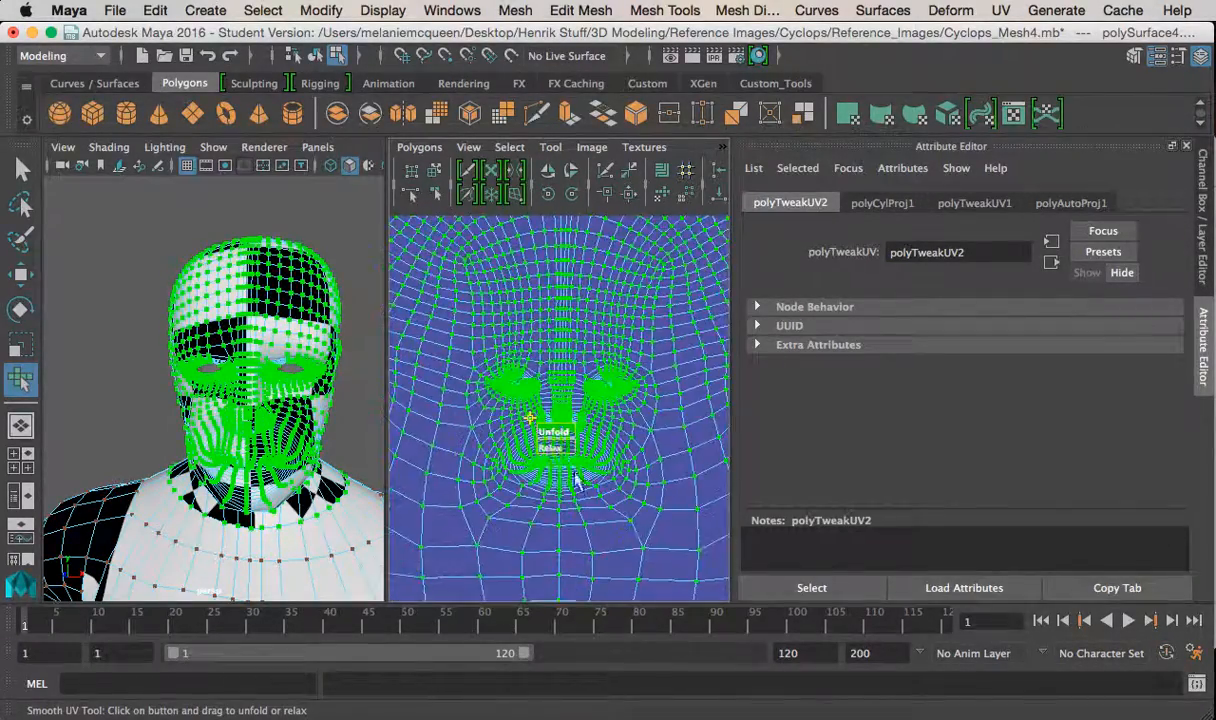
Scale up the unfolded head shell for smaller checker squares and move it away from the checker tile
key(r)
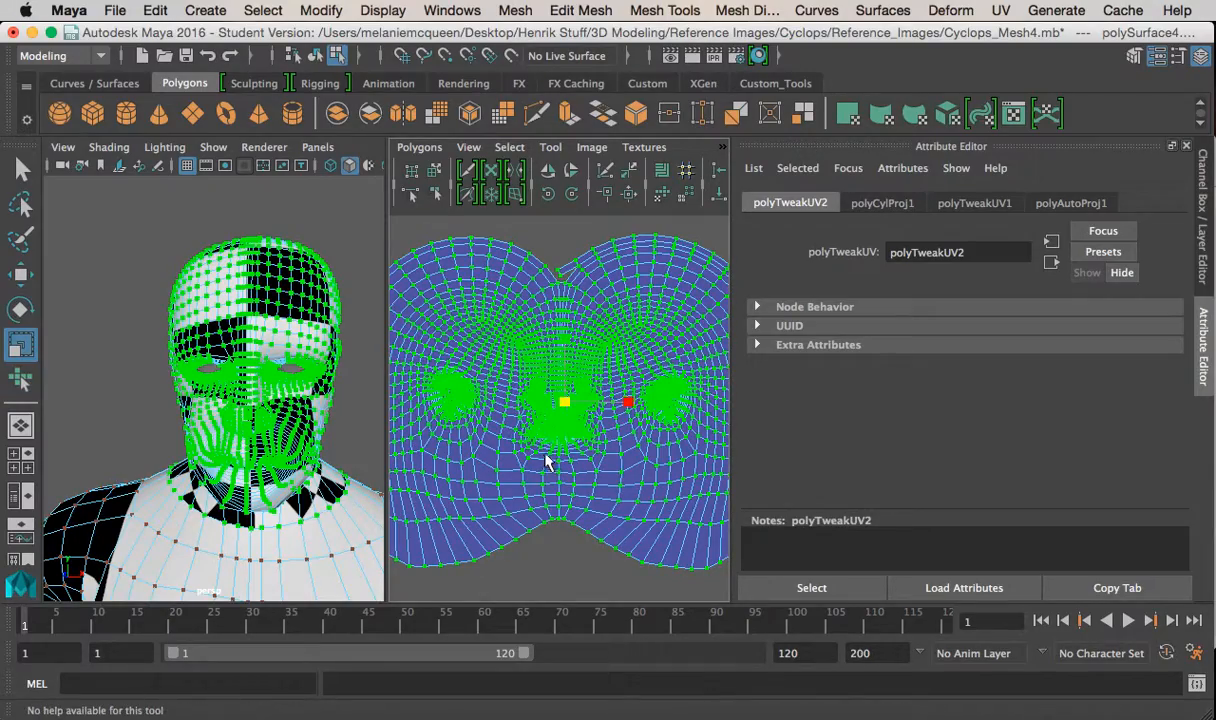
drag(566, 410, 634, 470)
scroll(507, 312, down, 5)
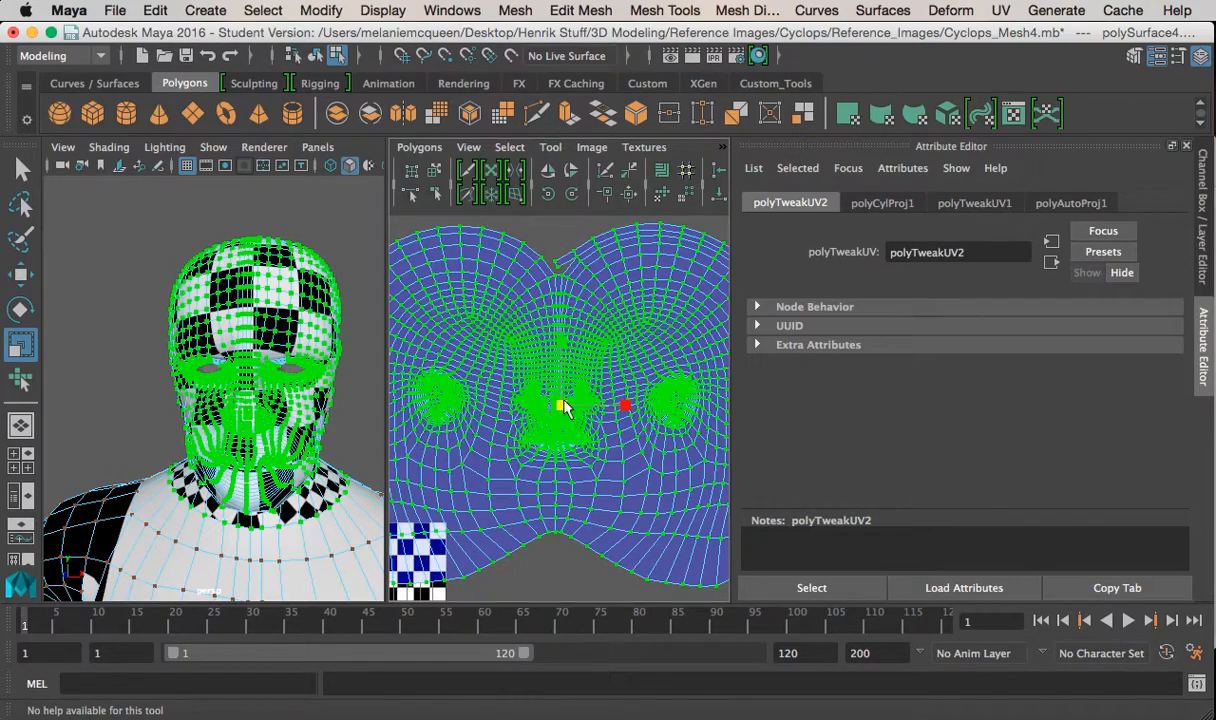
key(w)
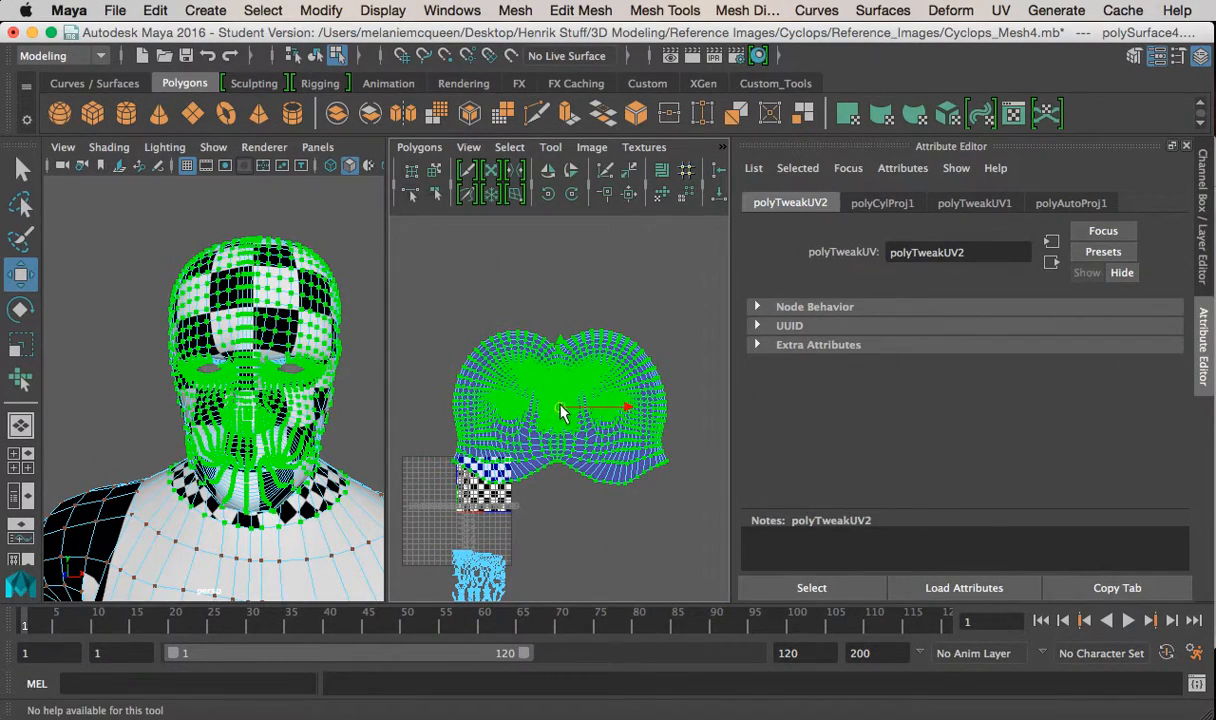
drag(565, 413, 657, 347)
Return the mesh to object mode and examine the checker pattern on the unfolded head
right_click(302, 311)
click(391, 190)
alt+drag(316, 320, 316, 400)
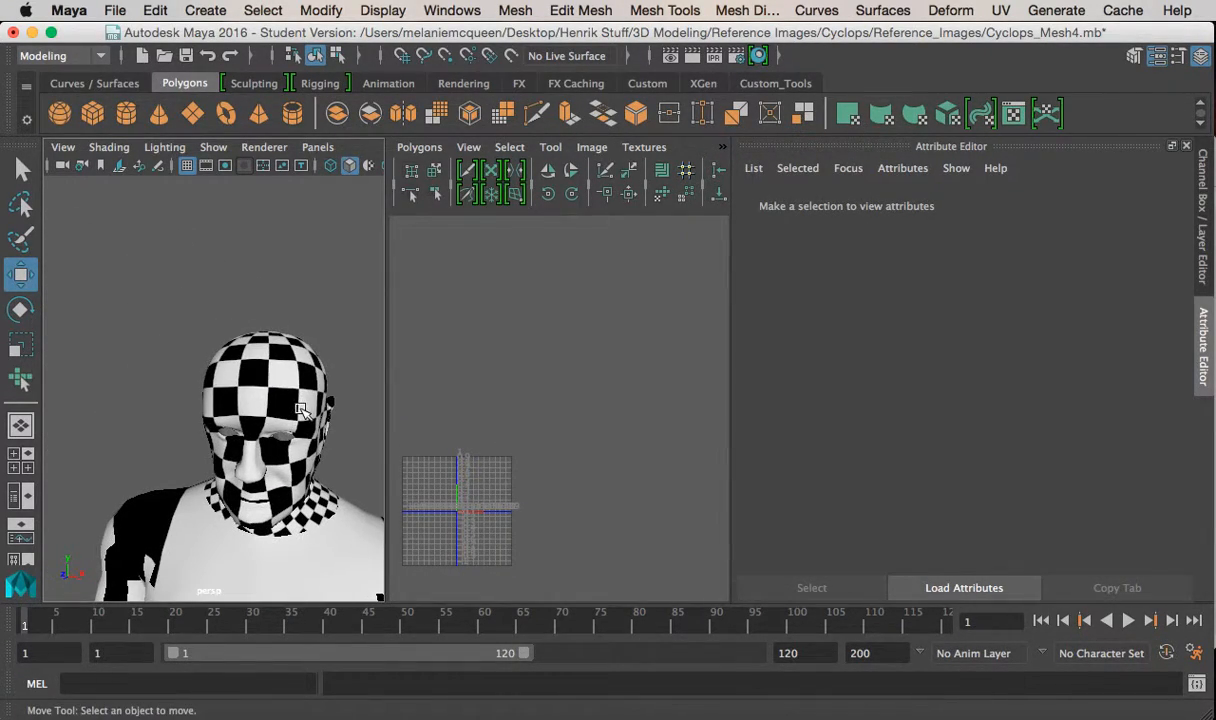
Rejoin the loose strip at the upper notch of the head's shell by moving and sewing its split UV edge
click(297, 394)
scroll(629, 312, up, 8)
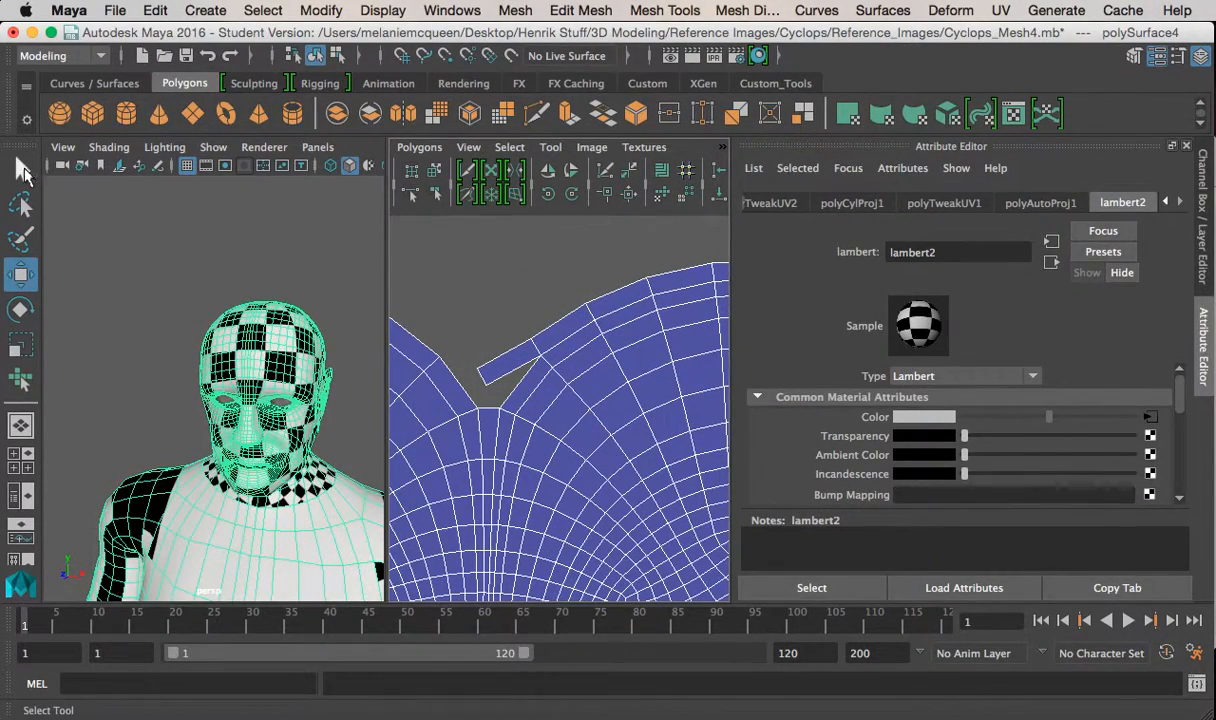
right_drag(564, 366, 565, 316)
click(511, 396)
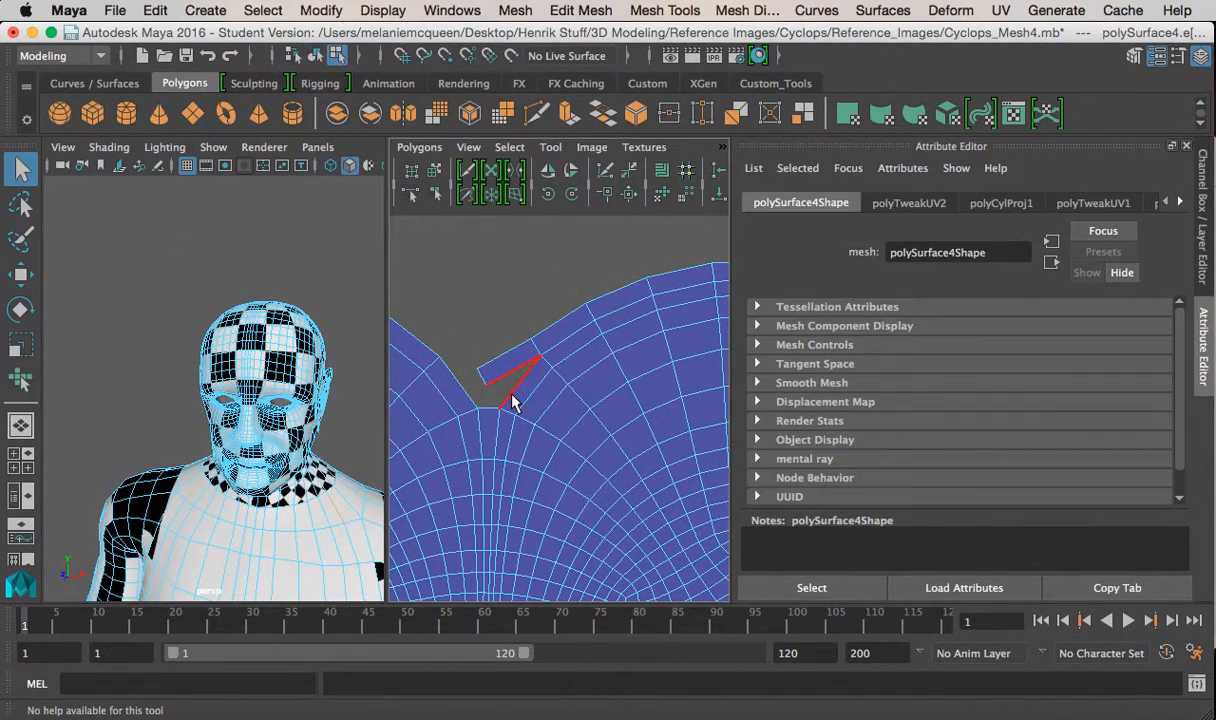
click(419, 147)
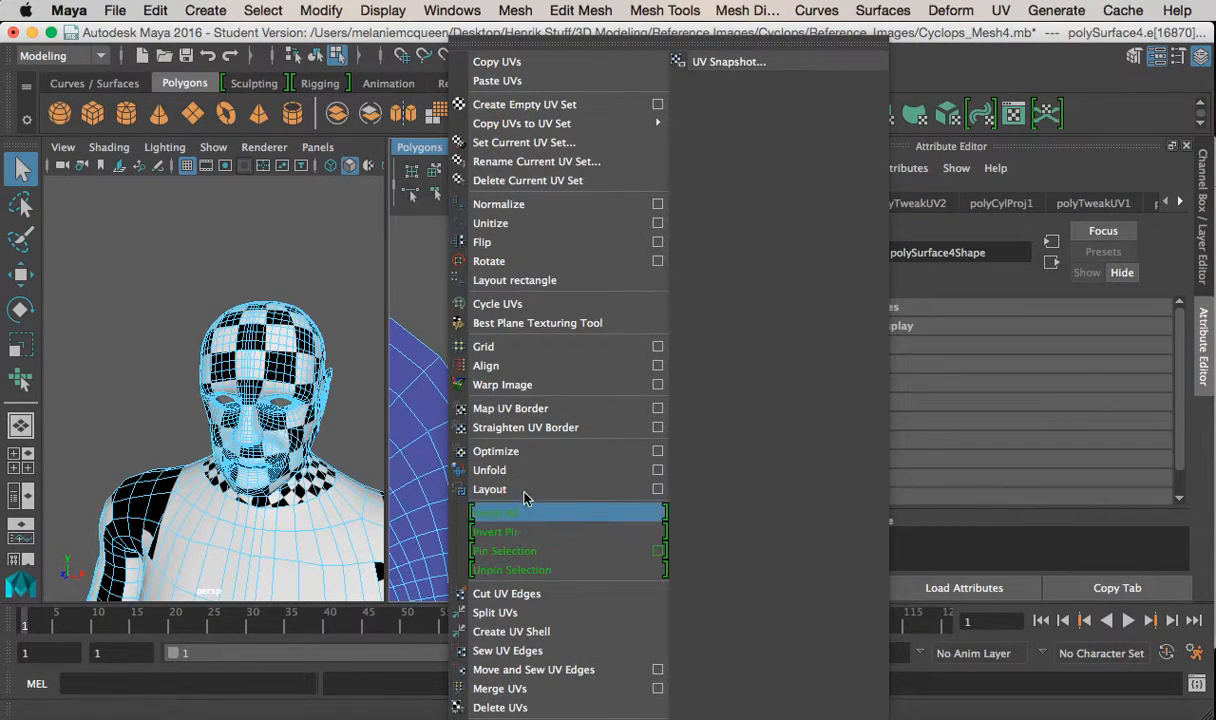
click(547, 653)
Examine the checker pattern on the face, ear, neck and back of the head for distortion and seams
click(434, 171)
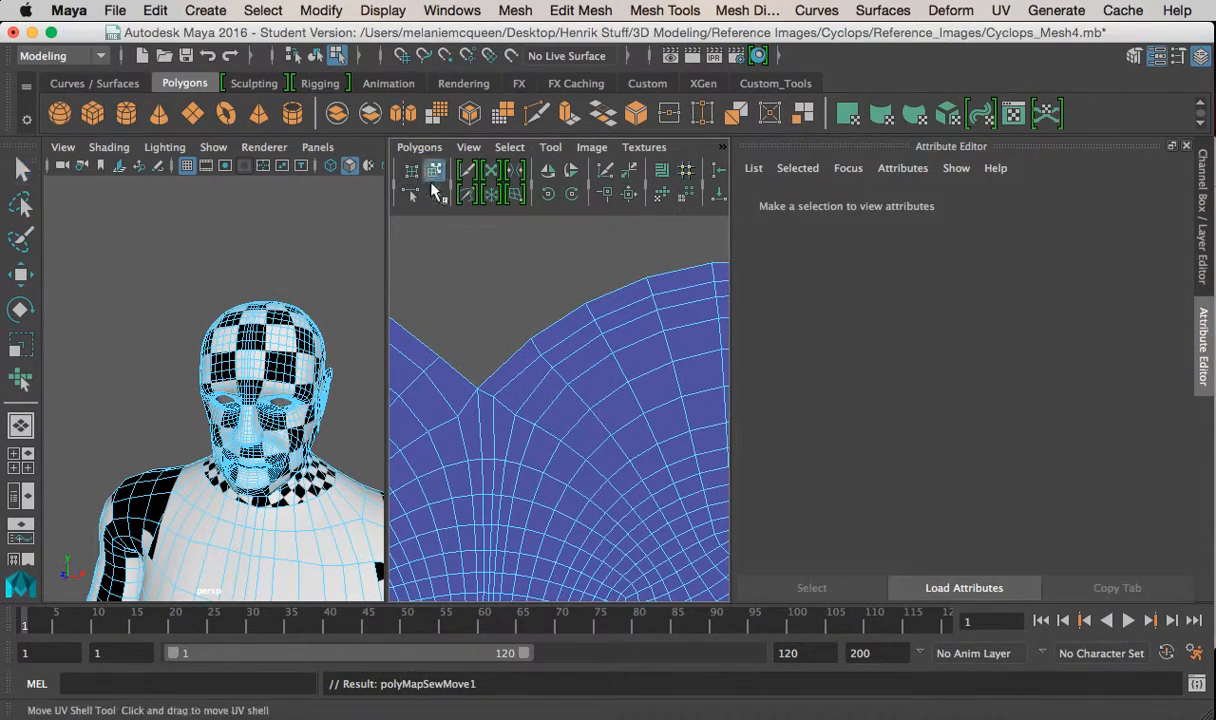
click(530, 430)
alt+drag(285, 418, 100, 408)
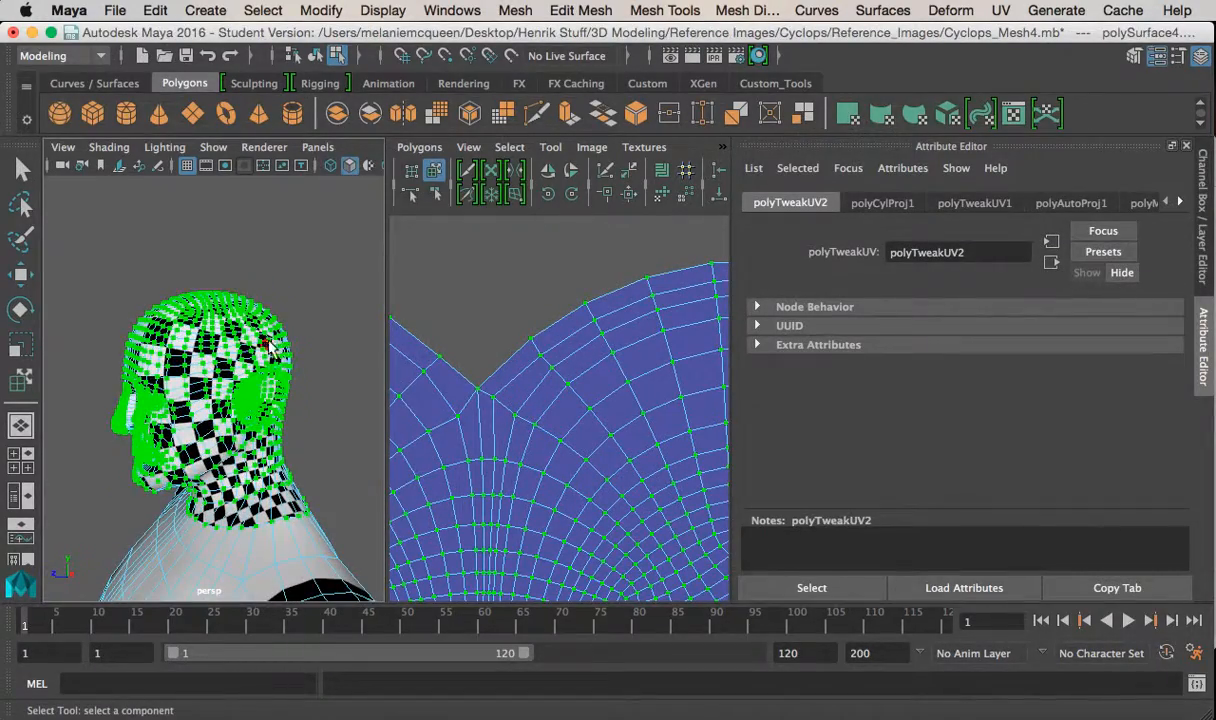
click(254, 325)
click(298, 350)
alt+drag(298, 350, 160, 352)
alt+right_drag(160, 352, 308, 360)
alt+drag(312, 310, 461, 397)
alt+drag(225, 305, 307, 293)
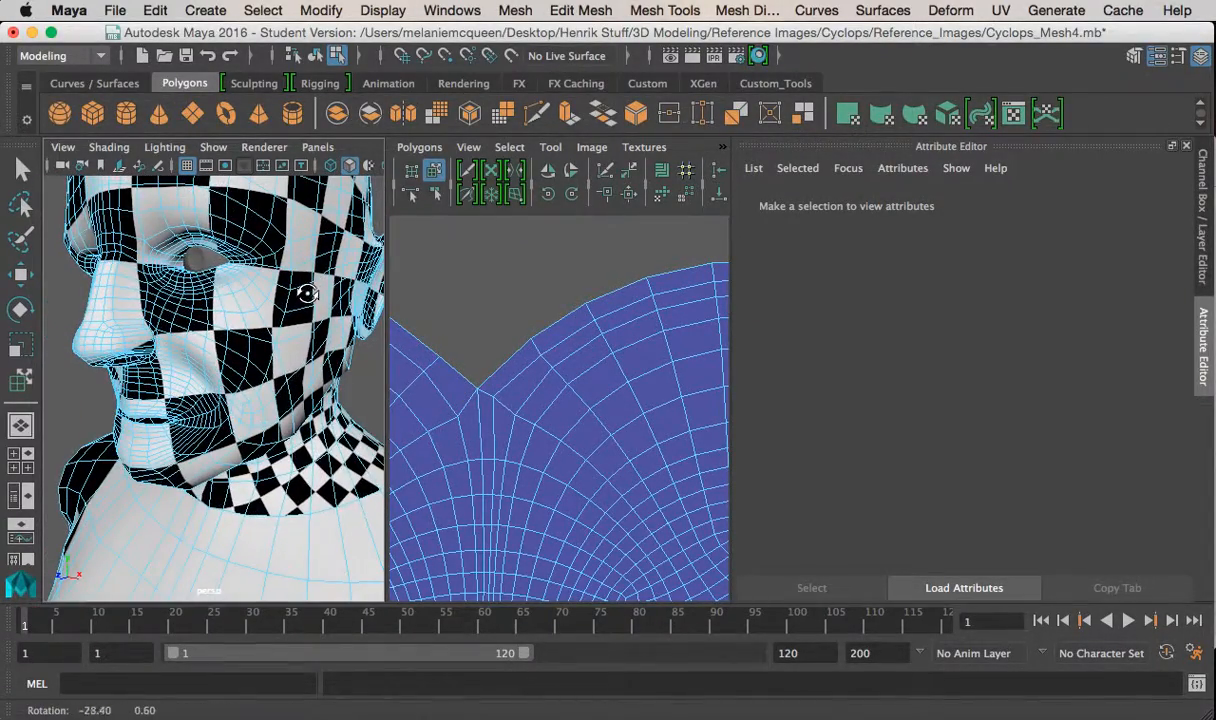
alt+right_drag(280, 383, 282, 421)
alt+drag(282, 421, 92, 429)
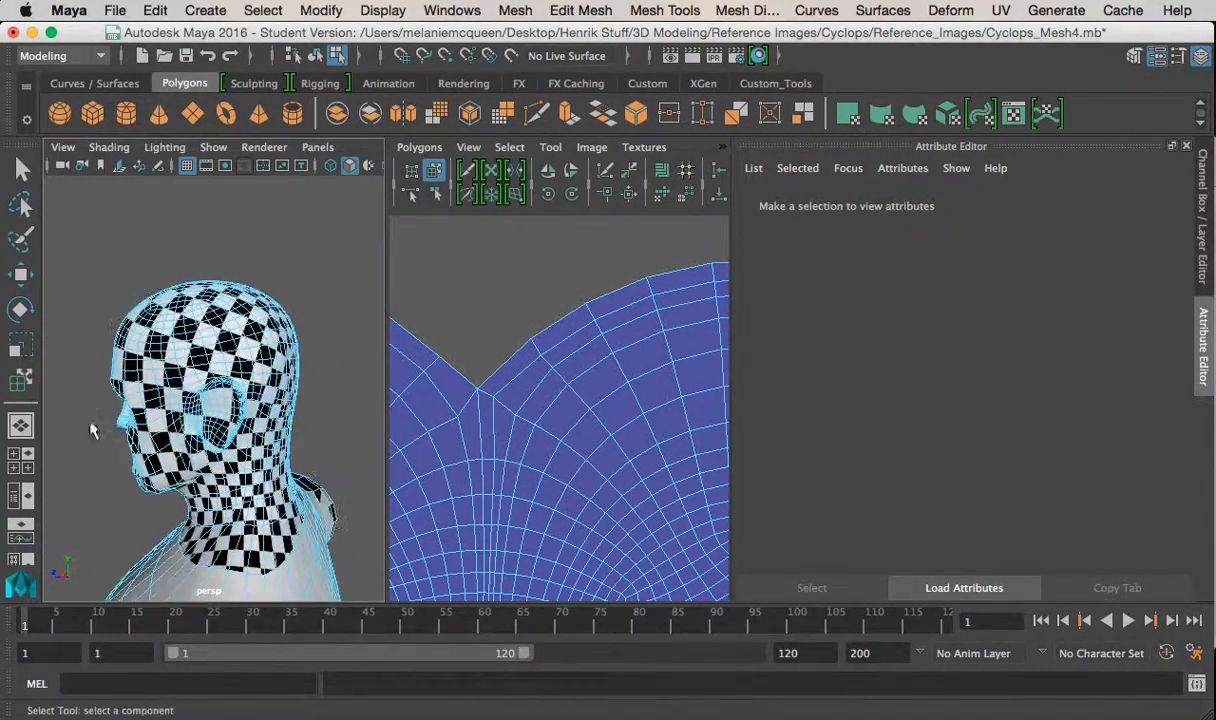
alt+right_drag(92, 429, 132, 422)
alt+drag(132, 422, 82, 424)
alt+right_drag(82, 424, 196, 428)
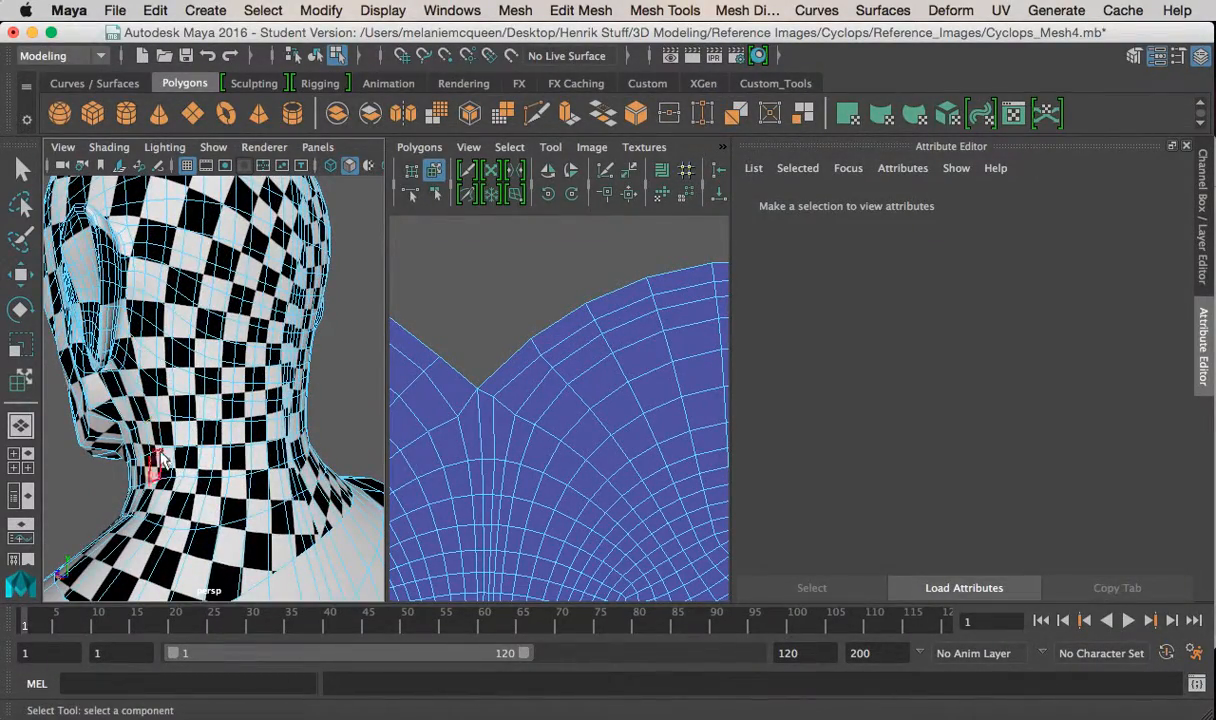
alt+drag(177, 532, 285, 316)
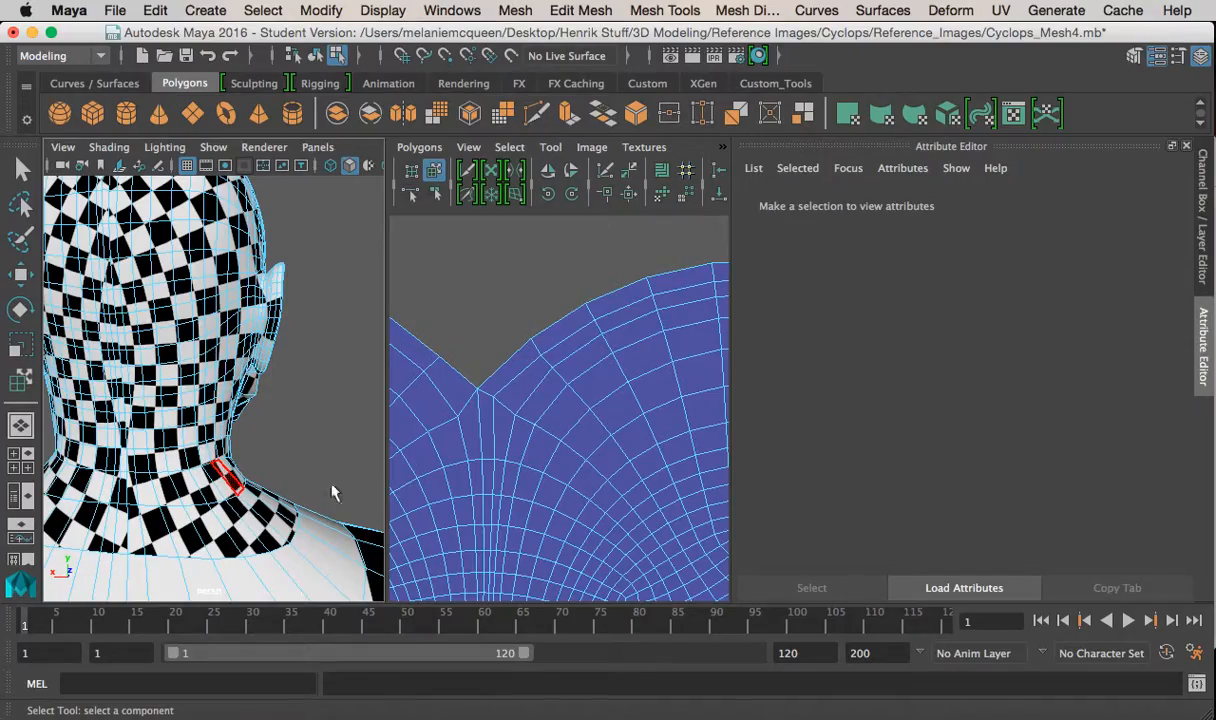
Examine the whole head shell and where it sits relative to the arm shell and the remaining UV pieces
alt+right_drag(510, 467, 426, 394)
alt+middle_drag(553, 550, 577, 466)
alt+right_drag(583, 481, 505, 345)
alt+middle_drag(505, 345, 503, 420)
alt+right_drag(503, 420, 433, 284)
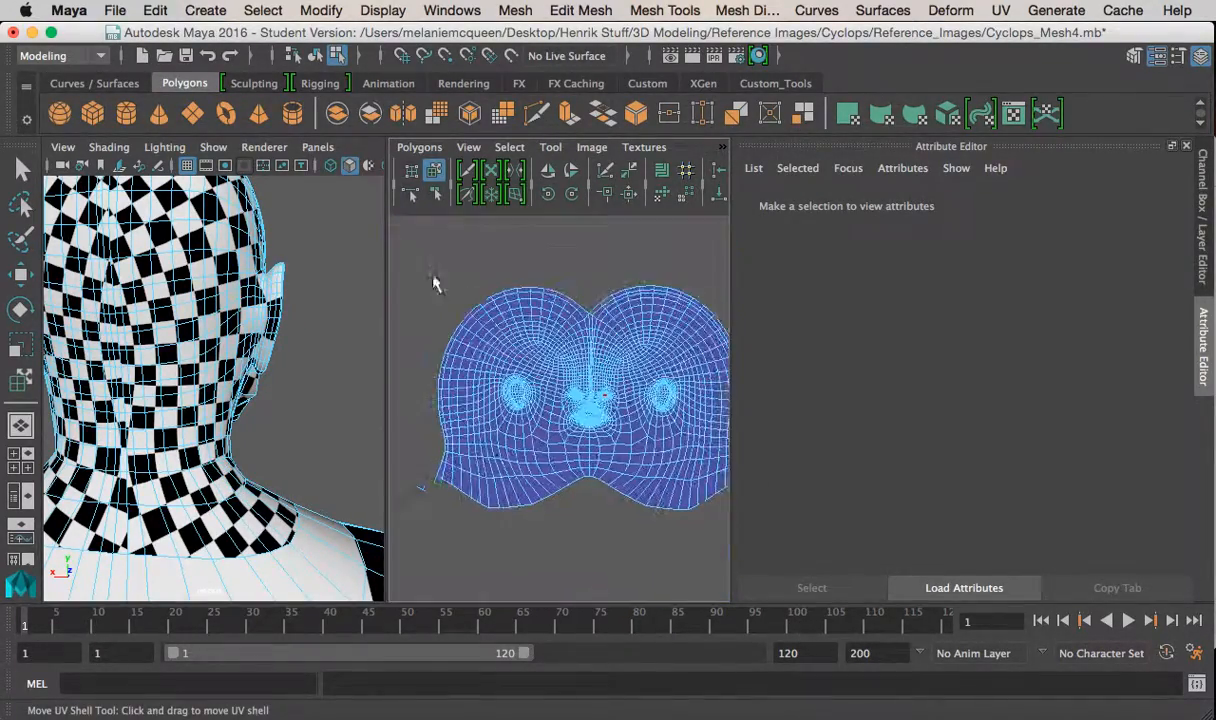
alt+middle_drag(515, 460, 589, 404)
alt+right_drag(589, 404, 485, 372)
alt+middle_drag(485, 372, 546, 335)
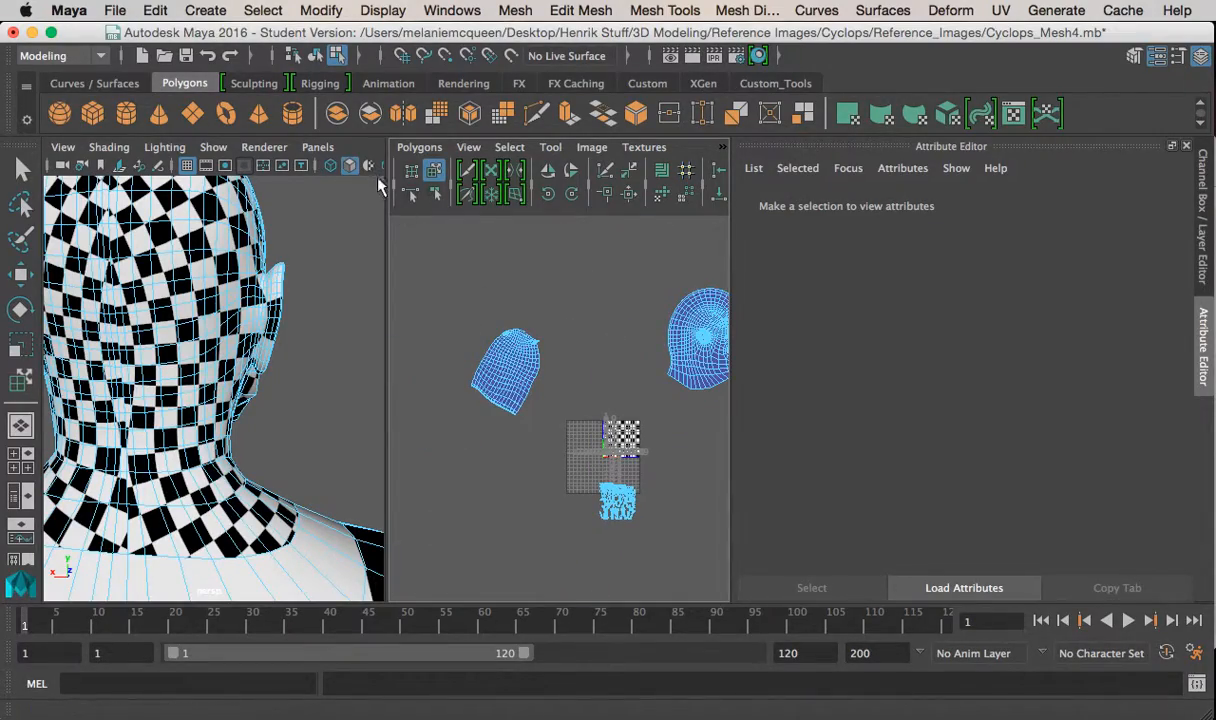
Select the loop of faces around the character's right shoulder on the checkered body
alt+drag(158, 337, 500, 349)
alt+right_drag(365, 346, 262, 350)
alt+middle_drag(264, 370, 257, 336)
alt+drag(257, 336, 317, 321)
alt+middle_drag(300, 352, 302, 308)
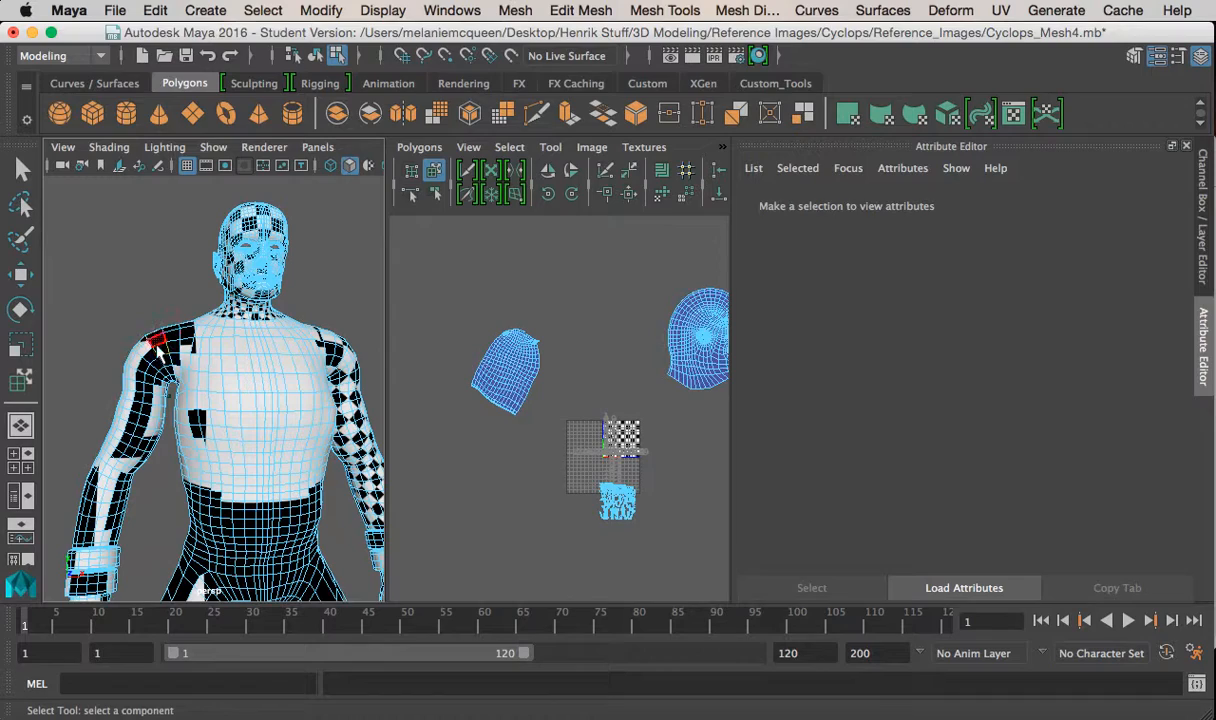
click(155, 338)
alt+middle_drag(181, 330, 228, 335)
alt+right_drag(150, 345, 214, 357)
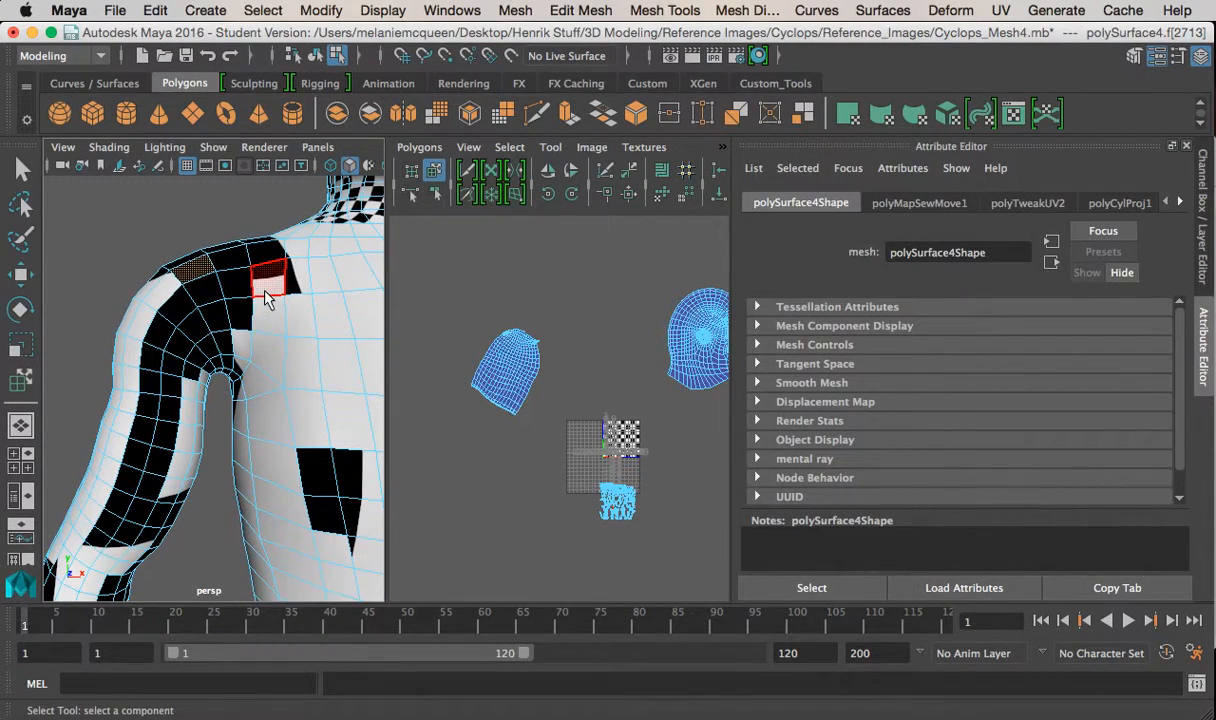
shift+double_click(239, 290)
Add the right arm's faces between the shoulder and forearm to the selection
alt+middle_drag(240, 291, 265, 315)
alt+right_drag(265, 315, 195, 218)
alt+drag(78, 288, 98, 288)
drag(87, 276, 180, 414)
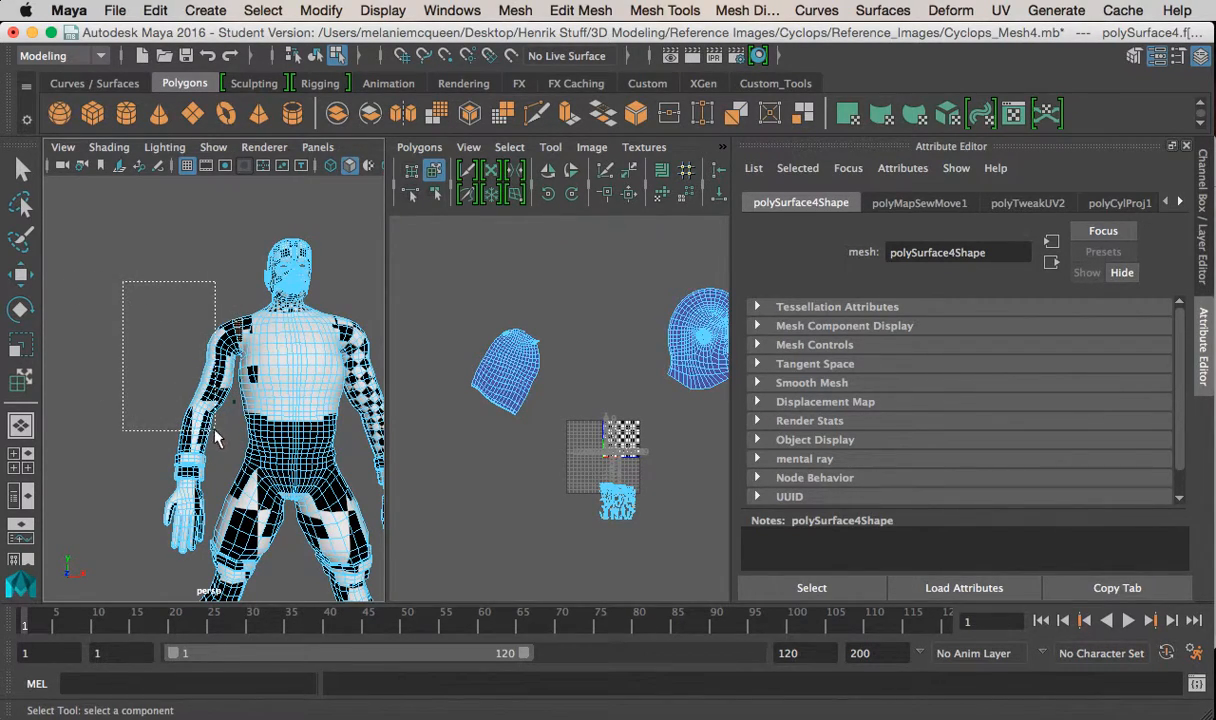
alt+right_drag(193, 381, 268, 324)
alt+drag(268, 324, 185, 360)
Enlarge the perspective view with untextured shading and add the narrow face loops at the wrist to the arm selection
key(space)
alt+drag(227, 412, 226, 350)
shift+click(264, 508)
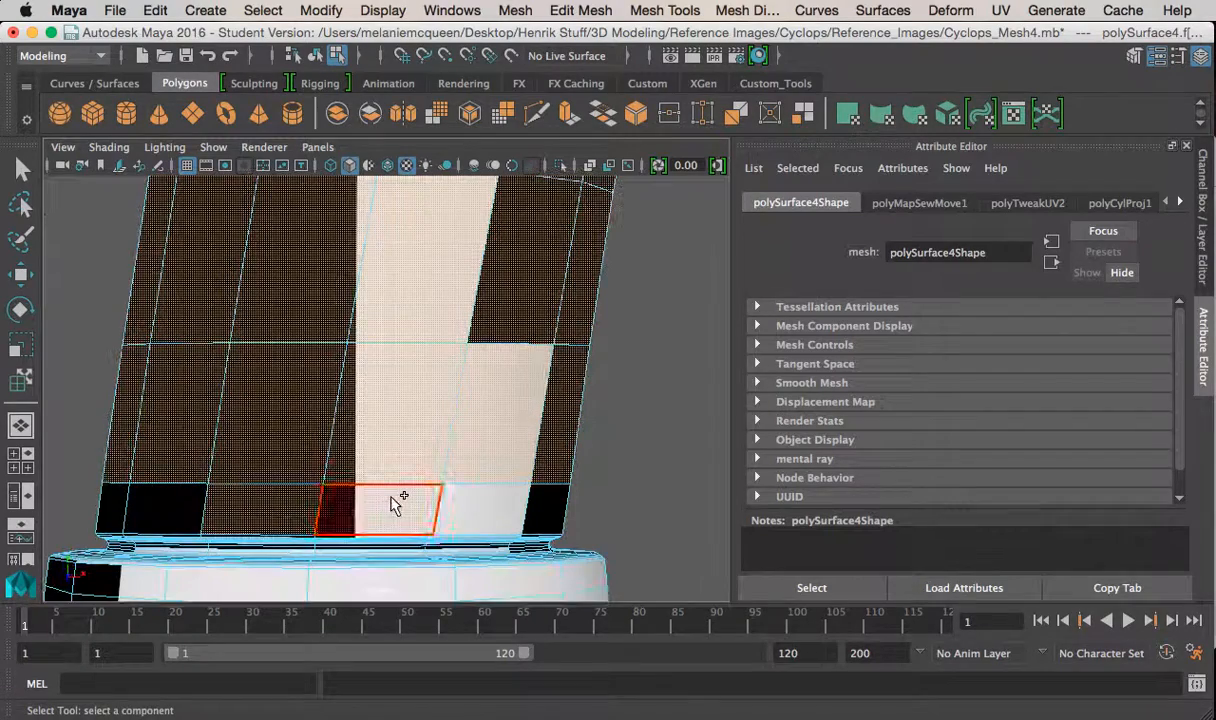
mouse_move(366, 453)
alt+right_down()
mouse_move(388, 461)
mouse_move(376, 428)
mouse_move(367, 440)
alt+right_up()
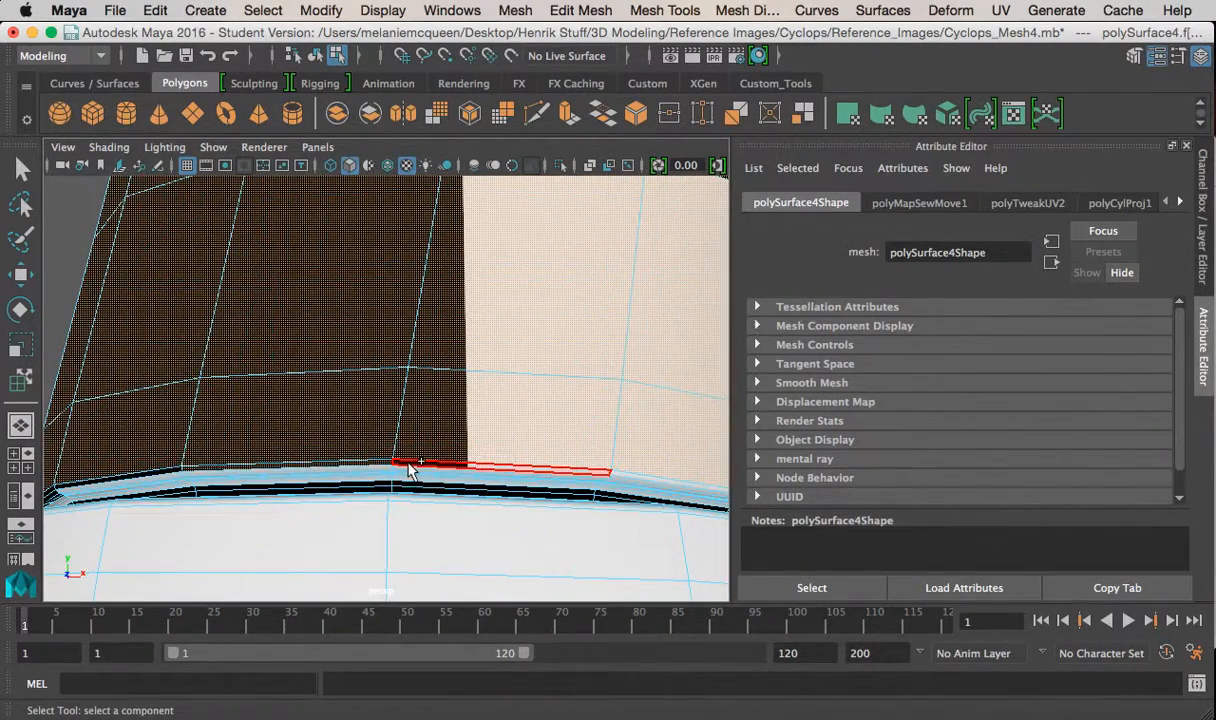
alt+drag(410, 470, 338, 475)
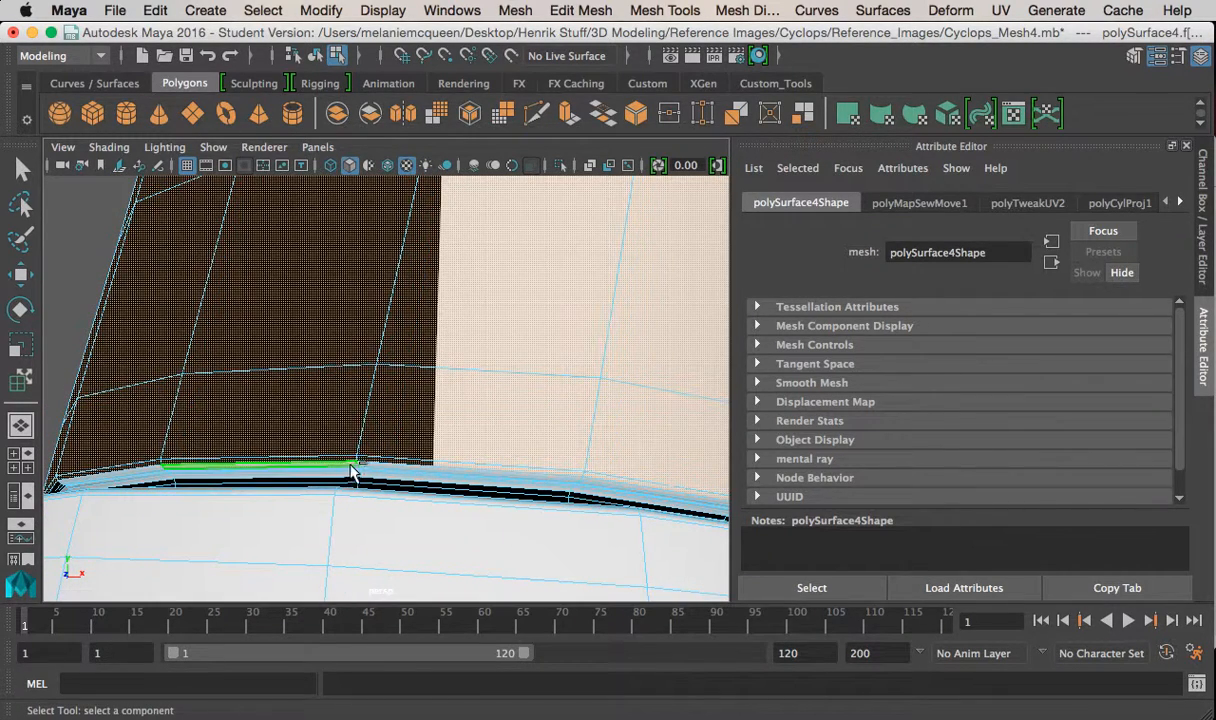
key(5)
mouse_move(361, 461)
alt+middle_down()
mouse_move(350, 425)
mouse_move(374, 458)
alt+middle_up()
scroll(376, 462, up, 4)
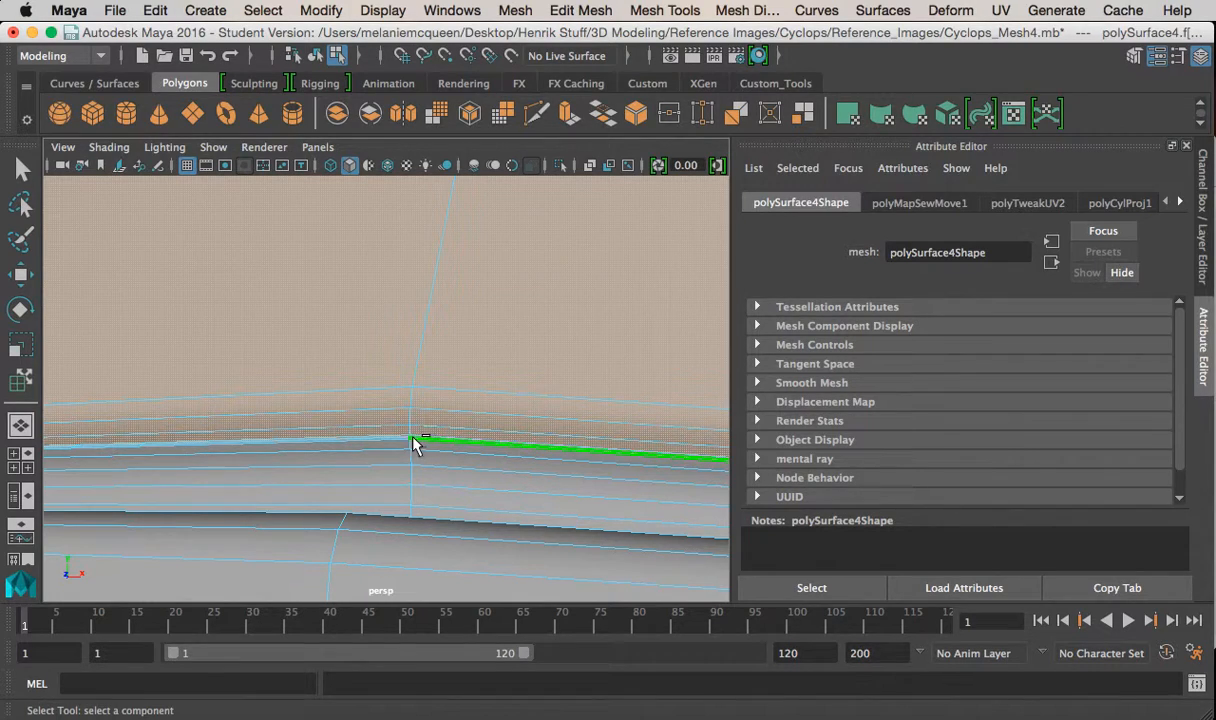
shift+click(409, 439)
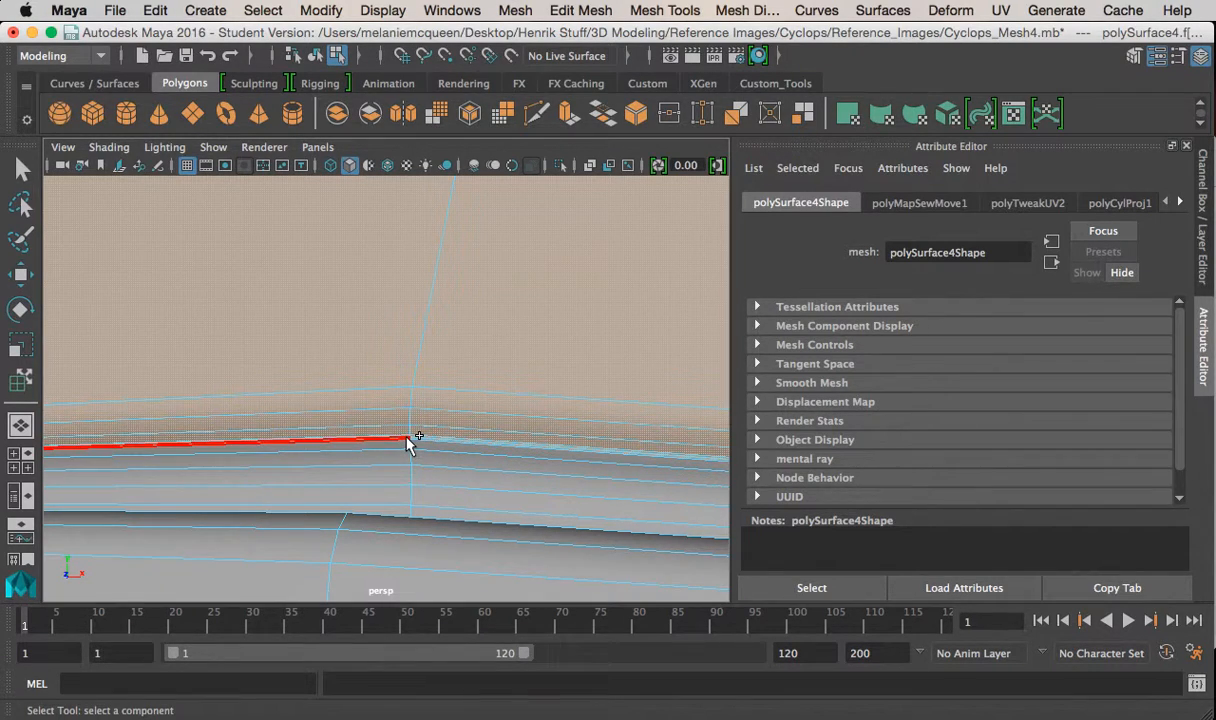
shift+click(394, 452)
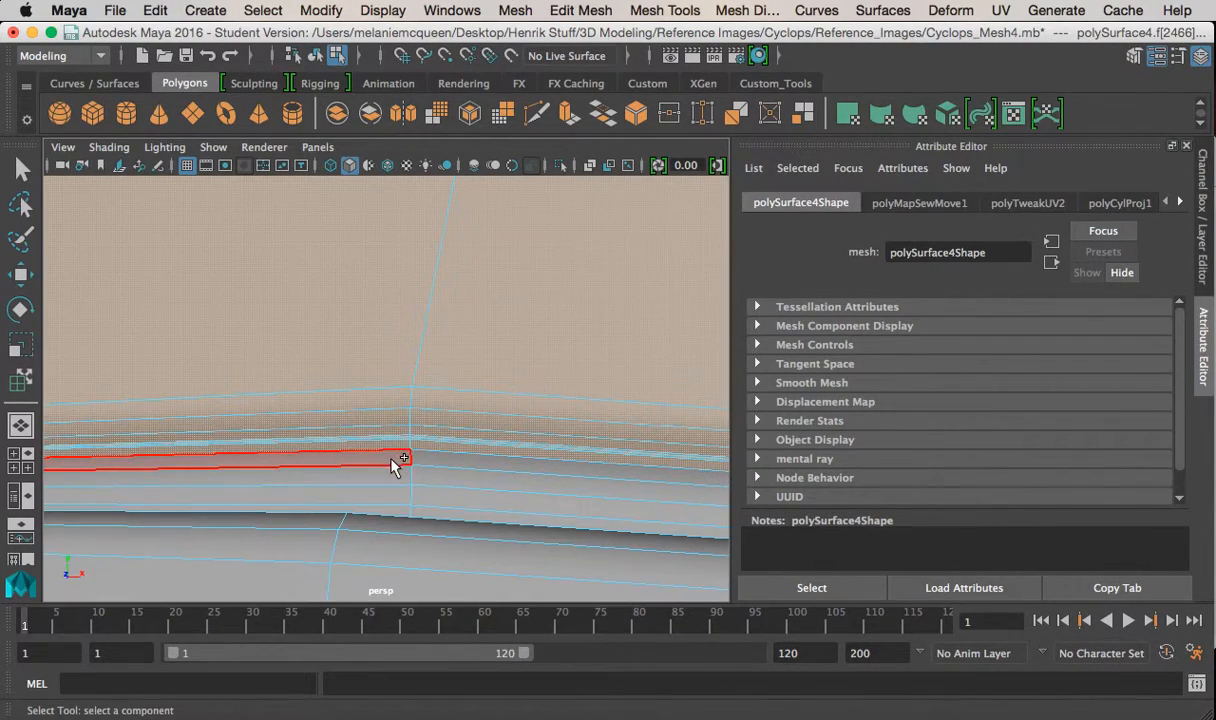
Extend the face selection through the wrist groove and isolate the selected faces
alt+drag(415, 498, 415, 503)
alt+middle_drag(415, 503, 411, 484)
alt+right_drag(411, 484, 407, 481)
alt+drag(407, 487, 379, 480)
scroll(379, 485, up, 5)
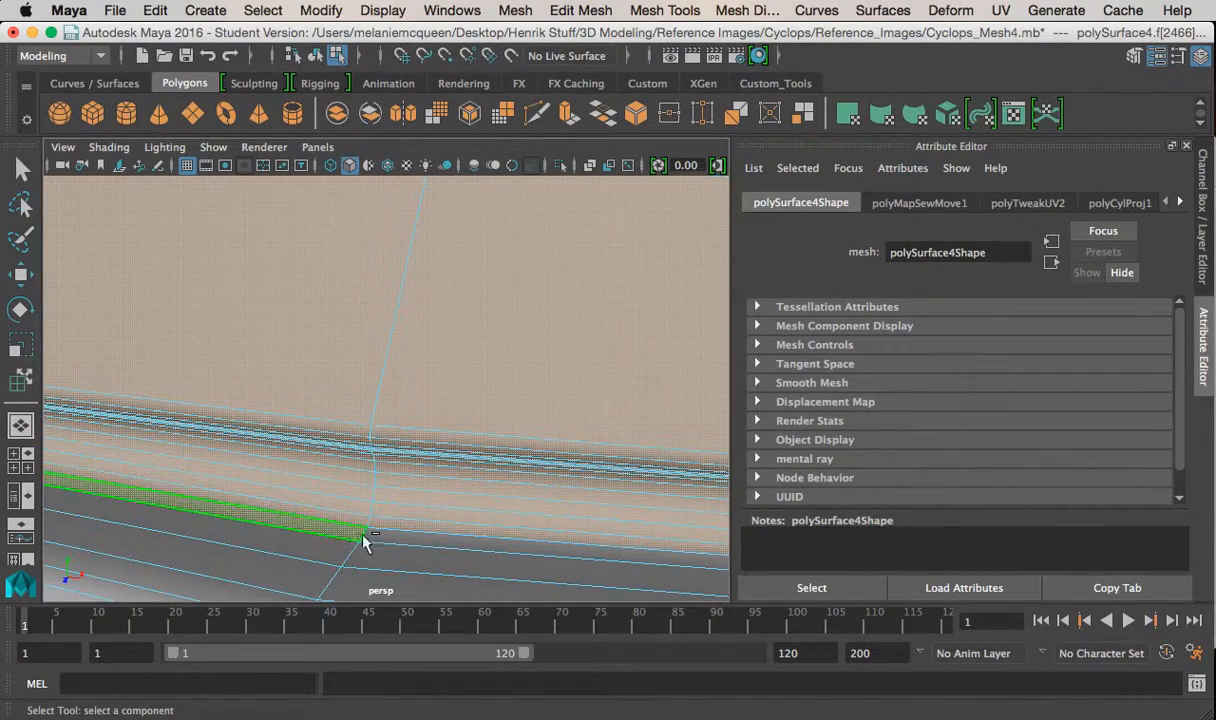
key(super+z)
scroll(383, 532, down, 5)
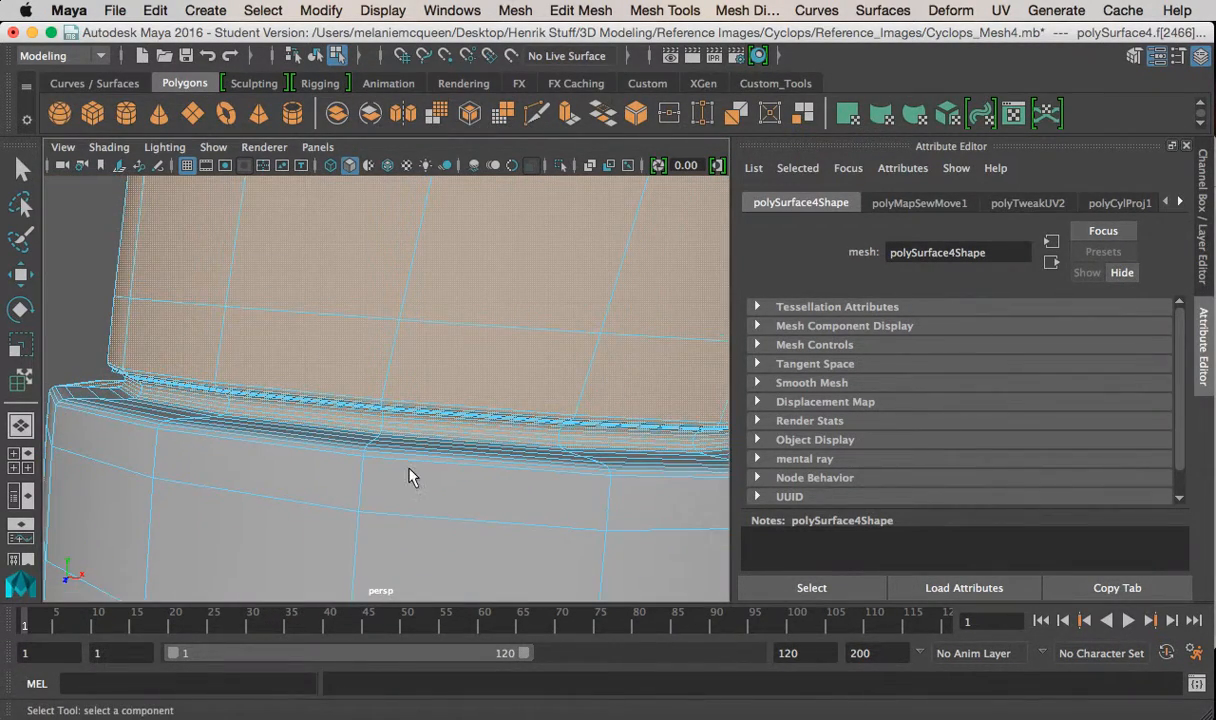
scroll(393, 445, down, 5)
key(ctrl+1)
alt+drag(376, 411, 345, 403)
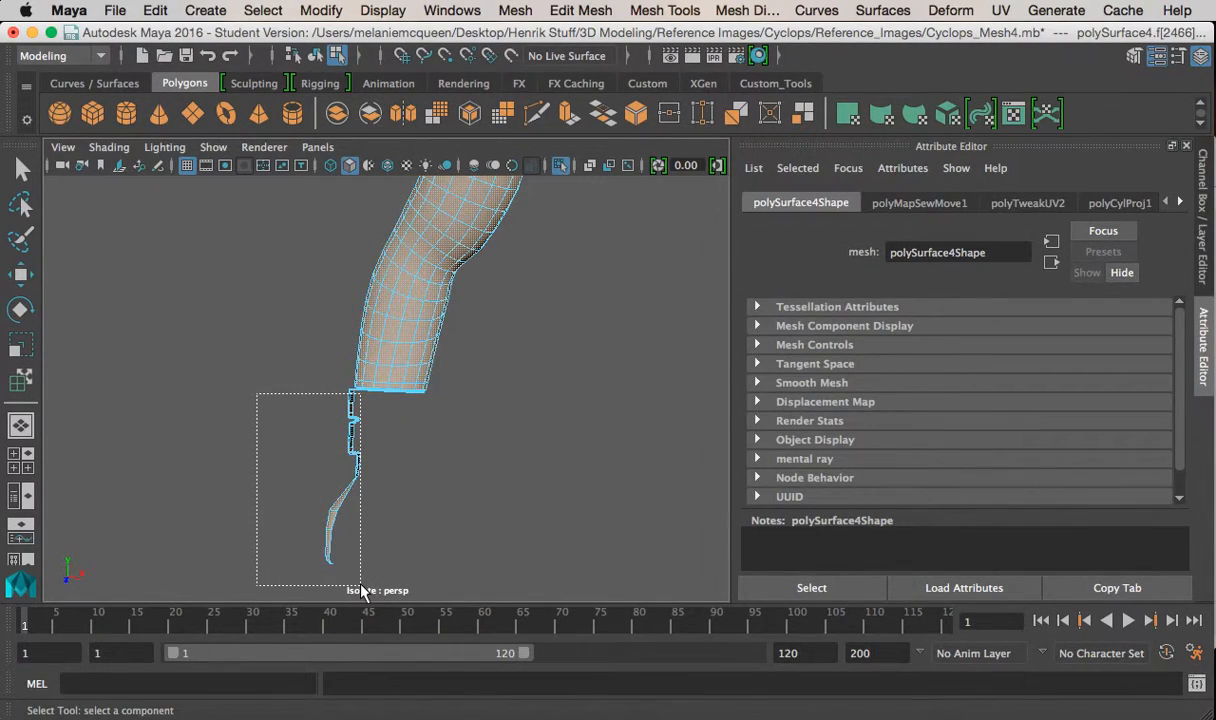
Deselect the stray hand strip and the cuff faces below the wrist groove, and refresh the isolated view
alt+right_drag(300, 437, 483, 578)
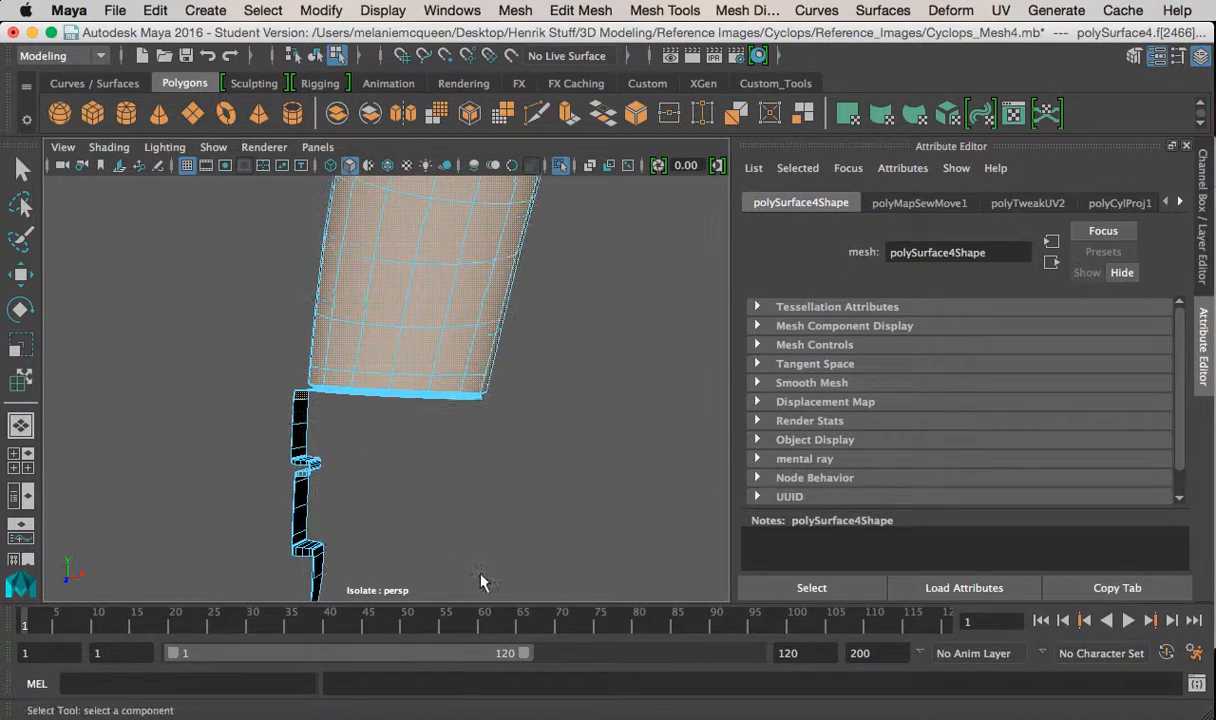
alt+drag(372, 437, 603, 472)
alt+right_drag(340, 385, 475, 470)
alt+middle_drag(472, 560, 373, 464)
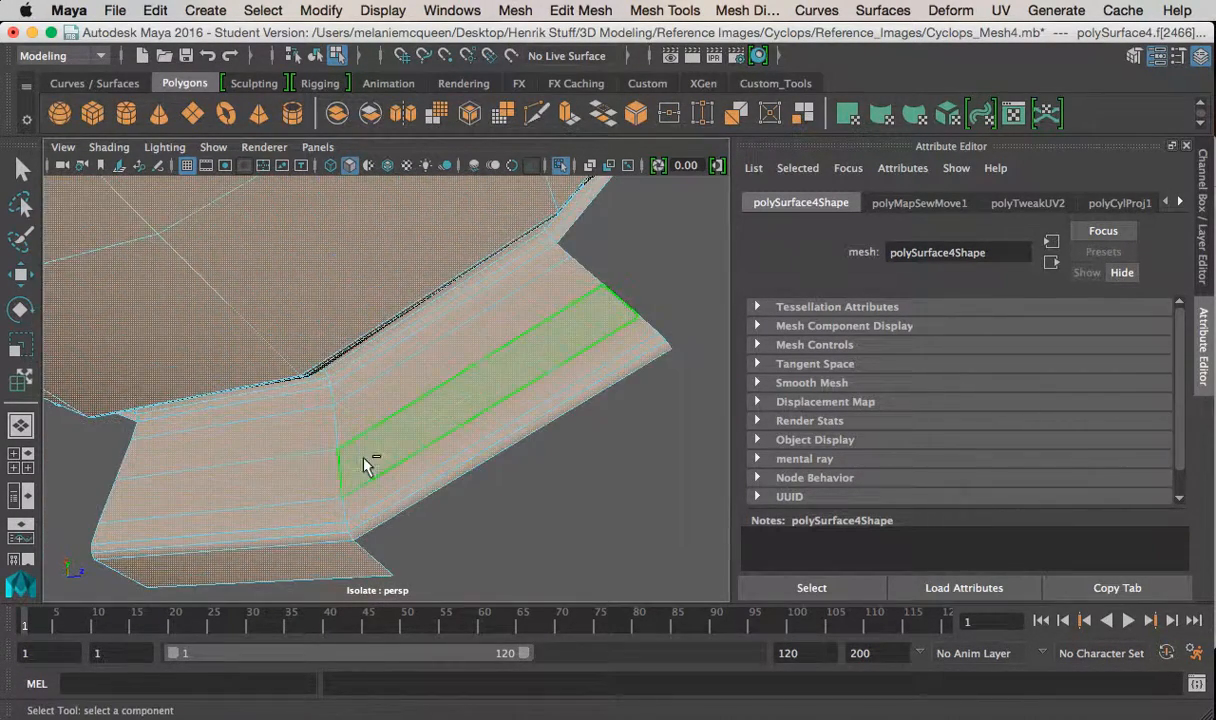
shift+click(401, 358)
shift+click(430, 369)
shift+click(389, 431)
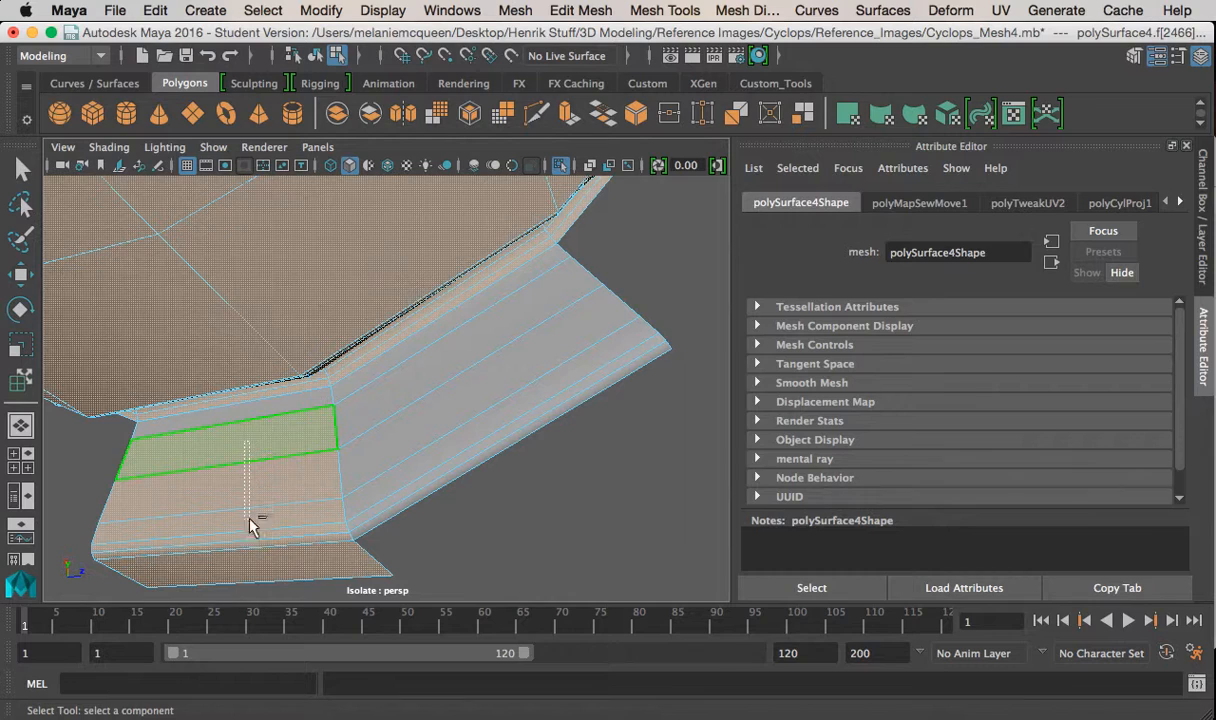
shift+drag(250, 519, 251, 565)
key(ctrl+1)
key(ctrl+1)
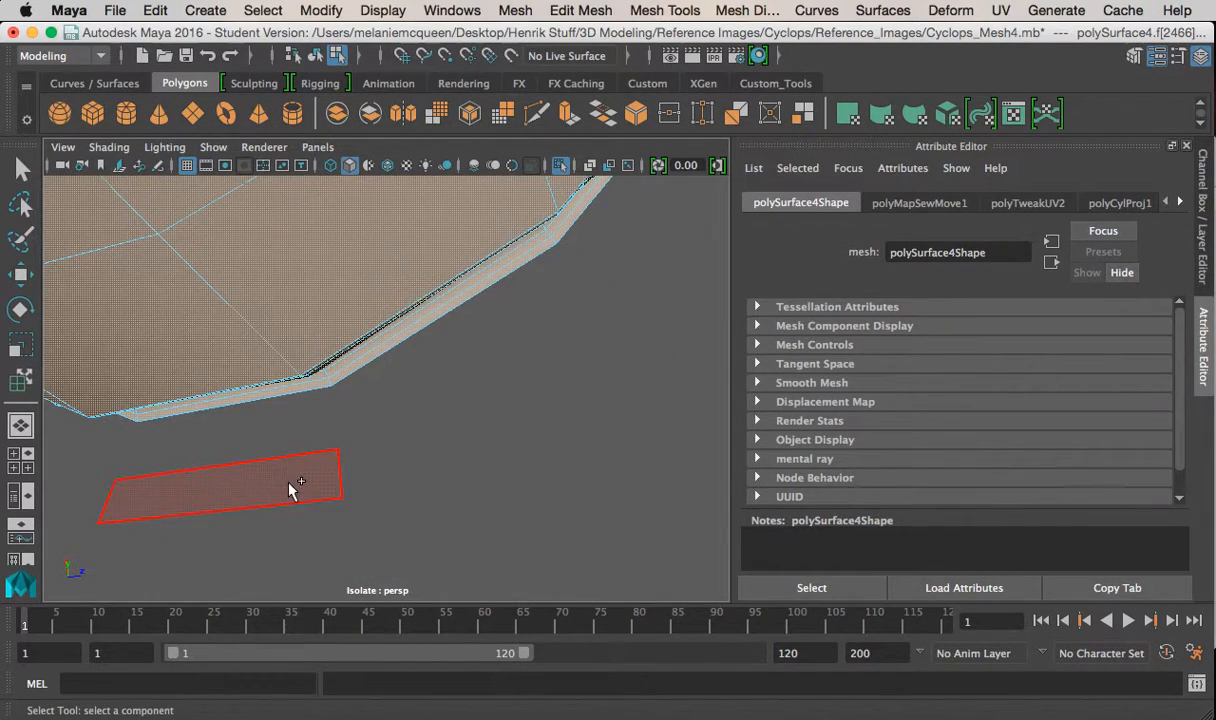
Deselect the stray strip of faces running from the shoulder over the head, leaving only the arm isolated
alt+right_drag(257, 473, 187, 345)
alt+drag(187, 345, 388, 313)
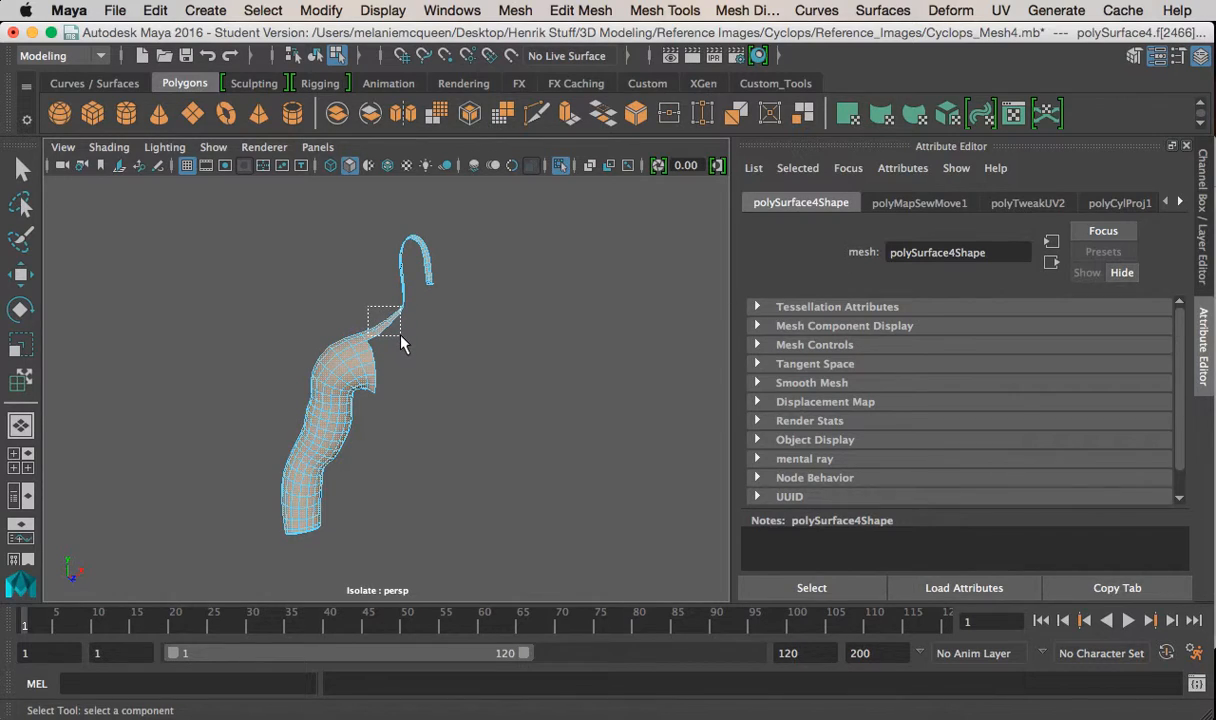
key(ctrl+1)
key(ctrl+1)
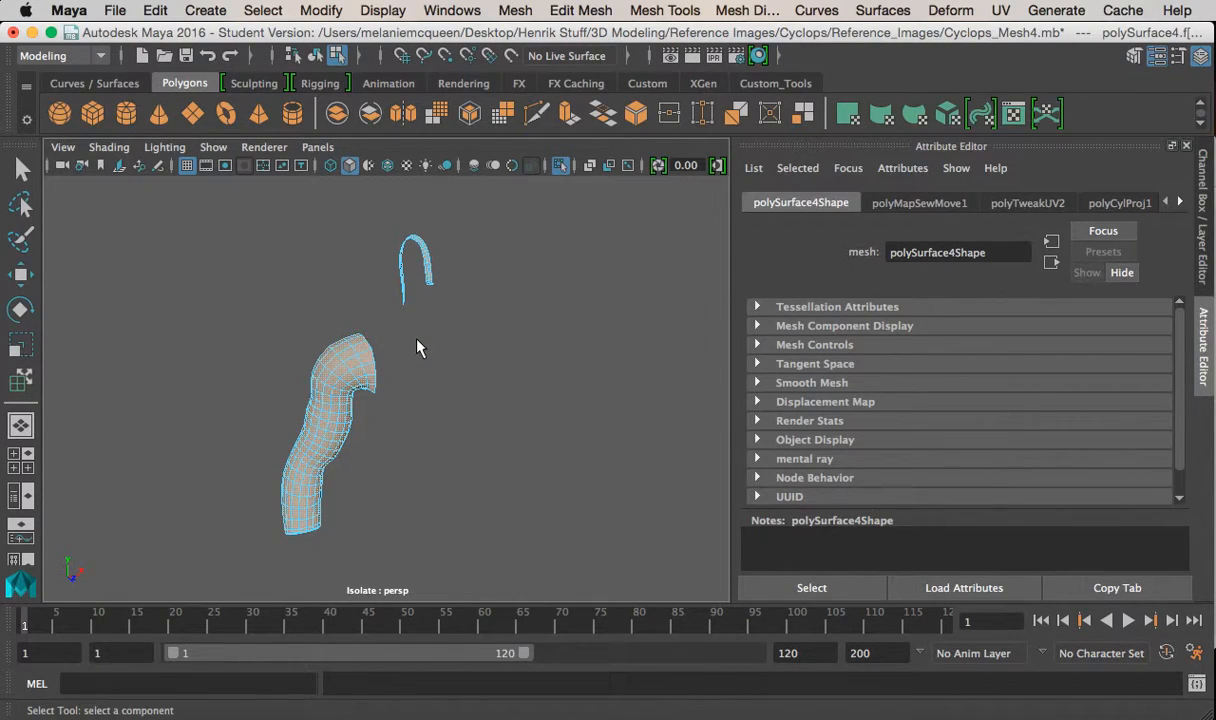
key(ctrl+1)
key(ctrl+1)
Examine the isolated arm's edge around the armpit, and return to object mode with nothing selected
alt+drag(443, 347, 361, 282)
scroll(361, 282, up, 8)
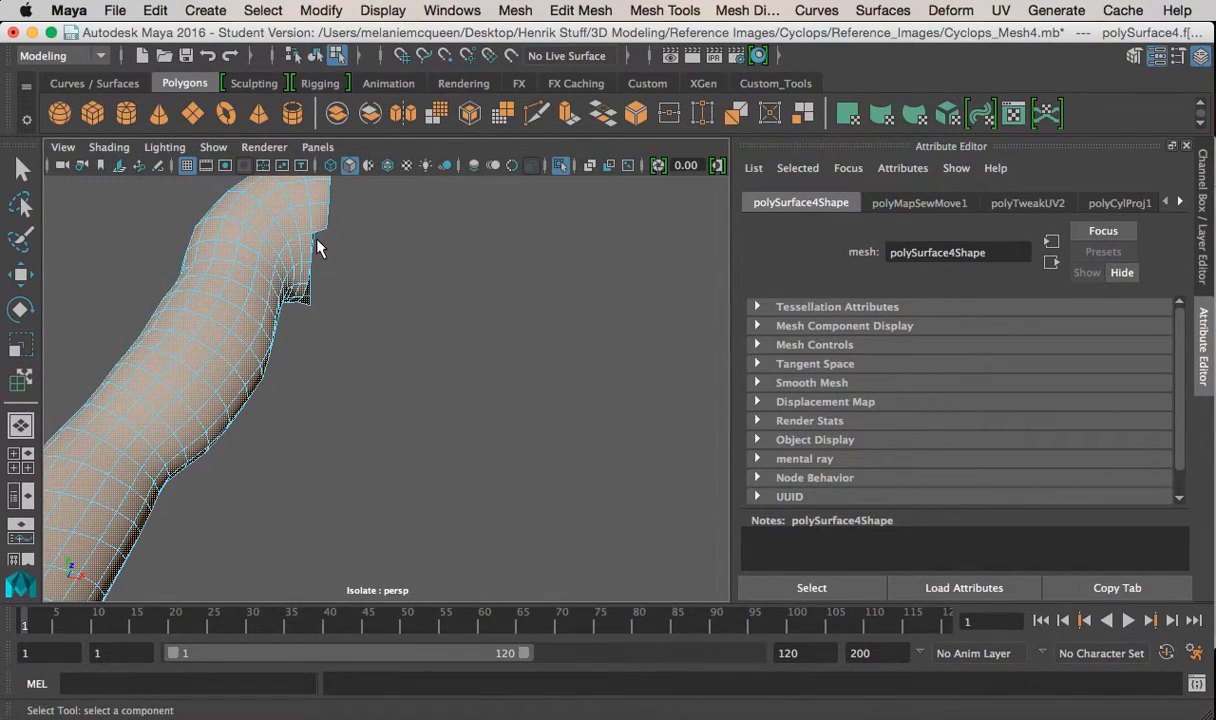
alt+drag(320, 244, 398, 343)
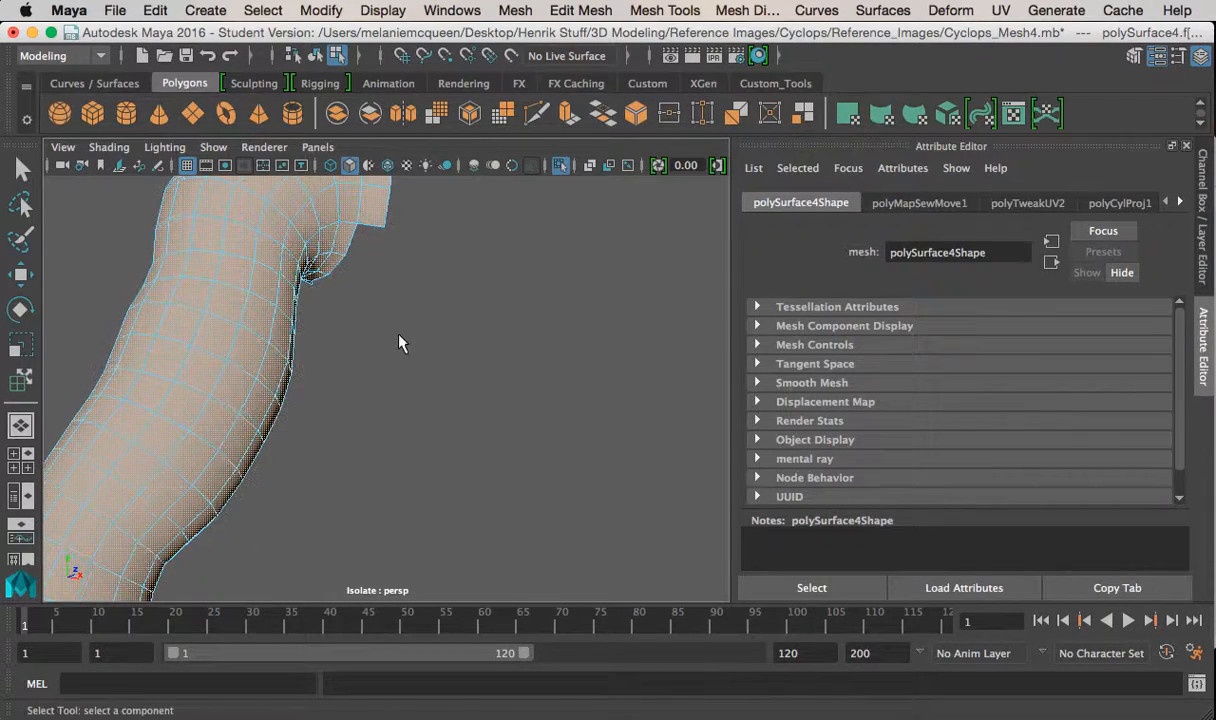
right_drag(290, 243, 346, 209)
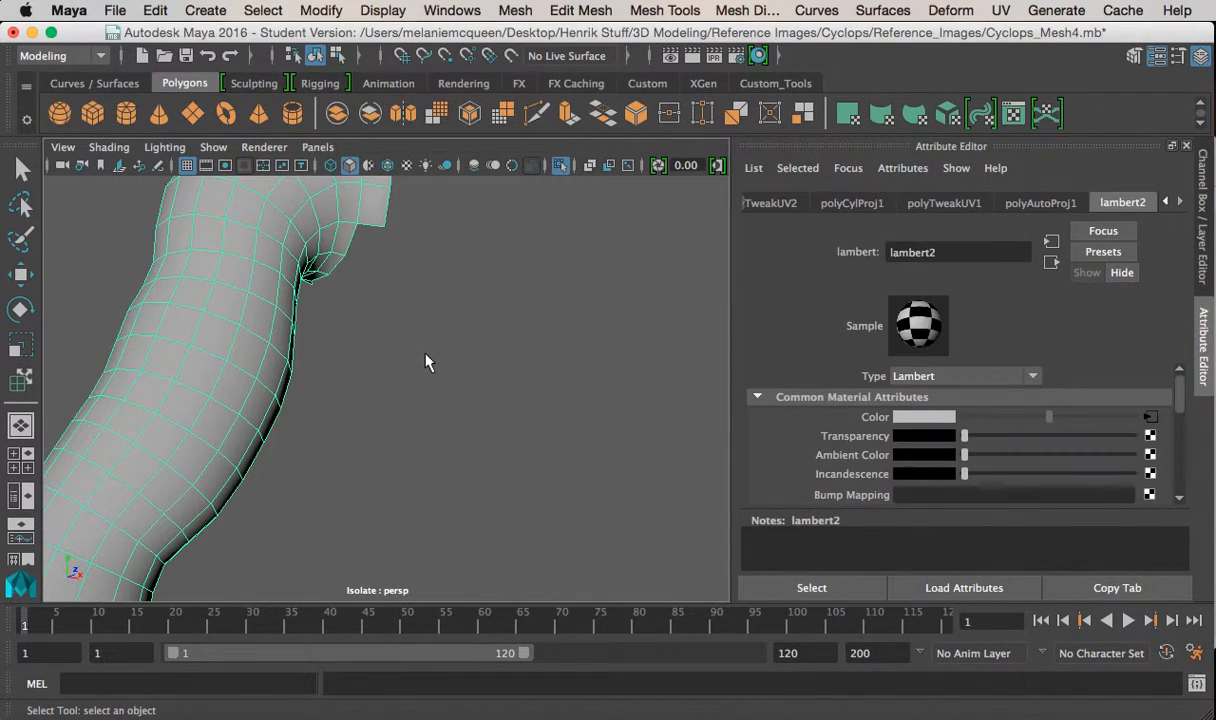
click(104, 270)
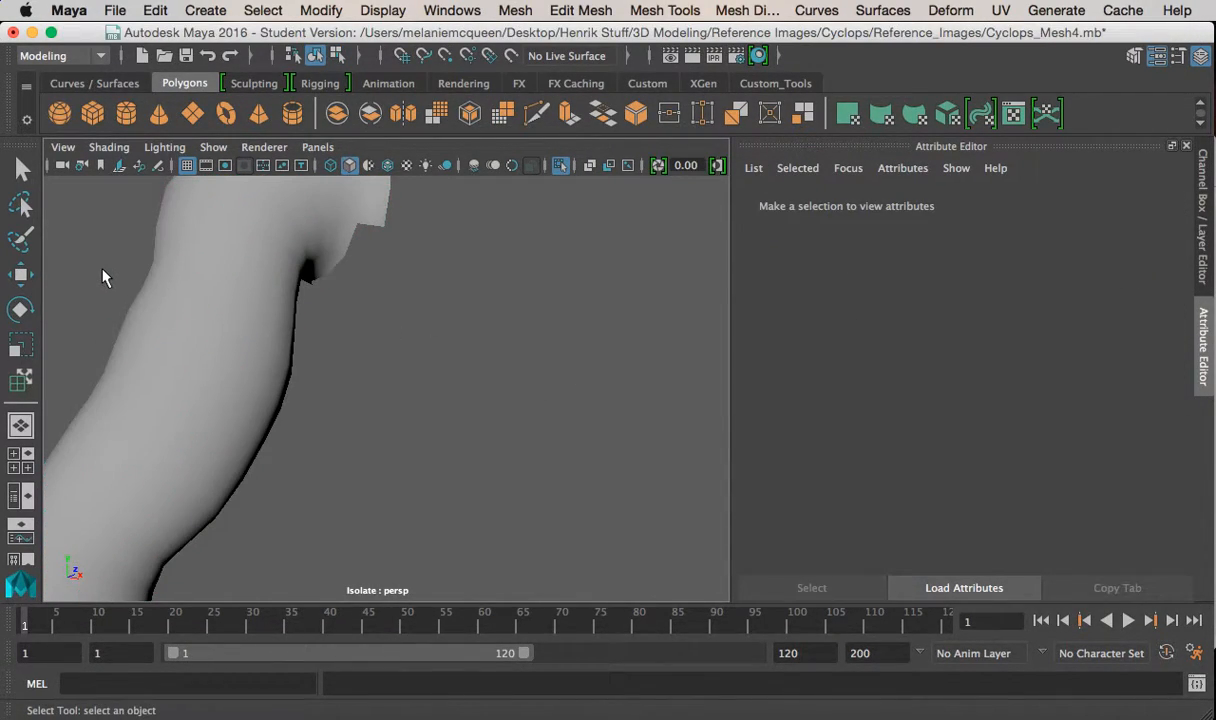
Show the full mesh again and try selecting the loop of faces around the shoulder
key(ctrl+1)
click(270, 215)
right_drag(260, 208, 315, 240)
alt+drag(315, 240, 292, 302)
click(335, 257)
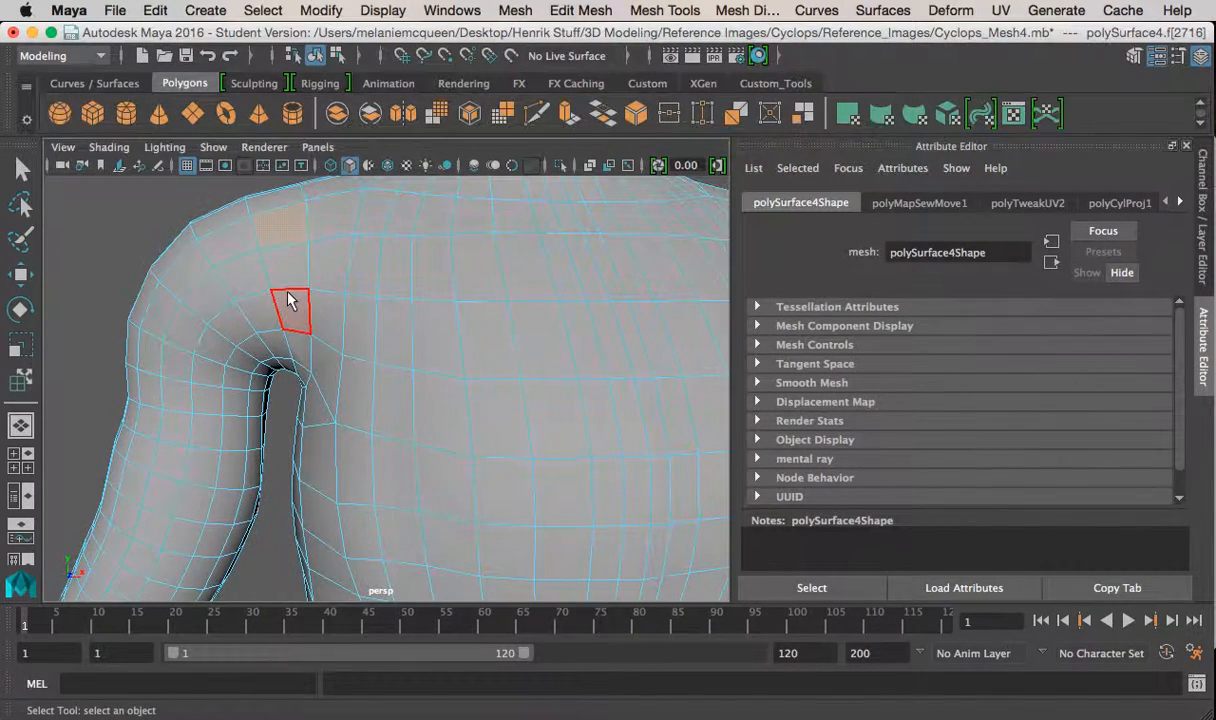
shift+click(291, 270)
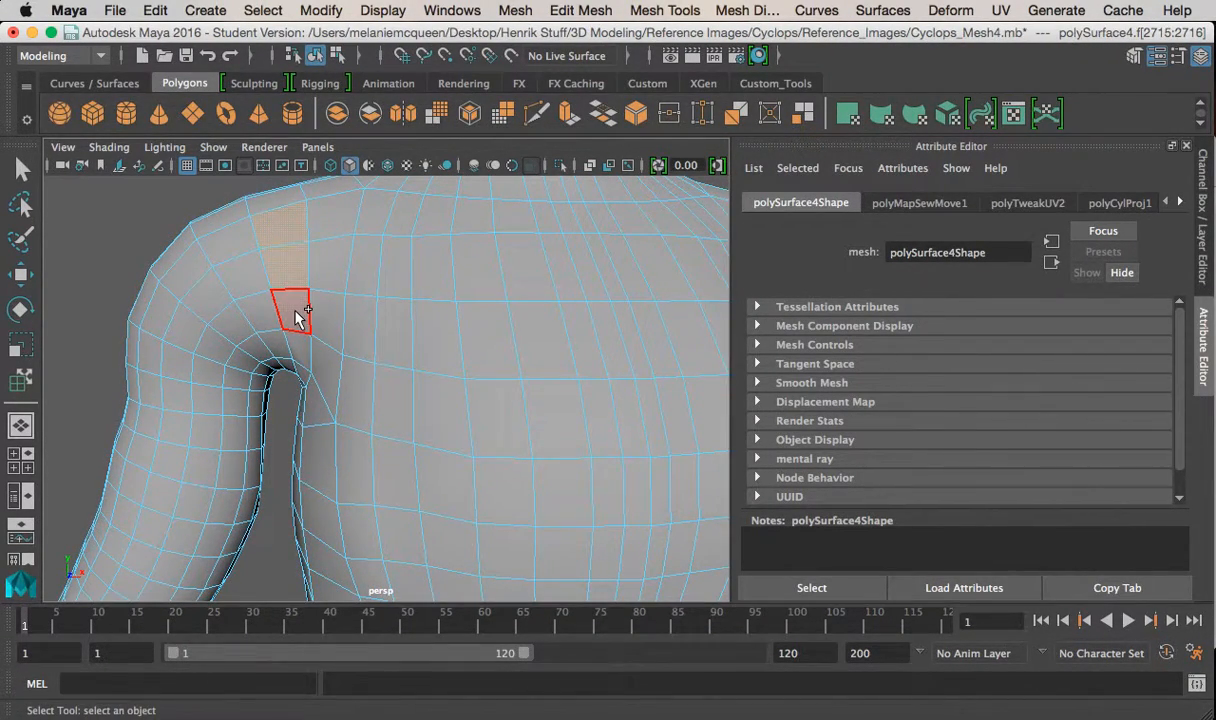
shift+double_click(297, 316)
alt+right_drag(287, 325, 214, 292)
alt+drag(214, 292, 240, 298)
Undo the recent selection and display changes back to the isolated arm, and return to object mode
key(super+z)
key(super+z)
key(super+z)
key(super+z)
key(super+z)
key(super+z)
key(super+z)
key(super+z)
key(super+z)
alt+drag(286, 308, 318, 299)
right_drag(317, 299, 388, 190)
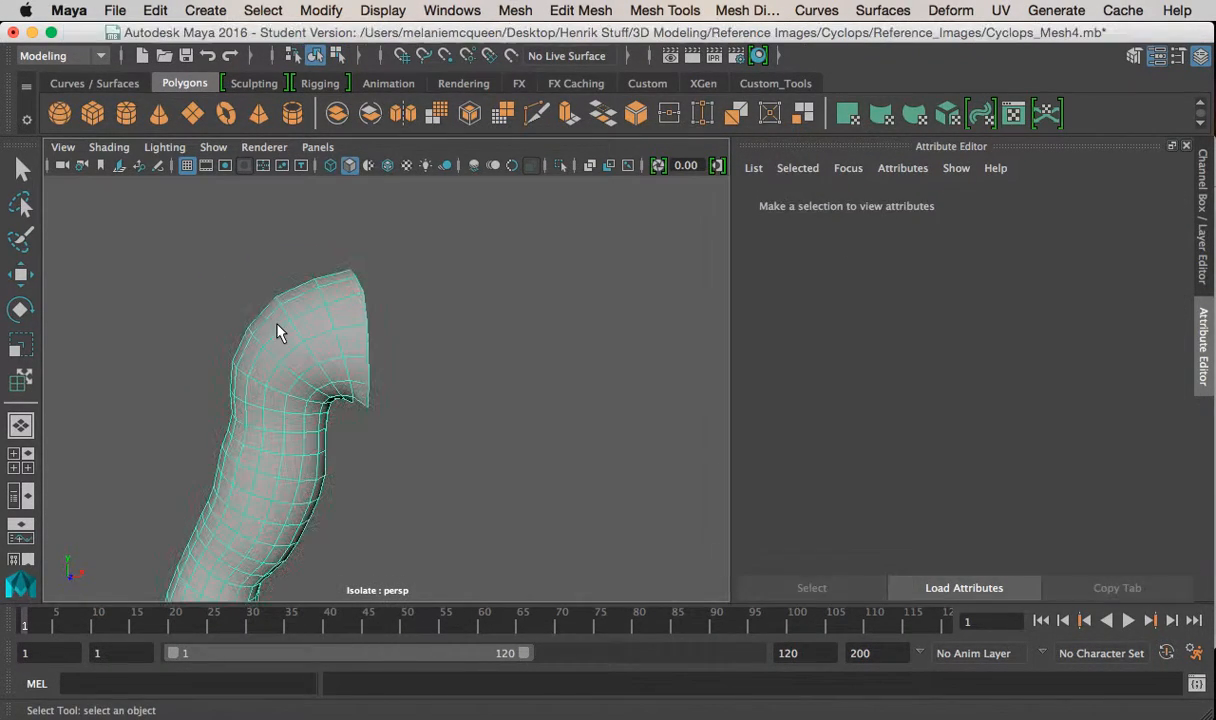
Show the full mesh again and select the right arm's faces from the shoulder to the middle of the forearm
click(280, 333)
key(ctrl+1)
mouse_move(222, 277)
alt+right_down()
mouse_move(299, 262)
mouse_move(215, 290)
alt+right_up()
click(322, 261)
alt+middle_drag(296, 307, 300, 225)
alt+drag(294, 282, 245, 290)
drag(166, 227, 356, 446)
alt+middle_drag(356, 455, 343, 225)
alt+middle_drag(402, 310, 428, 454)
alt+middle_drag(219, 211, 204, 304)
alt+right_drag(204, 304, 325, 284)
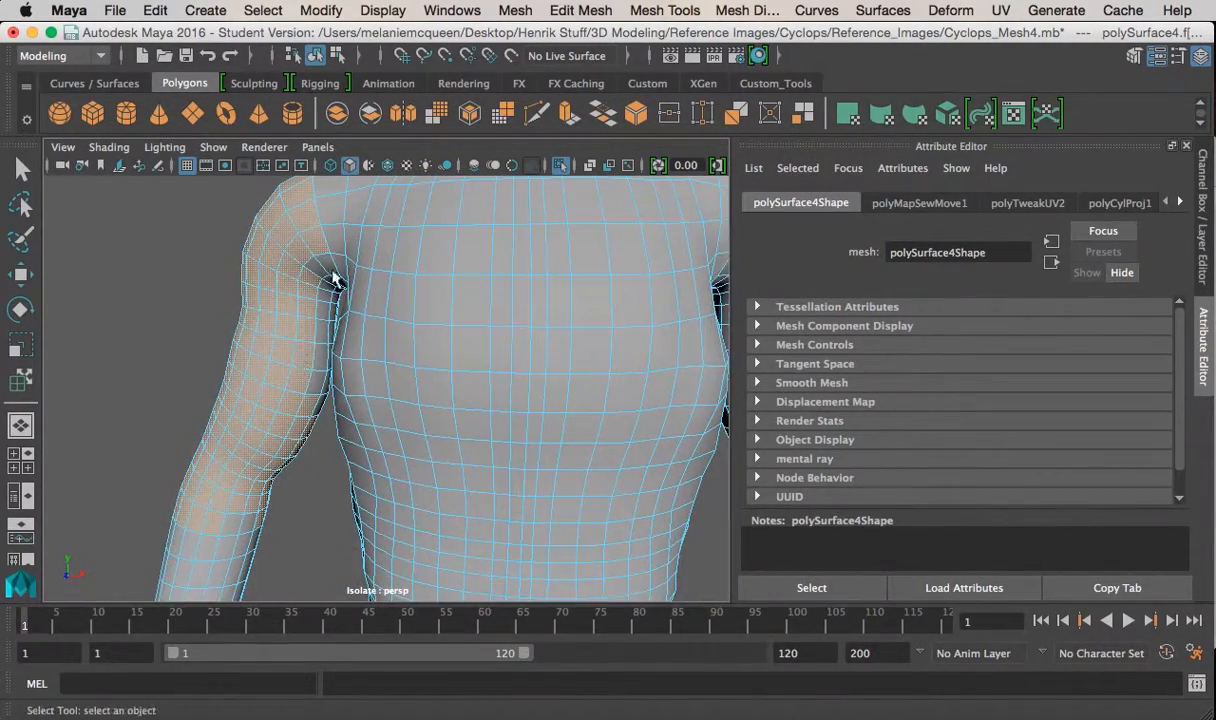
Complete the arm face selection around the armpit and the inner side of the upper arm
alt+middle_drag(333, 272, 352, 302)
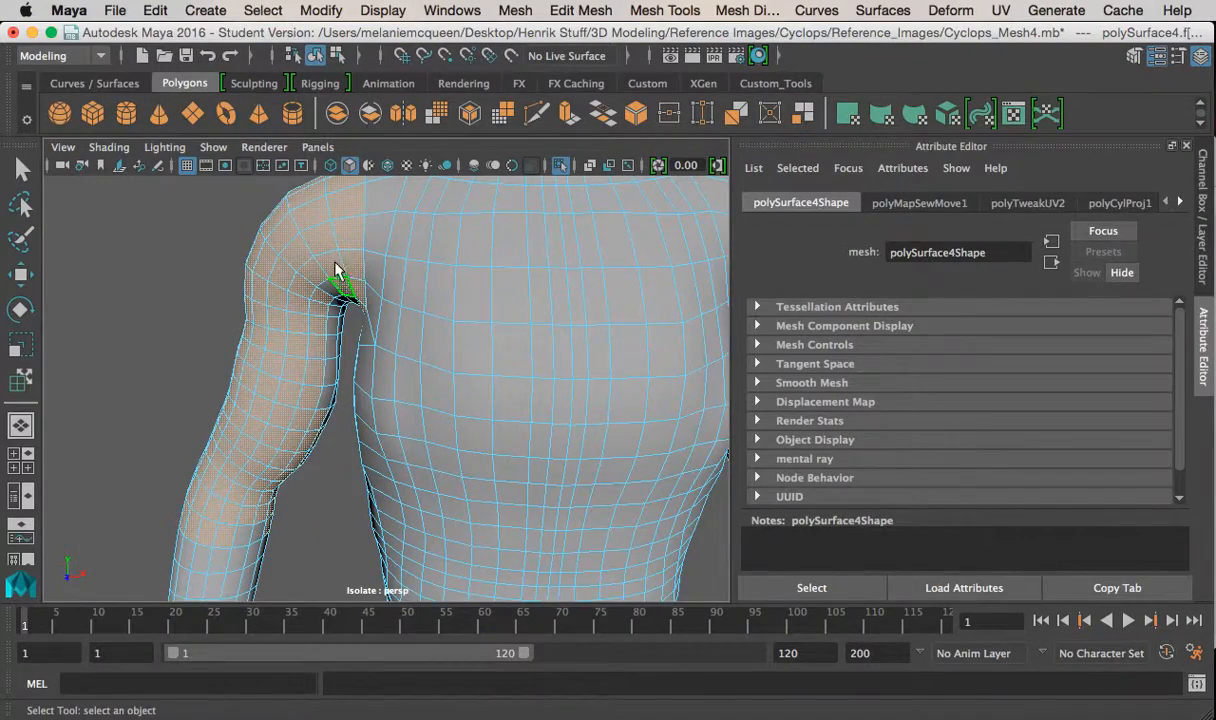
alt+drag(337, 270, 335, 234)
alt+right_drag(335, 234, 348, 231)
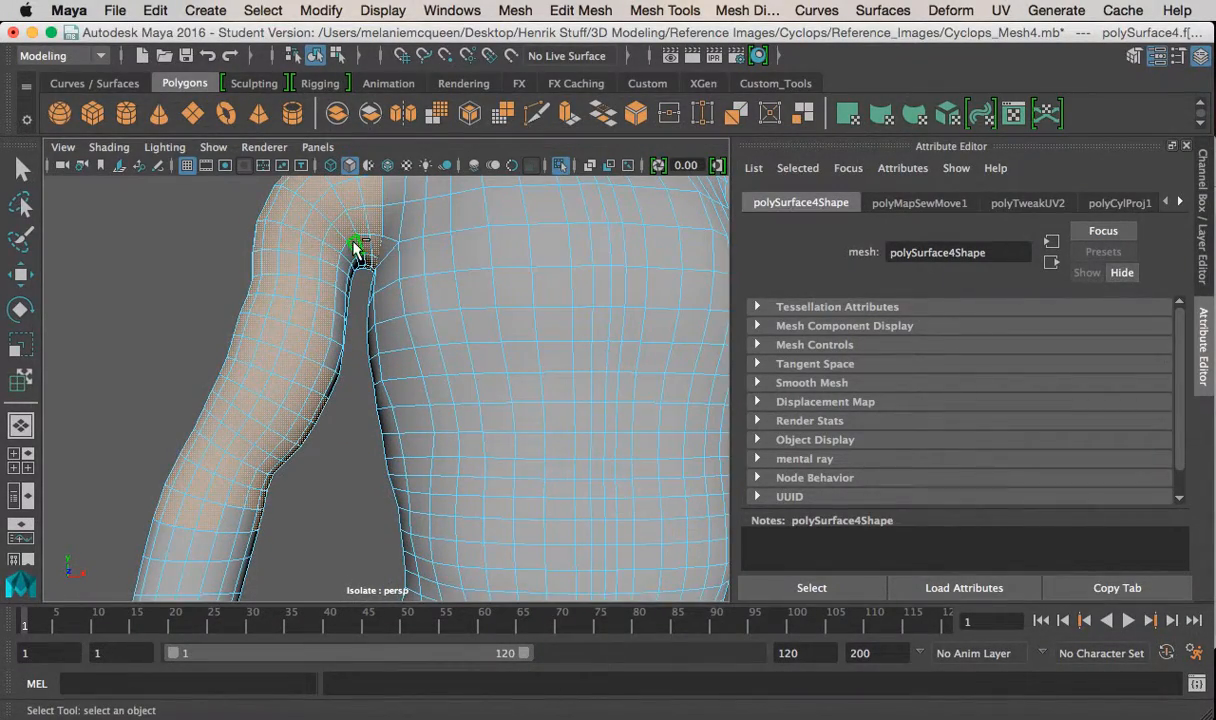
alt+drag(318, 249, 318, 307)
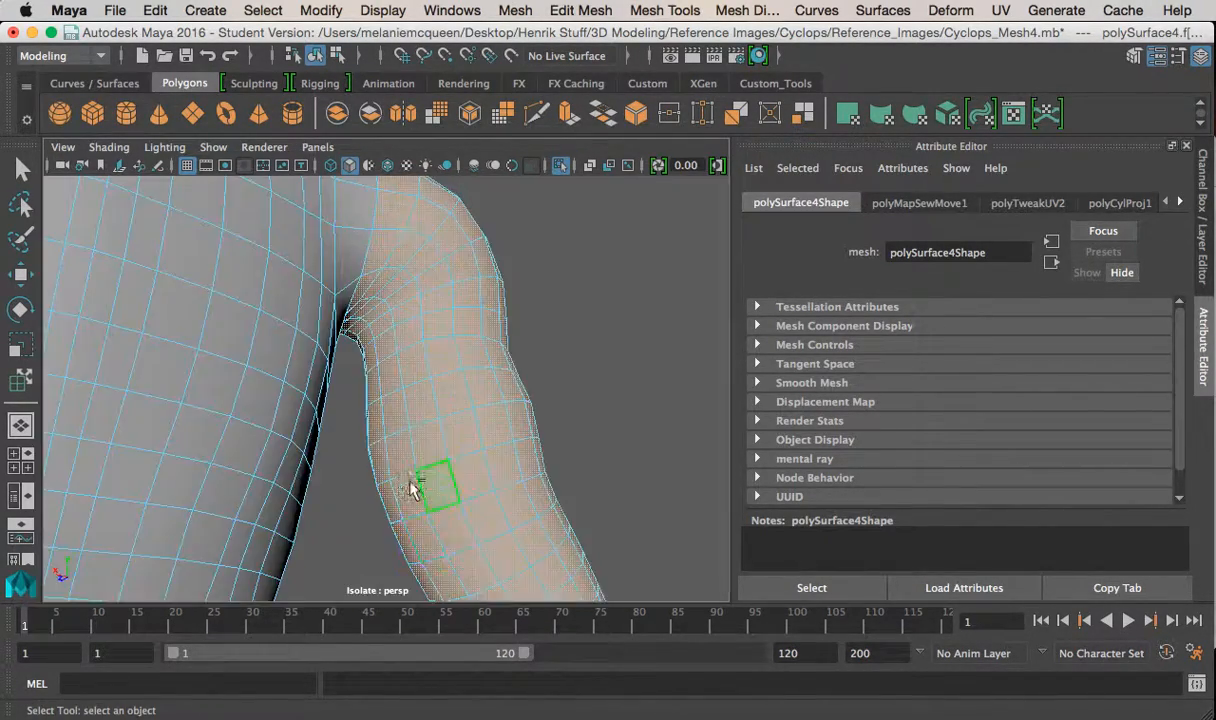
alt+right_drag(413, 489, 358, 329)
alt+drag(358, 329, 320, 410)
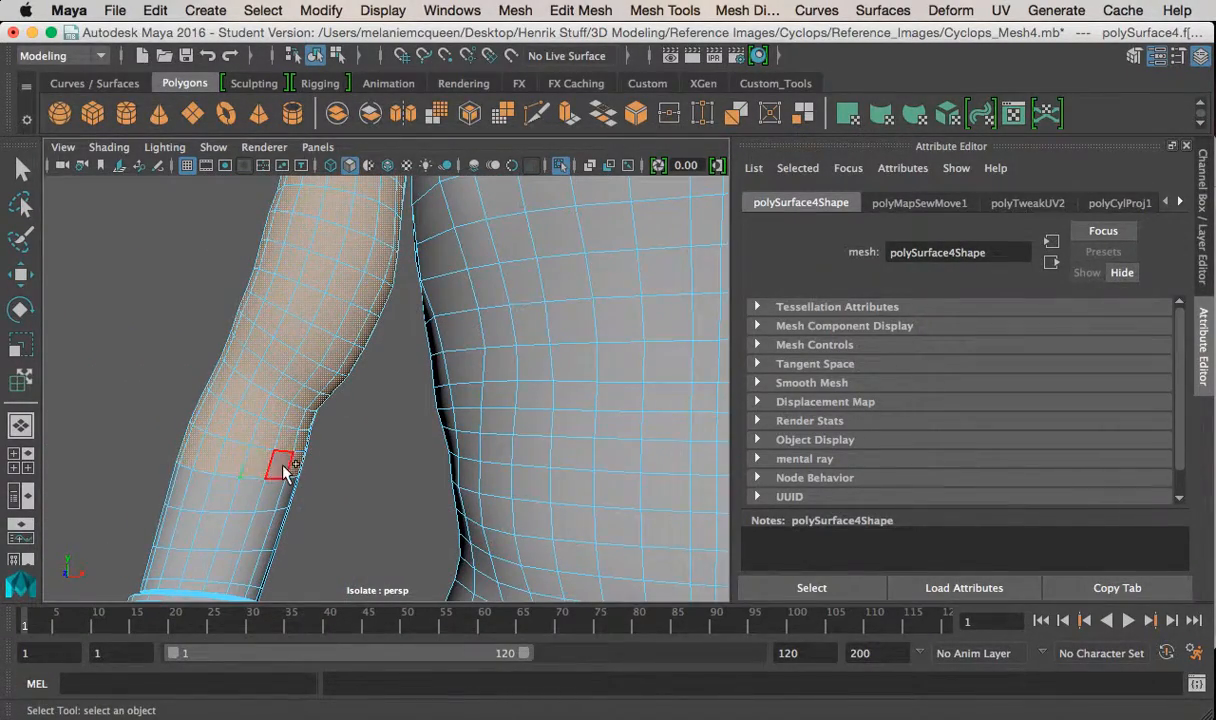
Extend the arm face selection down the forearm to the edge of the wrist cuff
alt+middle_drag(327, 434, 358, 466)
alt+right_drag(318, 463, 448, 429)
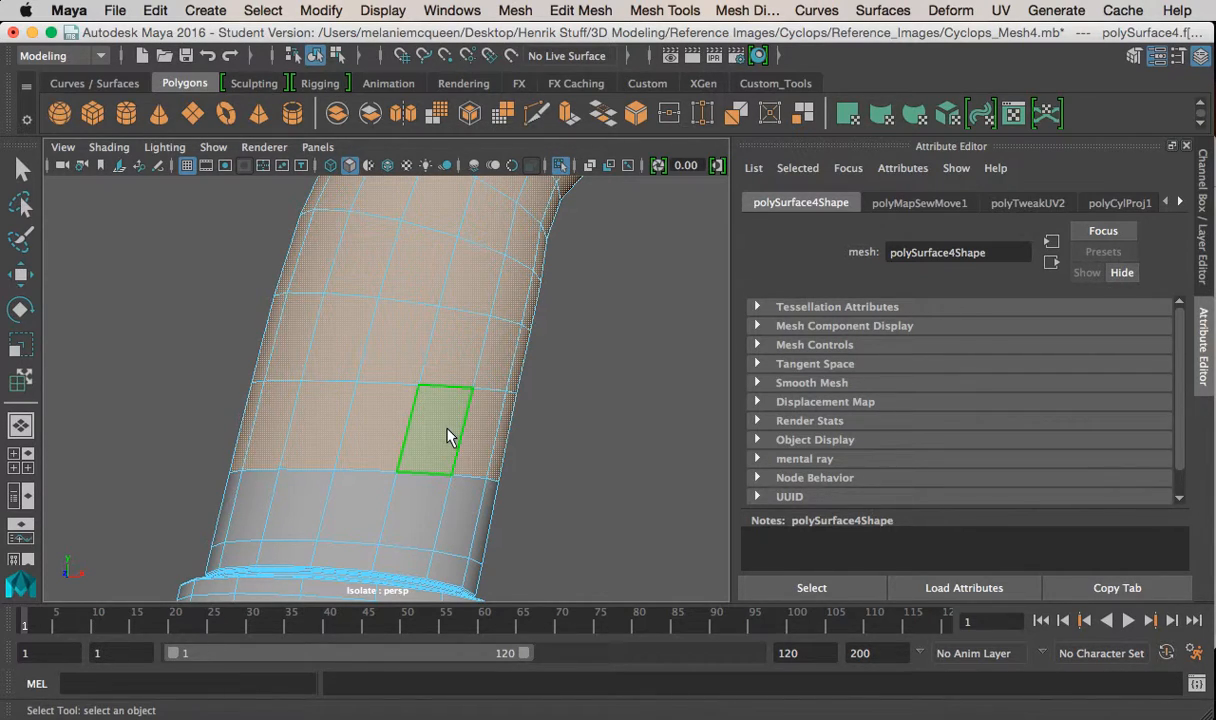
alt+right_drag(456, 424, 366, 502)
alt+middle_drag(366, 502, 375, 450)
click(365, 508)
alt+drag(369, 508, 416, 476)
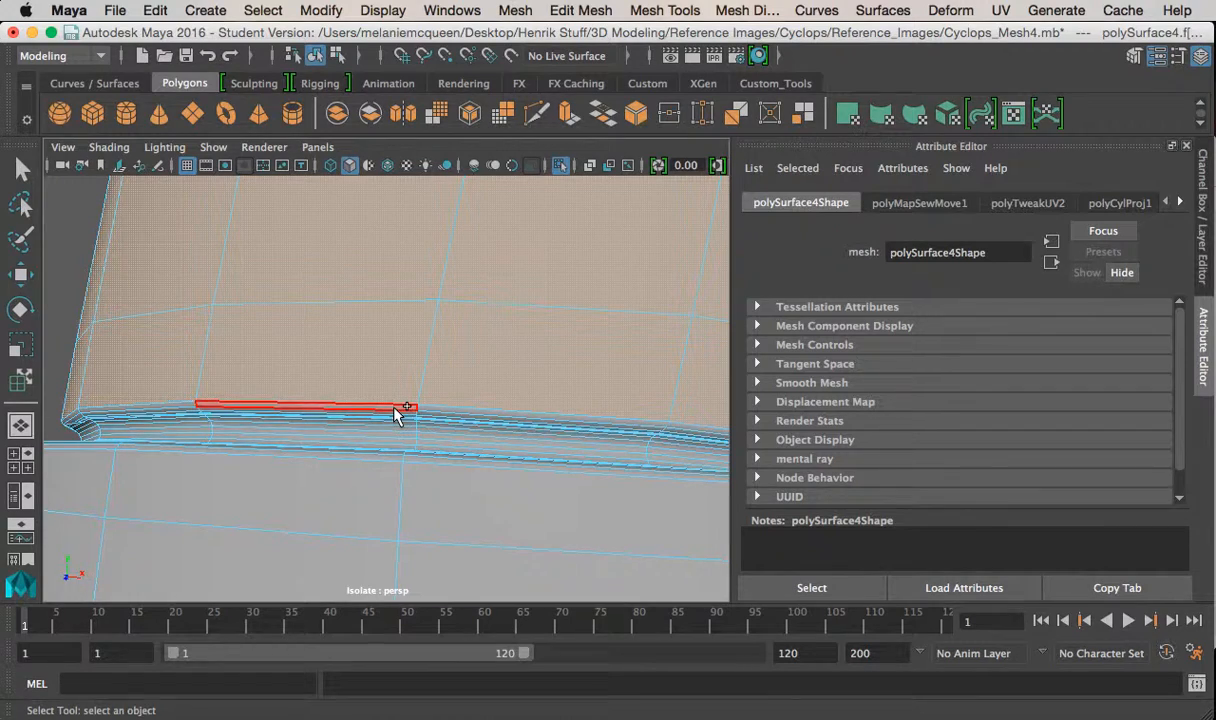
alt+right_drag(445, 415, 407, 407)
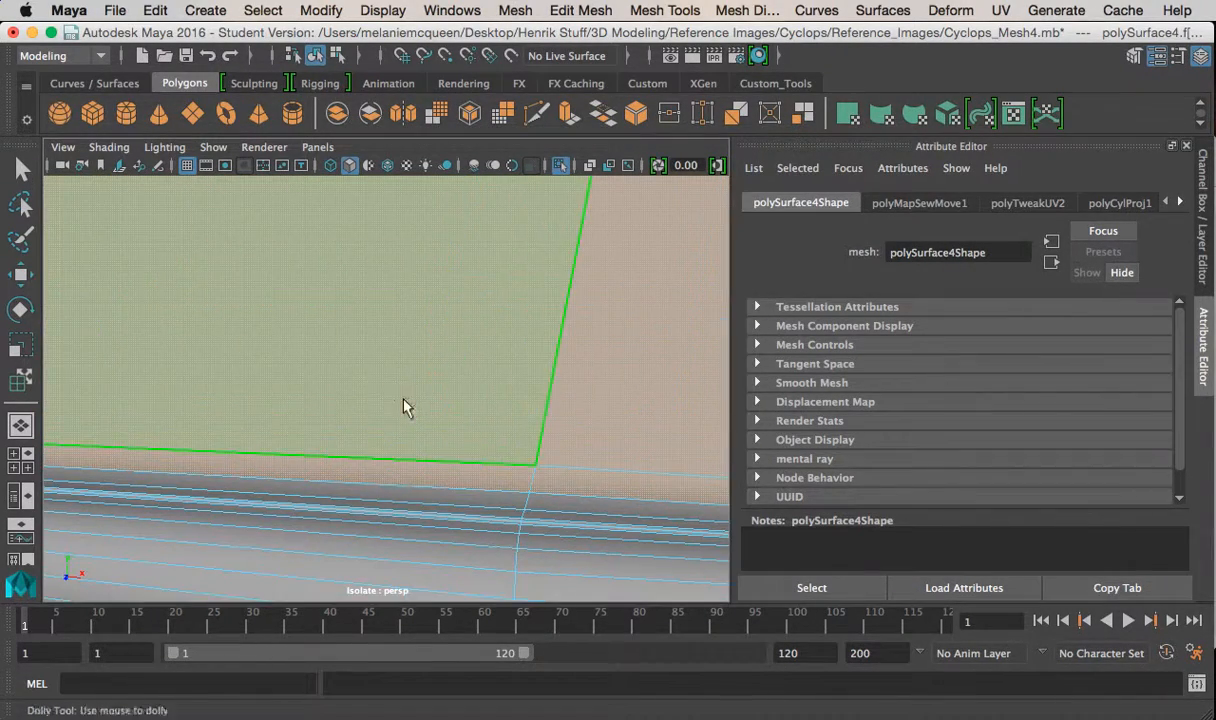
Add the thin face loops just above and inside the wrist groove to the arm selection
alt+drag(407, 407, 407, 396)
alt+drag(390, 315, 497, 331)
click(500, 345)
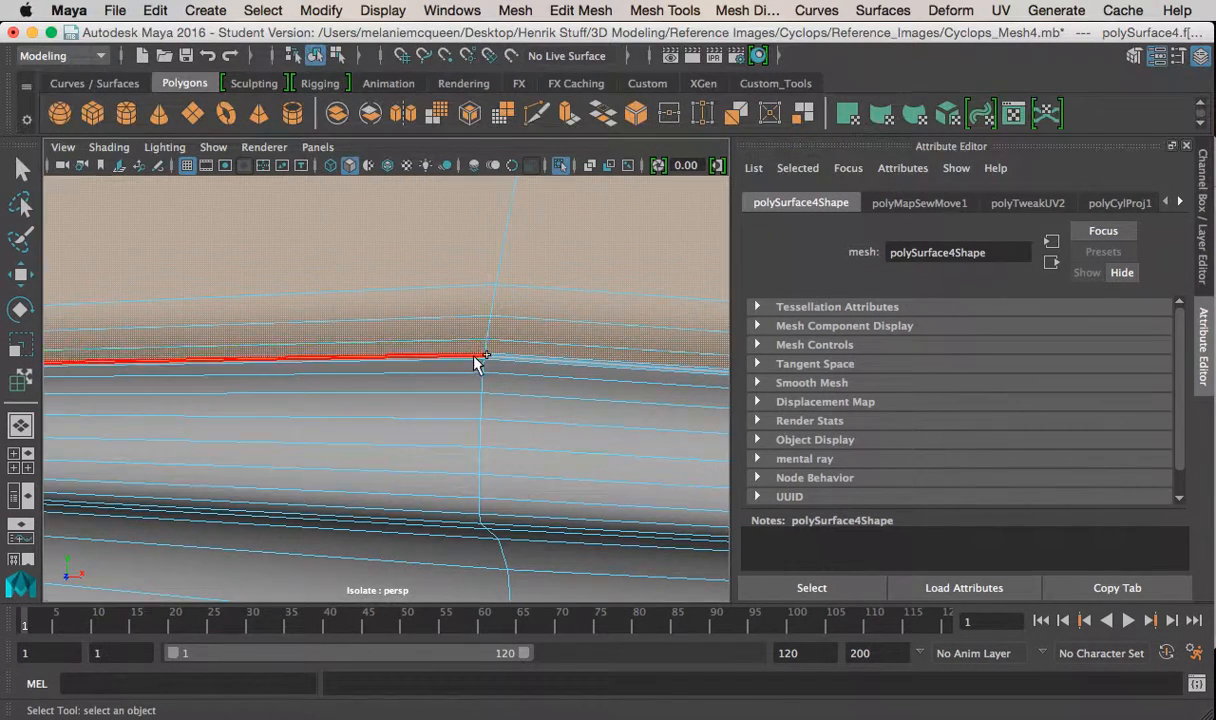
click(458, 342)
alt+drag(458, 342, 460, 350)
click(670, 290)
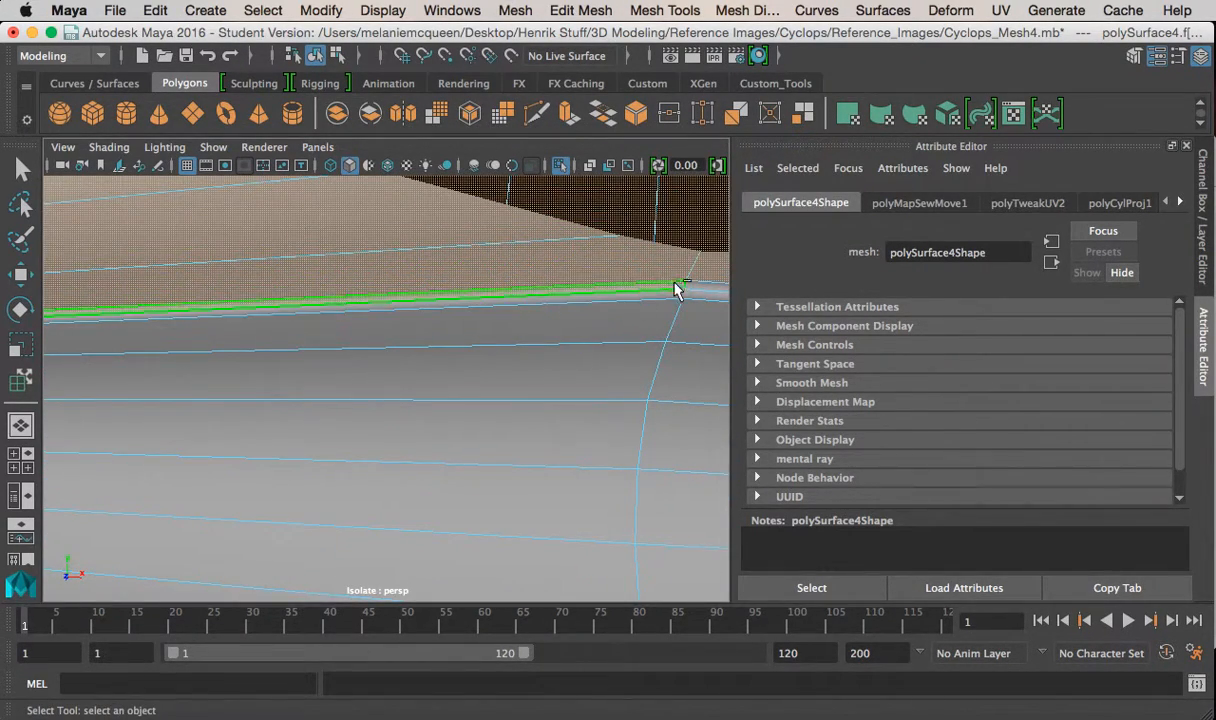
click(674, 320)
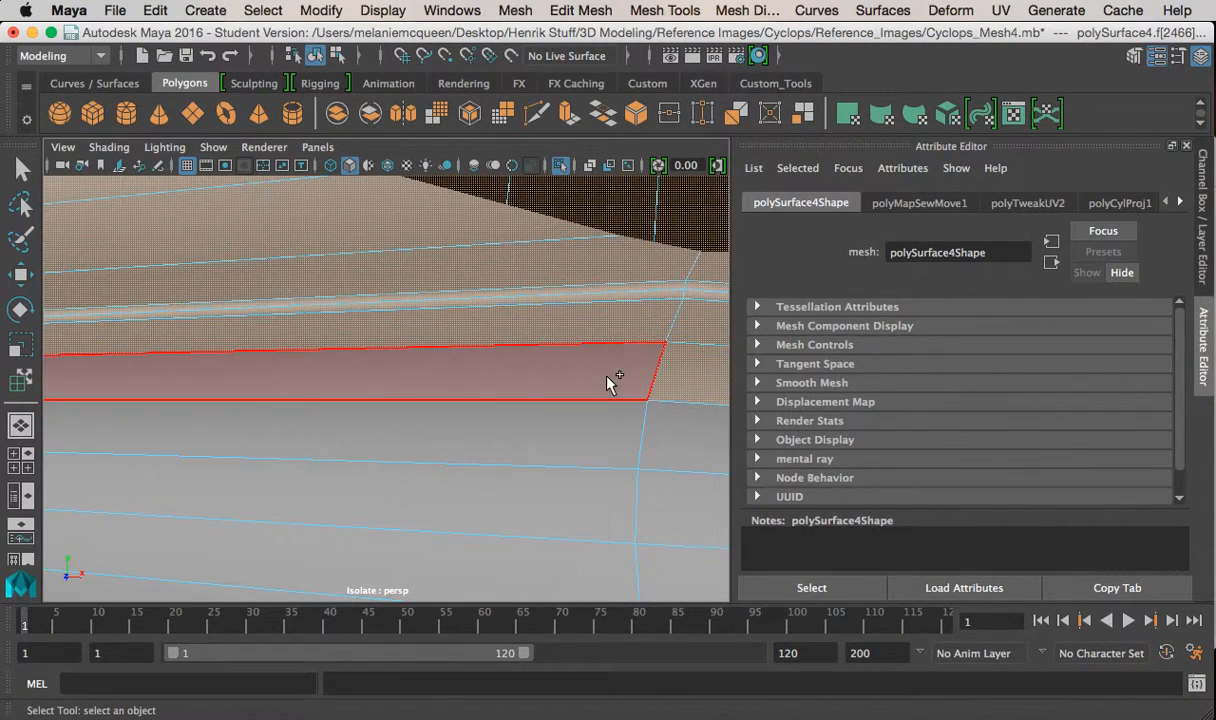
click(668, 432)
click(660, 500)
click(612, 535)
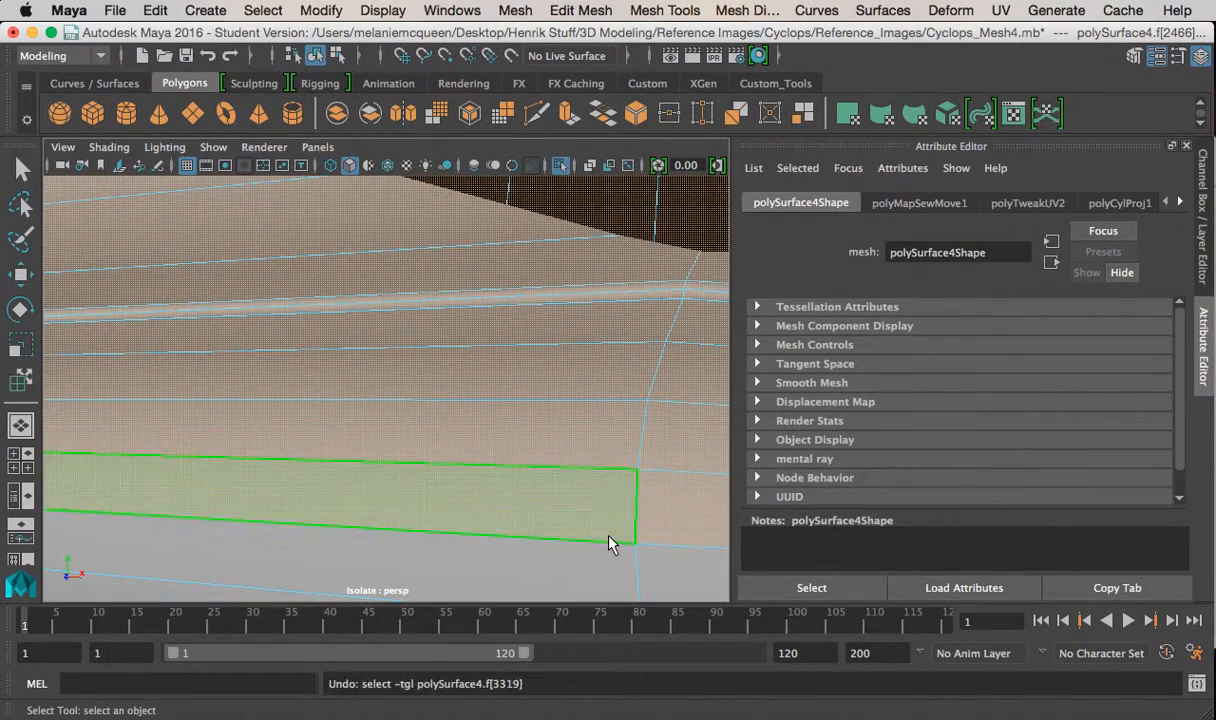
click(676, 550)
Complete the face selection around the wrist groove and isolate the selected arm faces
alt+drag(645, 515, 608, 507)
alt+middle_drag(608, 507, 607, 497)
scroll(605, 492, down, 5)
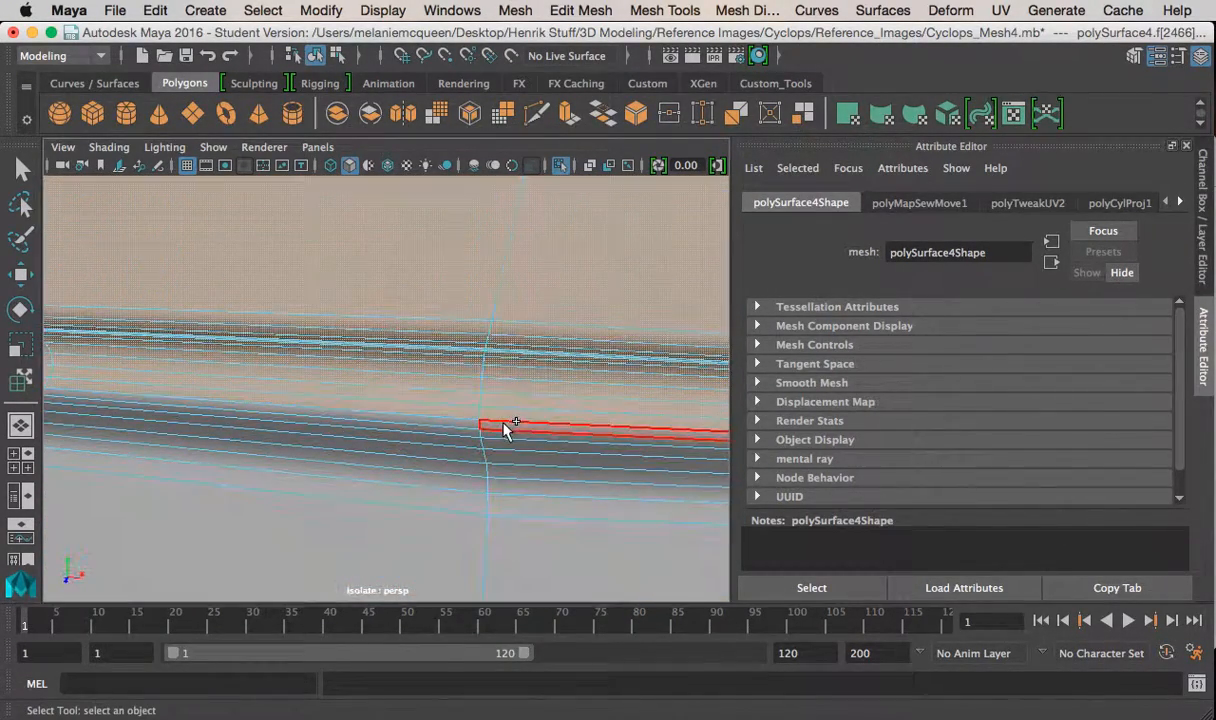
scroll(467, 460, up, 3)
scroll(465, 446, up, 3)
scroll(461, 429, down, 10)
alt+middle_drag(461, 429, 563, 315)
scroll(505, 499, up, 5)
alt+middle_drag(505, 499, 472, 365)
scroll(472, 365, up, 3)
scroll(472, 467, up, 8)
alt+middle_drag(478, 260, 434, 345)
scroll(526, 456, down, 4)
scroll(434, 345, down, 3)
scroll(434, 345, down, 2)
alt+drag(430, 352, 508, 380)
scroll(448, 381, down, 3)
alt+right_drag(508, 380, 423, 435)
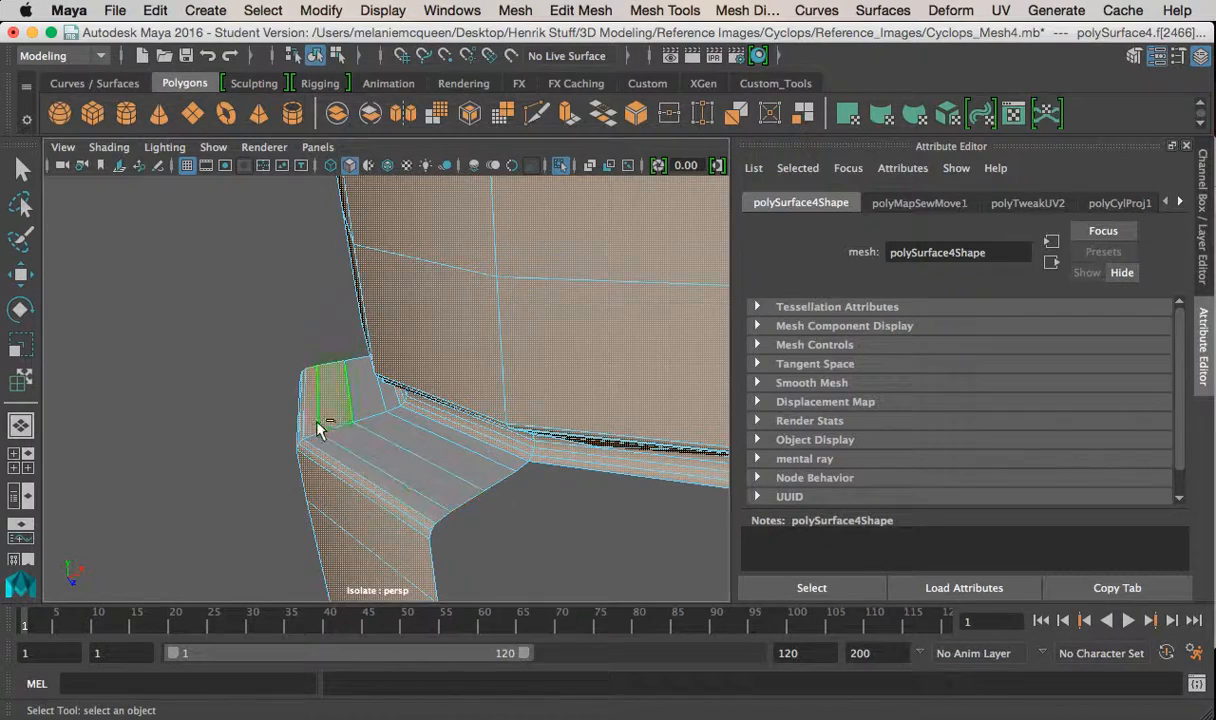
Deselect the stray strip of faces hanging below the wrist and remove it from the isolated display
alt+drag(333, 462, 393, 400)
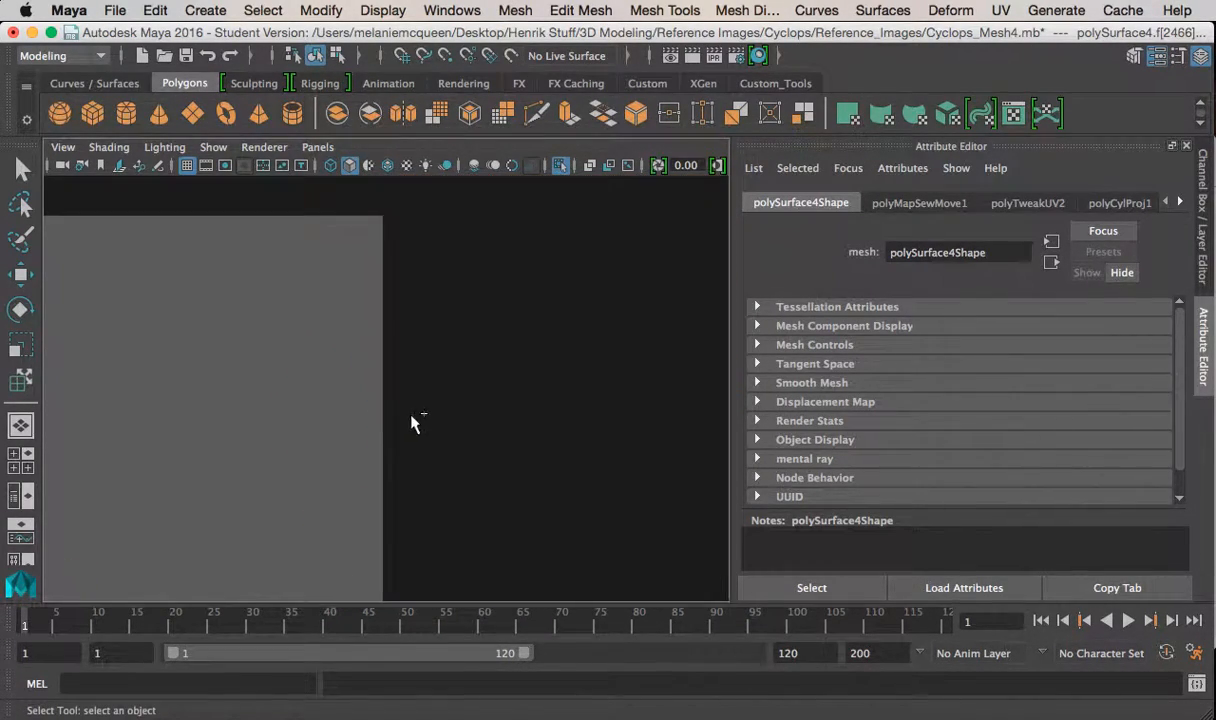
click(408, 440)
alt+right_drag(400, 415, 384, 404)
alt+drag(384, 404, 628, 337)
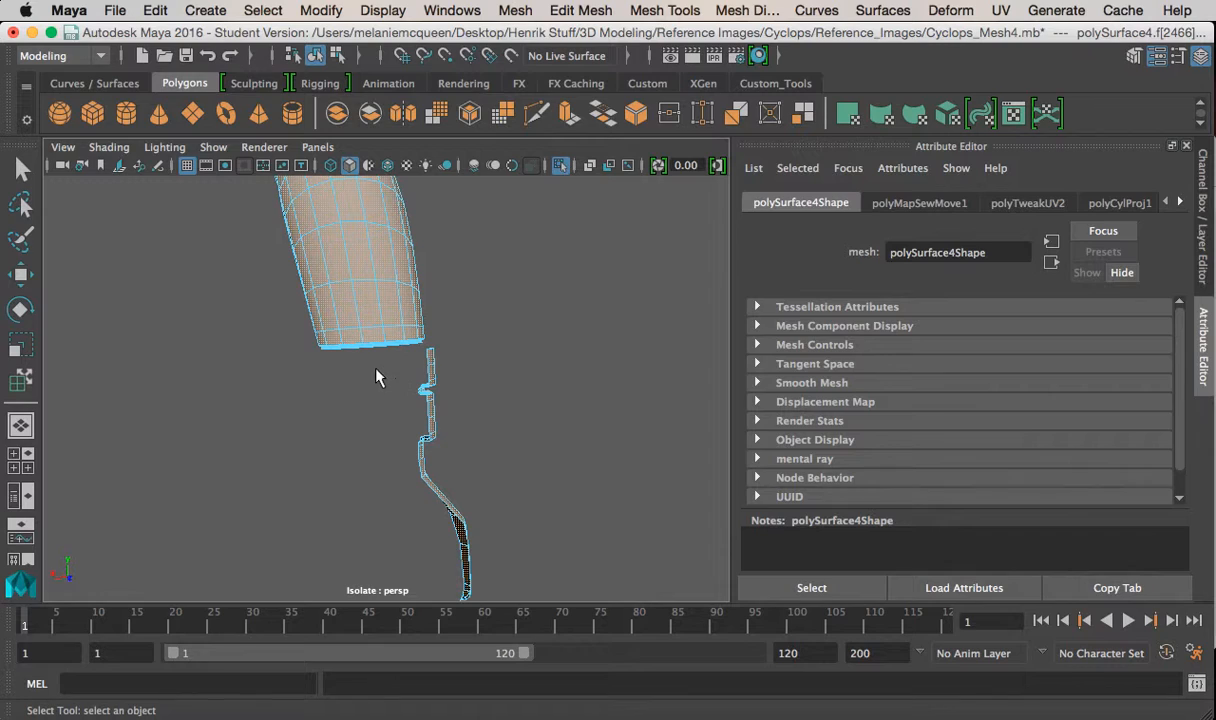
alt+right_drag(552, 554, 516, 436)
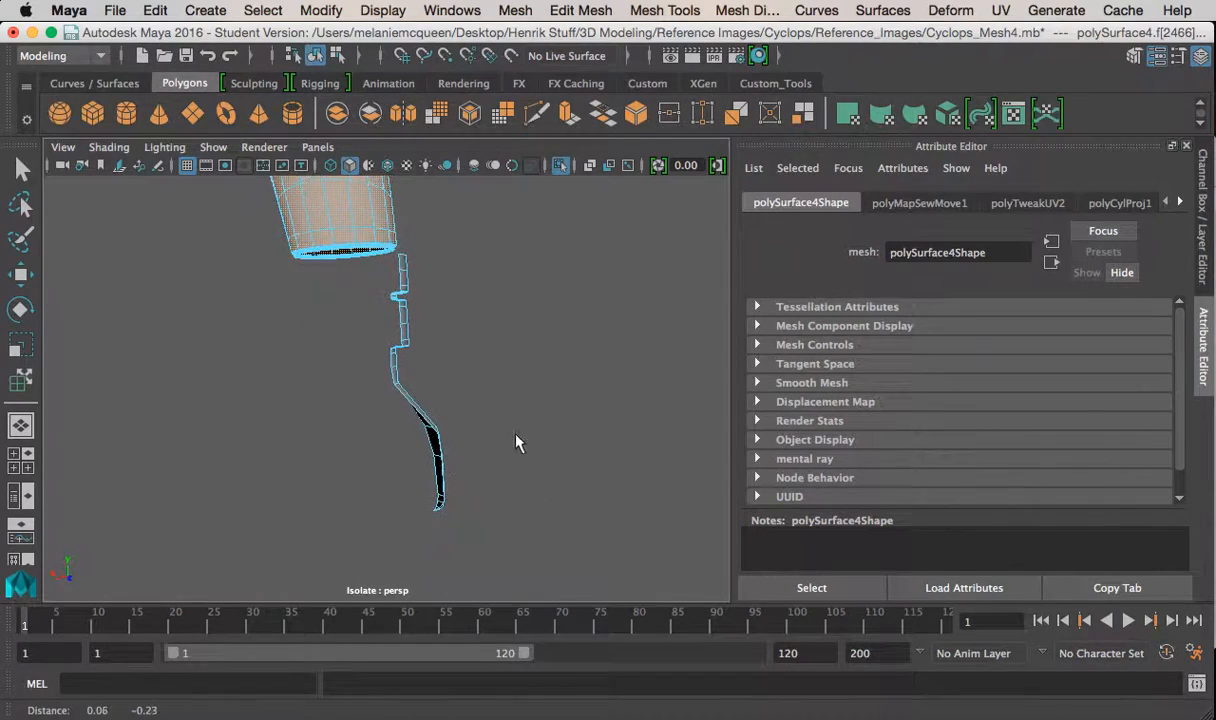
key(Delete)
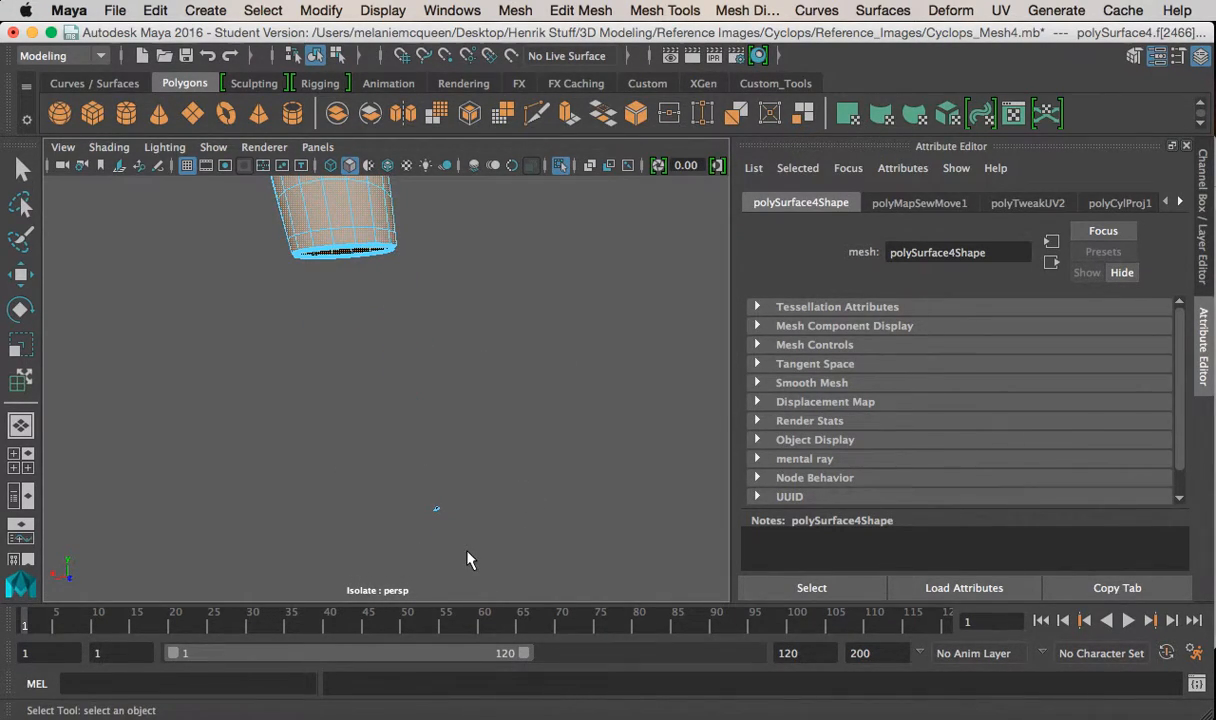
Deselect the stray faces extending past the shoulder and the wrist so that only the arm is isolated
alt+drag(467, 553, 275, 390)
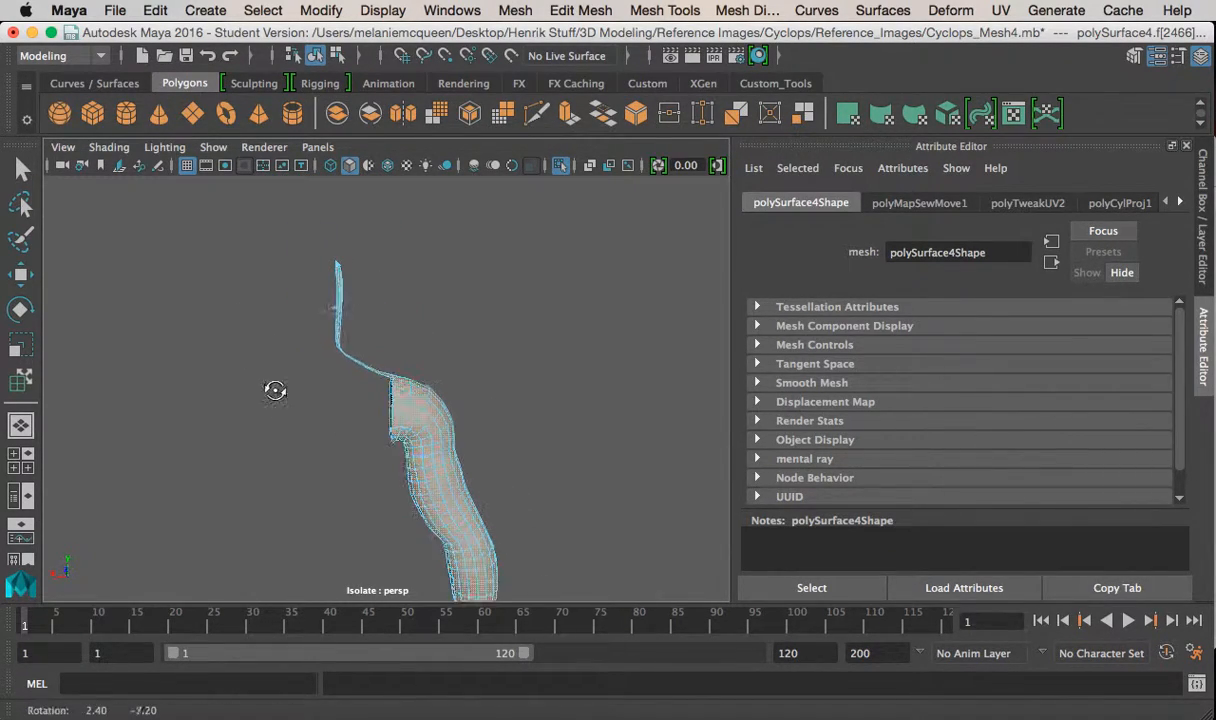
drag(387, 386, 434, 413)
alt+middle_drag(434, 413, 356, 466)
alt+drag(356, 466, 472, 420)
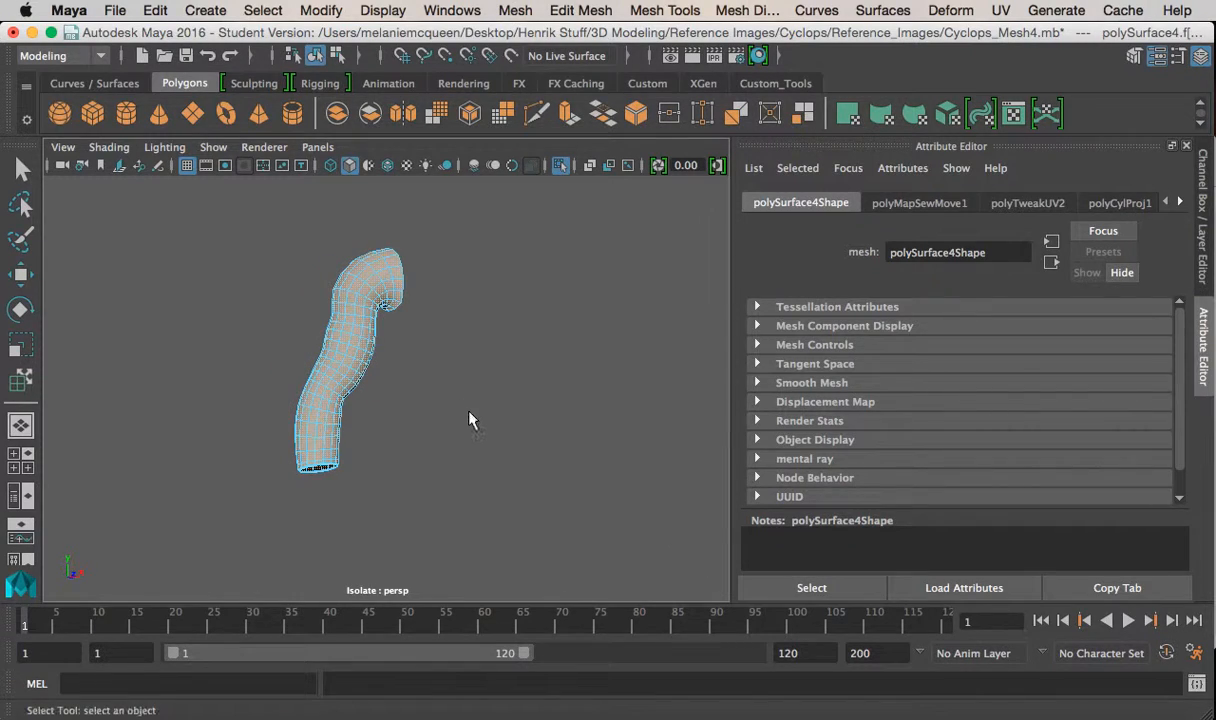
Apply a cylindrical UV projection to the selected arm faces
key(space)
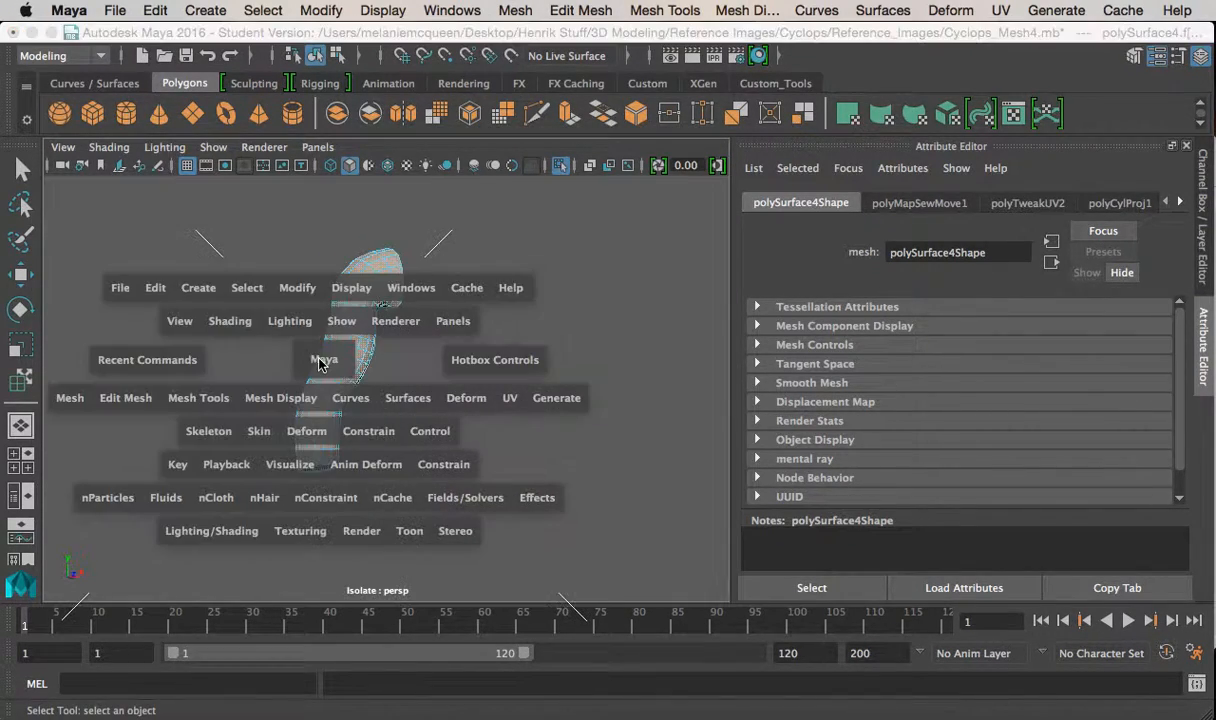
click(509, 398)
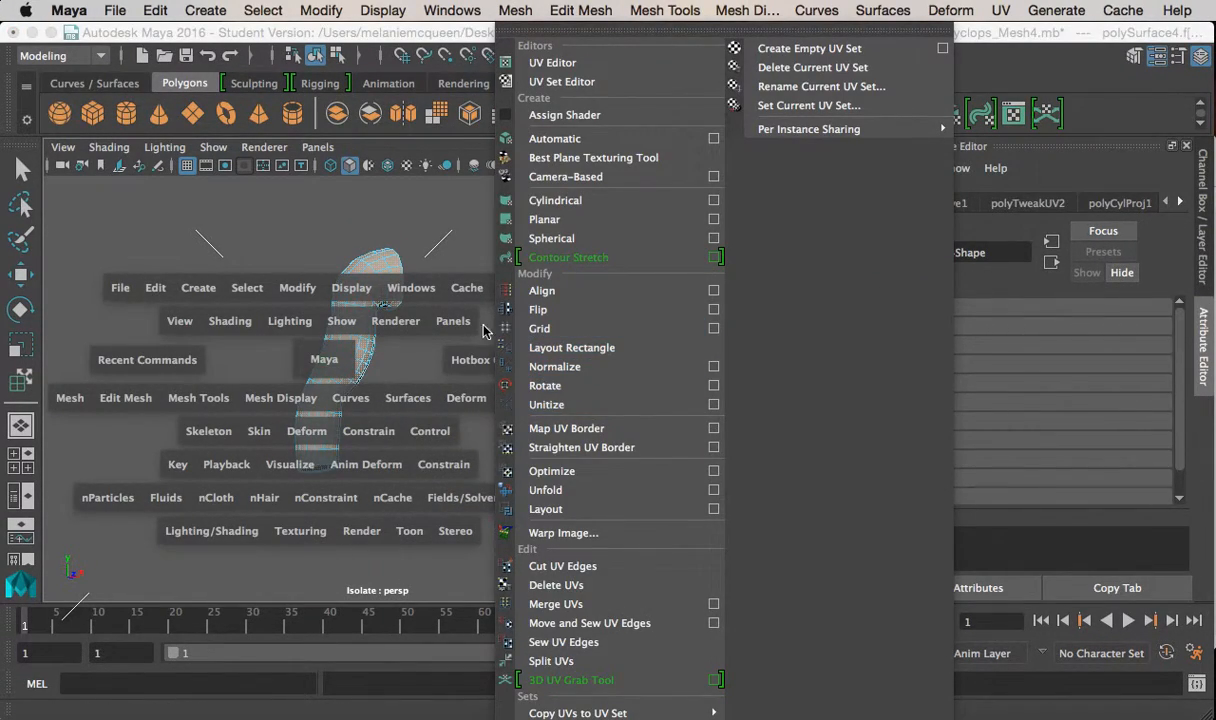
click(421, 356)
alt+drag(342, 367, 361, 348)
key(space)
click(528, 390)
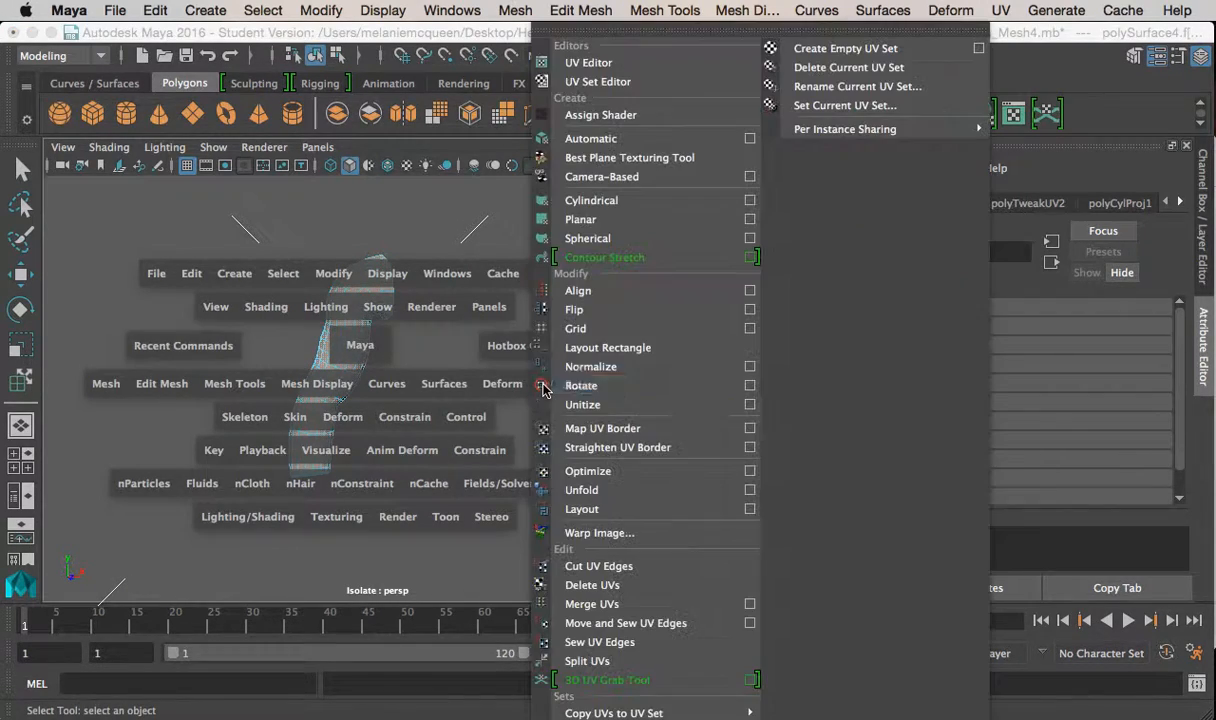
click(706, 203)
Set the cylindrical projection's Rotate Y to -90
click(1205, 232)
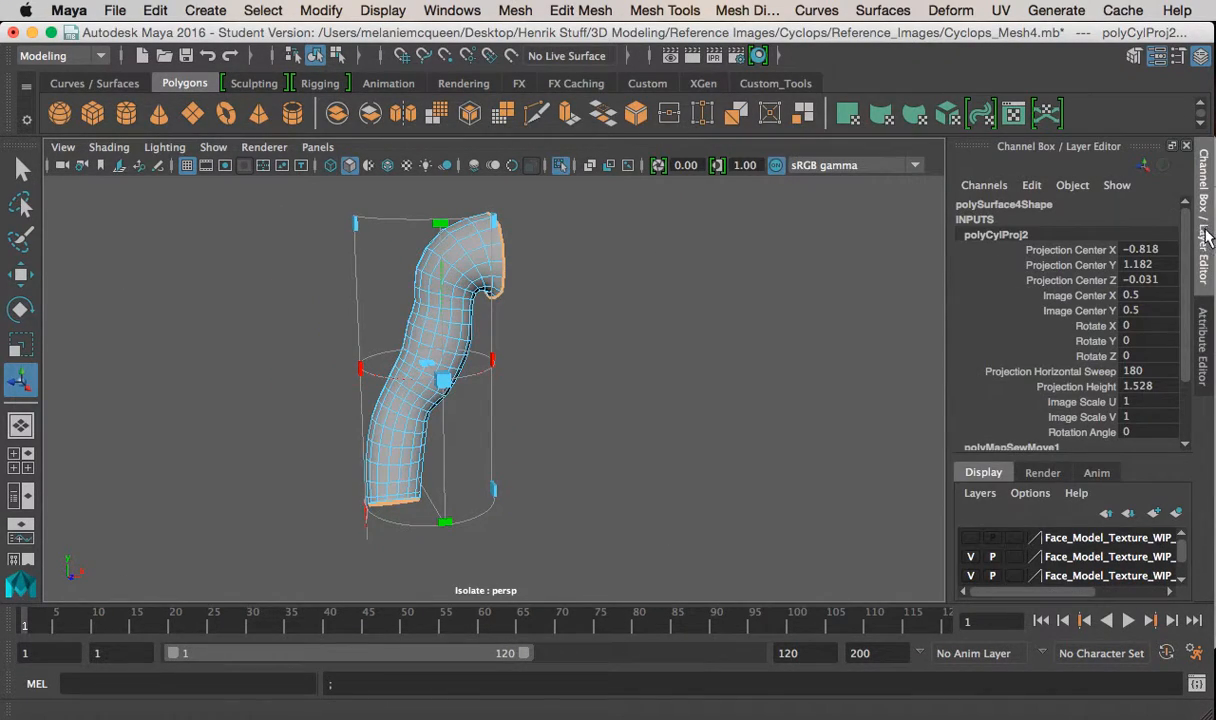
click(1147, 338)
text(-90)
key(Return)
Show the UV editor beside the perspective view and frame the arm in it
alt+drag(560, 342, 262, 320)
key(space)
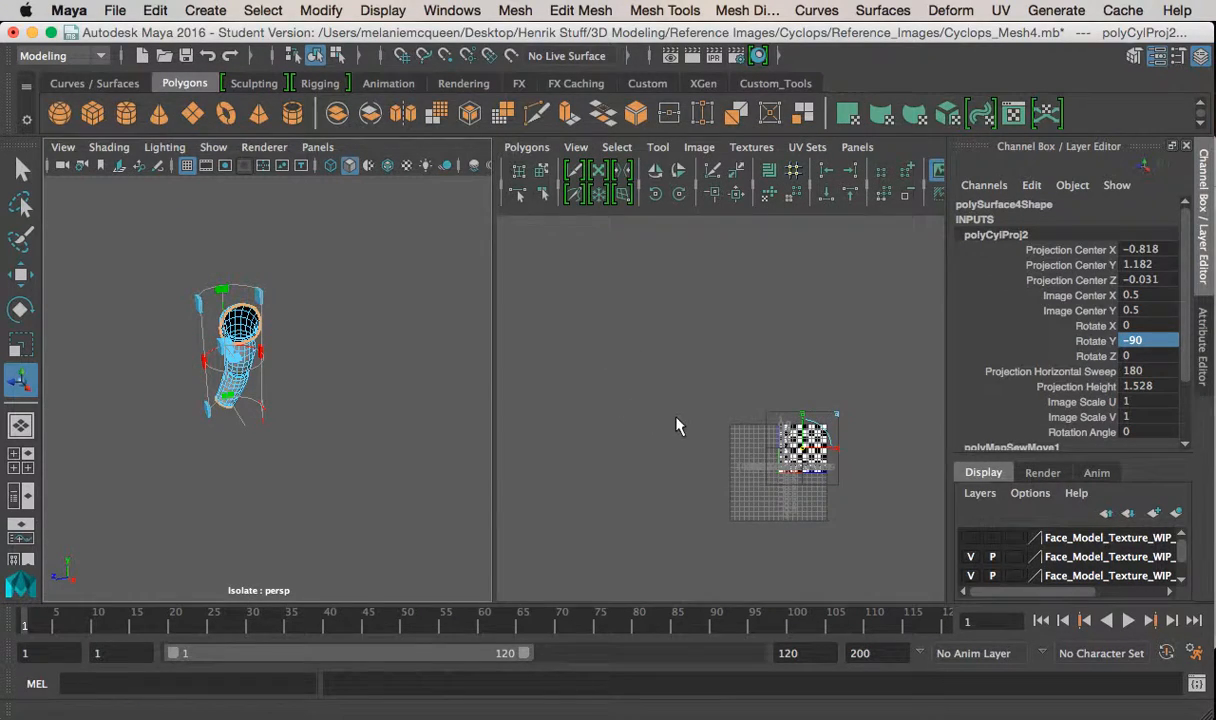
key(space)
alt+drag(604, 363, 629, 308)
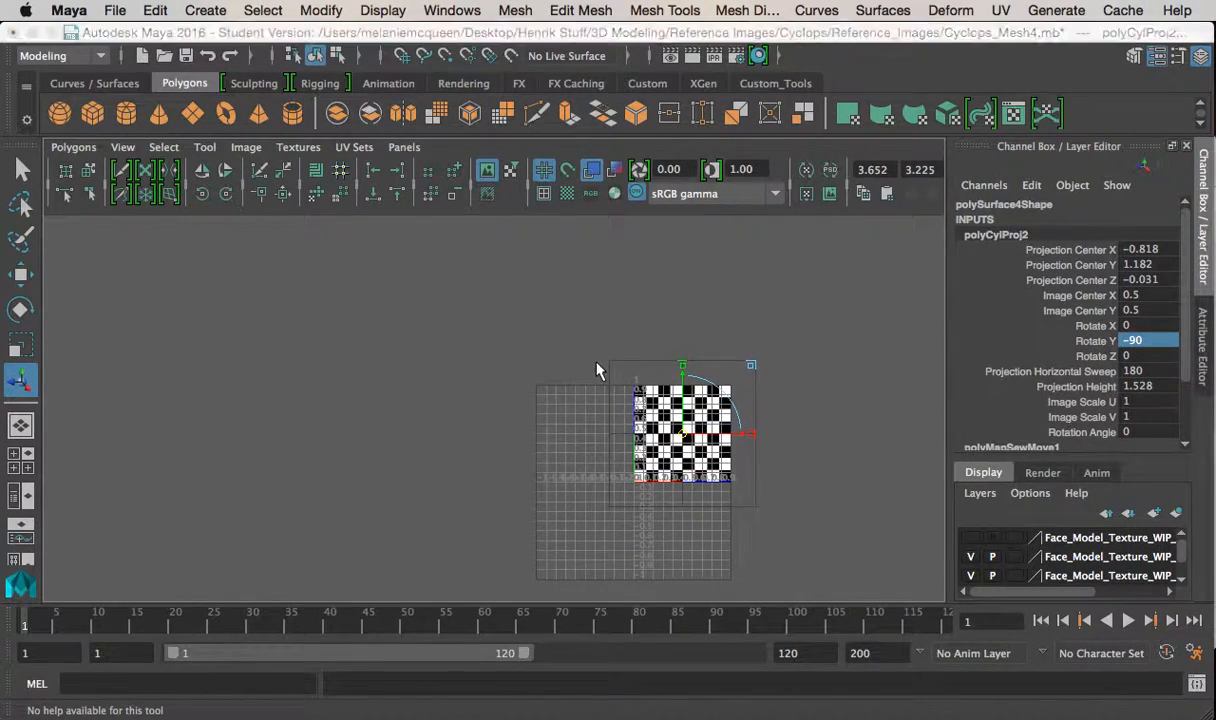
key(space)
alt+drag(319, 354, 361, 320)
alt+right_drag(361, 320, 400, 352)
alt+middle_drag(401, 352, 419, 392)
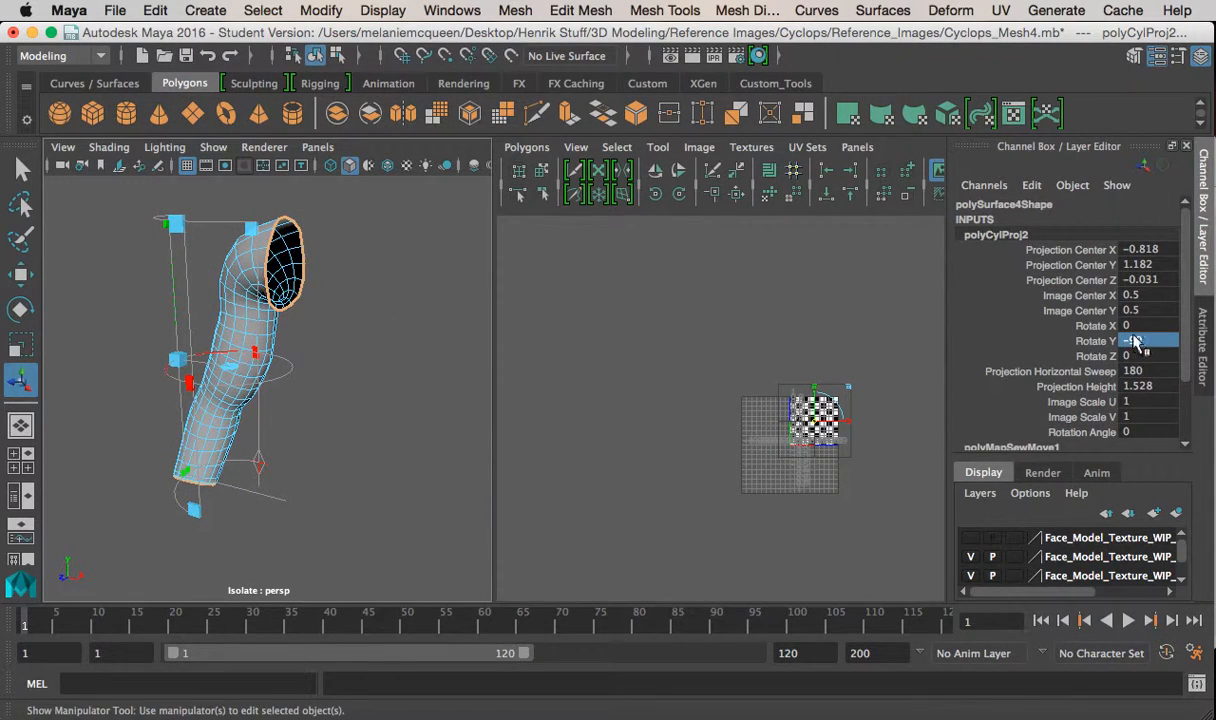
Try a Rotate X value of -90 on the arm's cylindrical projection
alt+middle_drag(622, 386, 649, 431)
alt+middle_drag(405, 385, 404, 363)
alt+right_drag(404, 363, 376, 354)
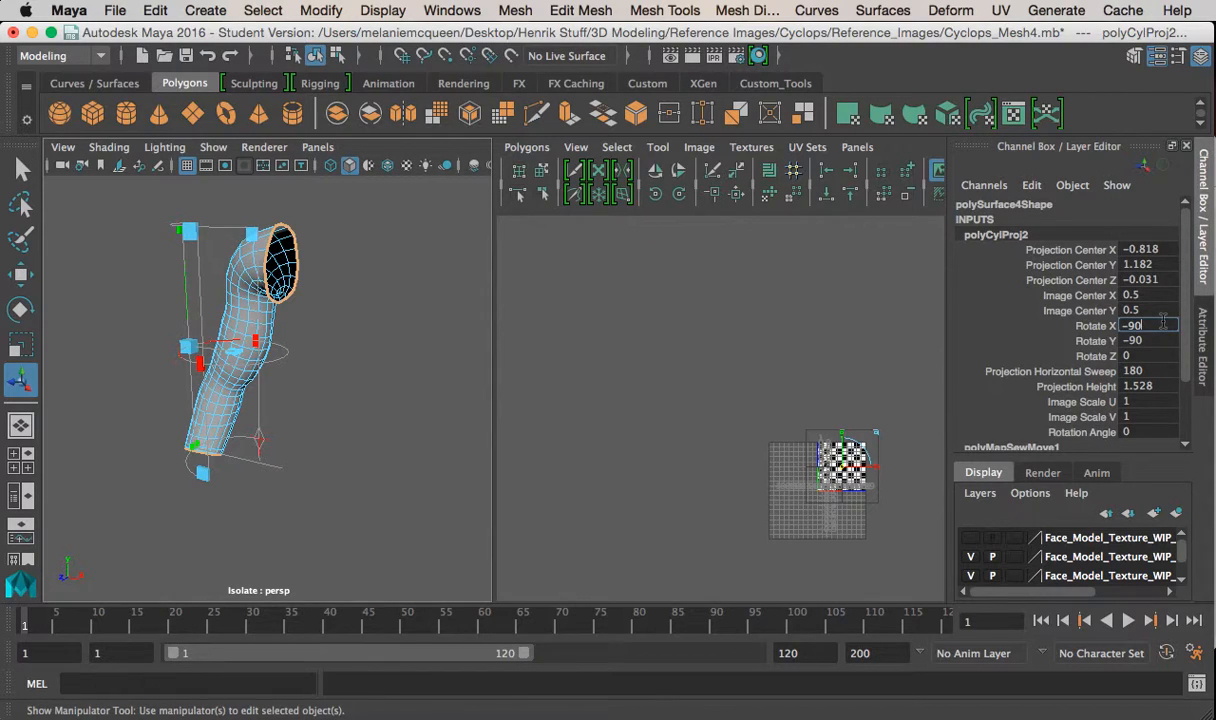
key(Return)
alt+middle_drag(203, 364, 208, 424)
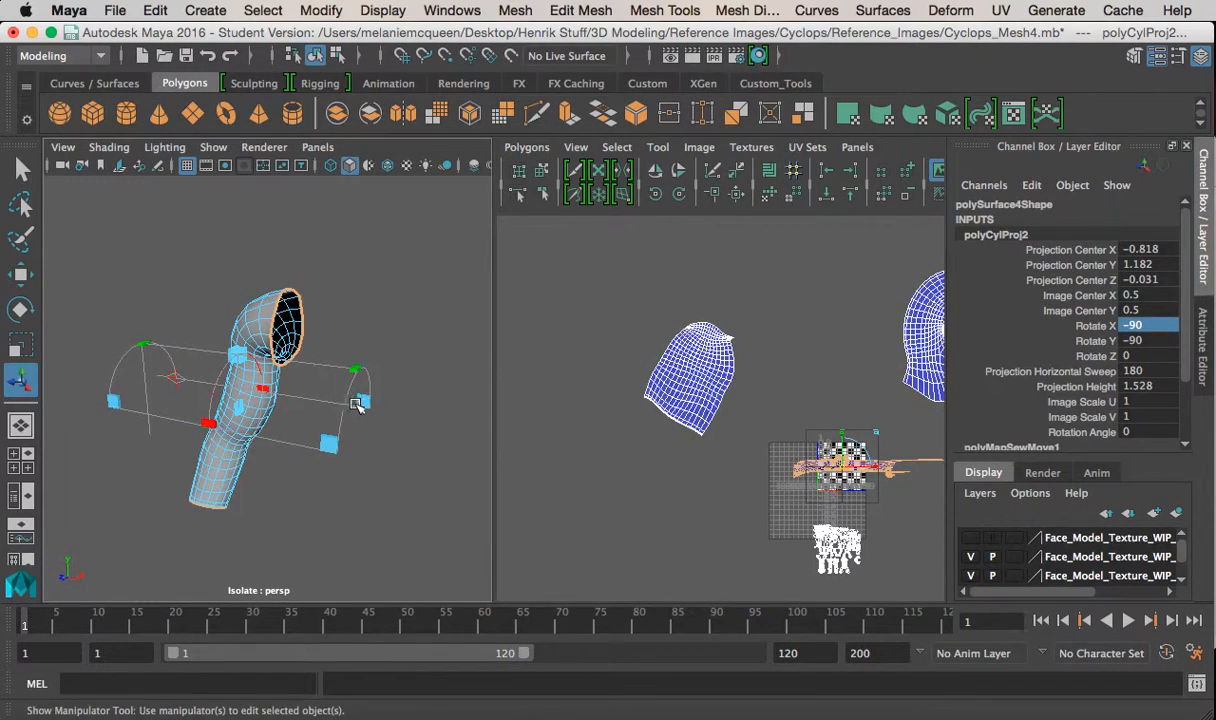
Set the cylindrical projection's Rotate X to 0 and check the arm's UVs
click(1110, 328)
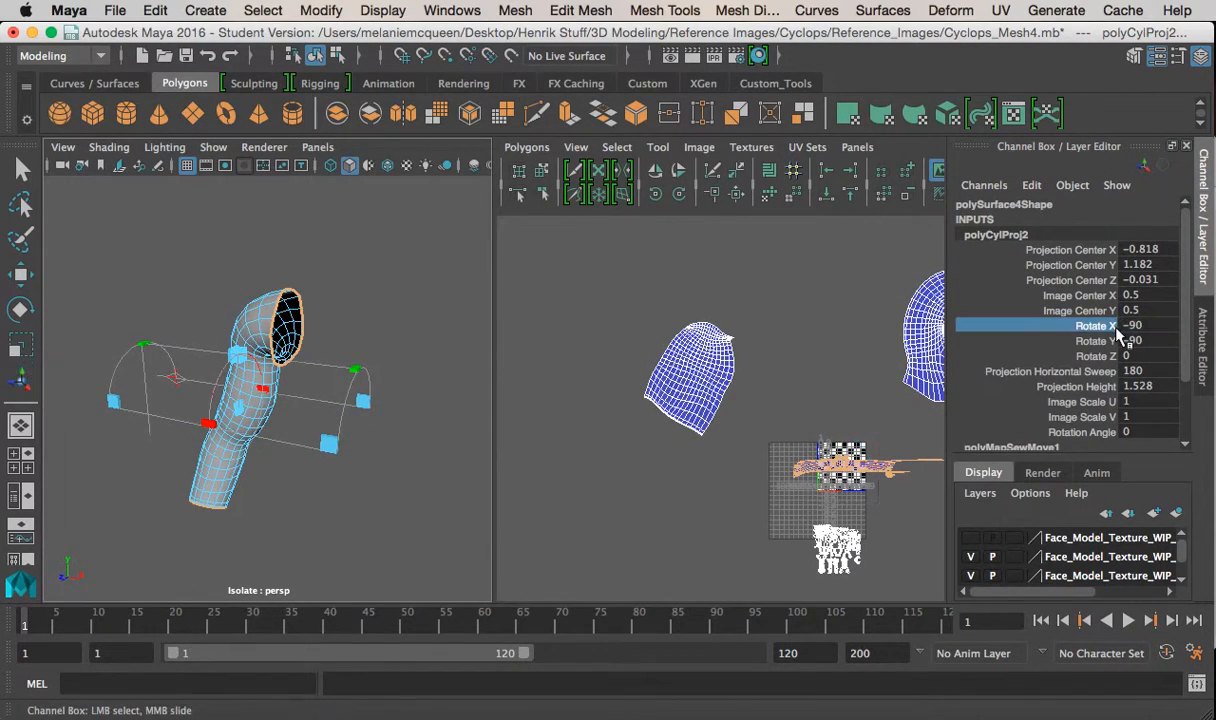
double_click(1136, 328)
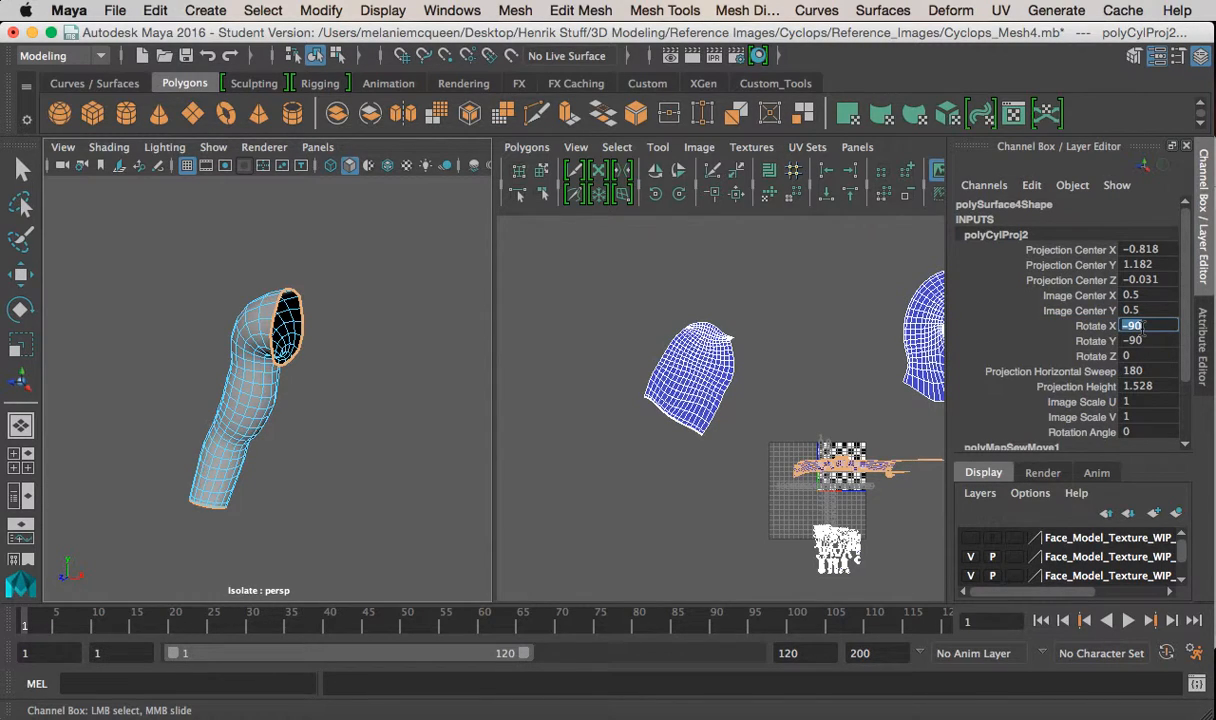
key(Return)
alt+middle_drag(787, 380, 667, 316)
alt+right_drag(667, 316, 813, 438)
alt+drag(450, 330, 545, 340)
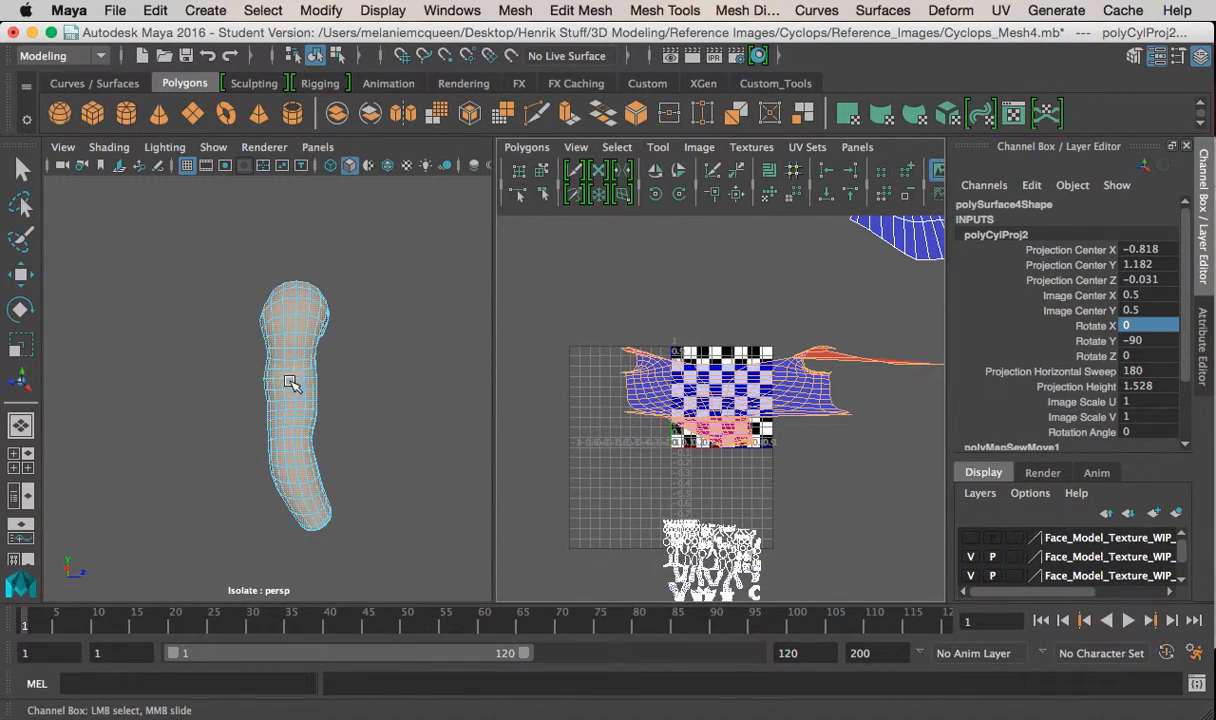
Apply a planar UV projection to the arm faces from the side
alt+drag(347, 382, 372, 339)
key(space)
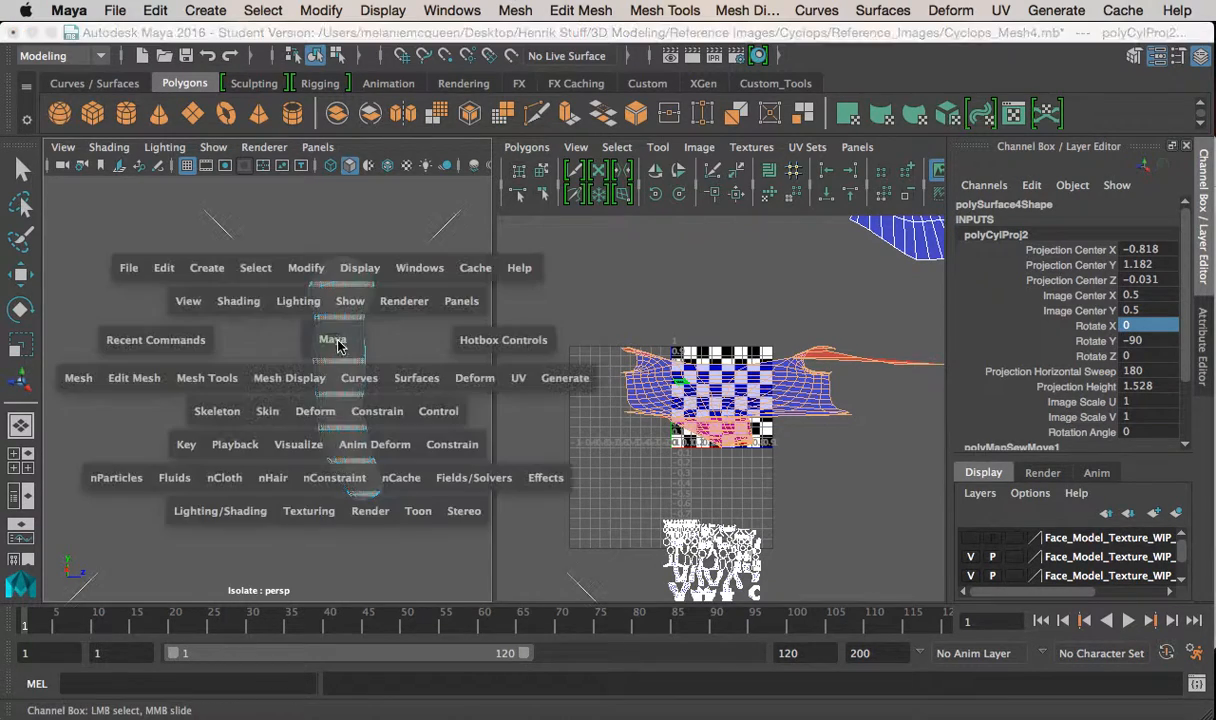
click(518, 378)
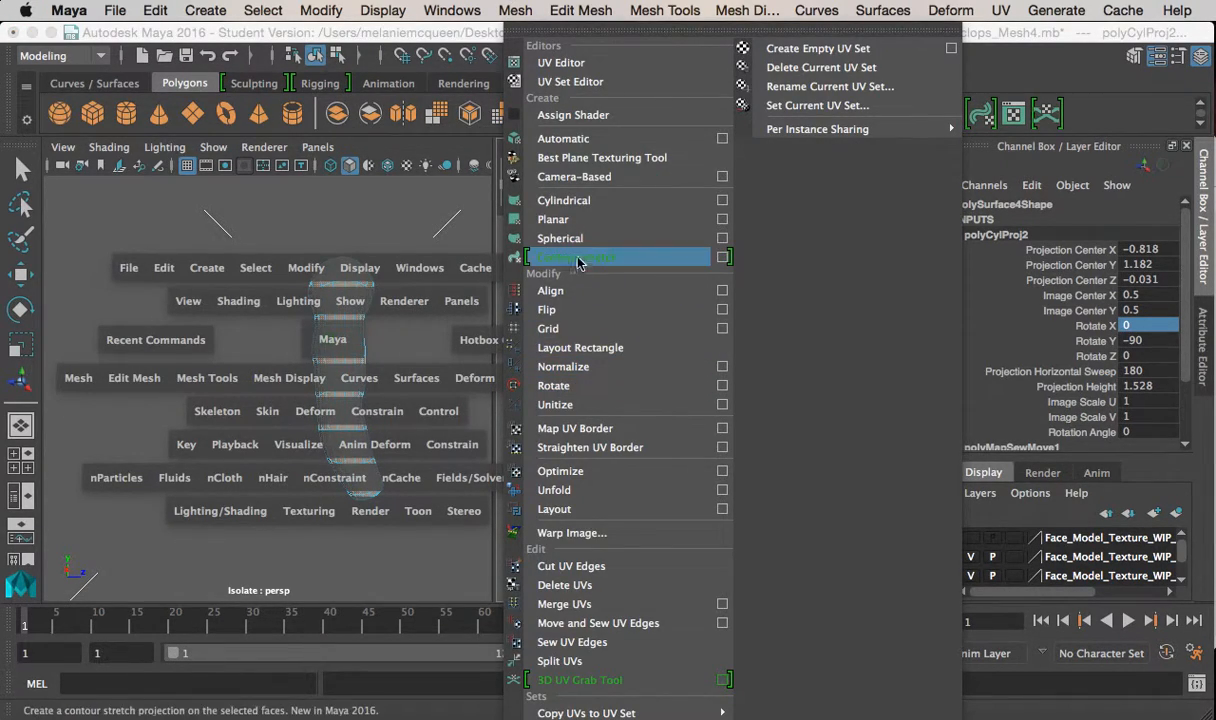
click(596, 198)
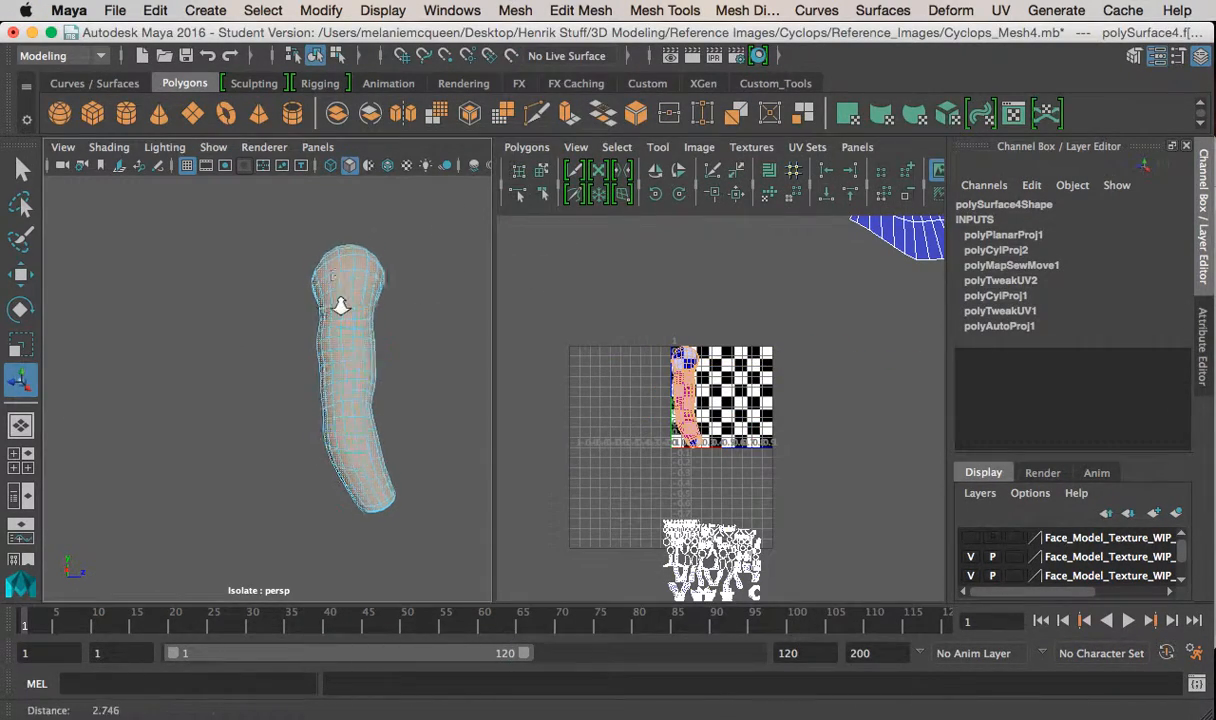
alt+drag(397, 341, 72, 330)
Select the lengthwise edge loop down the inner side of the arm and cut the UVs along it
right_drag(192, 326, 191, 295)
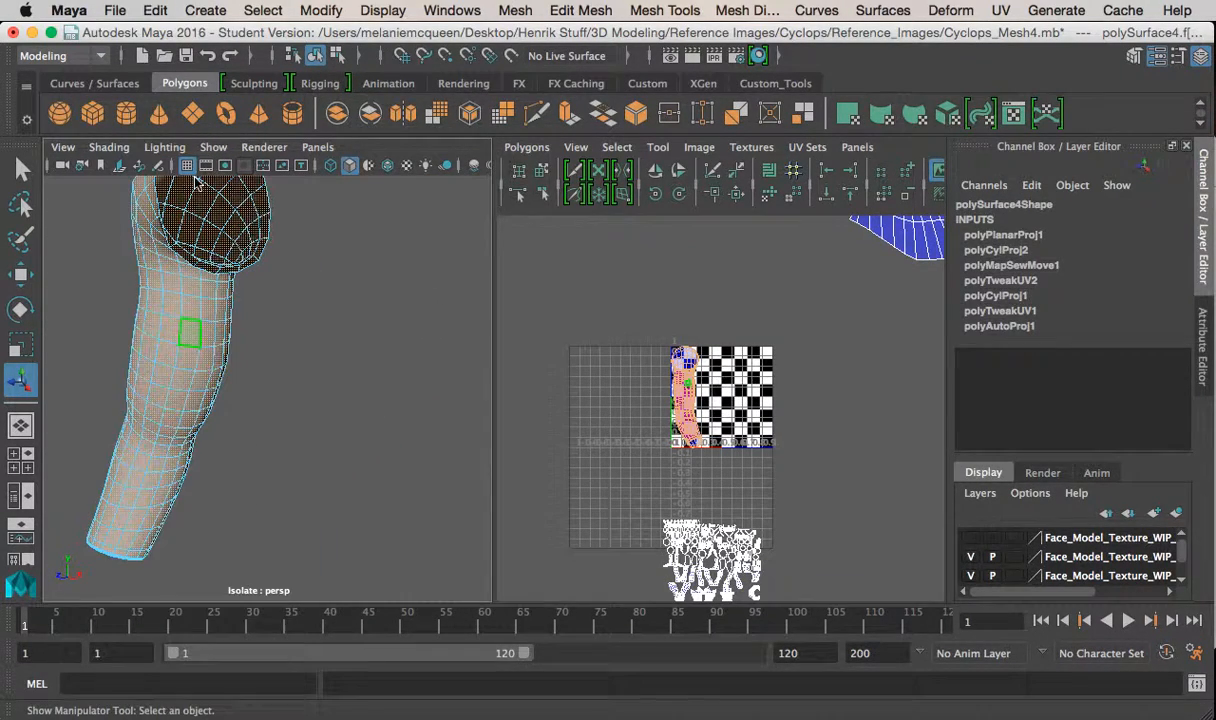
alt+drag(192, 296, 241, 274)
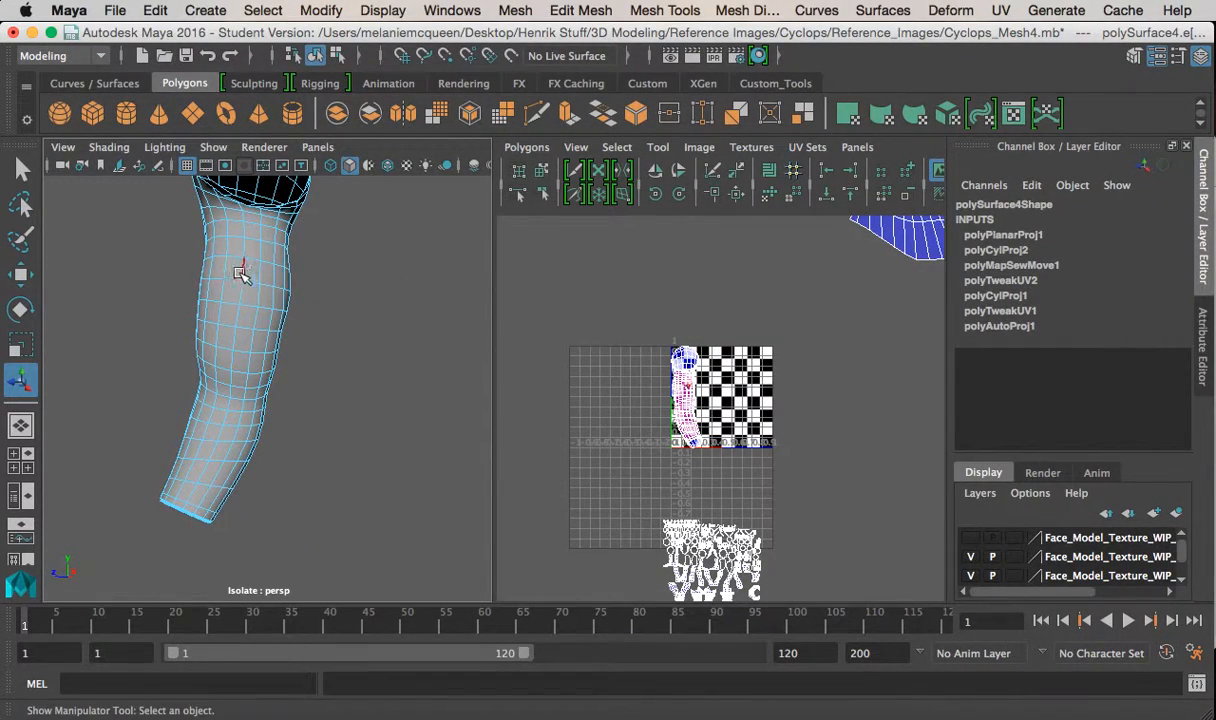
click(246, 272)
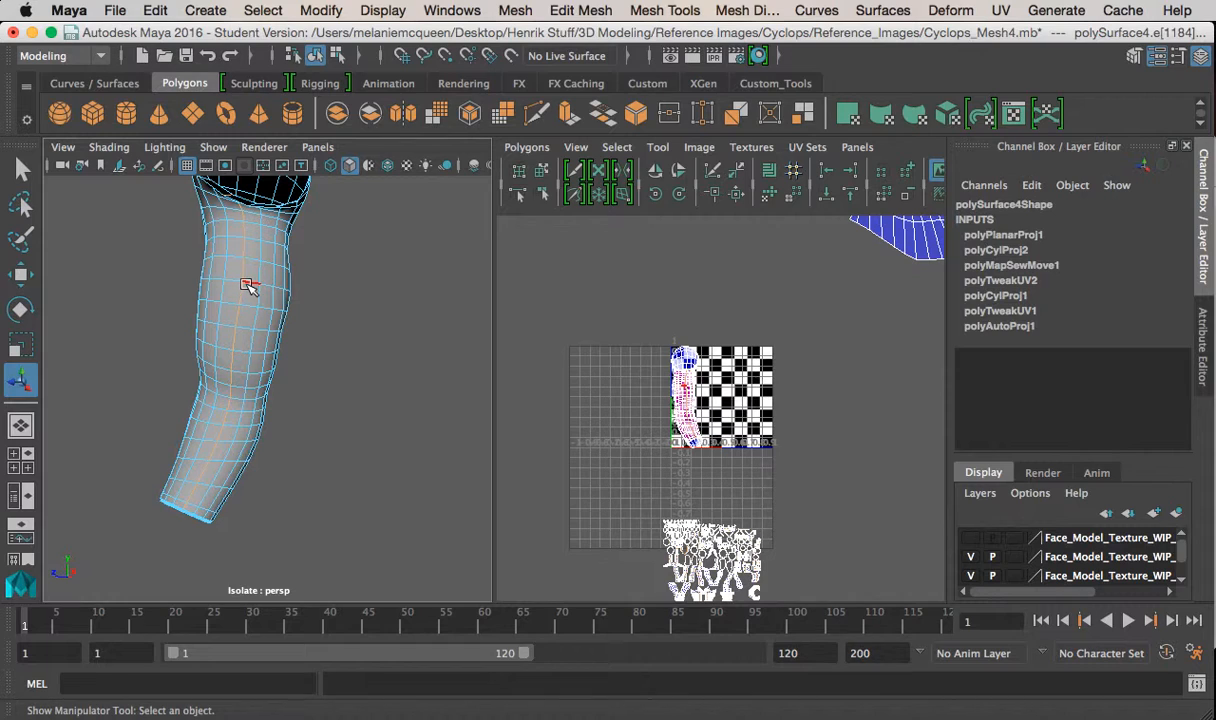
alt+drag(194, 264, 366, 285)
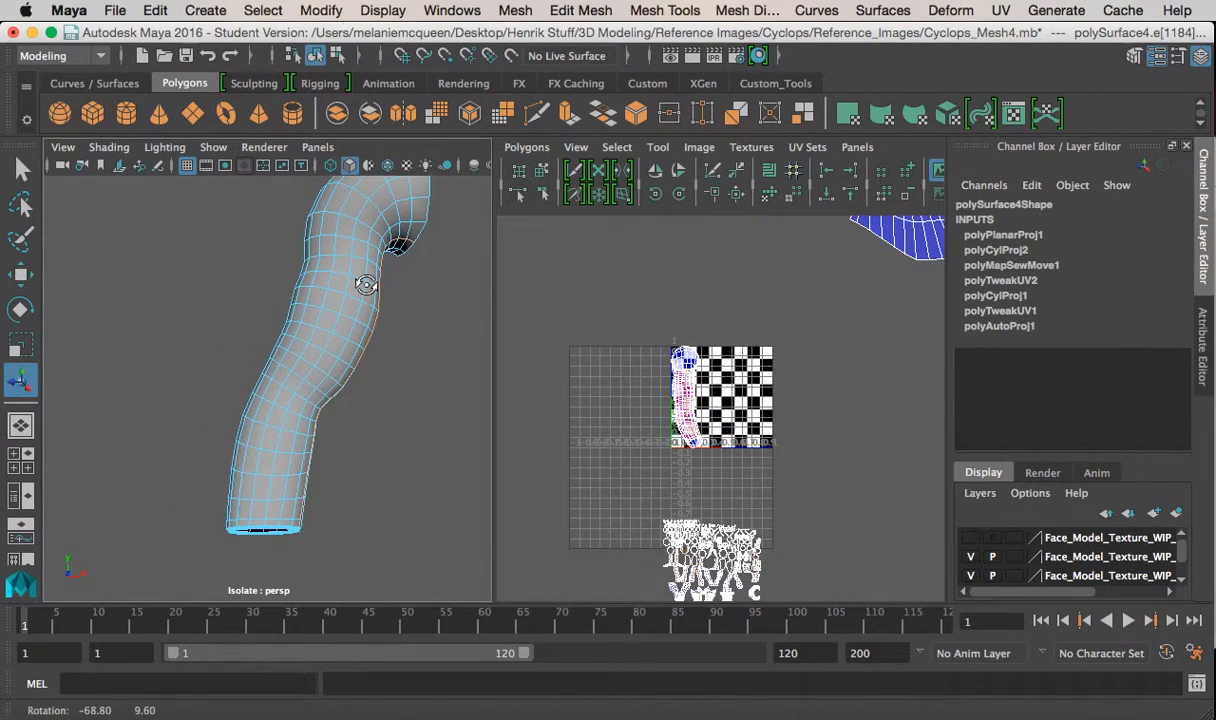
click(530, 150)
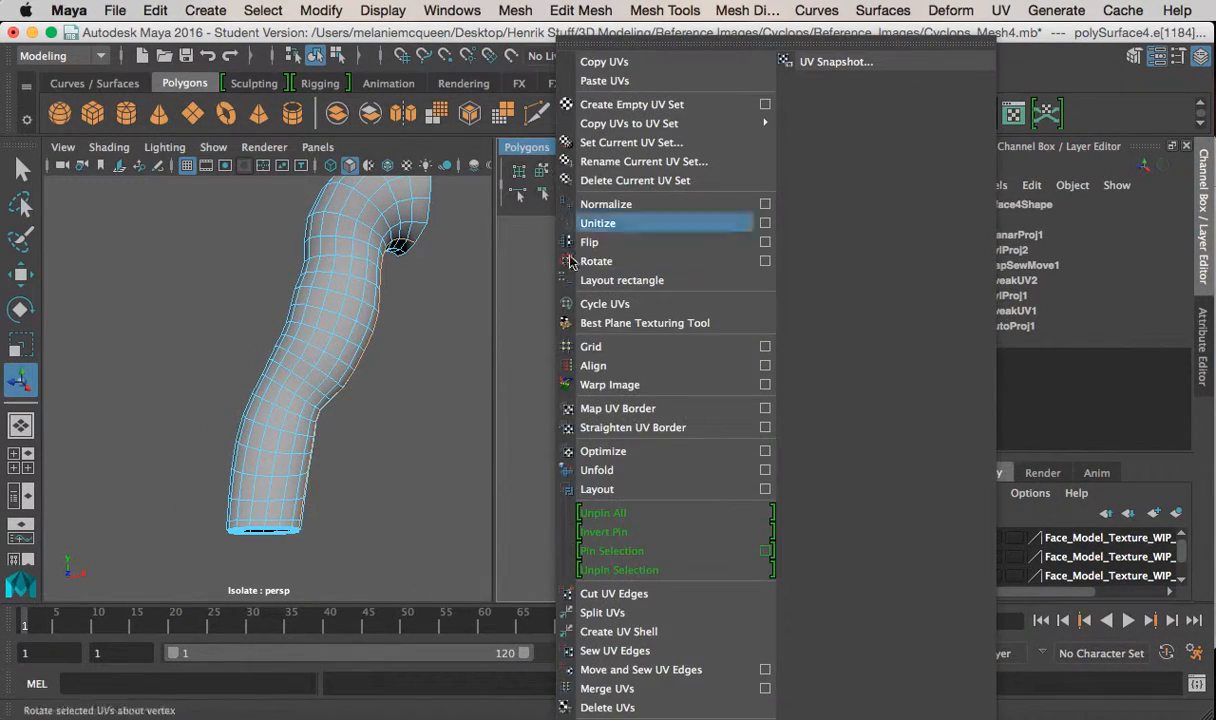
click(607, 593)
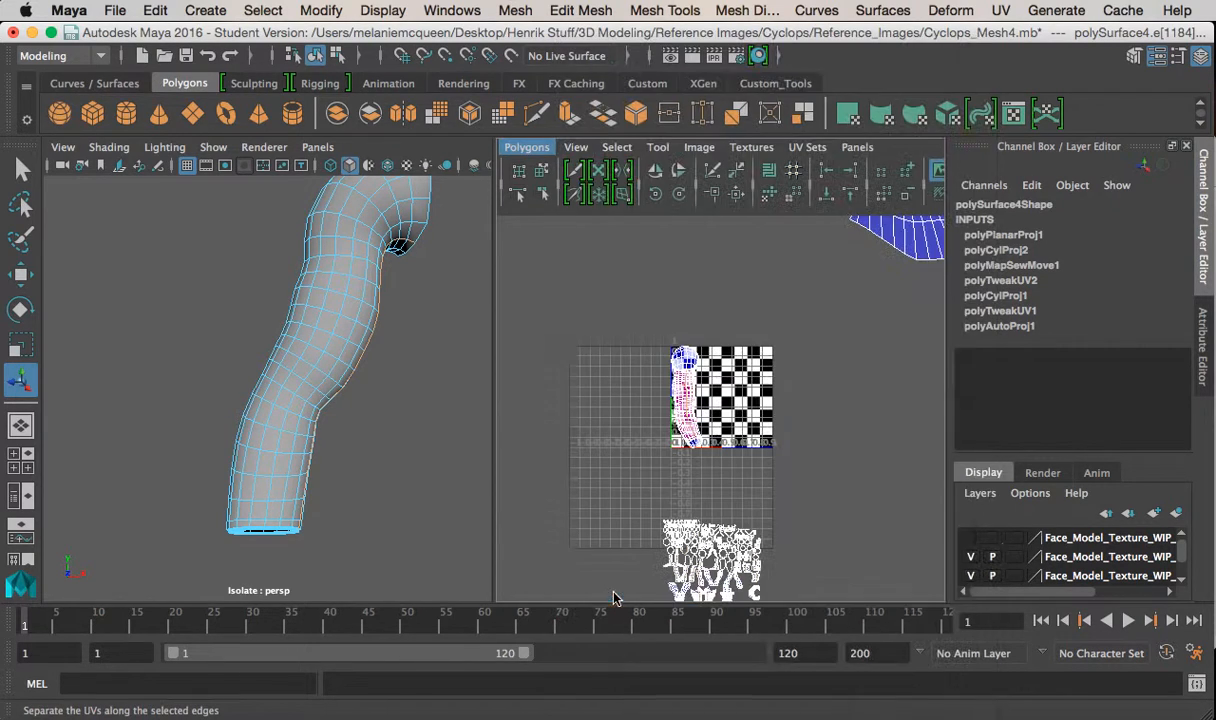
Select the arm's UV shell and start flattening it with the Smooth UV tool's Unfold option
click(541, 170)
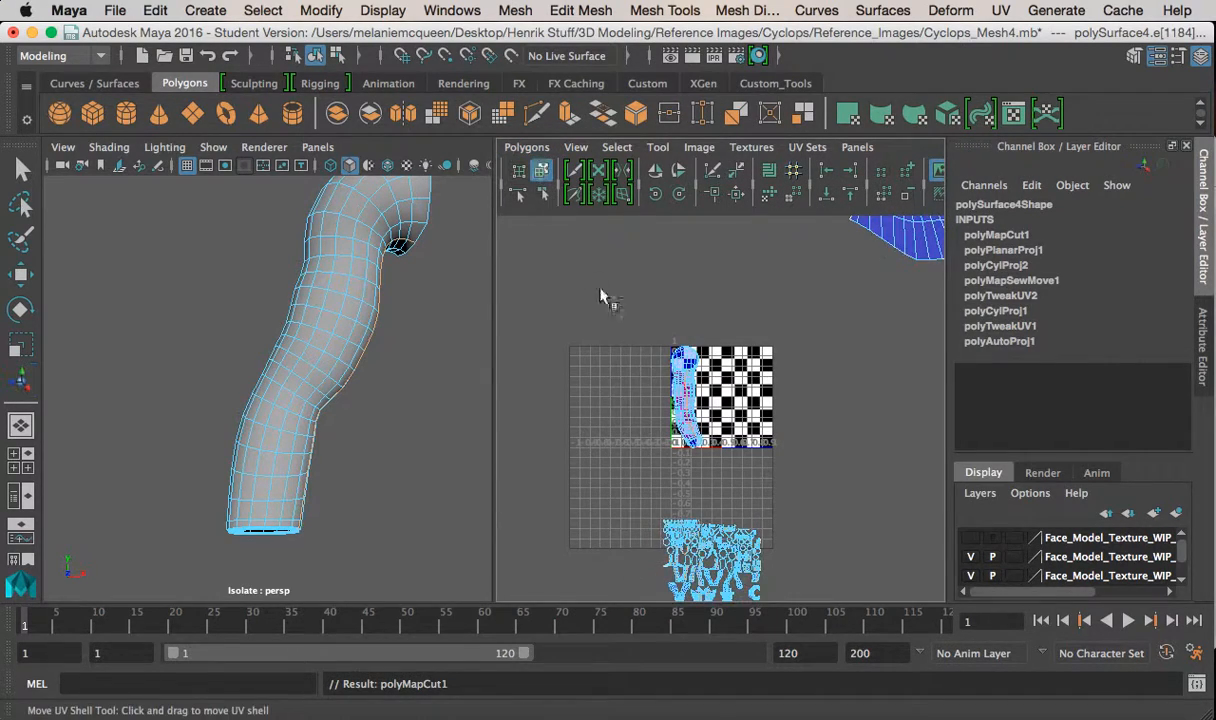
click(680, 390)
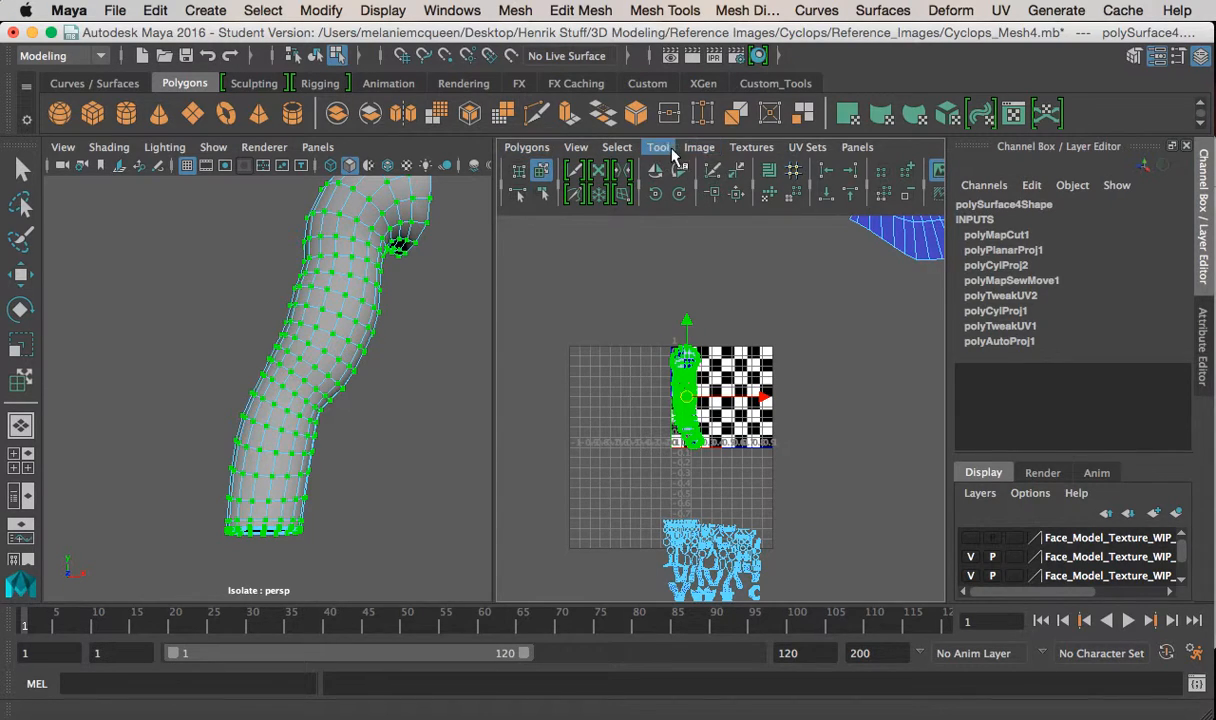
click(660, 148)
click(690, 231)
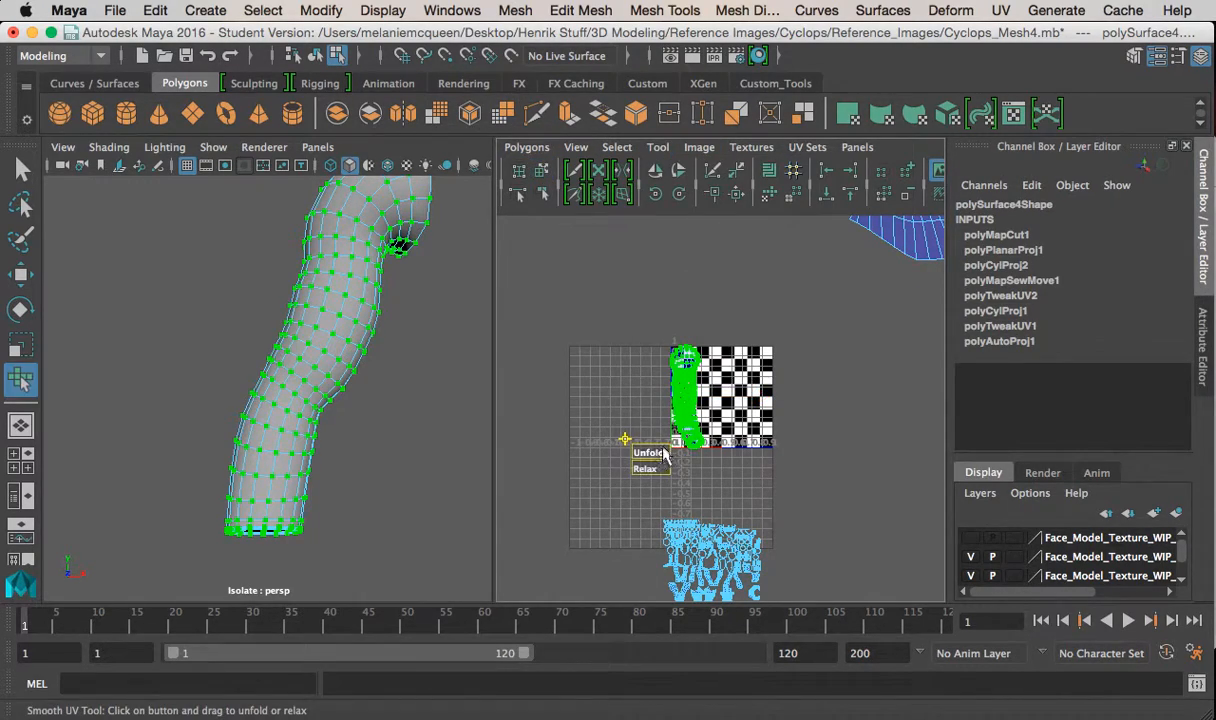
drag(1043, 450, 1212, 486)
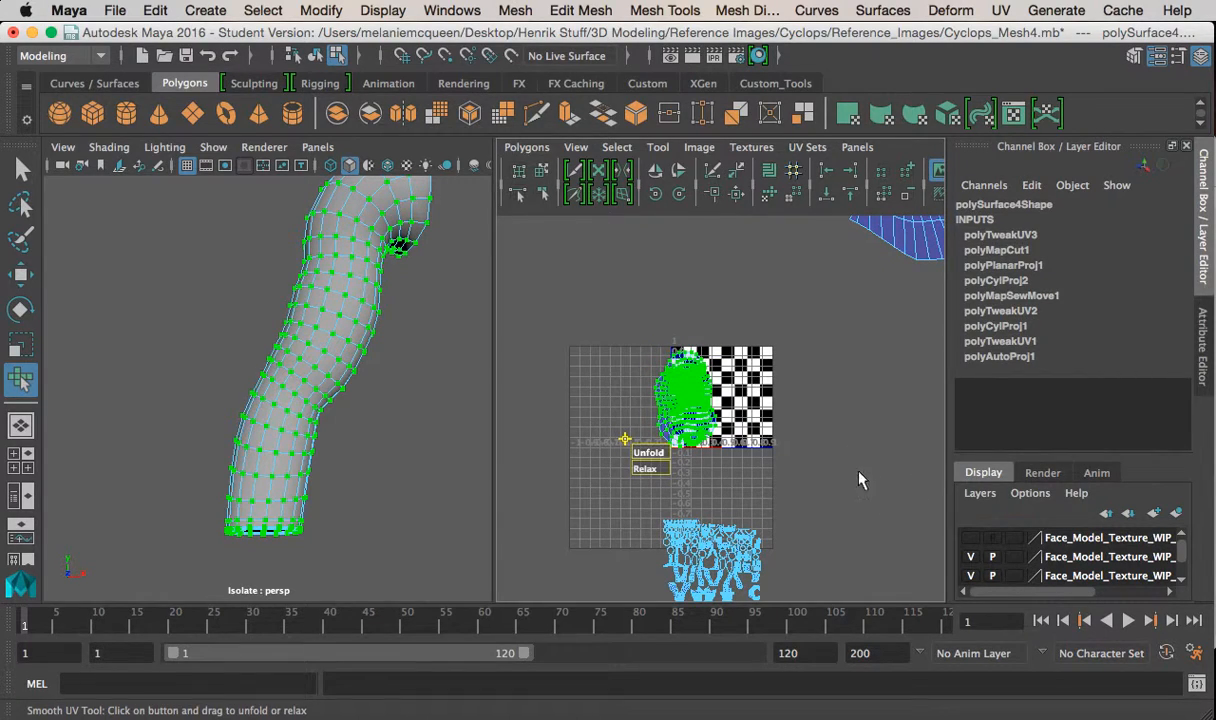
key(f)
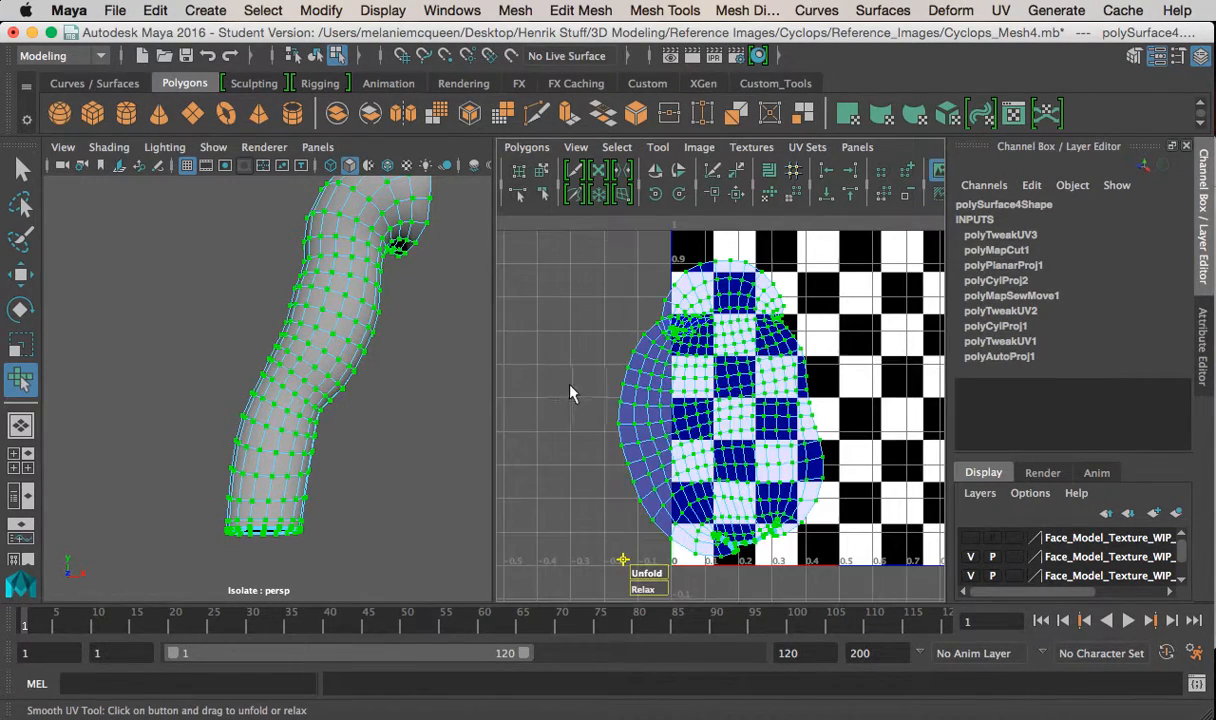
drag(704, 573, 1209, 694)
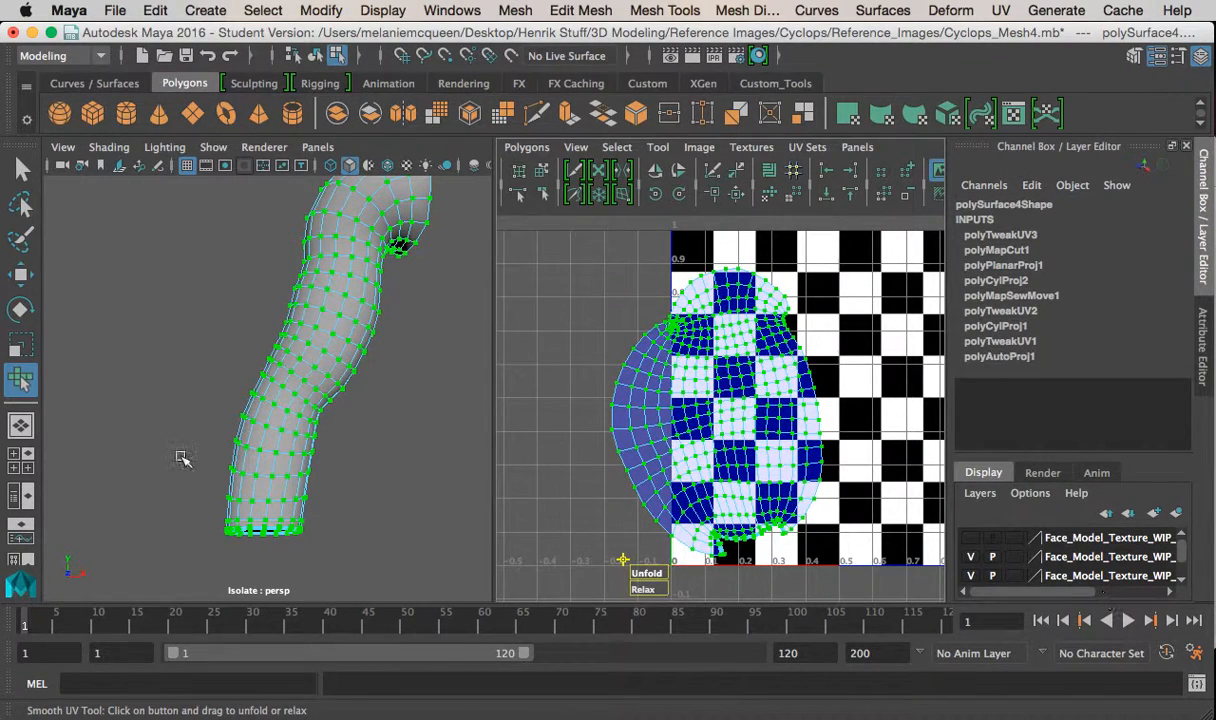
Keep unfolding the arm shell repeatedly until its overlapping areas open up and its grid spreads evenly
scroll(609, 413, down, 2)
drag(657, 545, 1208, 622)
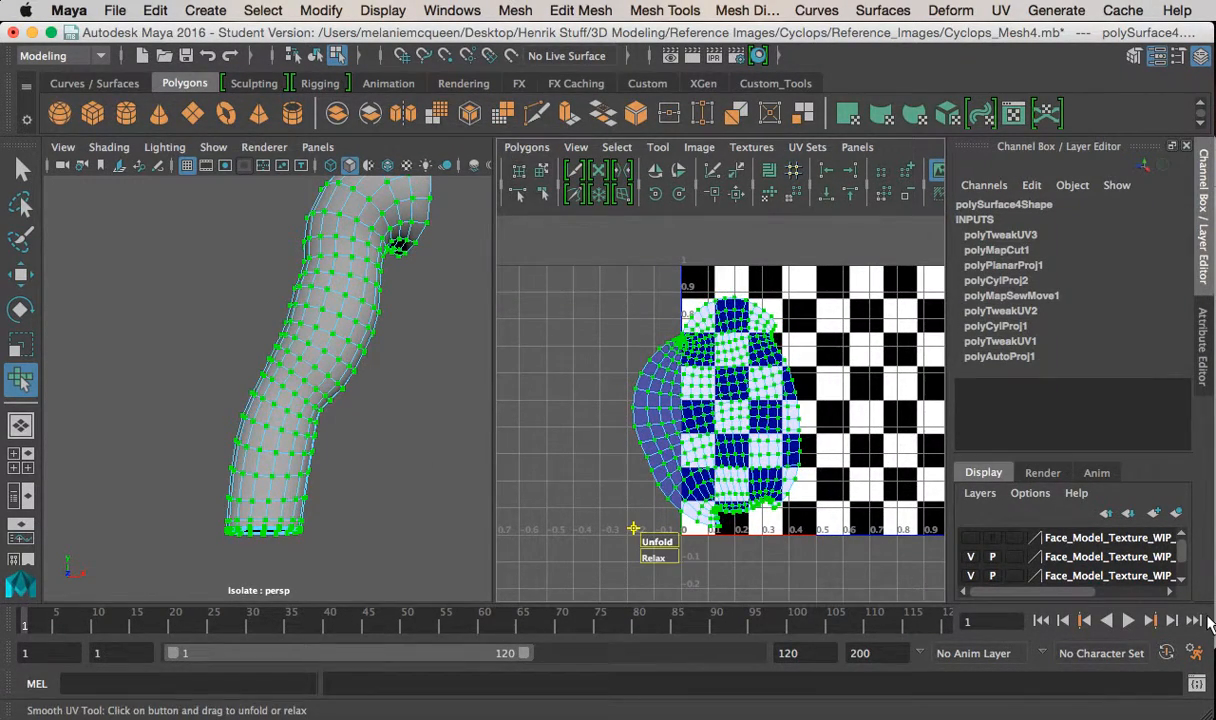
drag(968, 540, 1149, 618)
drag(1210, 543, 1182, 550)
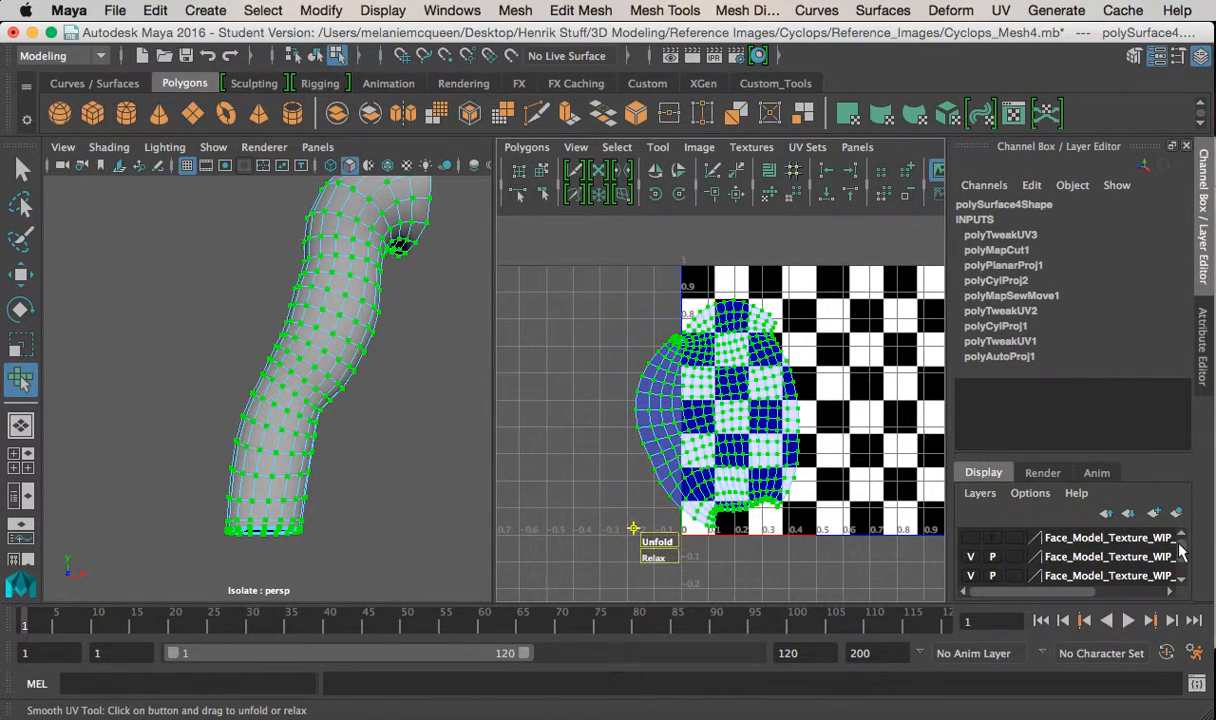
scroll(660, 480, down, 2)
alt+middle_drag(658, 479, 469, 482)
drag(567, 517, 716, 541)
drag(567, 527, 697, 597)
drag(577, 525, 1197, 545)
drag(565, 527, 1060, 550)
drag(950, 560, 1210, 585)
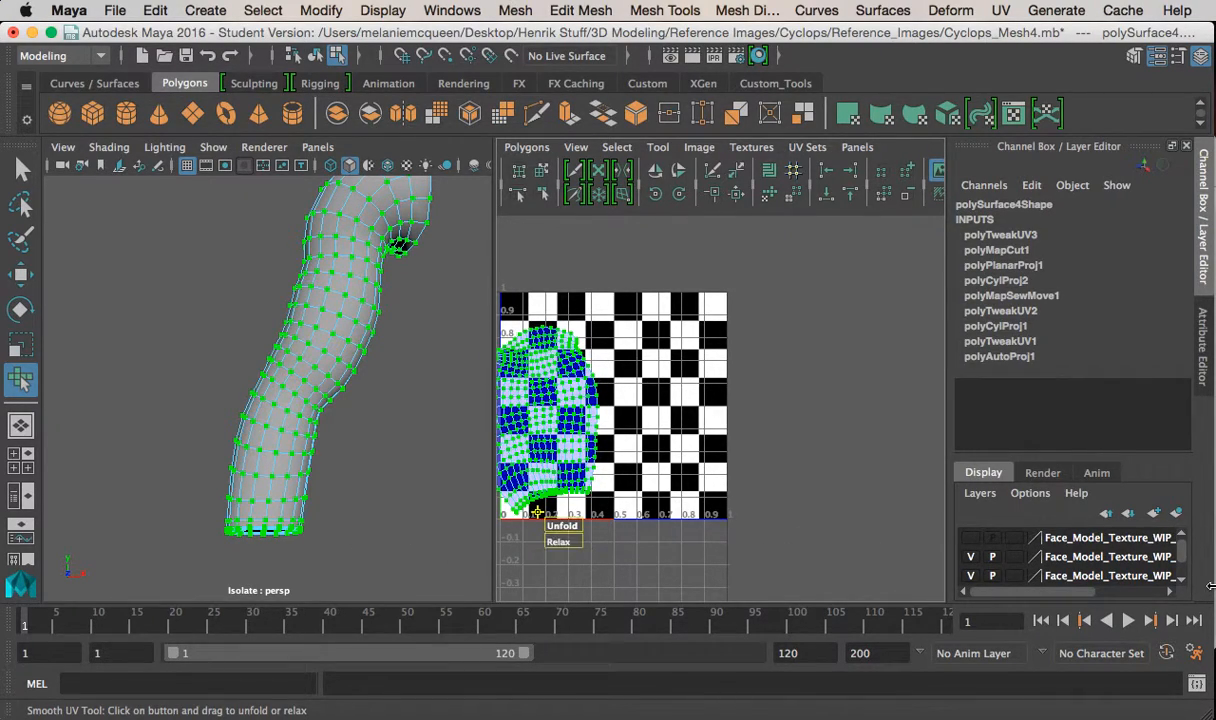
drag(577, 525, 1160, 530)
alt+middle_drag(706, 460, 838, 465)
alt+right_drag(838, 465, 780, 556)
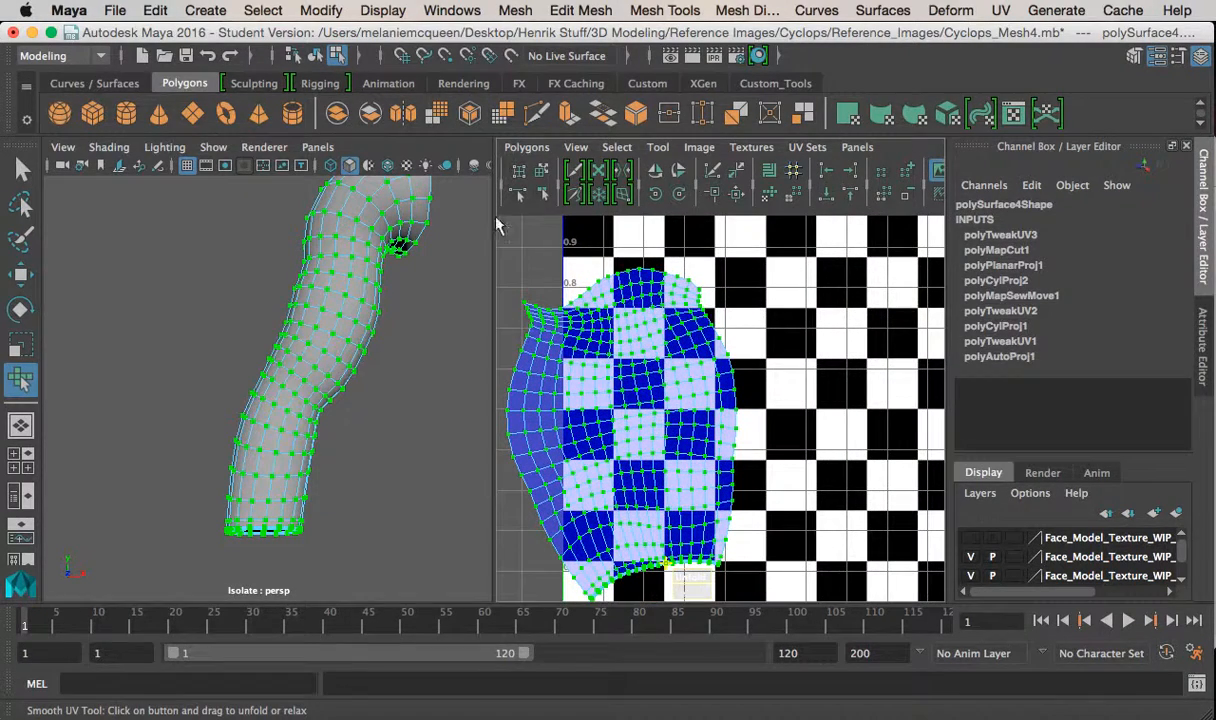
Return to object mode, show the textures and compare the arm's checker pattern with the rest of the body
click(538, 148)
click(620, 478)
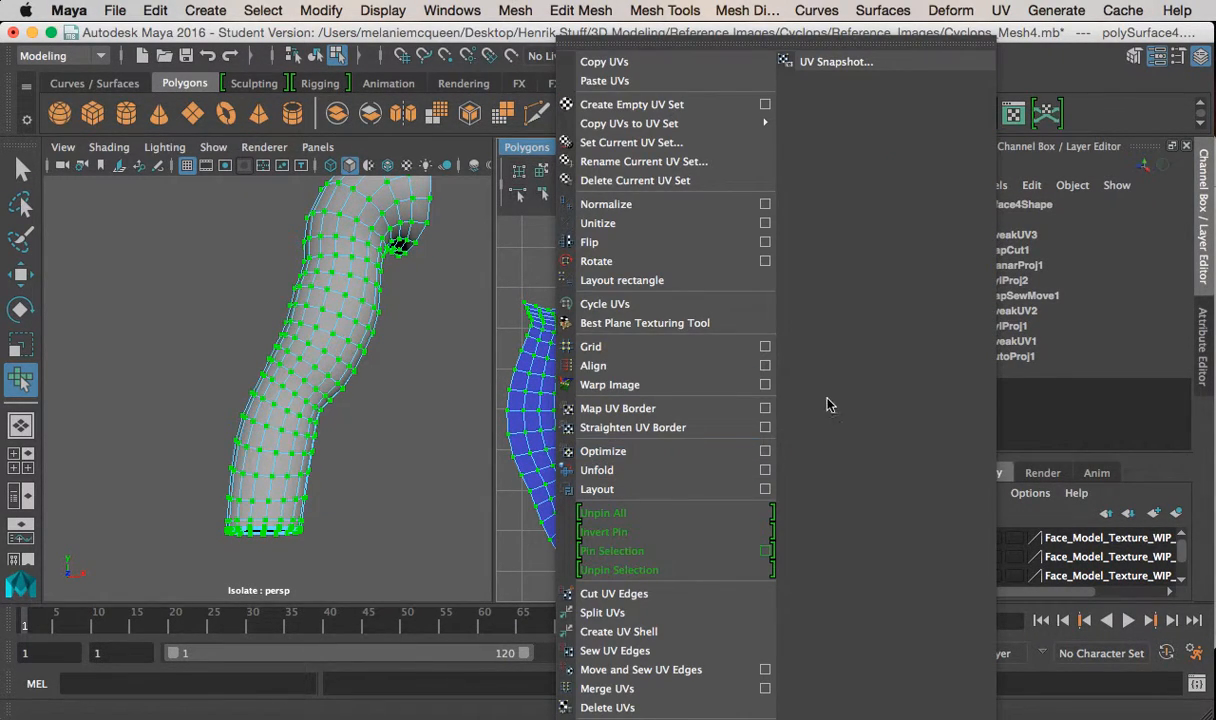
right_drag(266, 238, 347, 200)
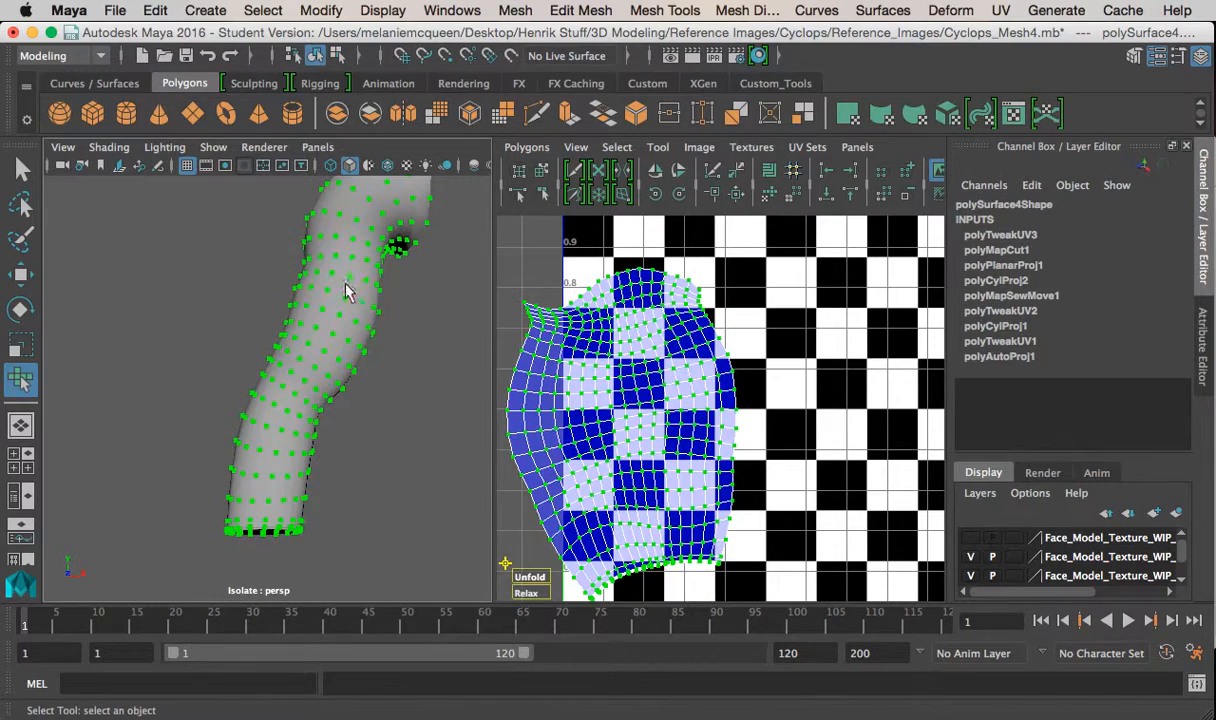
click(265, 302)
key(6)
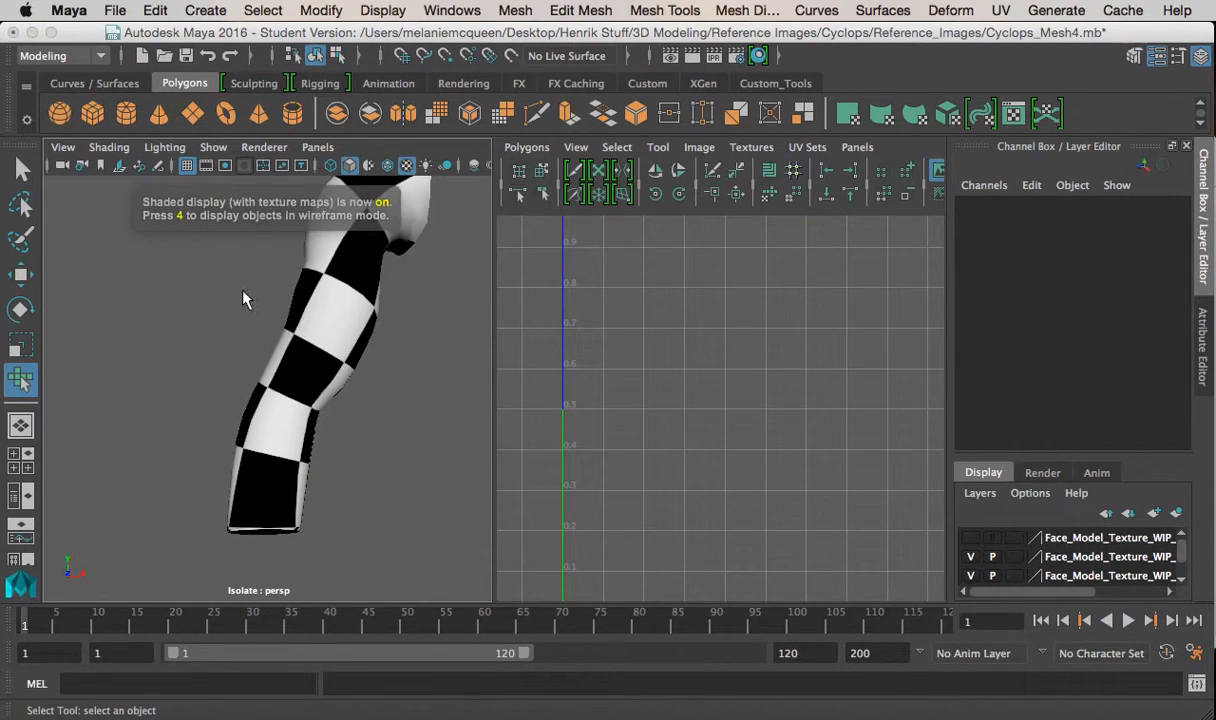
alt+drag(245, 298, 352, 358)
scroll(352, 358, down, 5)
alt+middle_drag(352, 358, 230, 340)
mouse_move(232, 310)
alt+mouse_down()
mouse_move(261, 310)
mouse_move(219, 308)
alt+mouse_up()
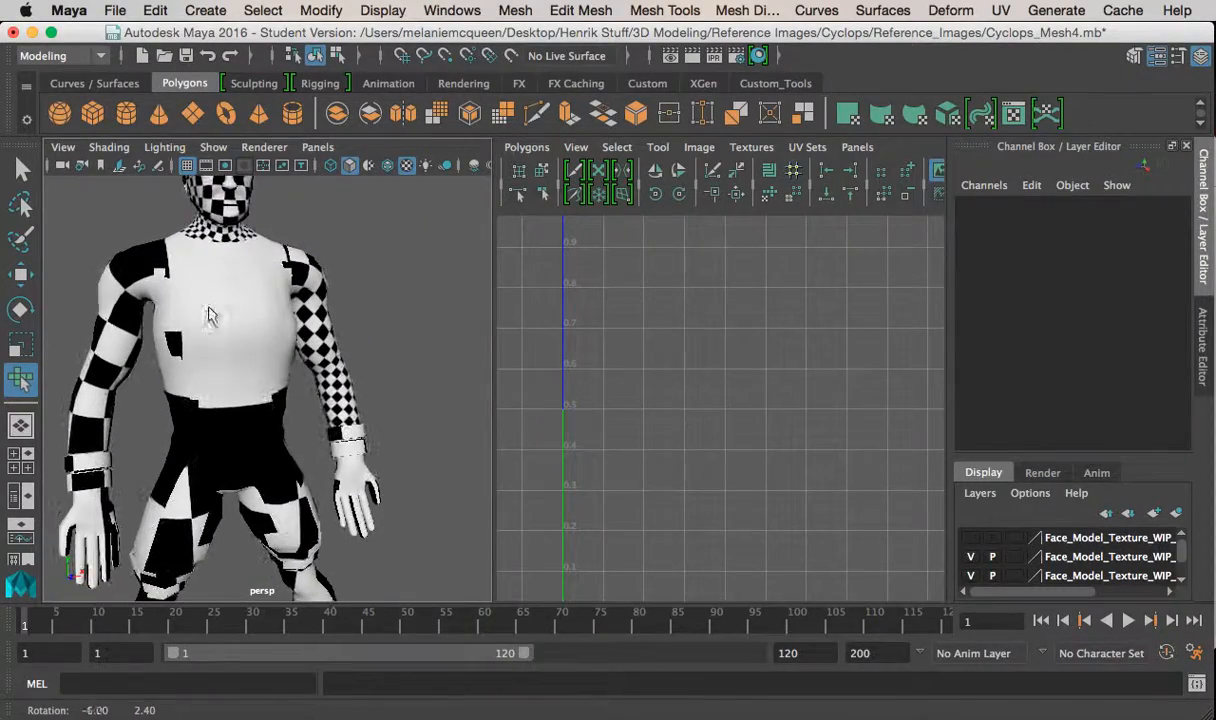
Move the body's unfolded arm shell out of the texture square to sit beside the other shells and scale it up
click(219, 308)
alt+middle_drag(580, 352, 744, 369)
alt+right_drag(744, 369, 508, 172)
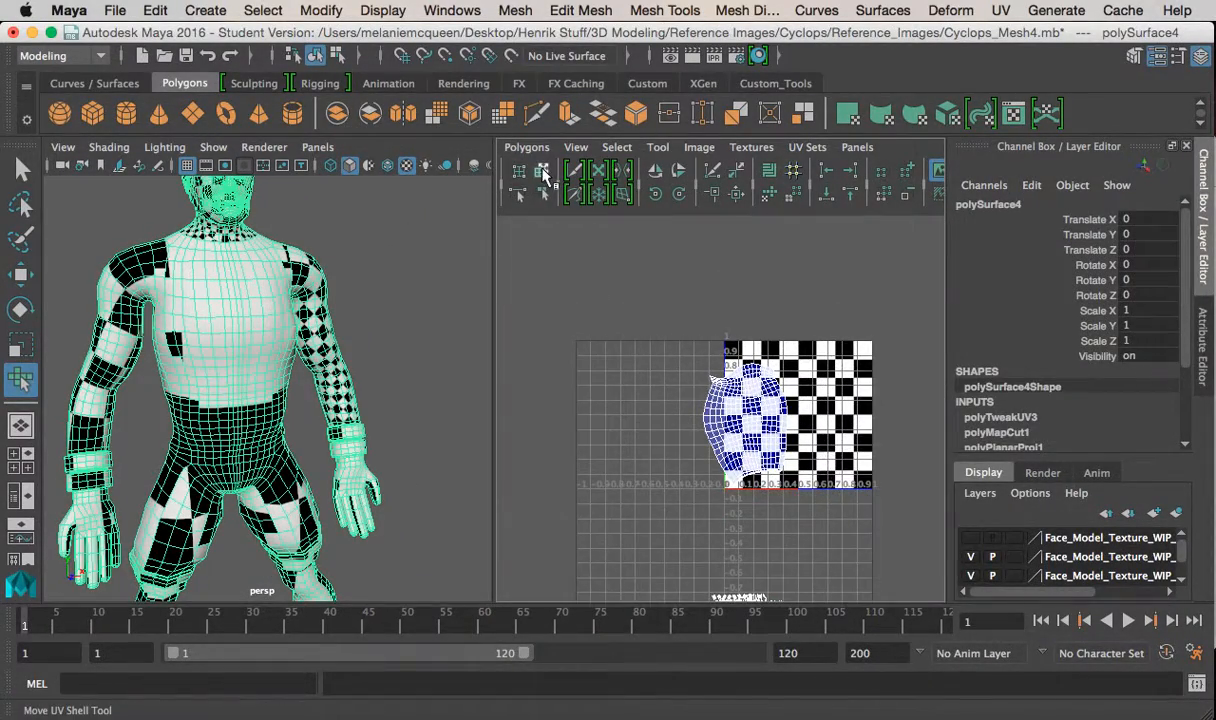
click(543, 173)
click(732, 418)
drag(732, 418, 686, 323)
key(r)
key(w)
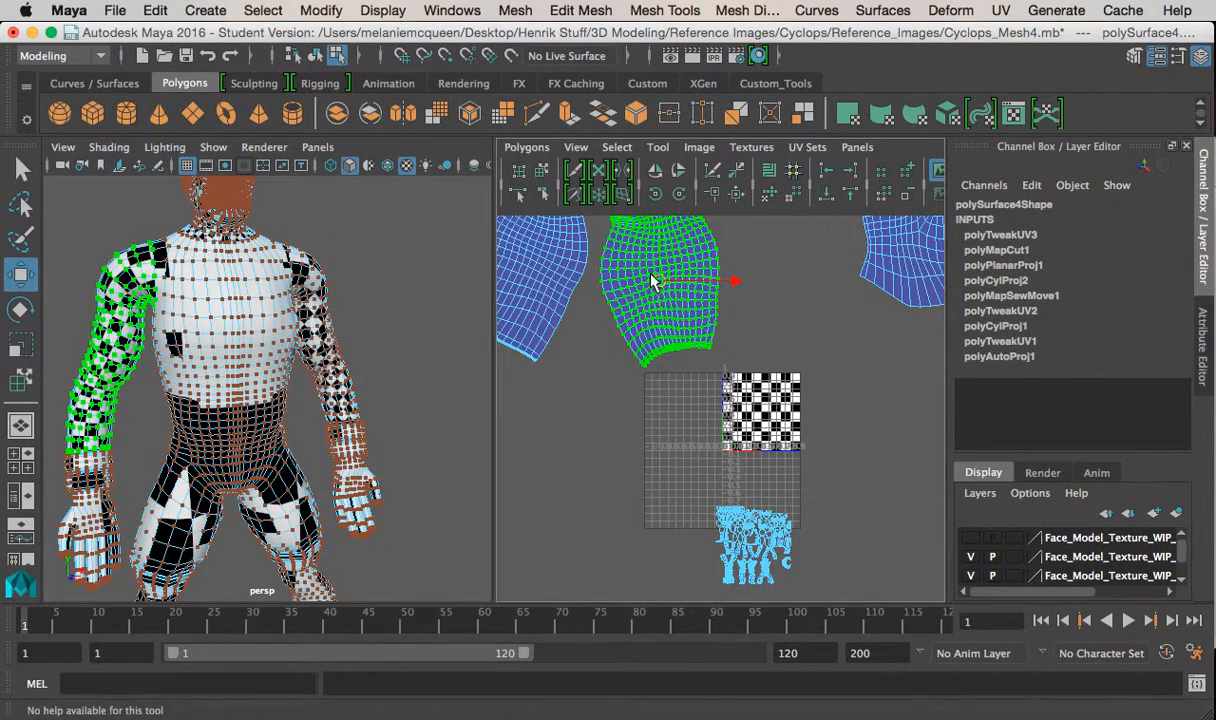
click(602, 337)
Leave UV selection and examine the checker size and distortion on both arms from several angles
right_click(634, 252)
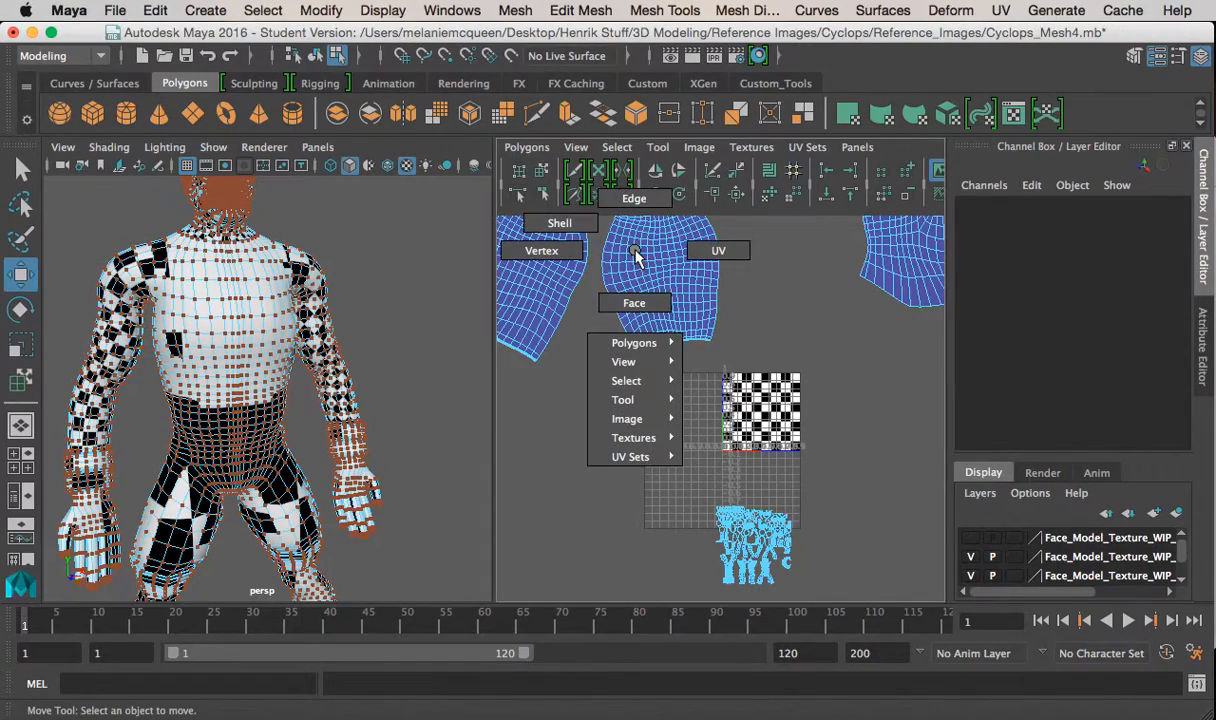
right_drag(680, 232, 690, 235)
click(251, 252)
right_drag(212, 217, 300, 191)
click(361, 296)
alt+drag(318, 295, 381, 272)
click(270, 305)
scroll(288, 290, up, 5)
alt+drag(280, 318, 412, 242)
click(412, 242)
click(276, 285)
alt+drag(276, 285, 320, 300)
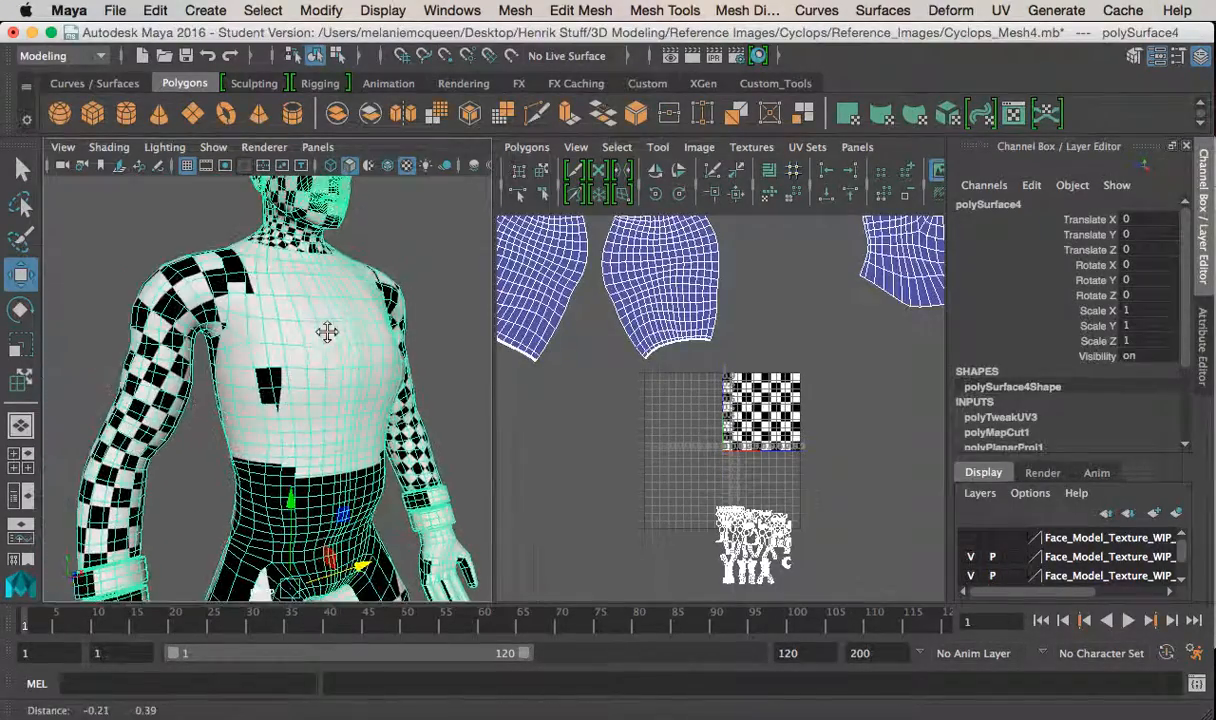
Switch the body to face selection, select the face loops at the right shoulder and neck base, and hide the textures
scroll(305, 312, down, 3)
right_click(305, 312)
right_drag(305, 312, 303, 270)
scroll(298, 300, up, 4)
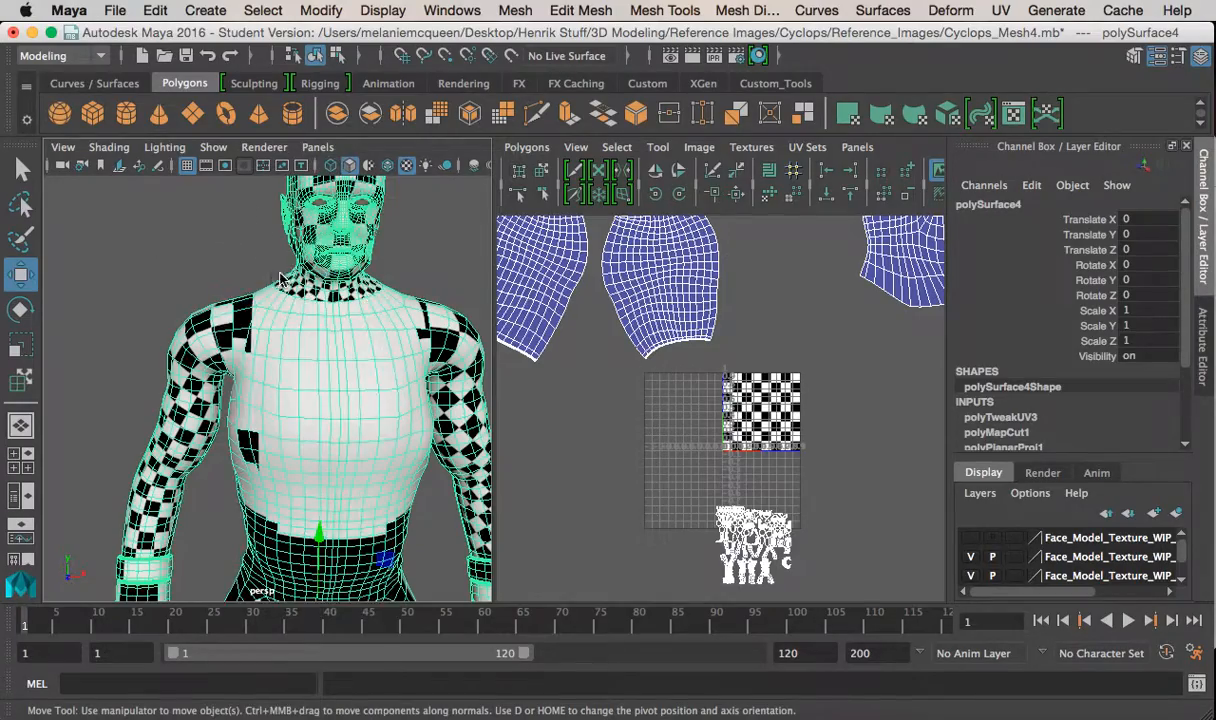
alt+drag(256, 260, 318, 292)
scroll(255, 263, up, 5)
alt+middle_drag(255, 263, 265, 330)
alt+drag(266, 330, 268, 352)
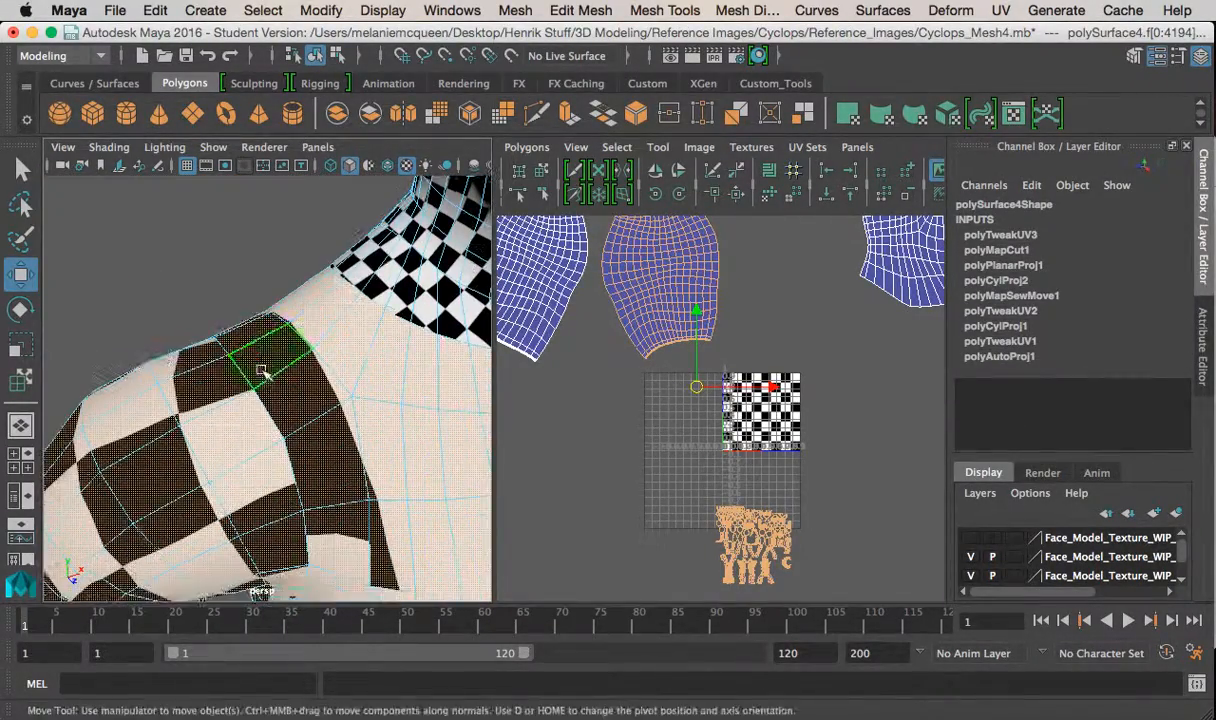
double_click(268, 352)
shift+double_click(340, 340)
key(5)
mouse_move(340, 340)
alt+mouse_down()
mouse_move(285, 331)
mouse_move(307, 389)
mouse_move(224, 364)
alt+mouse_up()
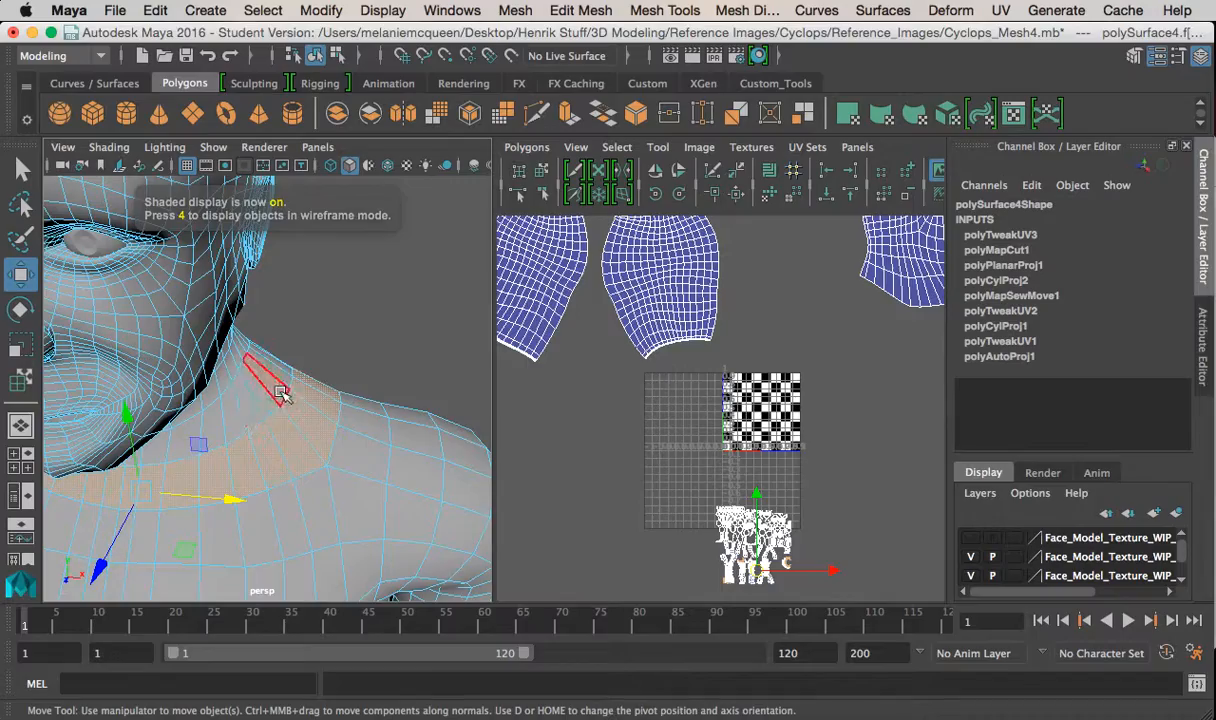
Maximize the perspective view and add the left shoulder's face loop and the chest loop below the armpits to the selection
key(space)
alt+drag(312, 407, 615, 405)
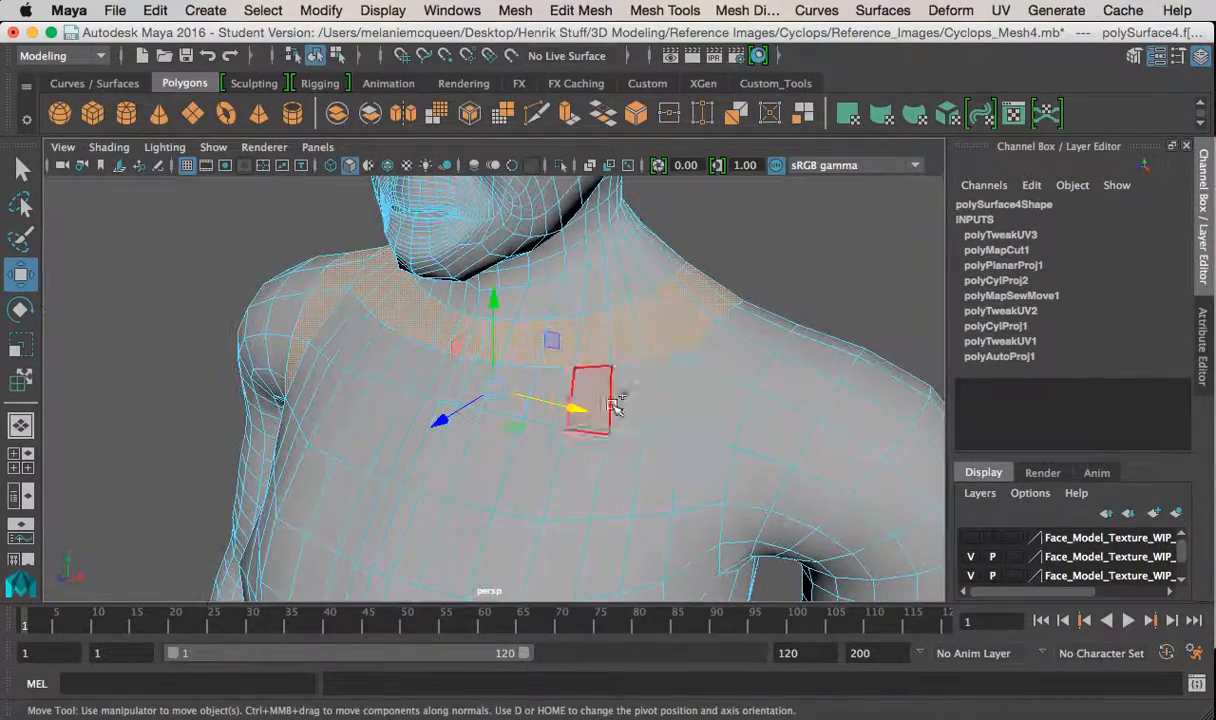
shift+double_click(725, 357)
alt+drag(700, 426, 679, 345)
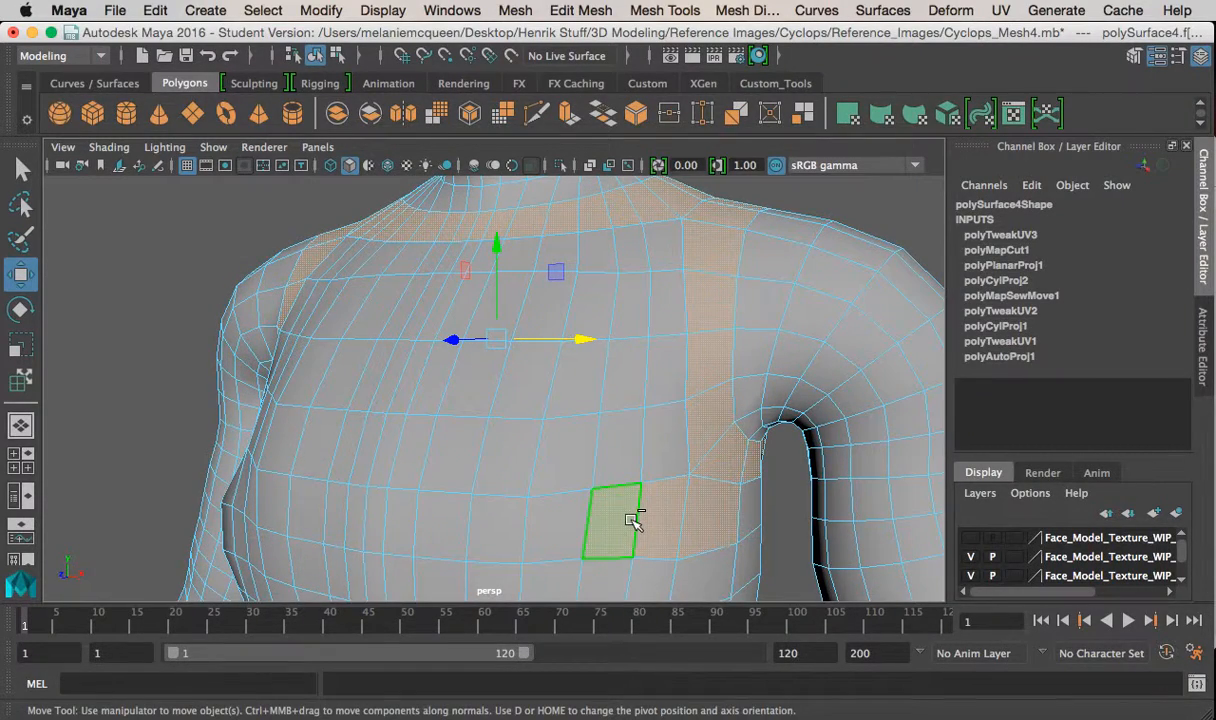
shift+double_click(497, 528)
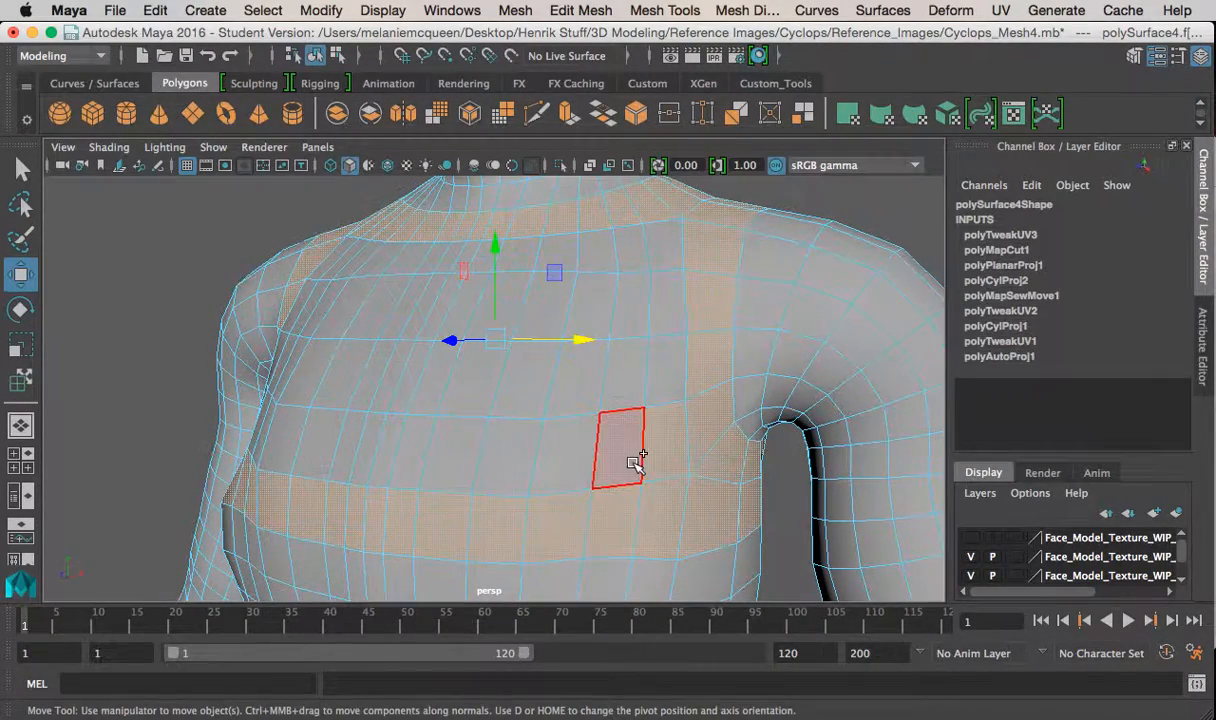
Add the face rows across the front of the chest, between the armpit loop and the upper chest, to the selection
alt+drag(212, 468, 405, 461)
shift+double_click(349, 451)
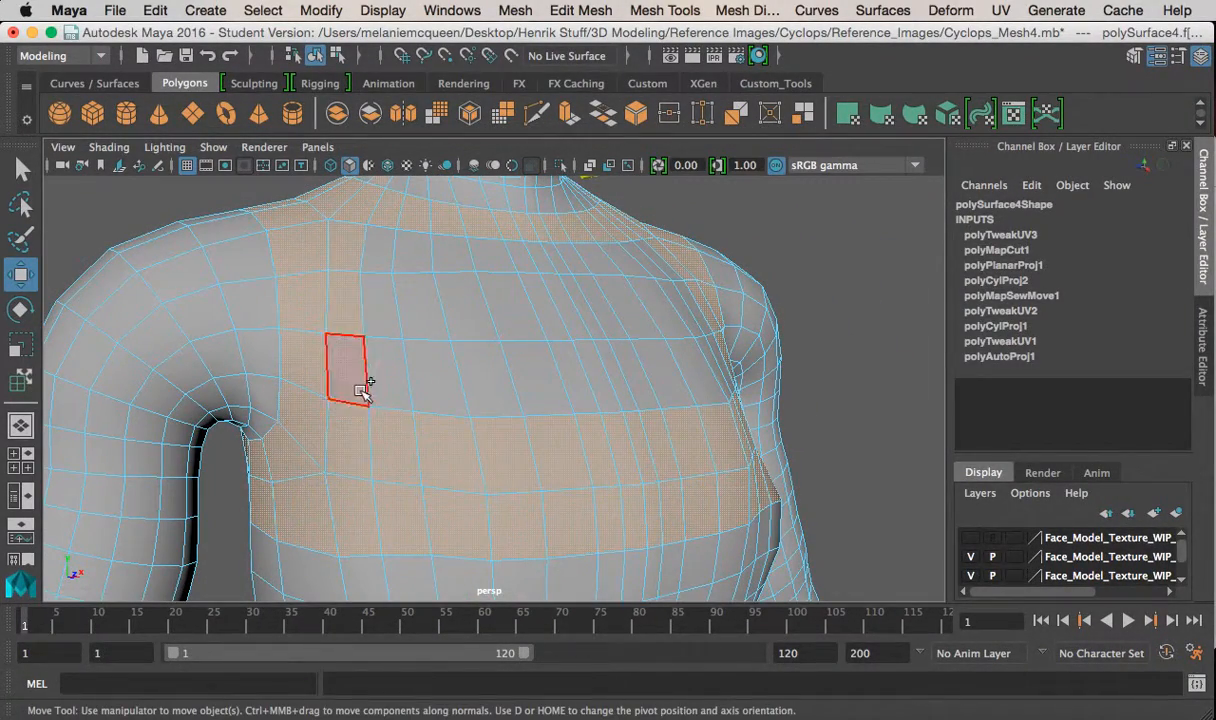
alt+drag(424, 384, 405, 408)
key(super+z)
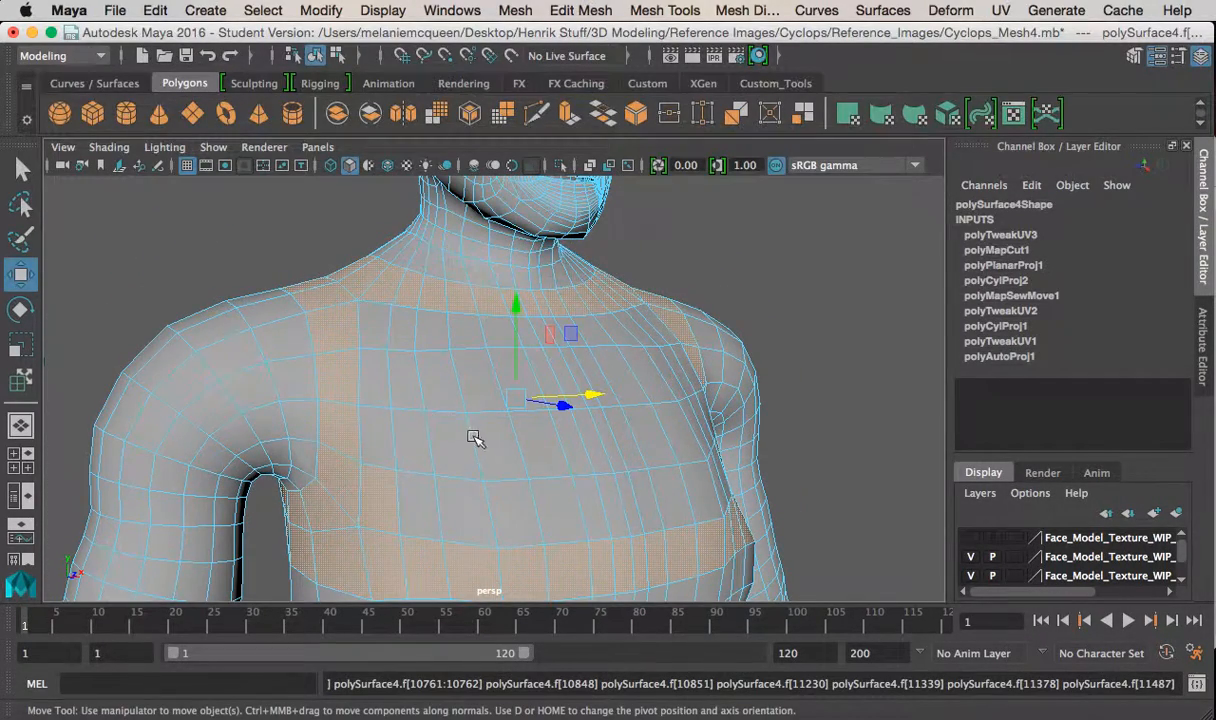
shift+double_click(594, 497)
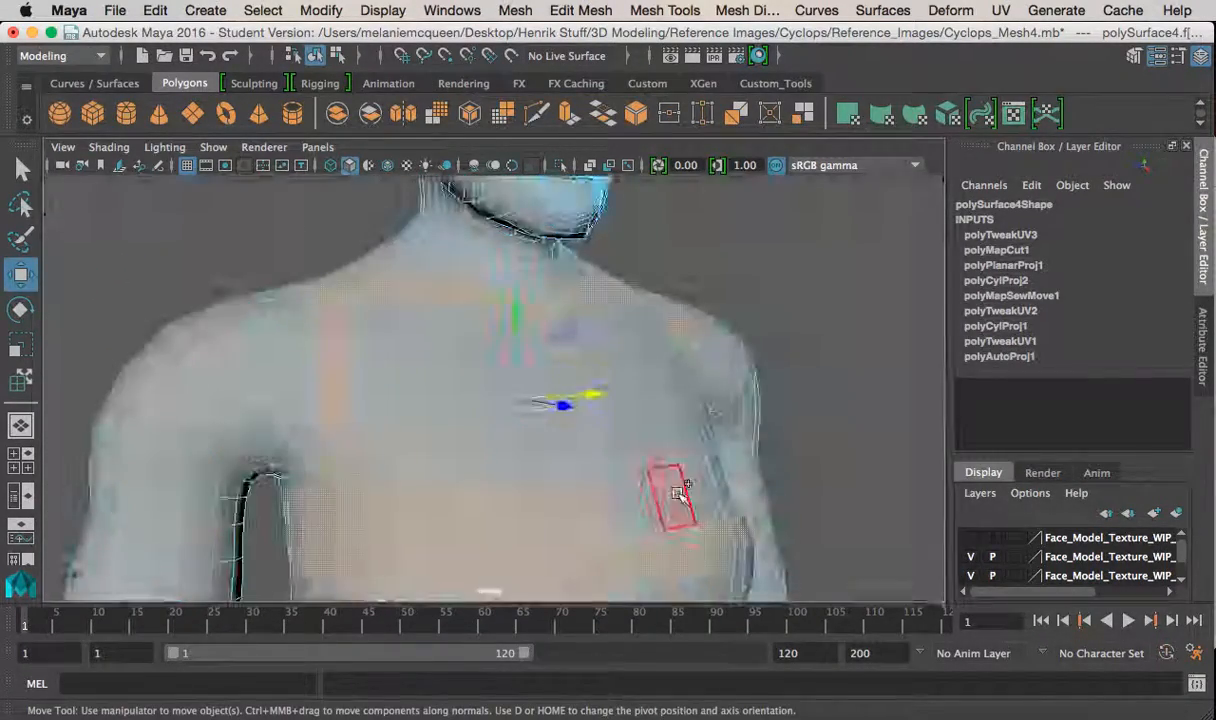
alt+drag(706, 492, 580, 500)
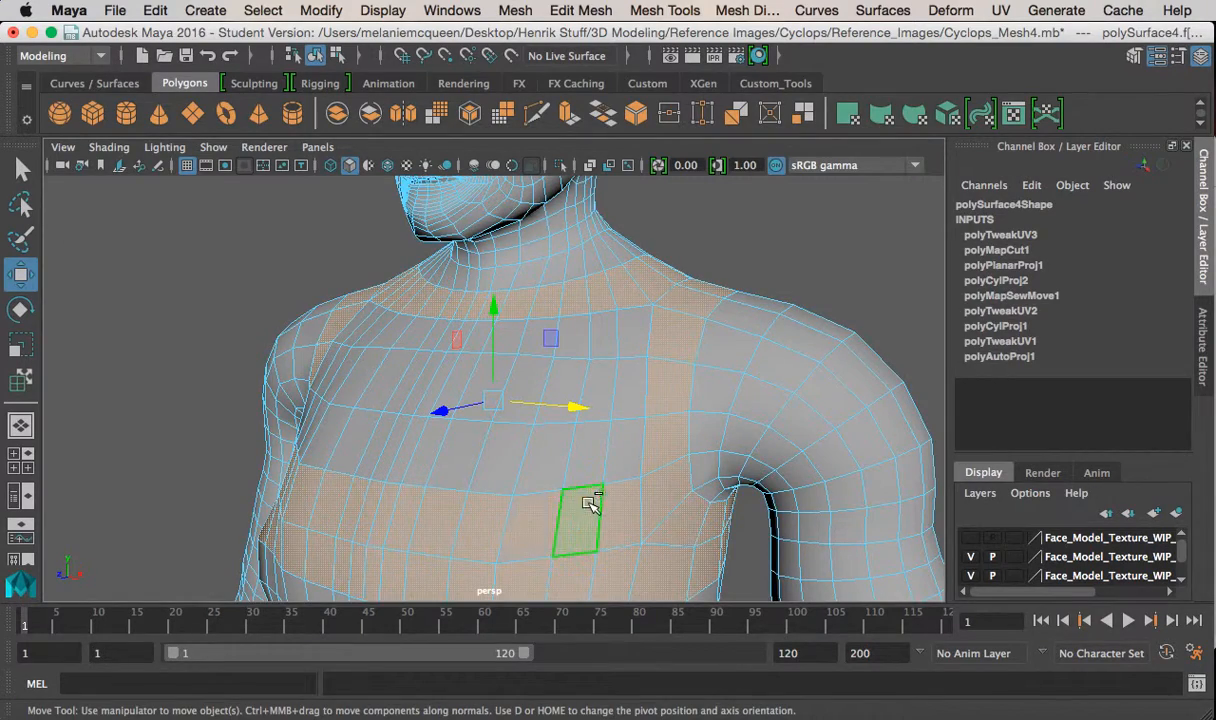
alt+drag(625, 458, 597, 448)
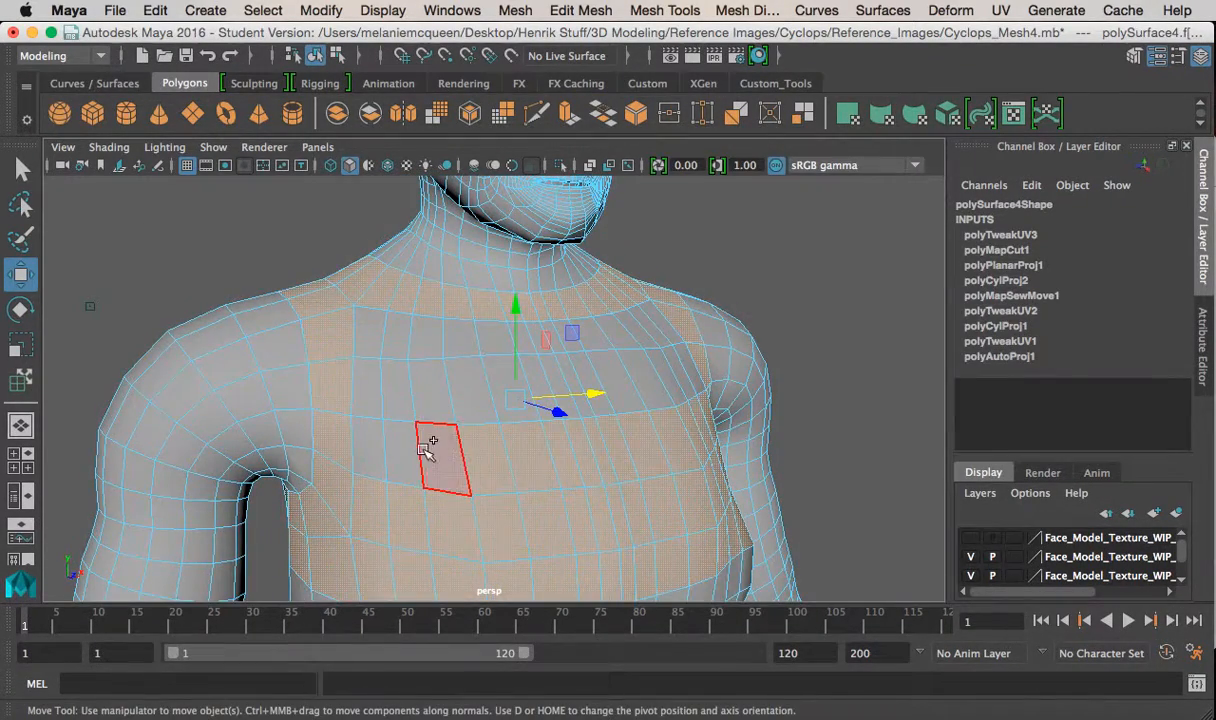
alt+drag(643, 412, 680, 404)
shift+click(593, 396)
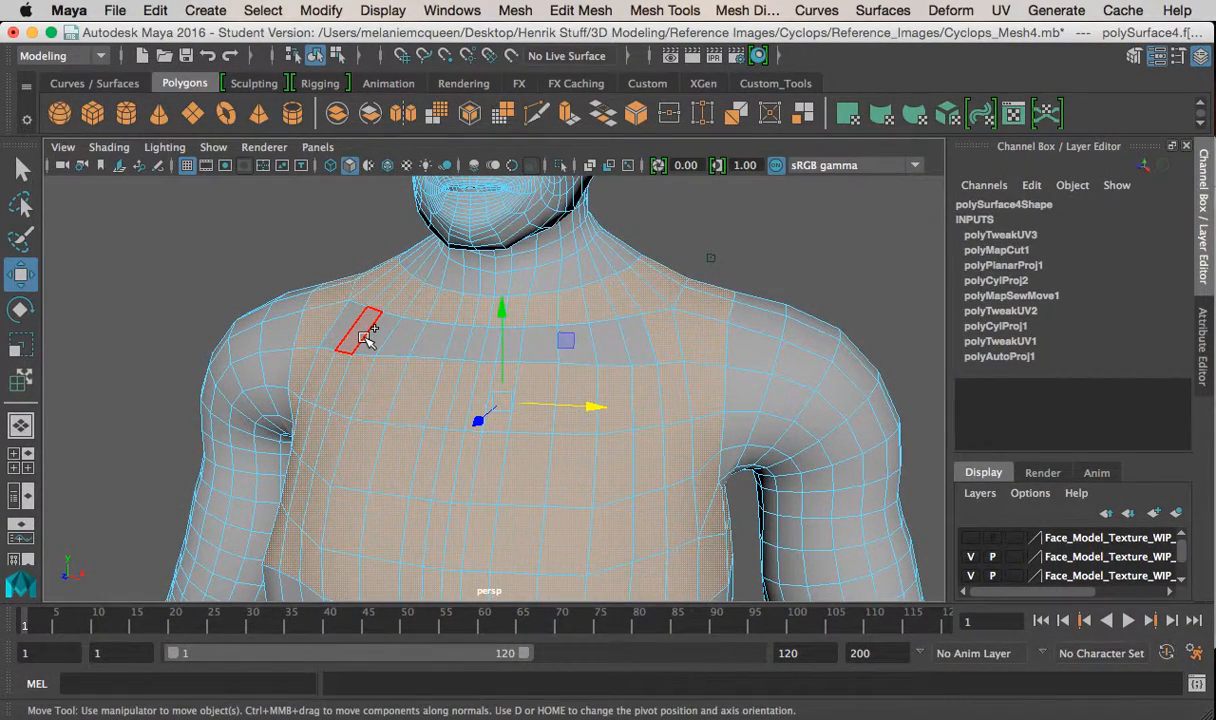
Add the remaining upper chest and back faces and the face loops just below the shoulder blades to the selection
mouse_move(345, 330)
alt+mouse_down()
mouse_move(638, 339)
mouse_move(337, 348)
alt+mouse_up()
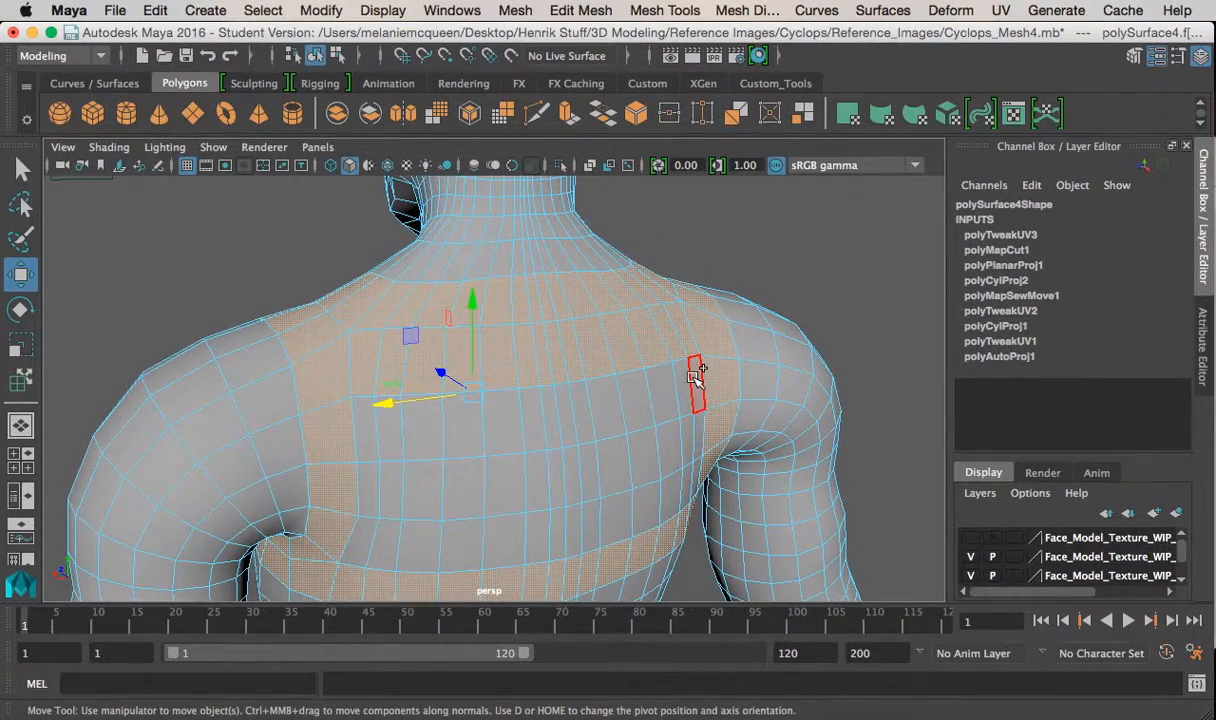
ctrl+shift+click(444, 415)
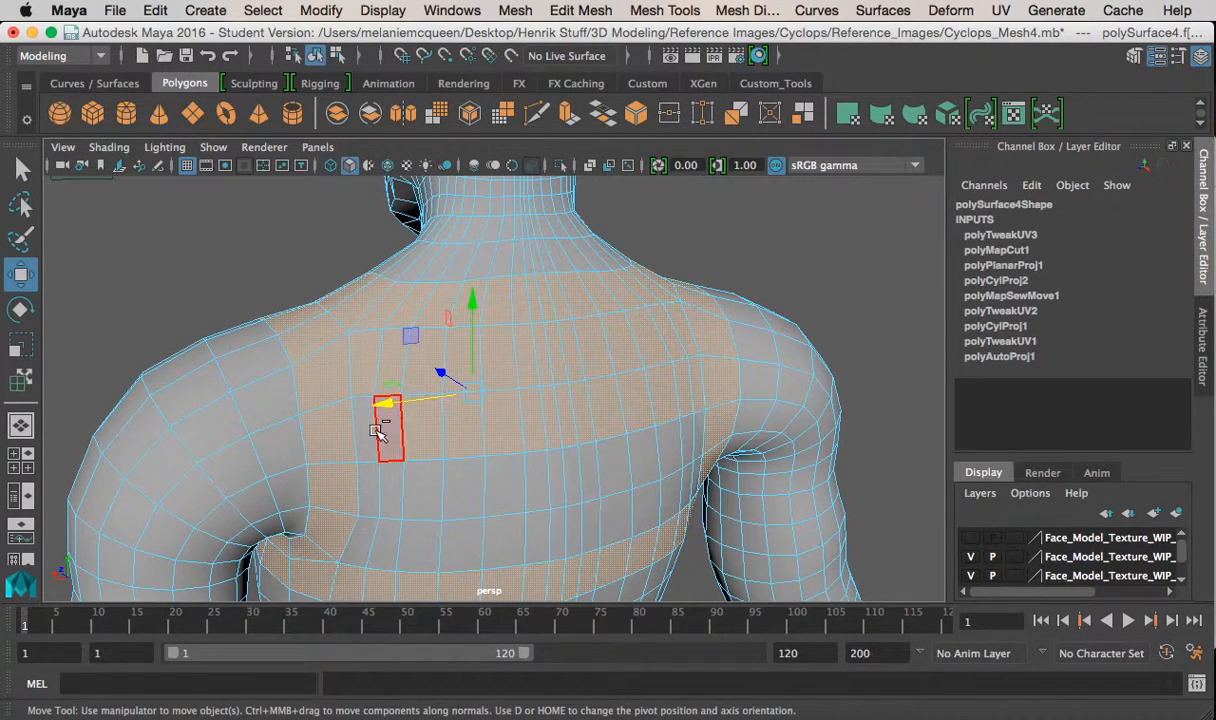
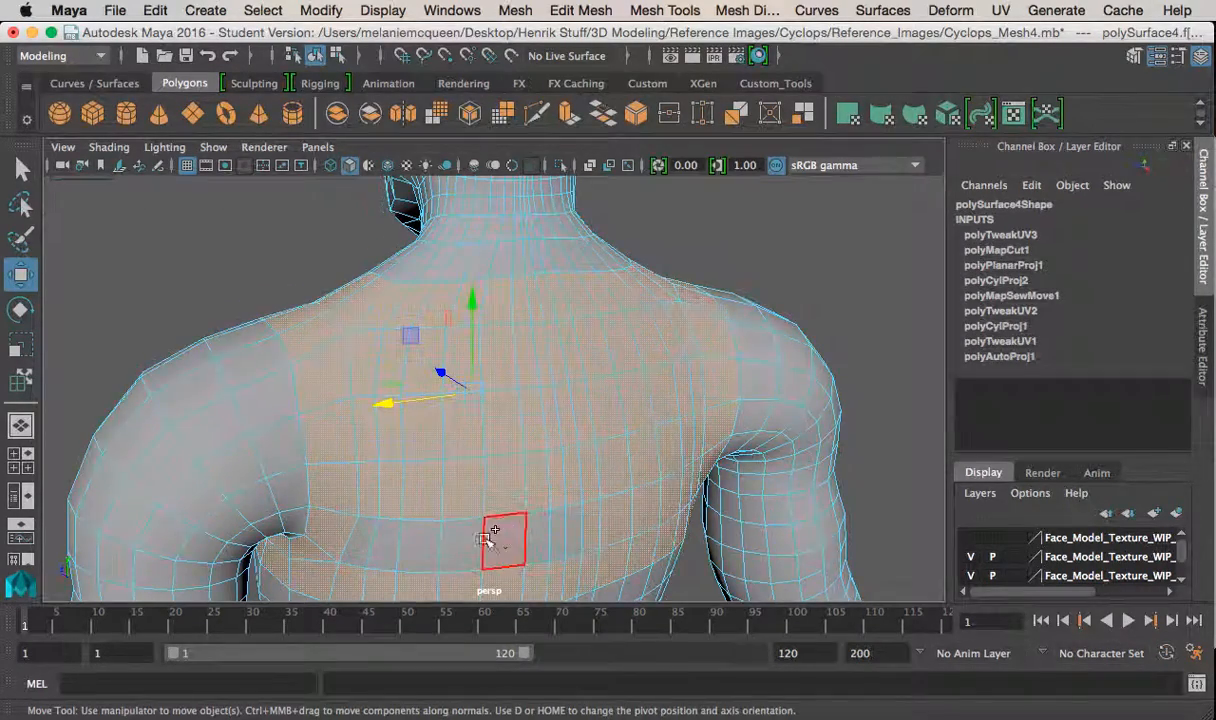
alt+drag(440, 491, 442, 369)
shift+double_click(475, 393)
shift+click(444, 419)
shift+double_click(493, 423)
shift+click(459, 455)
shift+double_click(487, 456)
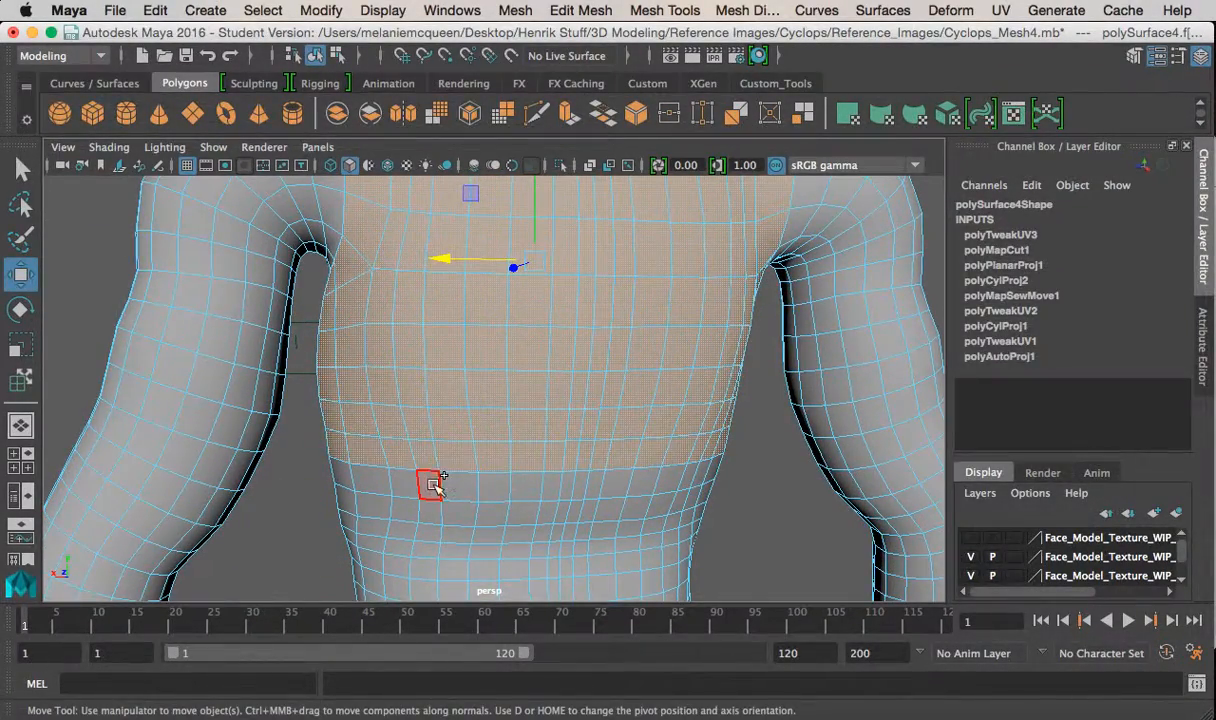
Extend the face selection loop by loop down the lower back toward the waist
shift+click(430, 486)
shift+double_click(457, 487)
shift+click(434, 511)
alt+drag(462, 511, 485, 377)
shift+double_click(482, 374)
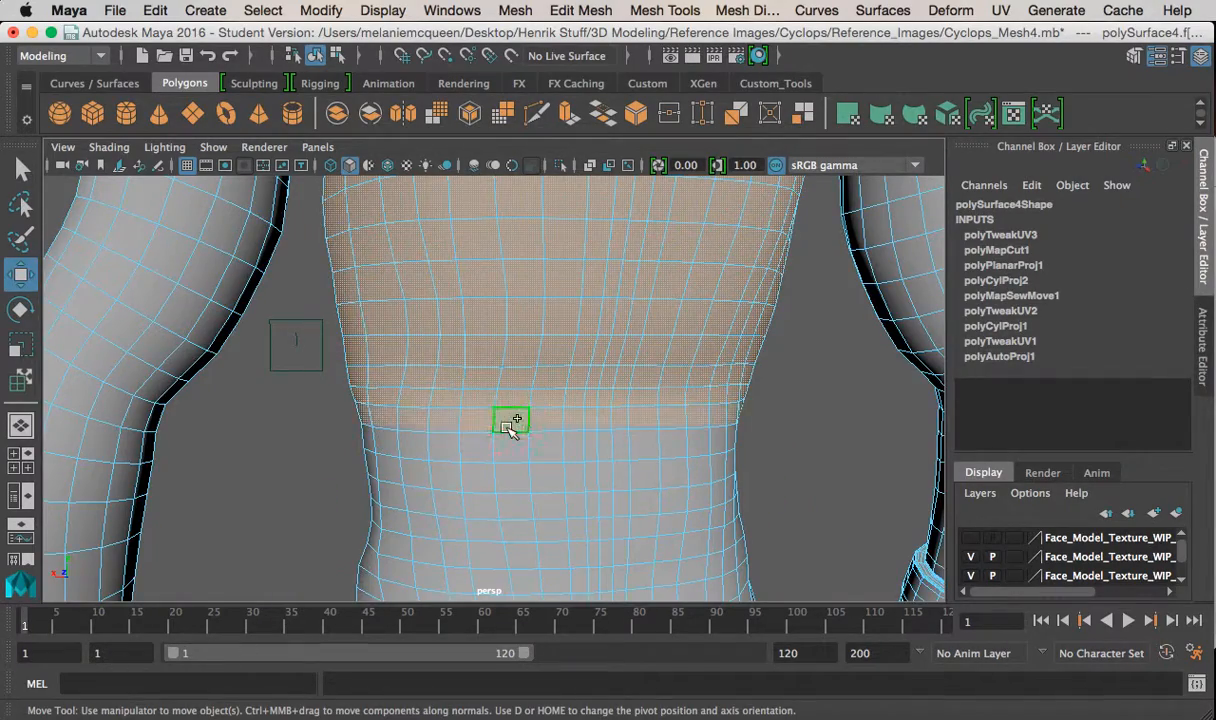
shift+double_click(476, 450)
shift+double_click(500, 487)
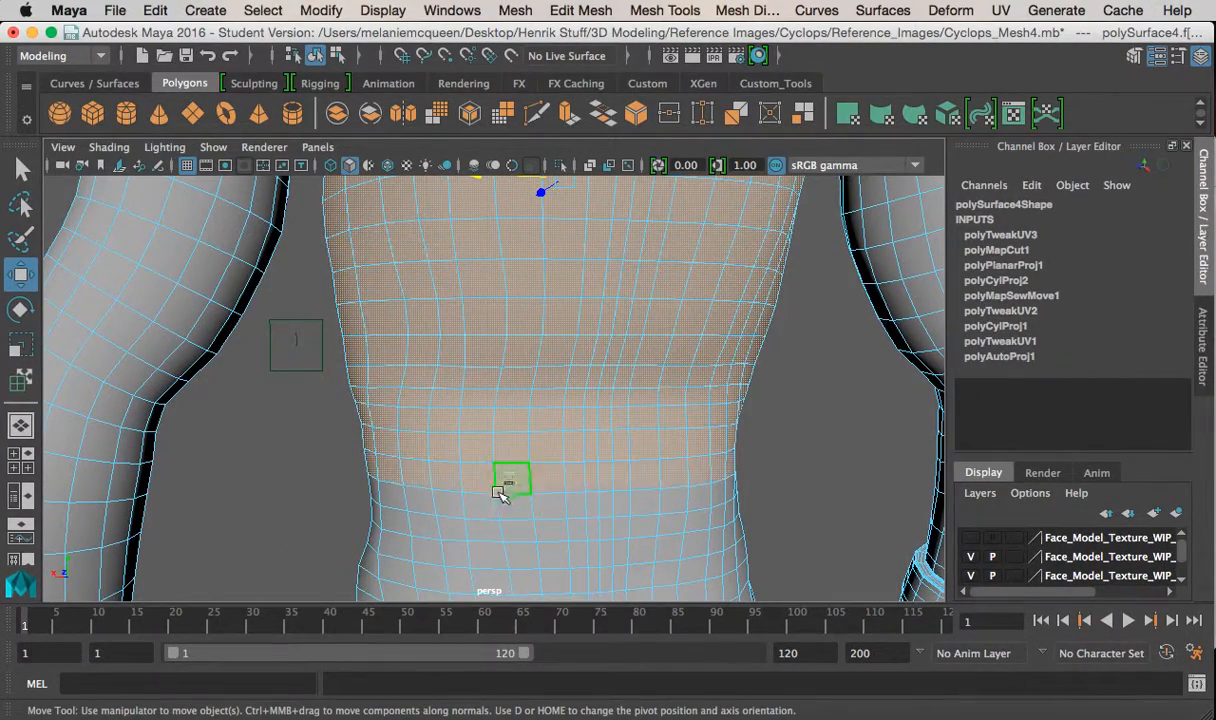
Add the face loops around the lower abdomen and waist, down to just above the hips, to the selection
alt+drag(516, 502, 766, 400)
alt+drag(565, 331, 423, 396)
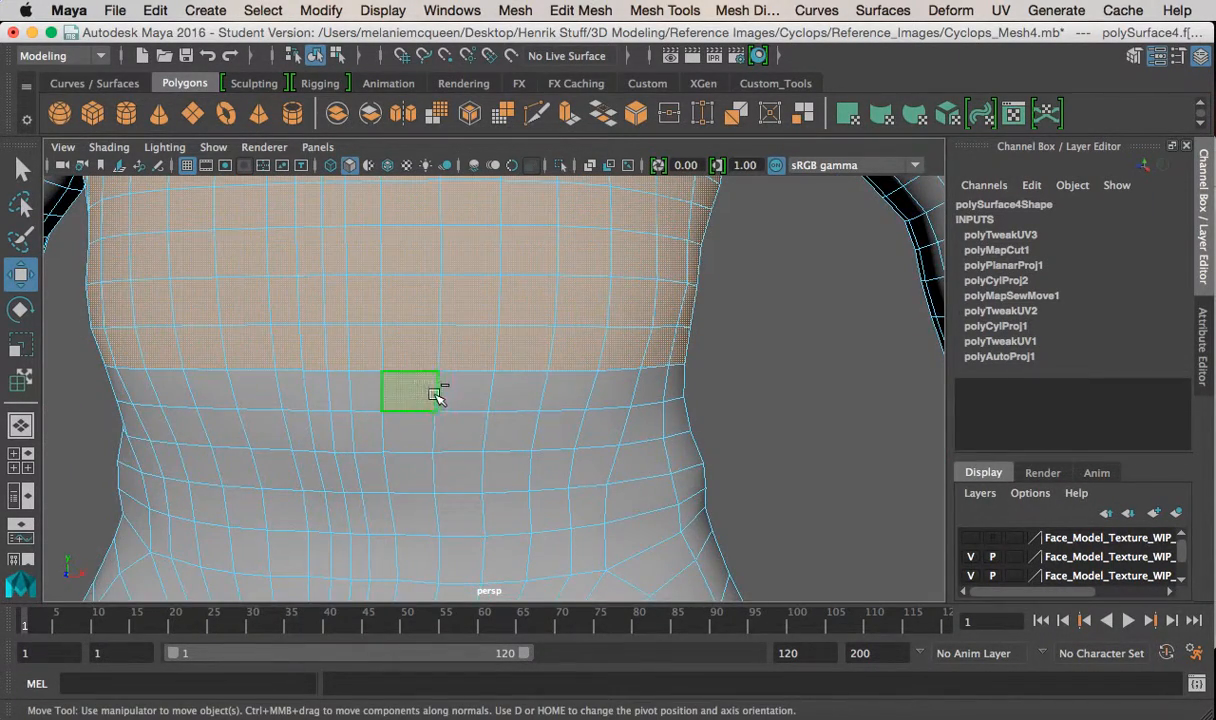
shift+double_click(436, 396)
shift+double_click(432, 436)
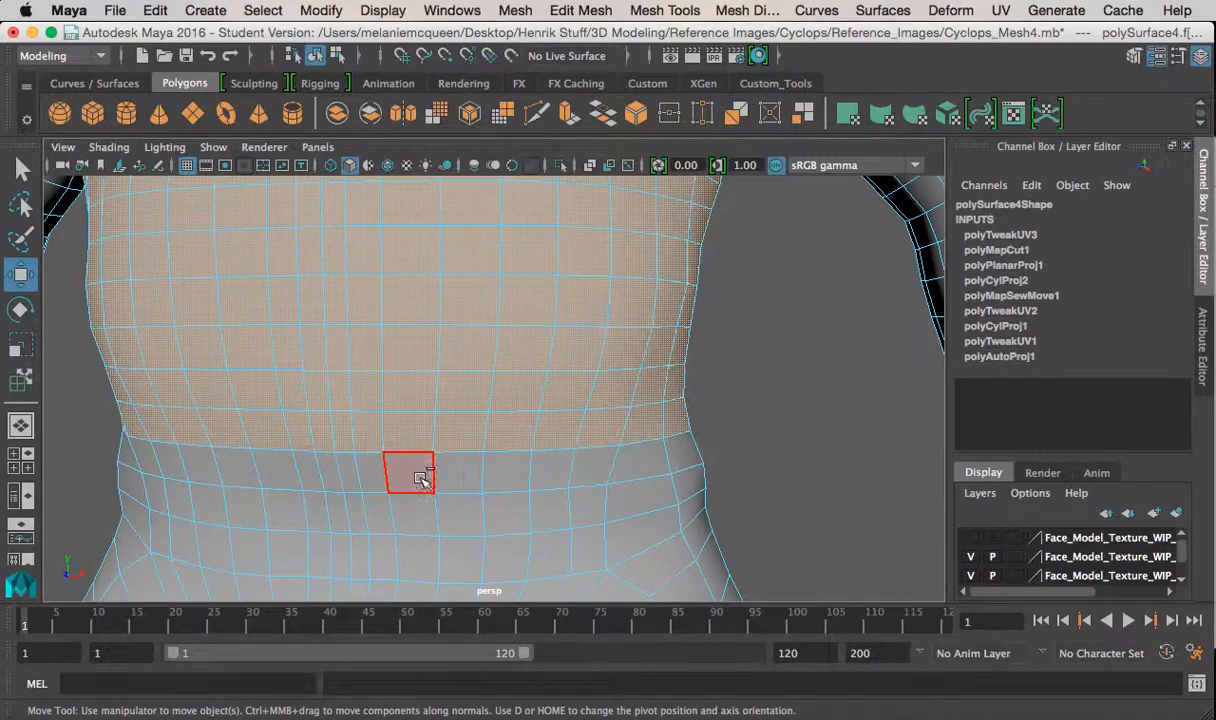
shift+click(416, 478)
shift+double_click(457, 476)
alt+middle_drag(448, 421, 530, 325)
shift+click(440, 480)
shift+double_click(476, 480)
alt+drag(462, 418, 449, 402)
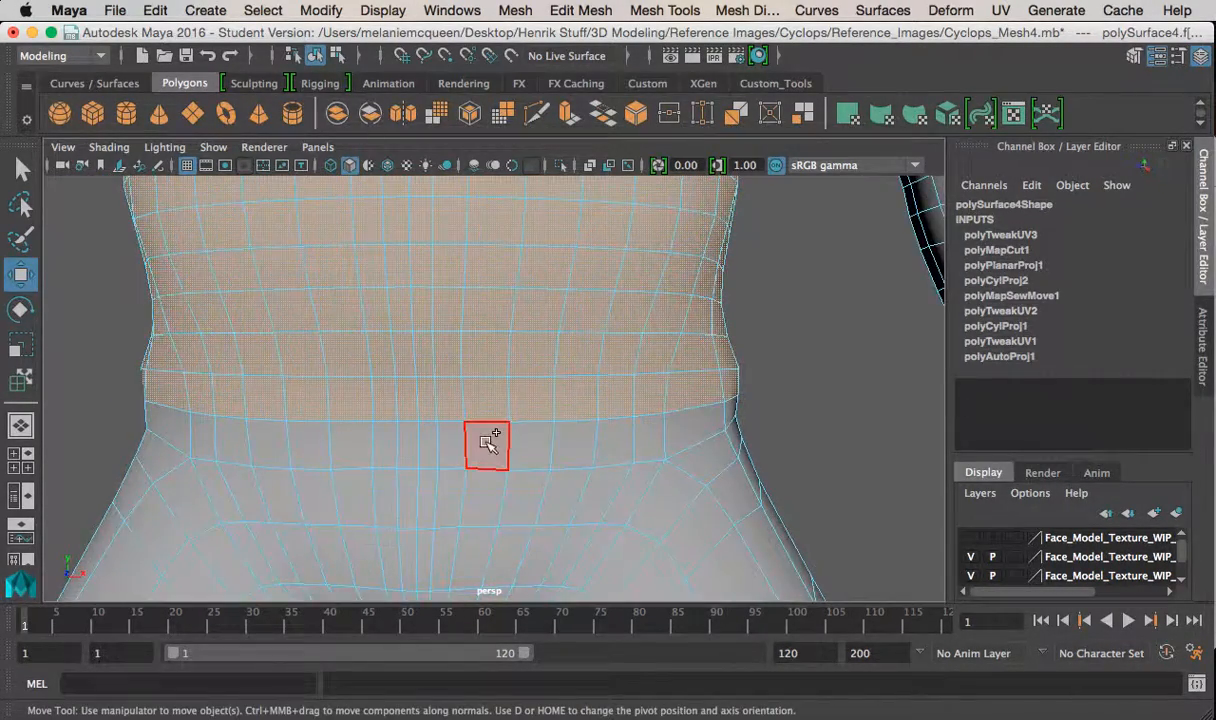
Try adding the next face loop at the hips, inspect the torso selection, and undo the last selection changes
shift+double_click(522, 445)
alt+middle_drag(400, 377, 453, 396)
alt+drag(436, 368, 555, 365)
alt+middle_drag(458, 345, 467, 338)
scroll(467, 338, down, 3)
alt+drag(545, 356, 345, 354)
alt+middle_drag(445, 338, 455, 308)
alt+drag(482, 370, 398, 375)
alt+middle_drag(442, 351, 470, 358)
key(super+z)
key(super+z)
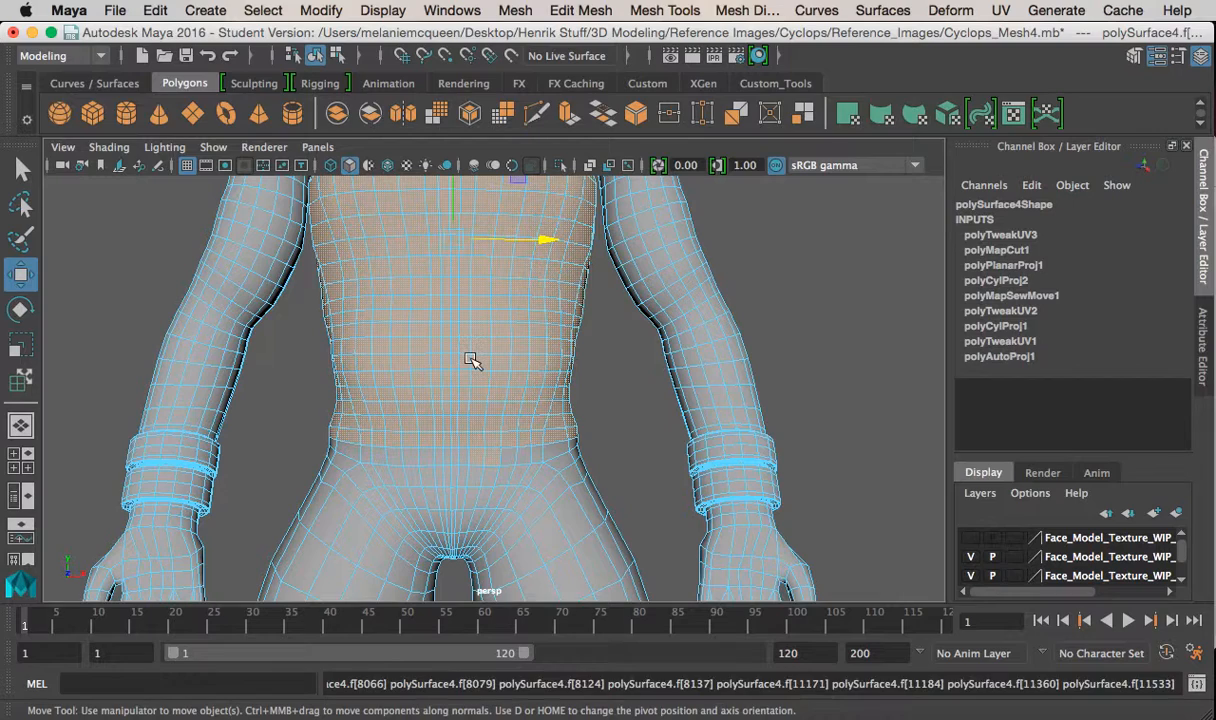
key(super+z)
key(super+z)
key(super+z)
alt+drag(480, 361, 505, 366)
Apply a cylindrical UV projection to the selected torso faces
key(space)
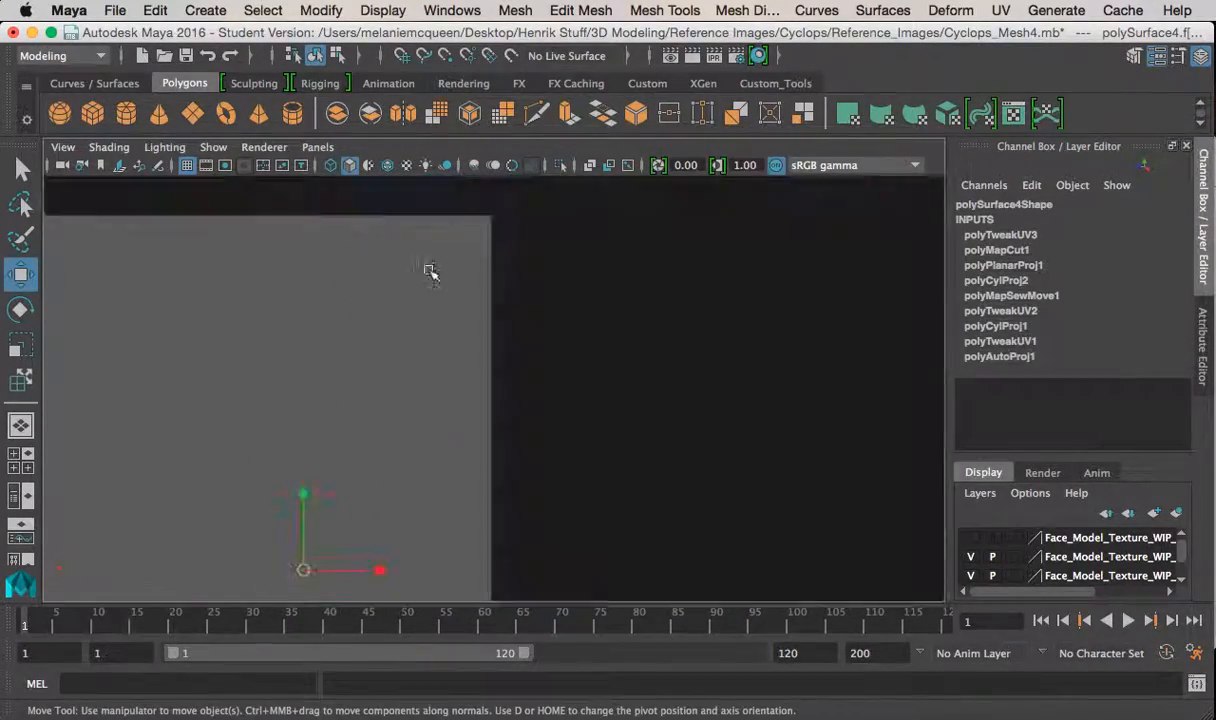
alt+drag(483, 426, 1004, 337)
alt+drag(520, 311, 394, 315)
key(space)
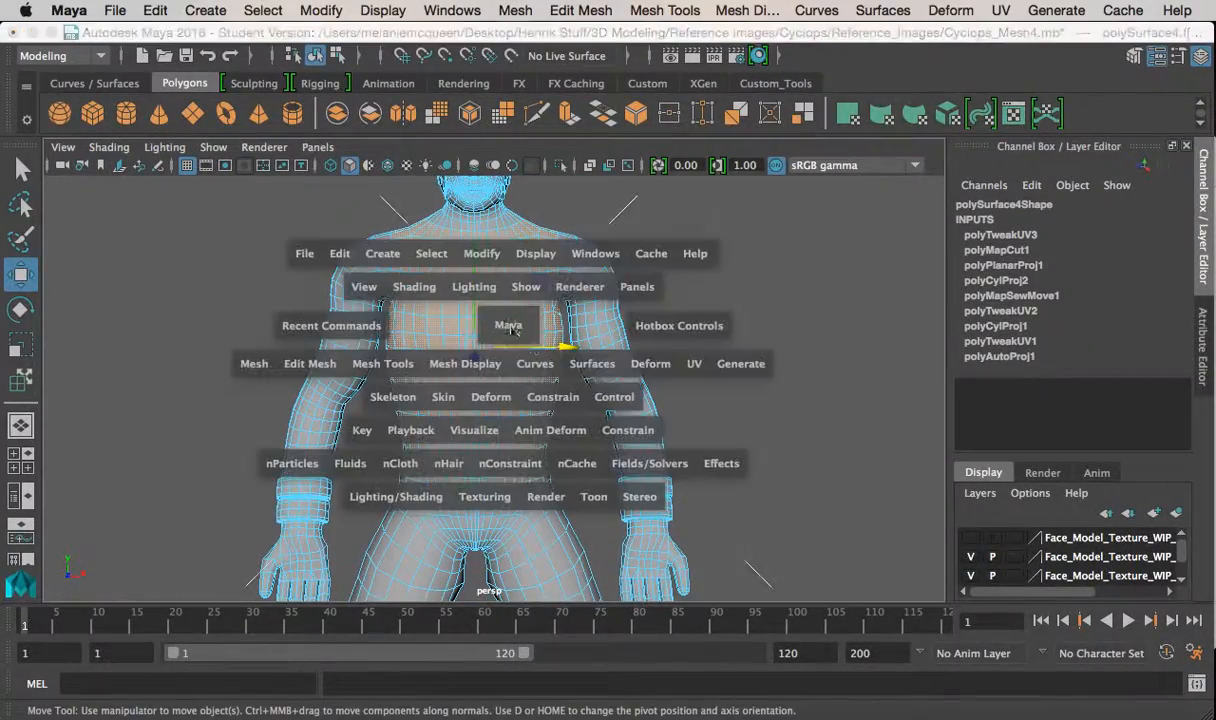
click(690, 362)
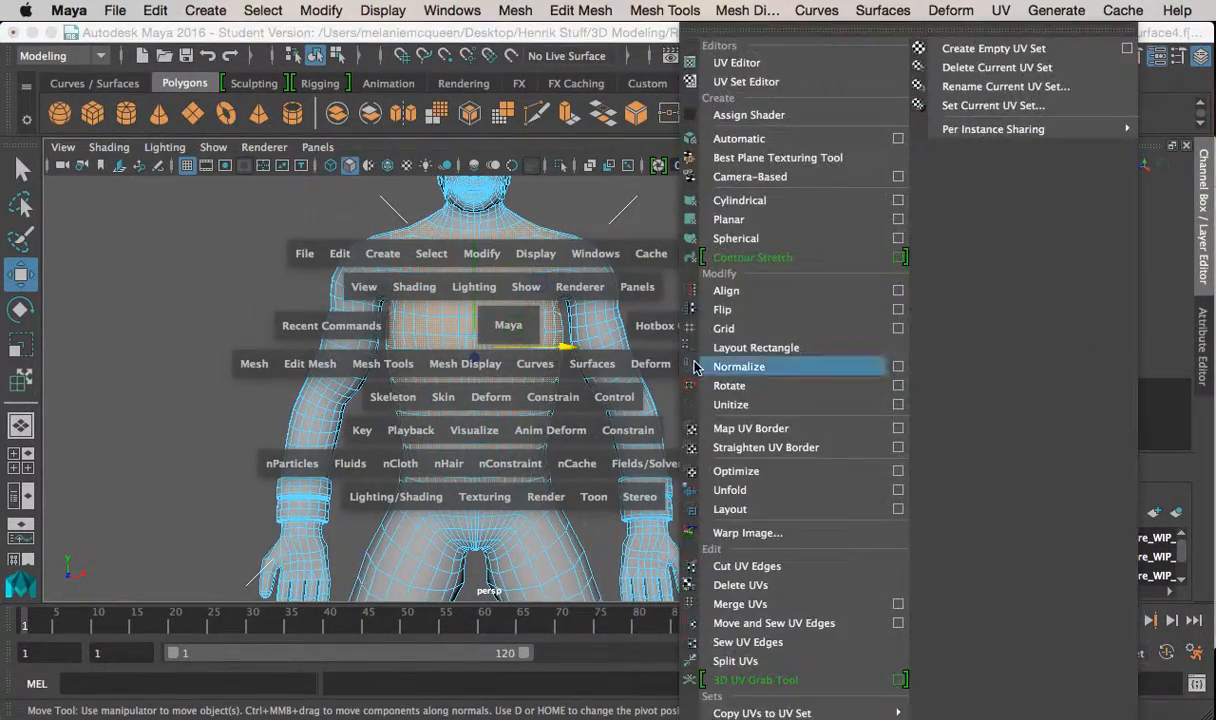
click(724, 201)
alt+drag(402, 320, 462, 275)
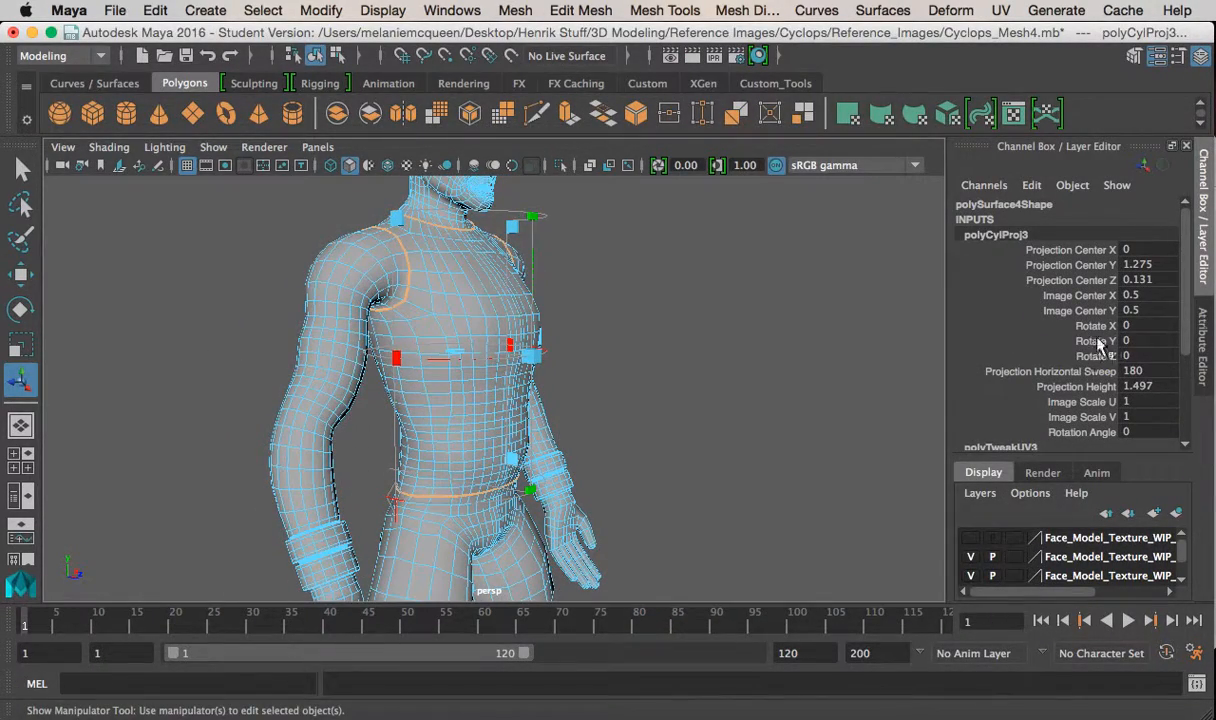
Show the UV layout at full size and select the torso's whole UV shell with the Move UV Shell tool
alt+drag(458, 346, 553, 353)
key(space)
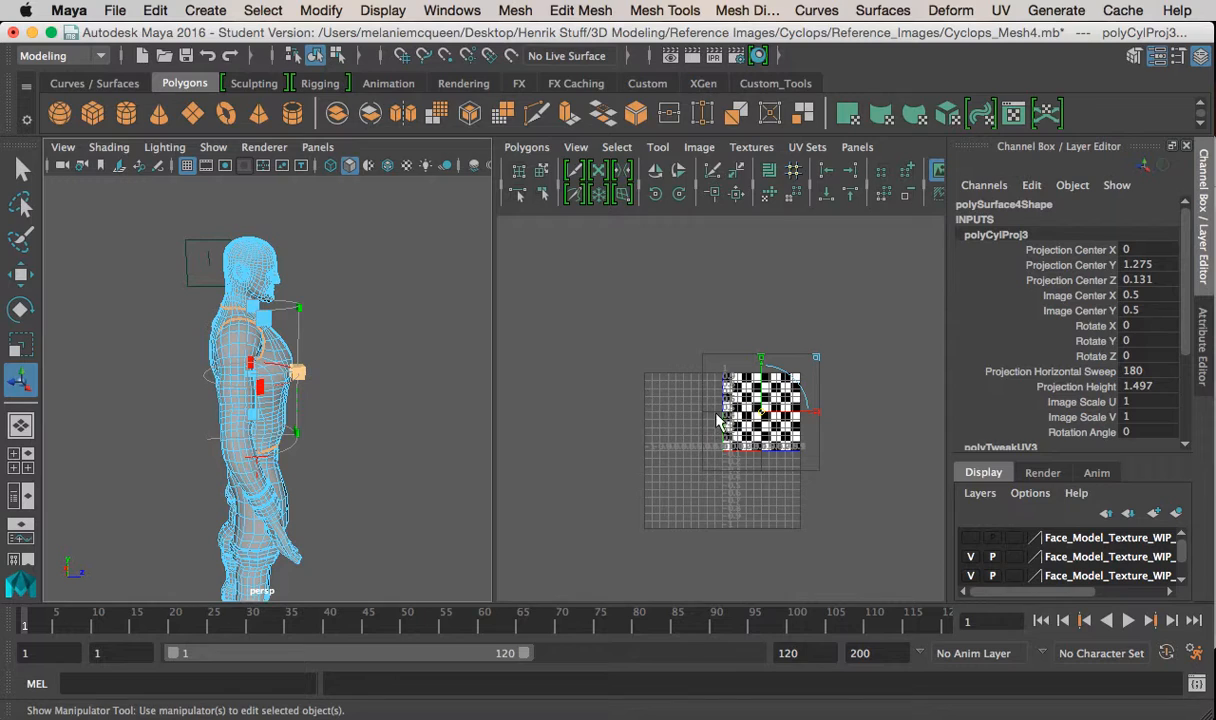
key(space)
key(space)
click(88, 170)
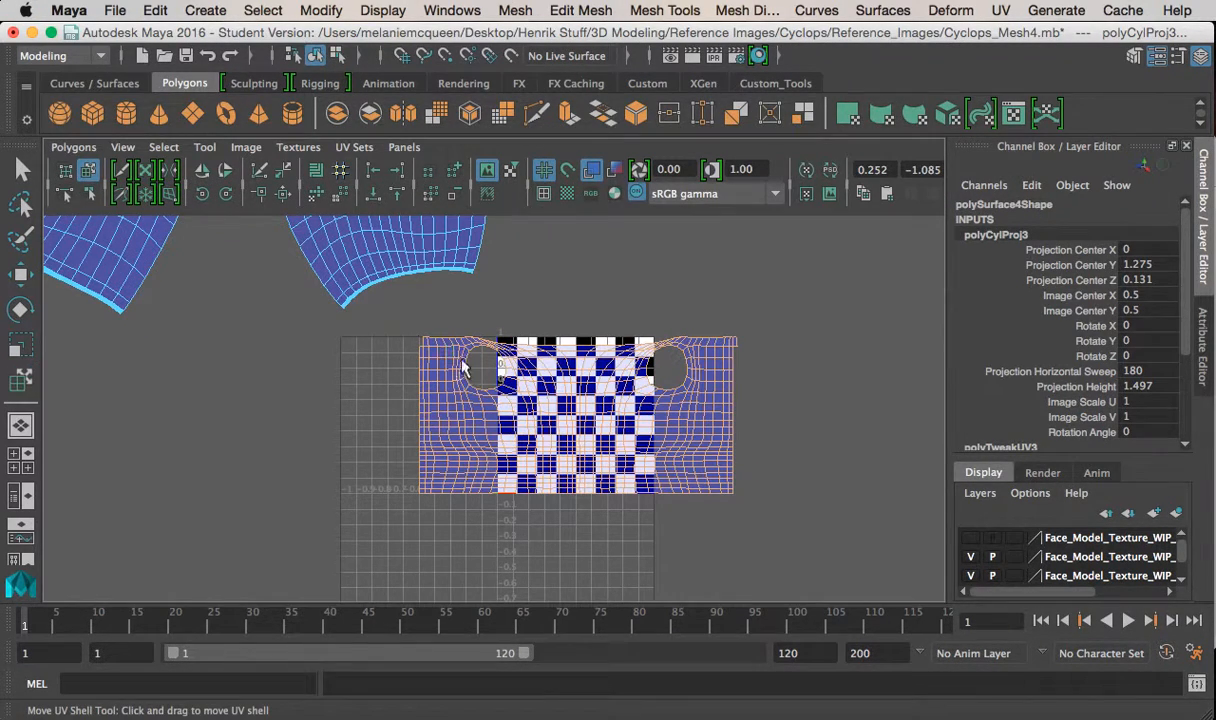
click(540, 415)
Unfold the torso shell with the Smooth UV Tool
click(204, 147)
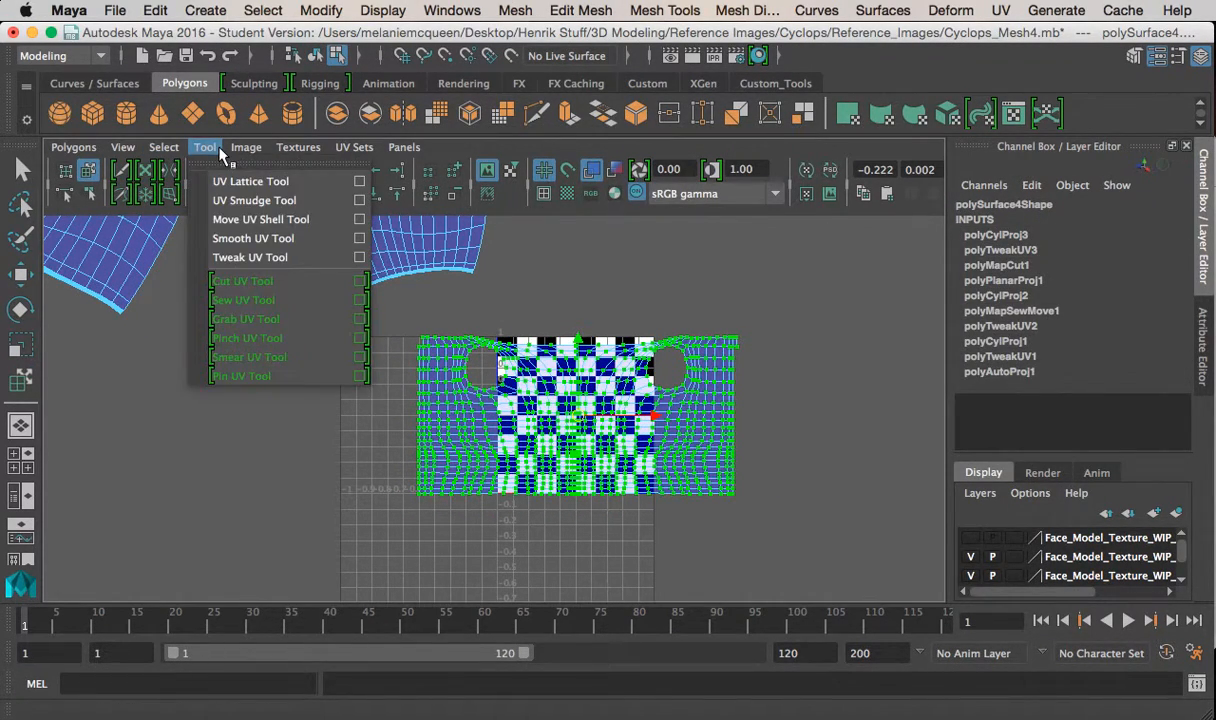
click(248, 242)
drag(392, 501, 1210, 545)
drag(397, 499, 1020, 498)
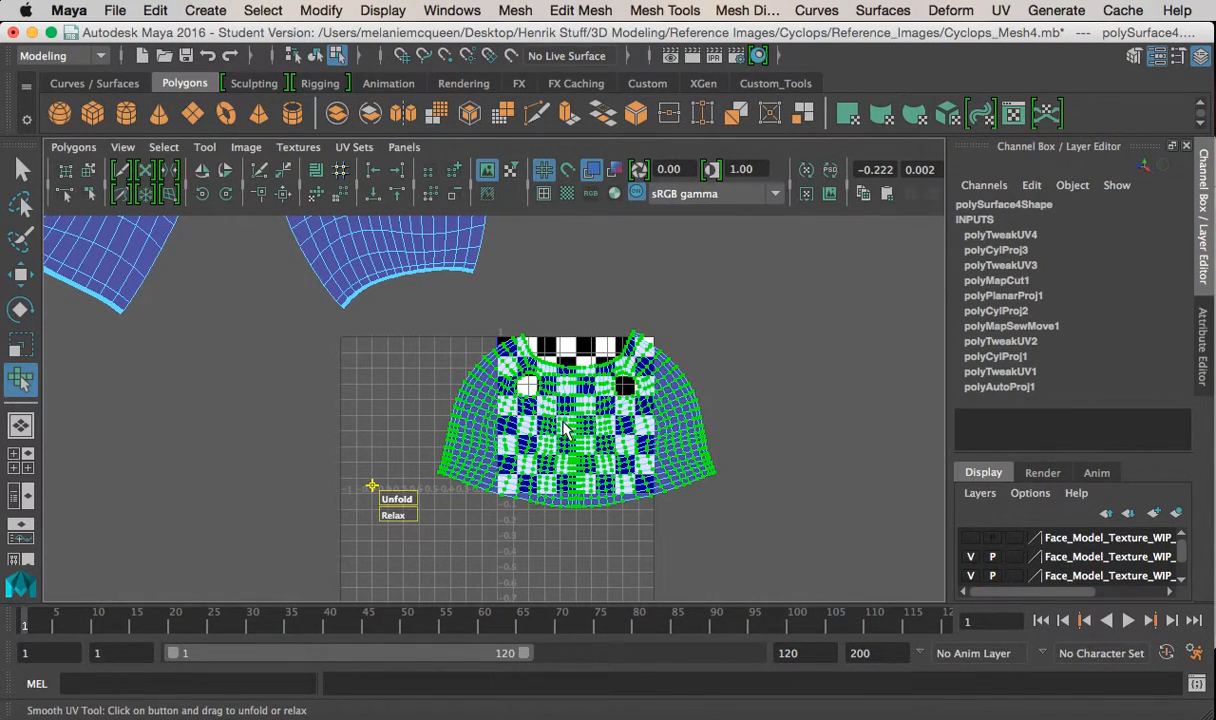
Move the torso shell out of the texture square, scale it up, and place it below the arm shells
key(w)
drag(578, 428, 262, 481)
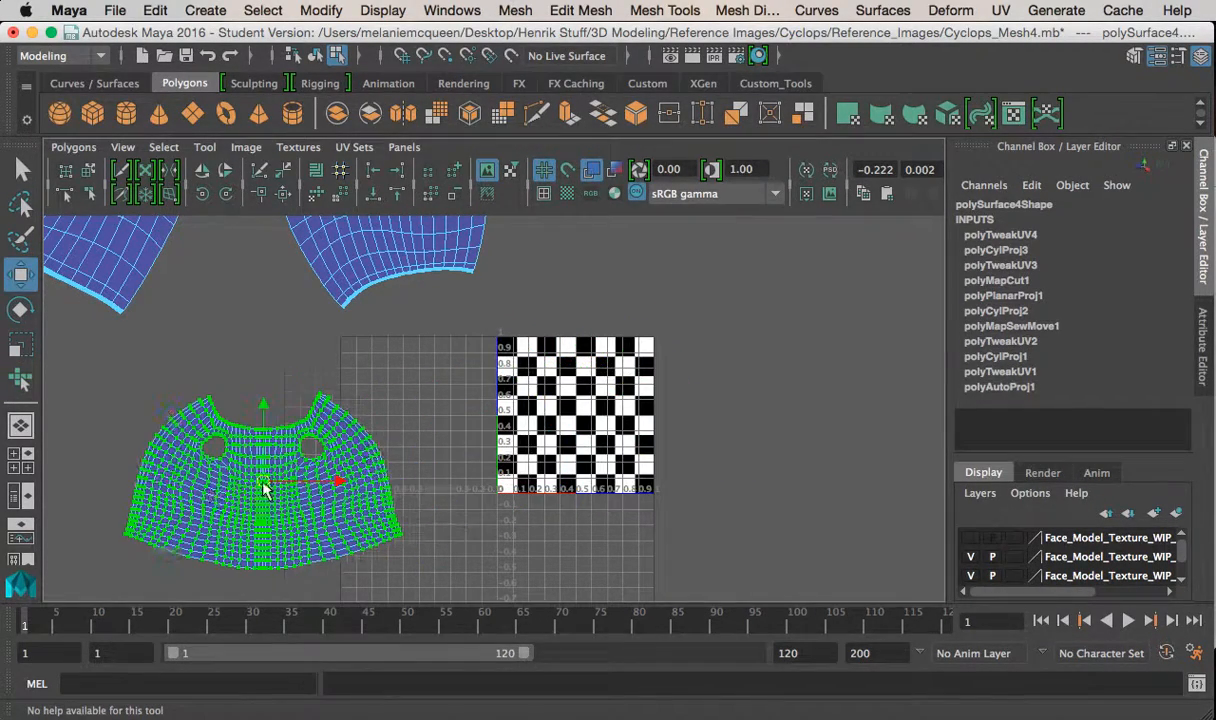
key(r)
middle_drag(313, 505, 503, 477)
key(w)
middle_drag(385, 487, 352, 557)
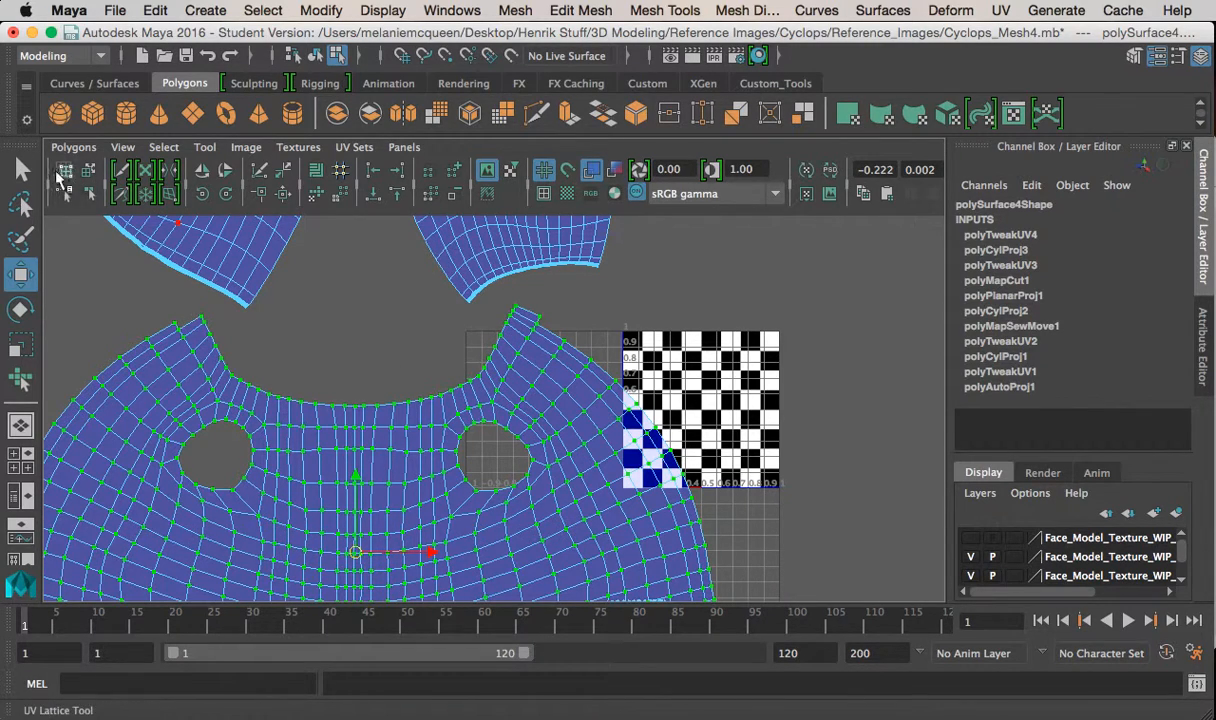
Select the inner edge of the stray face strip at the torso shell's right-hand shoulder tip and cut its UVs
key(q)
right_click(533, 330)
right_drag(531, 325, 588, 396)
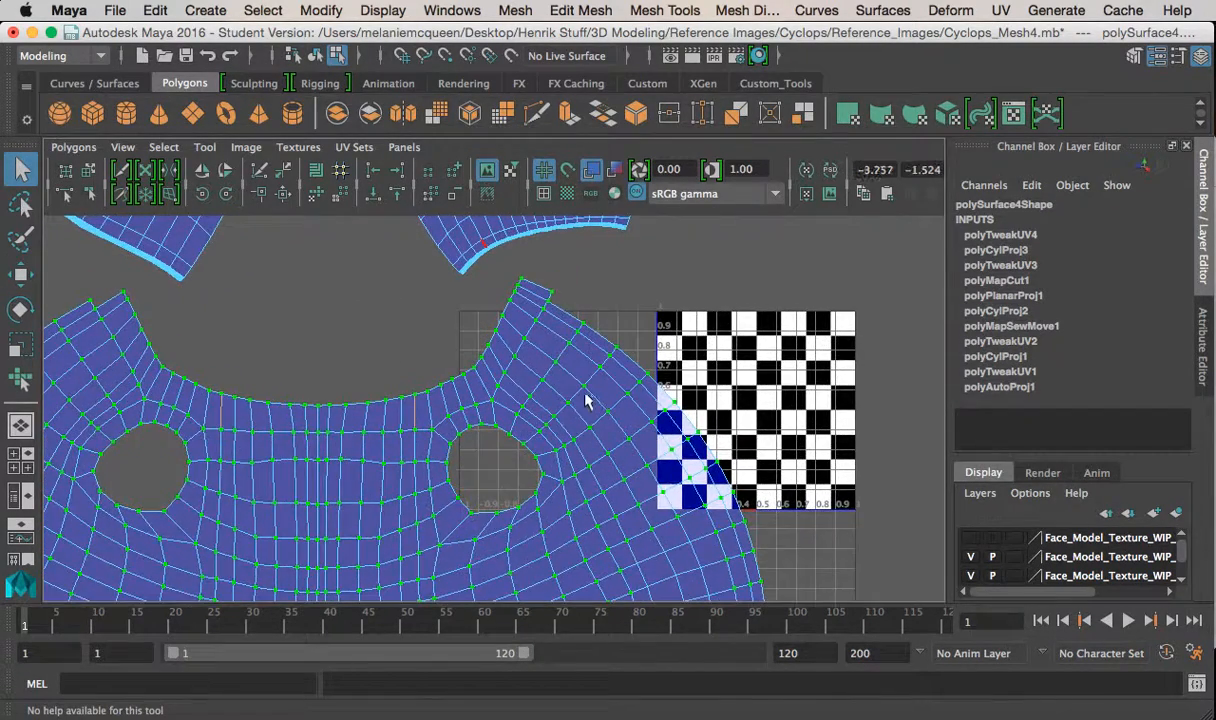
alt+middle_drag(567, 391, 546, 446)
click(530, 362)
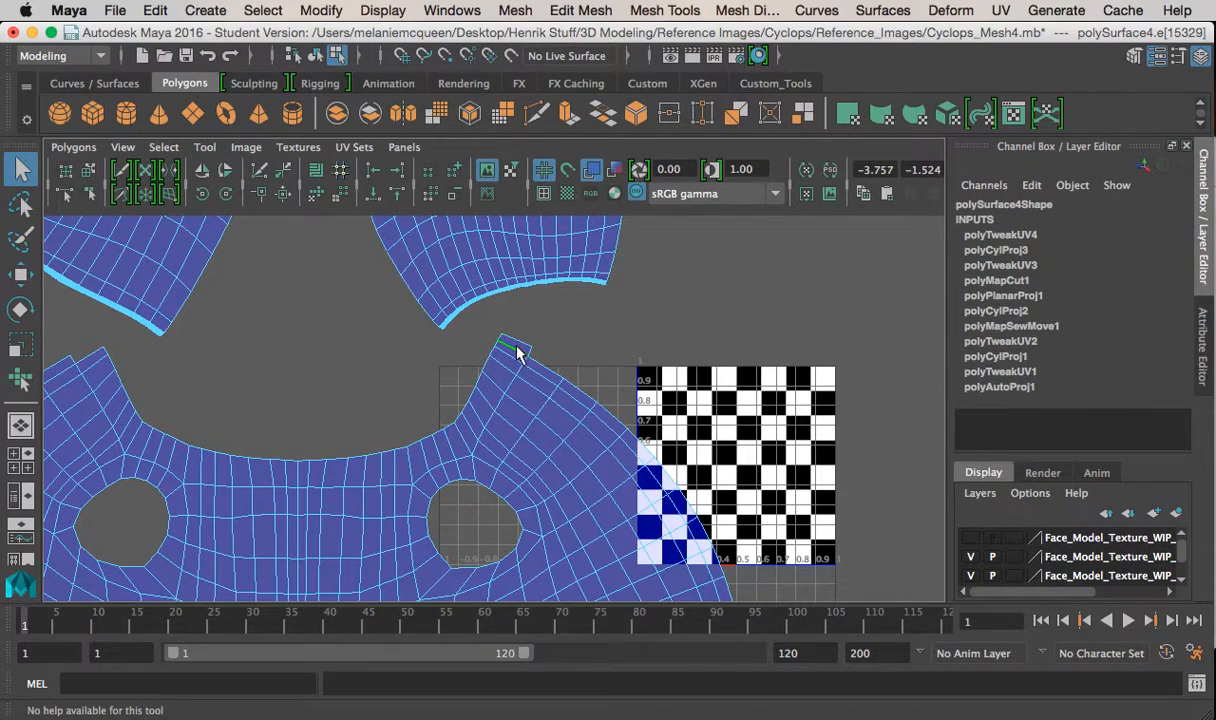
click(73, 147)
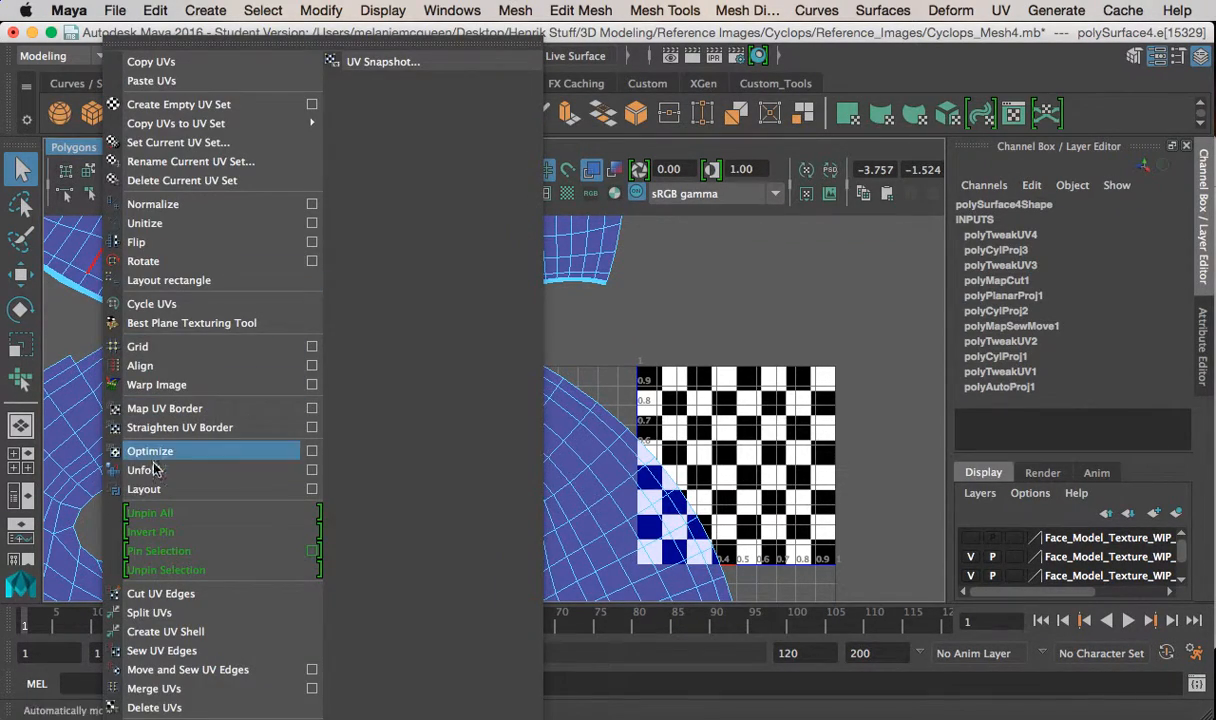
click(186, 600)
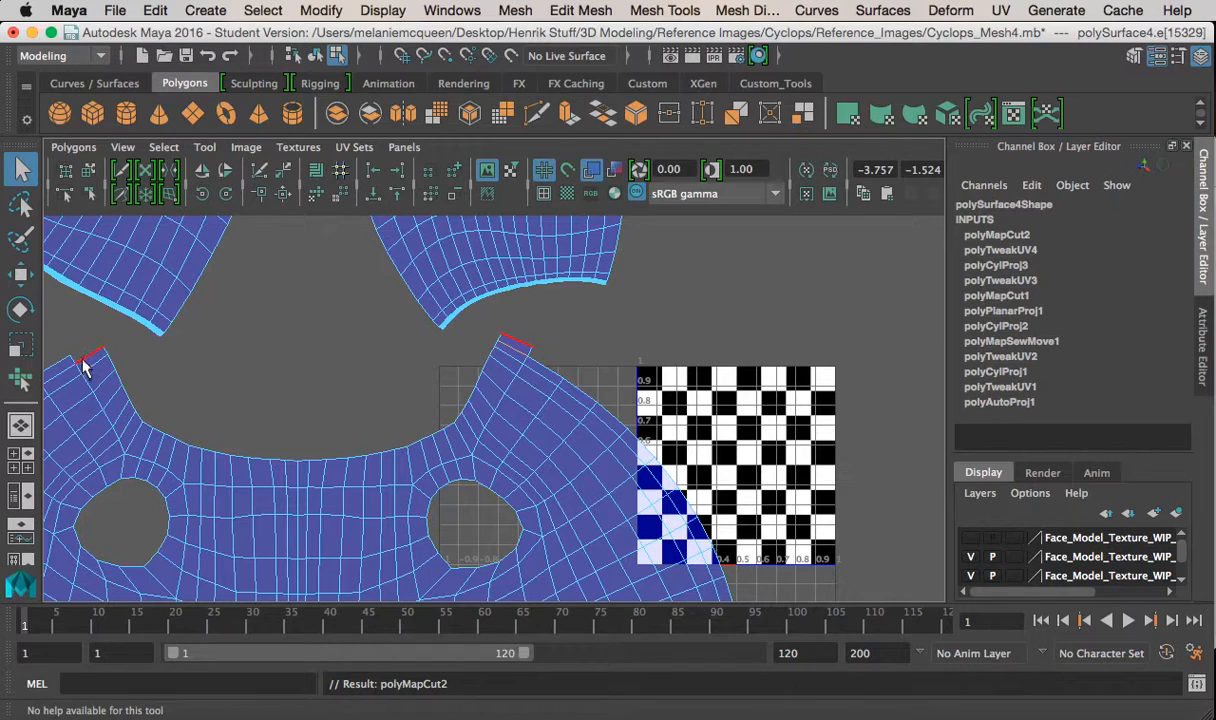
Select the border edge at the torso shell's left-hand shoulder tip and move and sew the cut strip onto it
click(77, 218)
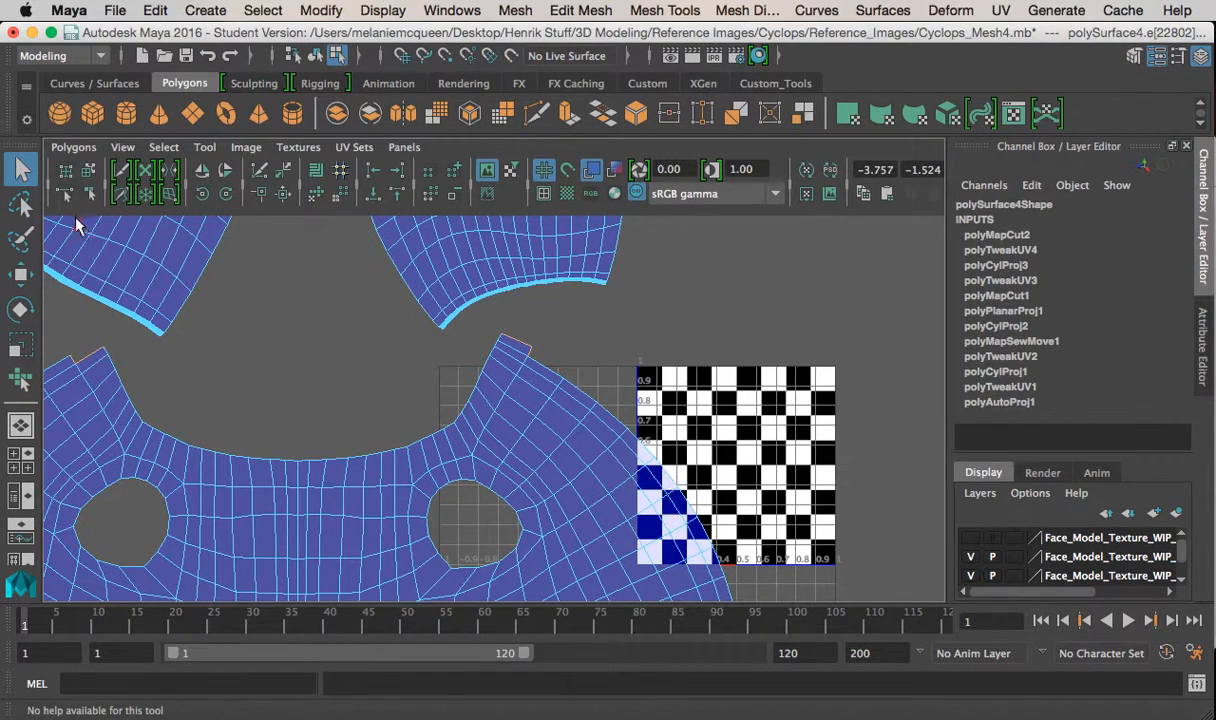
click(73, 147)
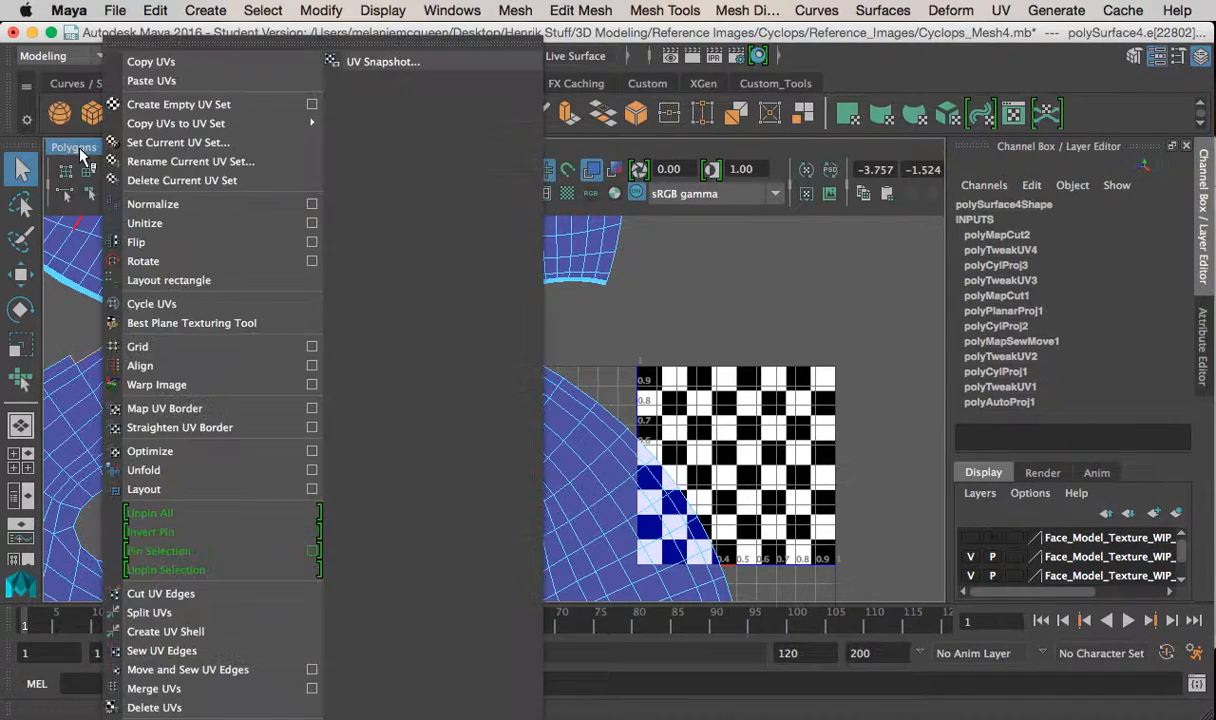
click(165, 650)
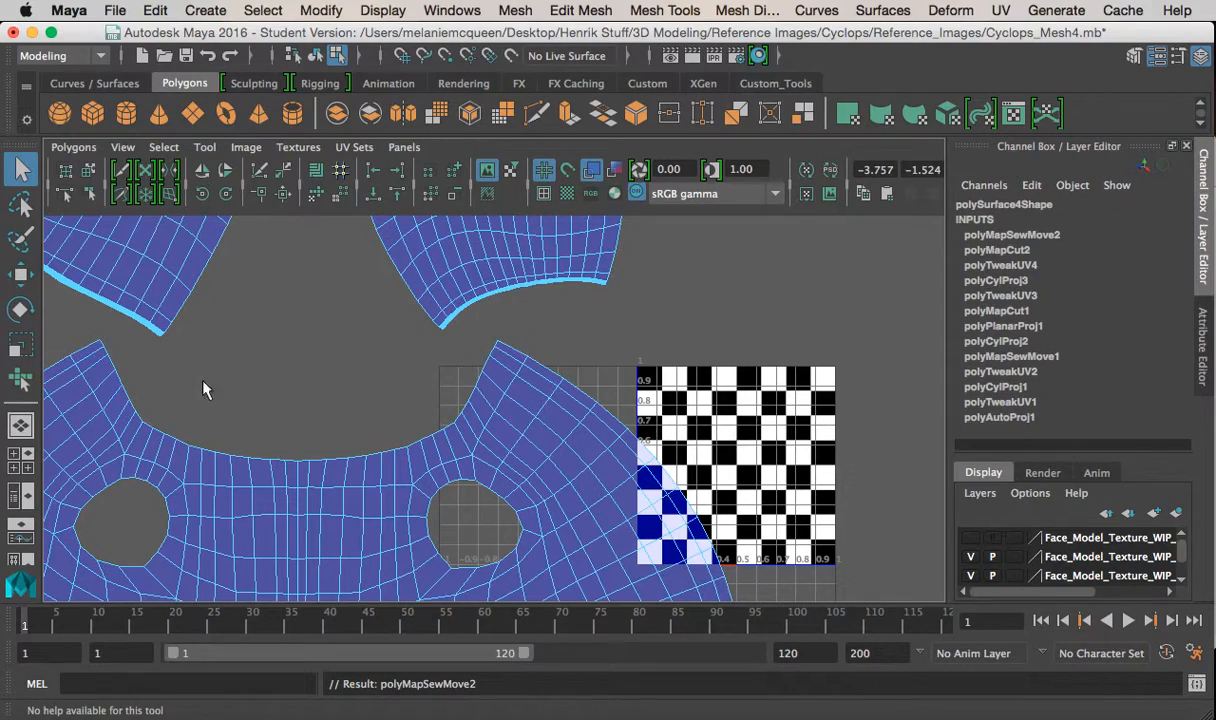
Select the whole torso shell with the Move UV Shell tool
click(89, 169)
scroll(380, 525, down, 4)
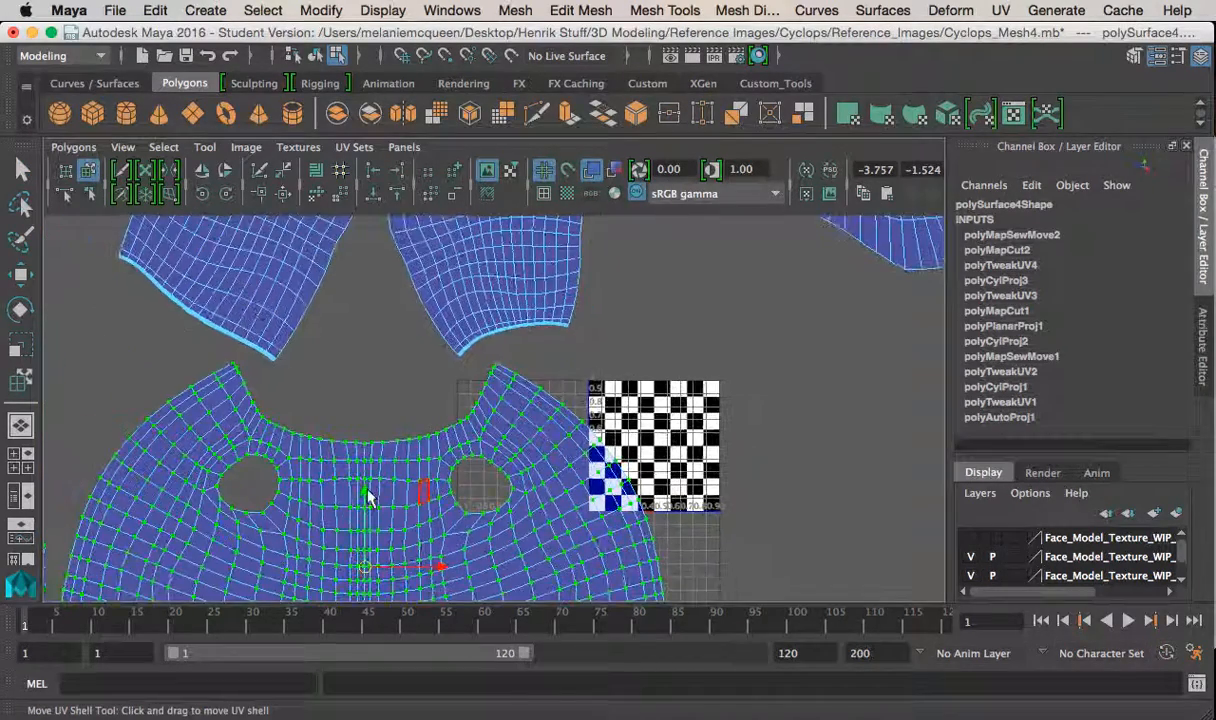
alt+middle_drag(375, 505, 405, 387)
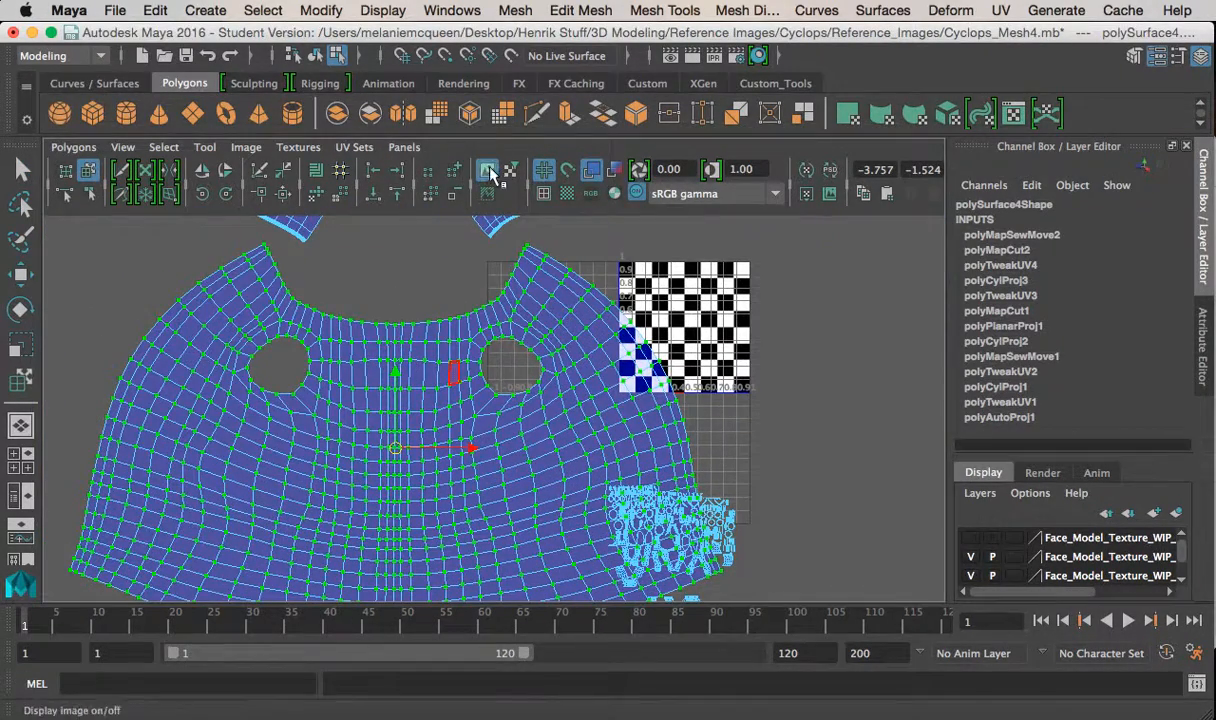
Unfold the torso shell further with the Smooth UV tool
click(204, 147)
click(256, 238)
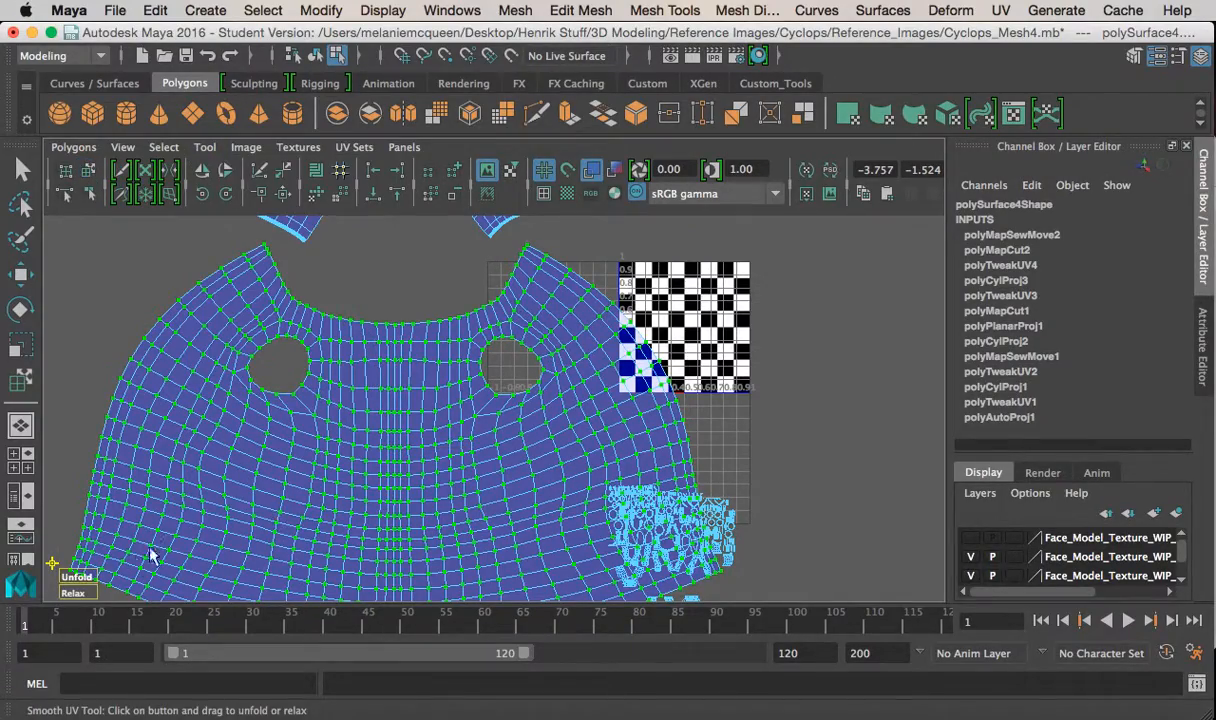
drag(82, 583, 750, 609)
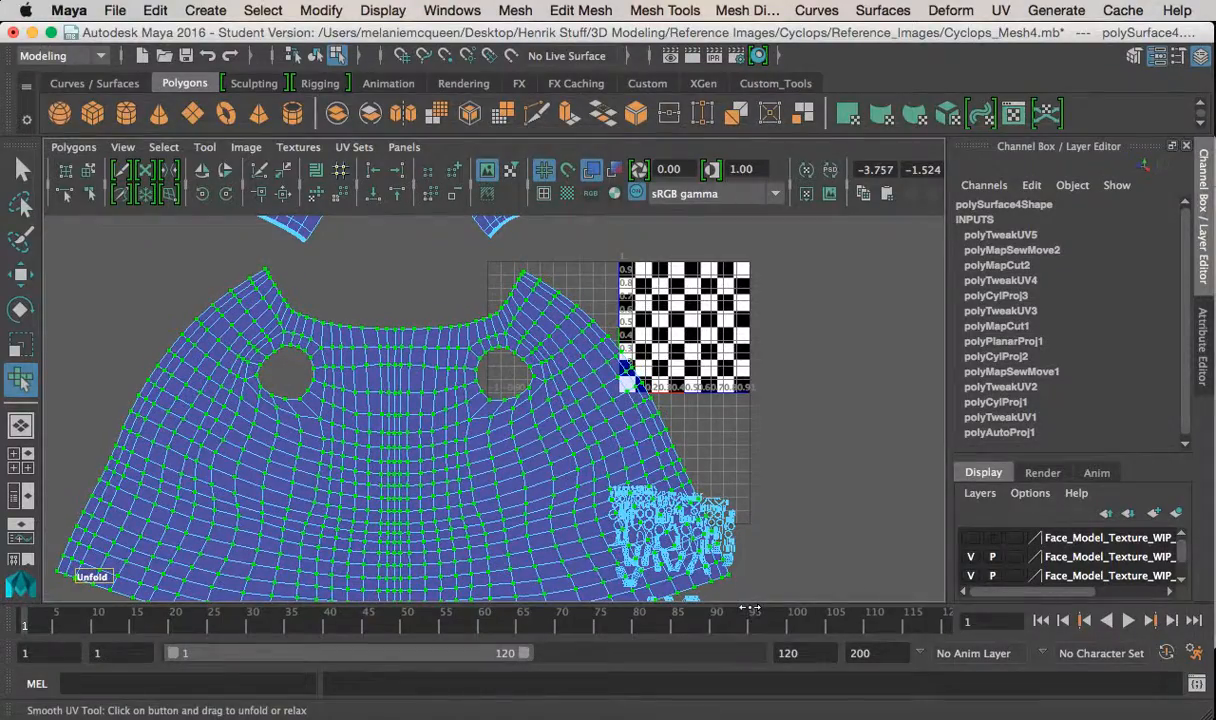
Move the torso shell sideways, clear of the texture square and the small leftover shells, keeping it below the arm shells
scroll(612, 510, down, 3)
key(w)
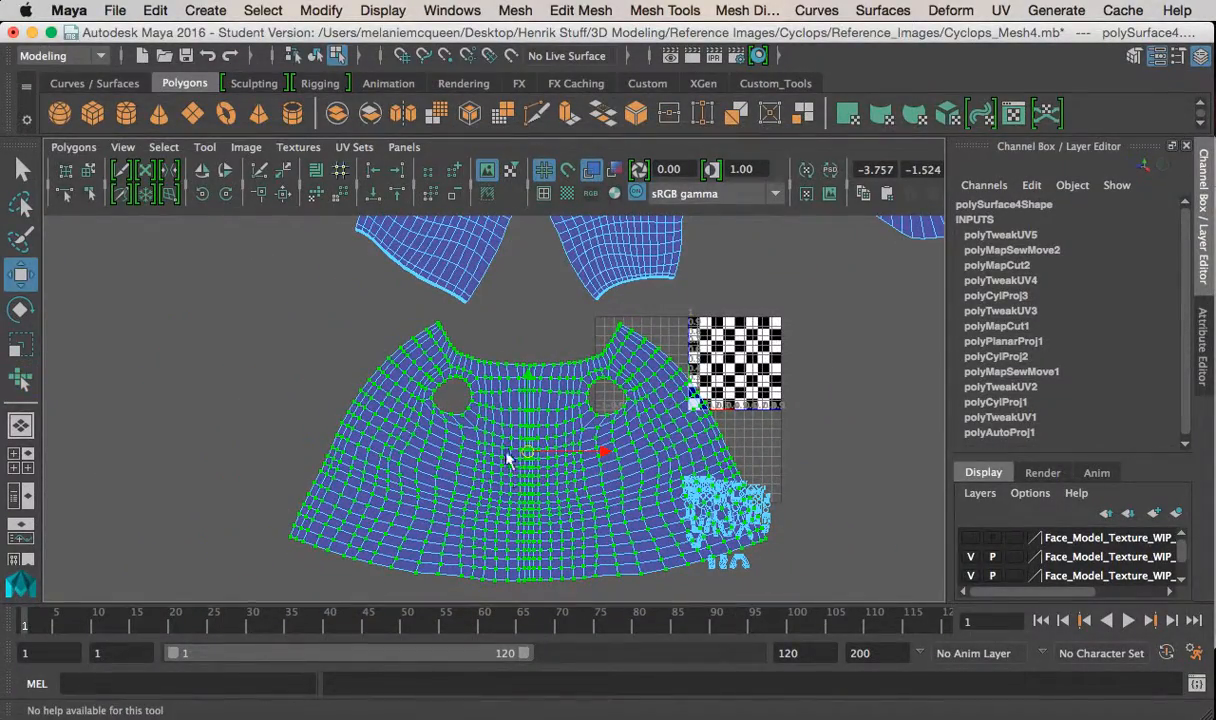
alt+middle_drag(528, 460, 312, 448)
Show the perspective view full size, return the body to object mode, display it textured and deselect it
key(space)
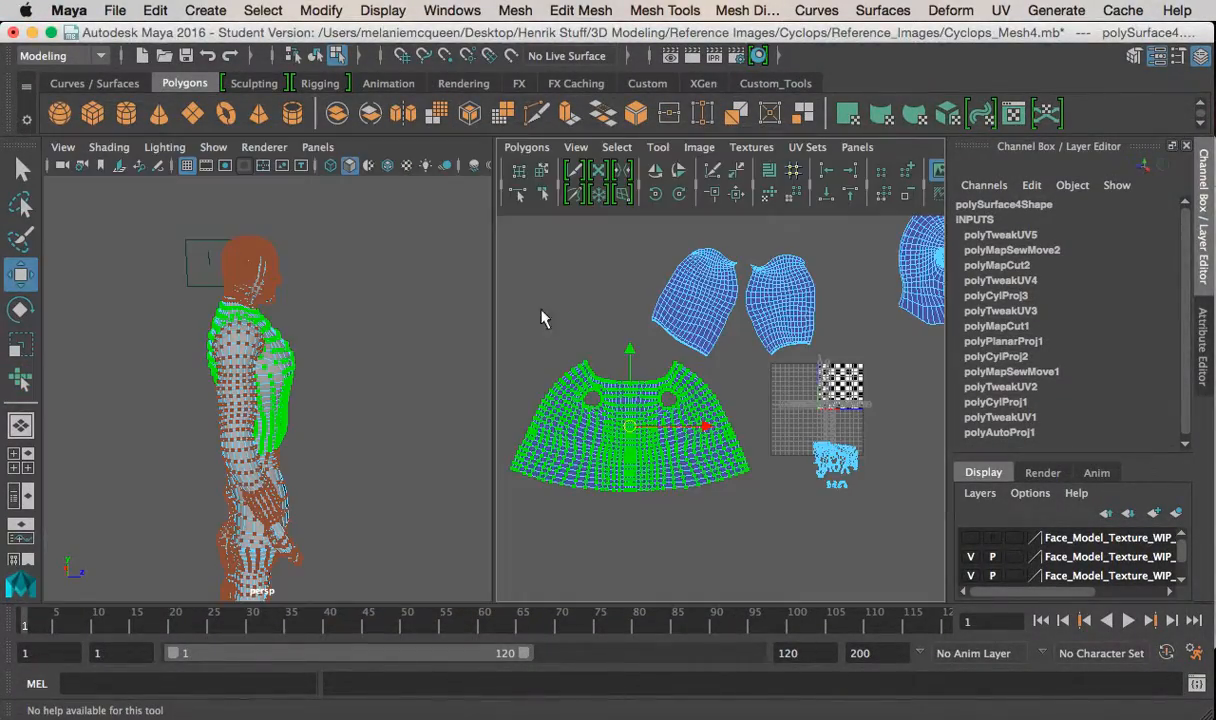
key(space)
key(space)
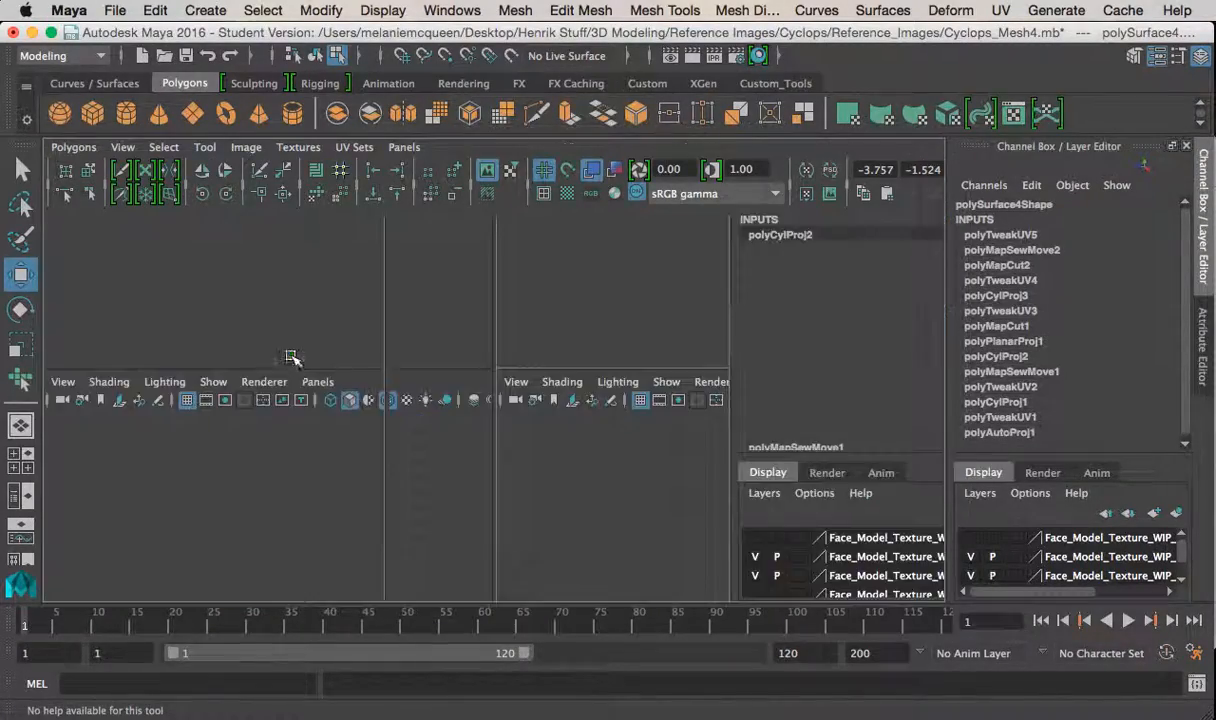
key(space)
alt+drag(280, 375, 499, 342)
right_drag(499, 342, 592, 190)
click(692, 342)
click(440, 352)
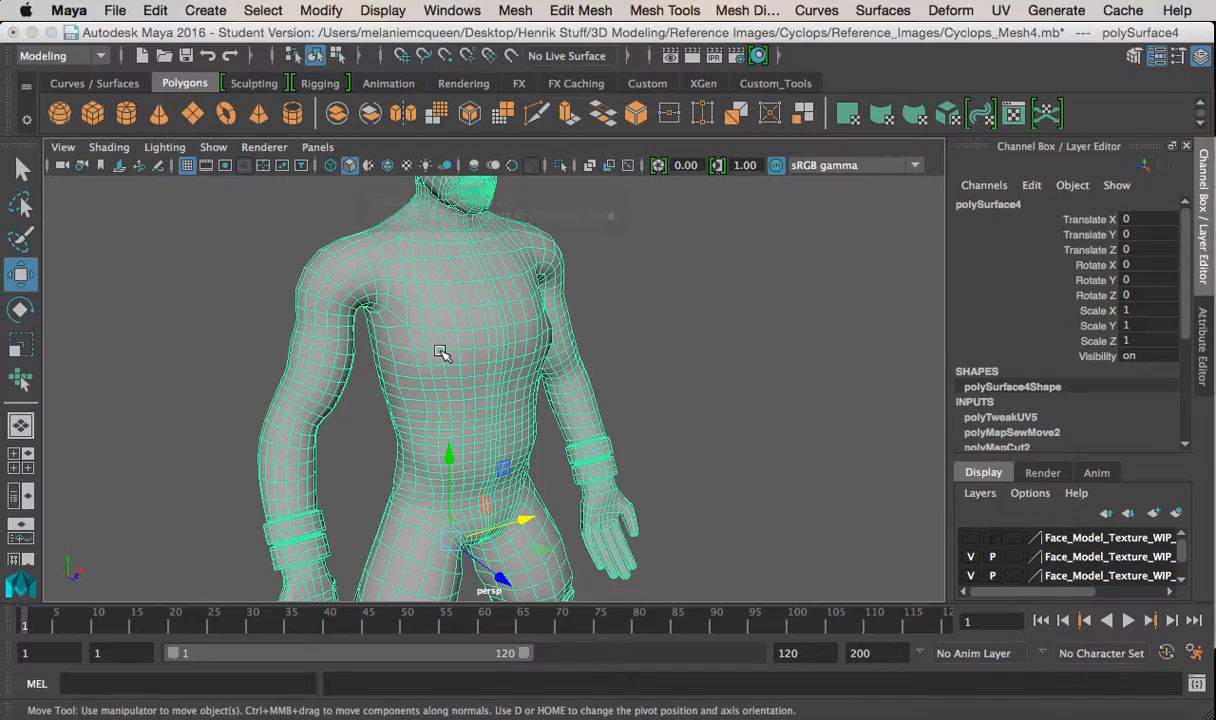
key(6)
click(684, 340)
Inspect the checker pattern on the torso, shoulders and arms from the front and side for stretching
alt+drag(684, 340, 742, 401)
click(542, 386)
click(700, 404)
alt+drag(569, 362, 643, 404)
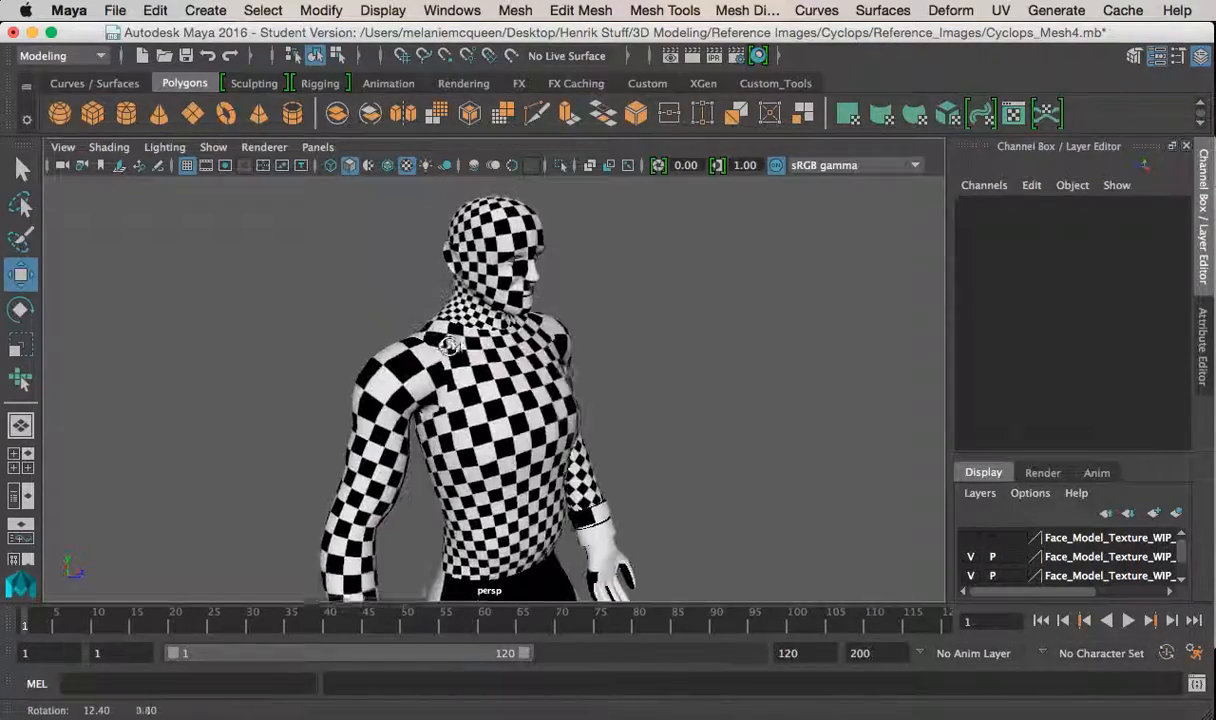
click(643, 404)
alt+drag(484, 401, 602, 375)
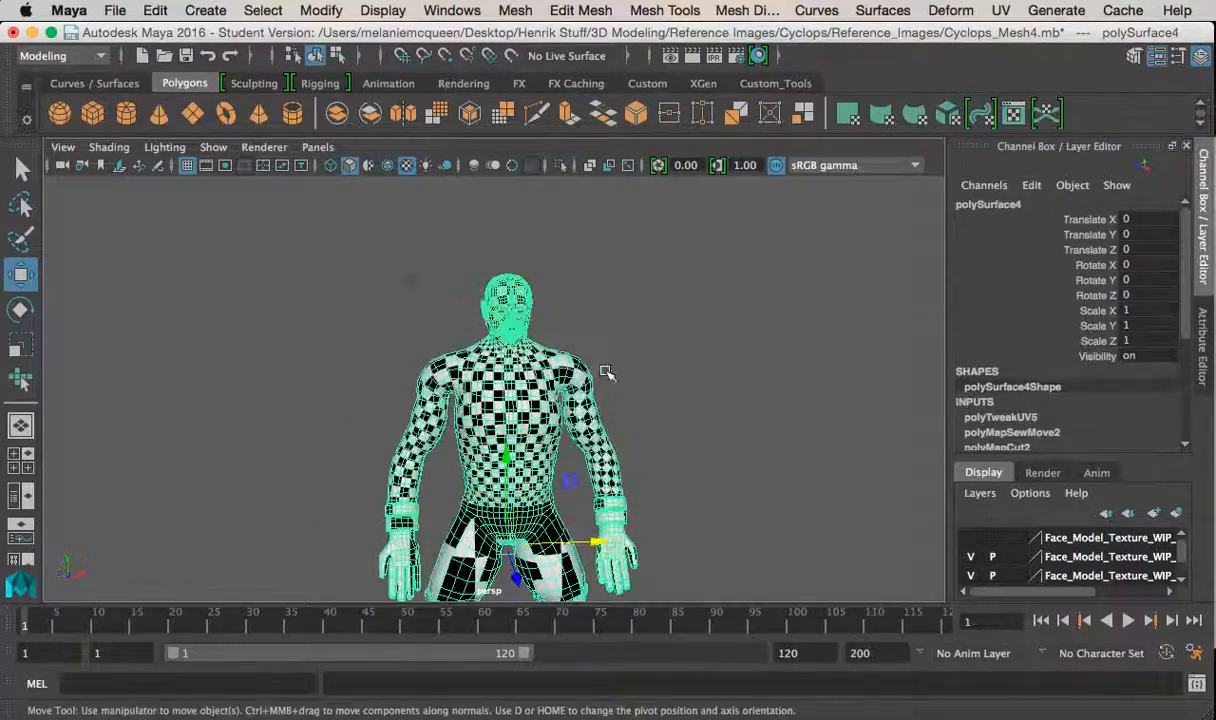
click(687, 290)
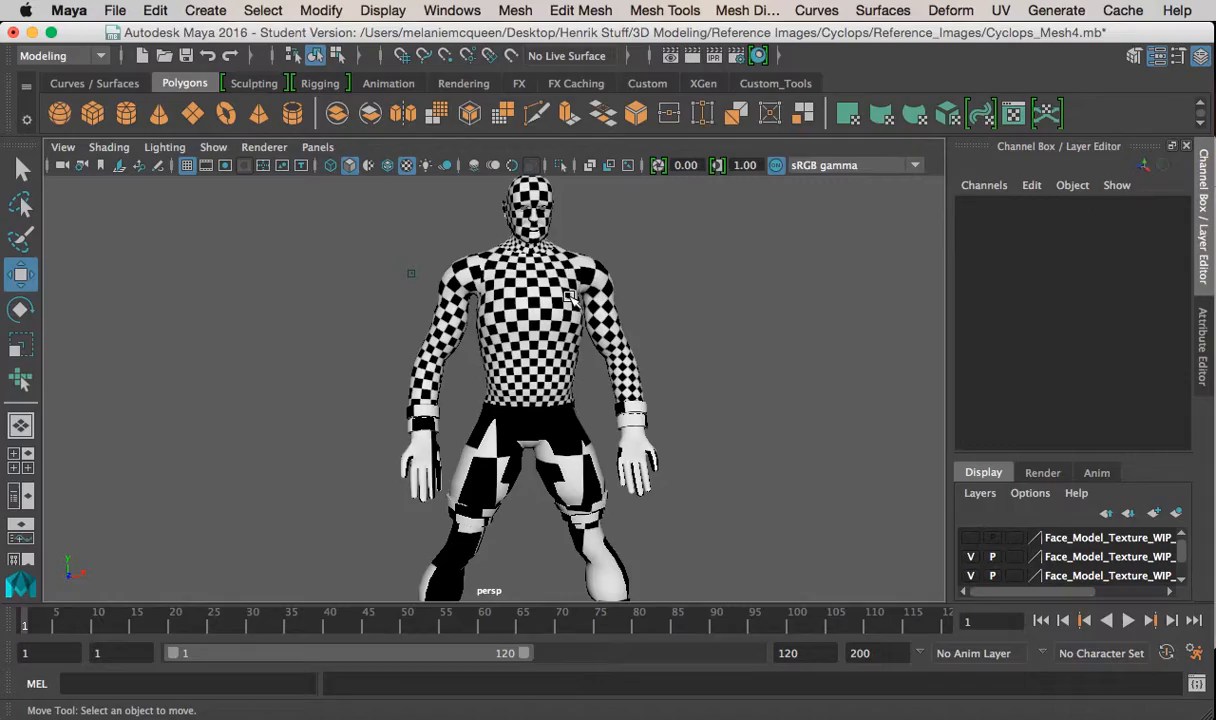
alt+drag(580, 265, 474, 270)
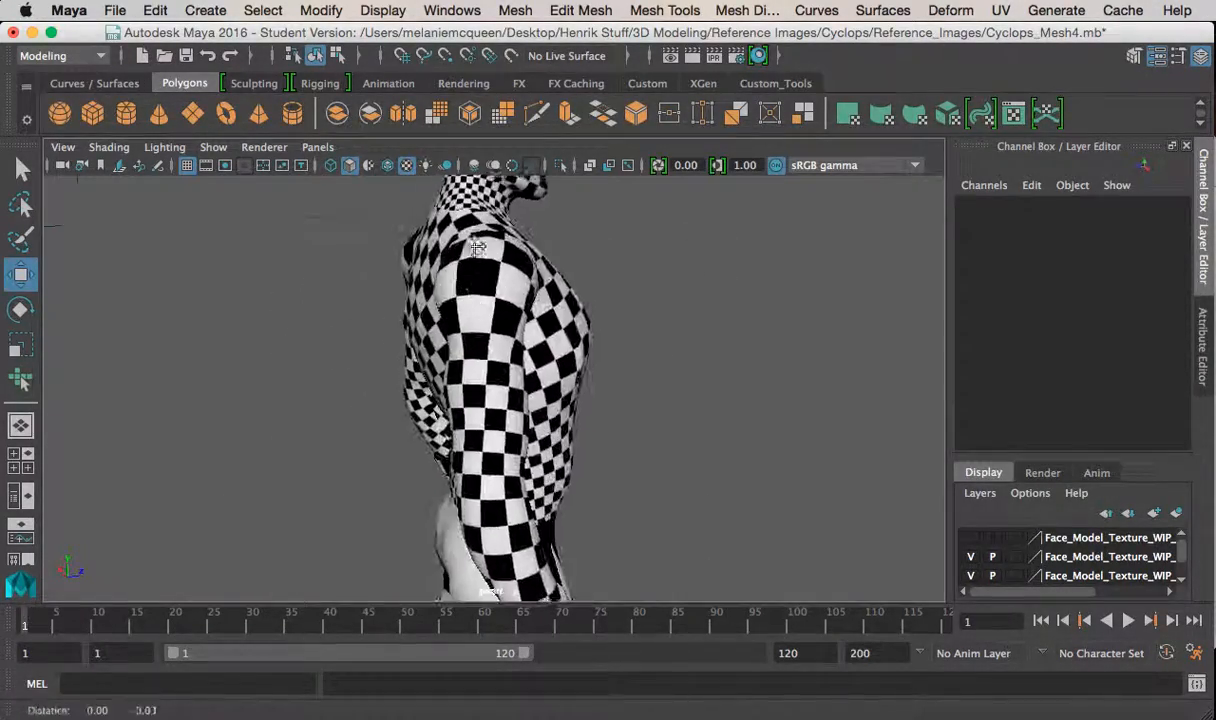
alt+drag(541, 365, 540, 262)
click(538, 261)
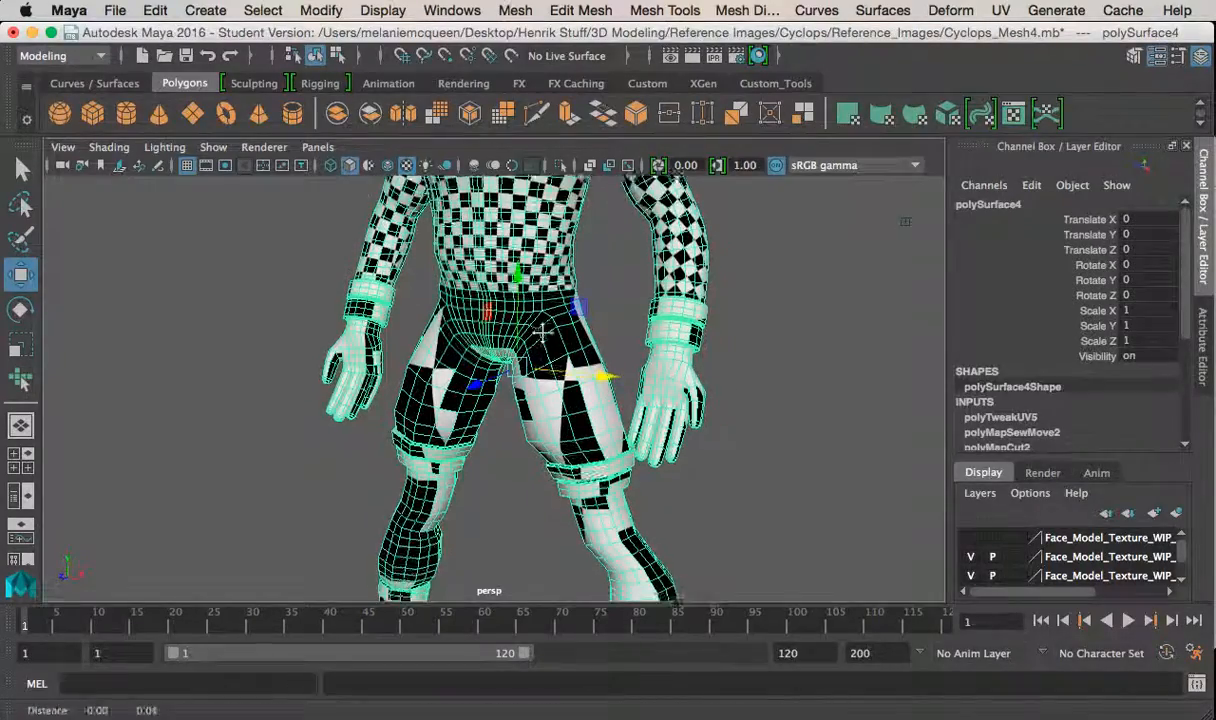
right_drag(538, 261, 535, 342)
scroll(447, 378, up, 5)
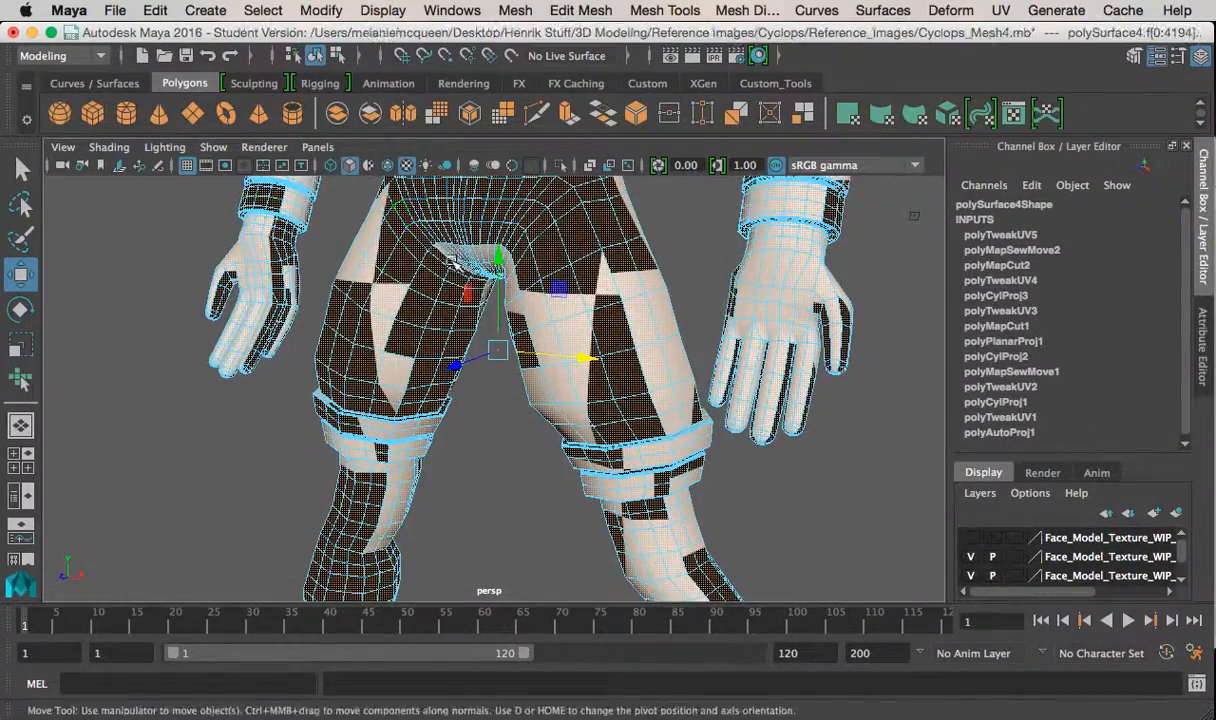
alt+middle_drag(447, 378, 200, 385)
scroll(300, 380, down, 3)
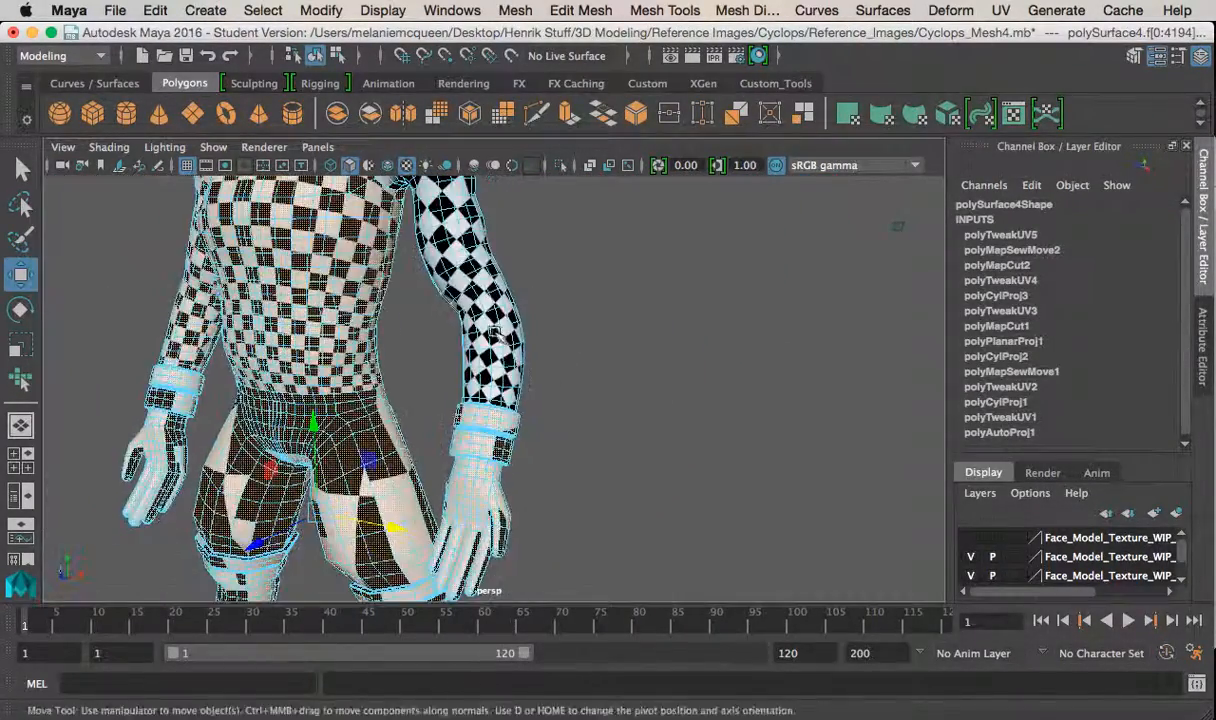
scroll(482, 332, up, 2)
right_drag(318, 240, 380, 190)
click(619, 453)
Examine the checker pattern over the whole body from the front
scroll(619, 453, down, 5)
alt+drag(500, 390, 594, 299)
scroll(680, 390, up, 3)
scroll(680, 390, down, 4)
alt+drag(680, 390, 636, 387)
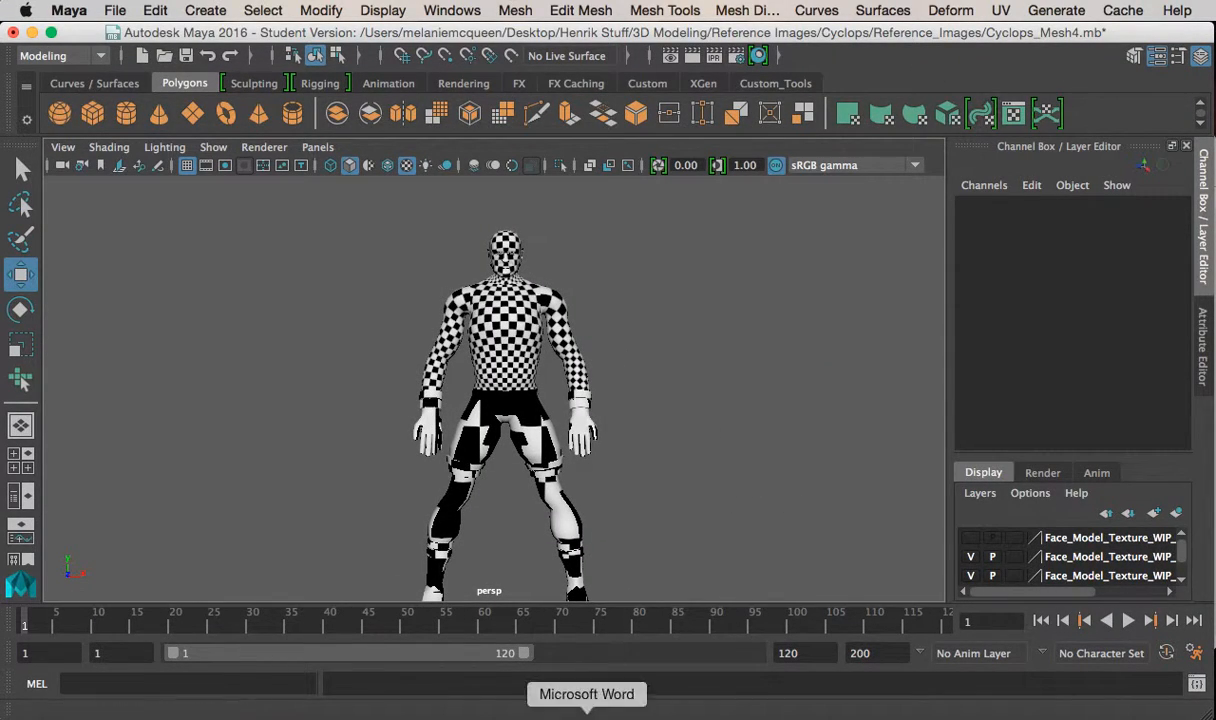
click(760, 712)
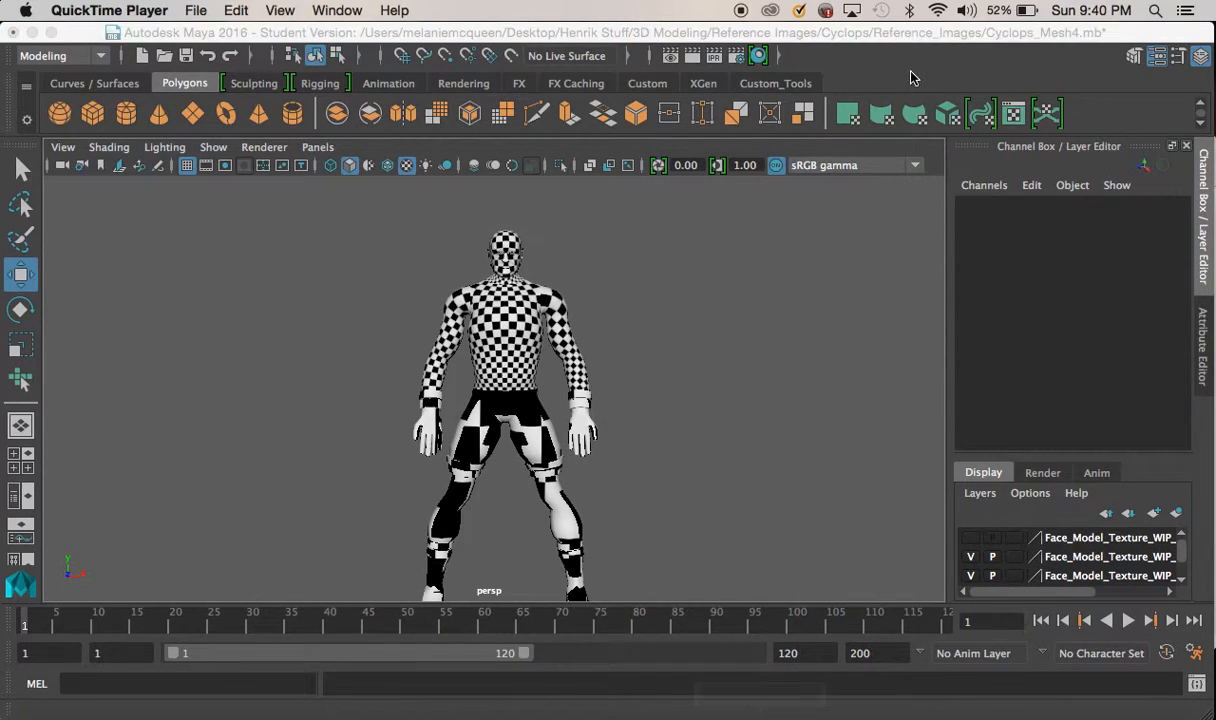